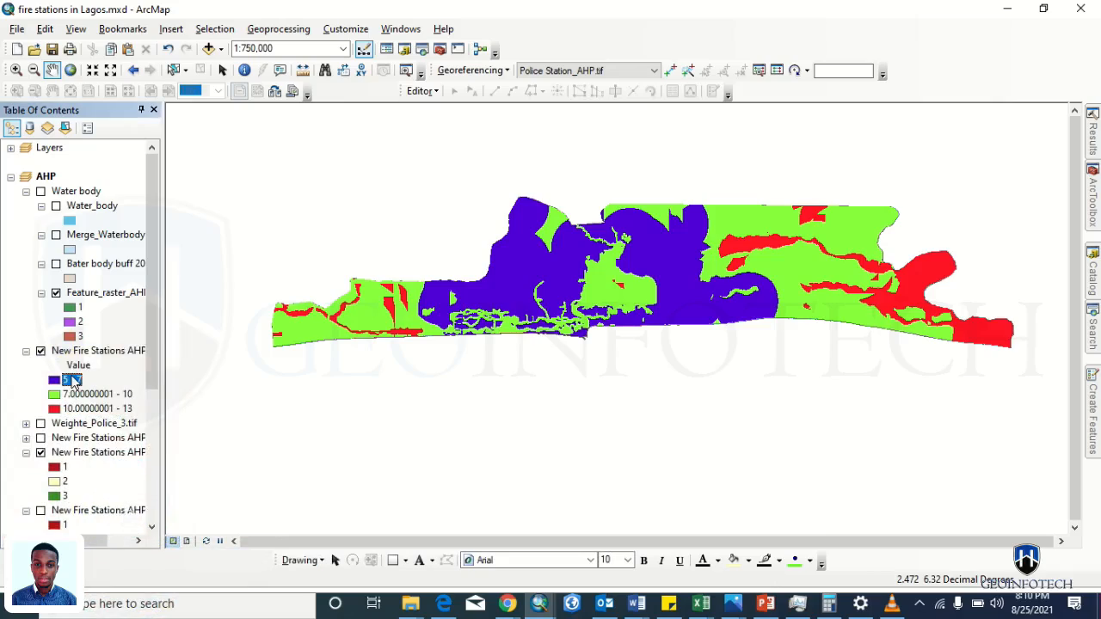
# - Rename the AHP_over.tif legend class labels to 1, 2 and 3
pyautogui.click(75, 381)
pyautogui.write('1')
pyautogui.click(86, 396)
pyautogui.click(86, 394)
pyautogui.write('2')
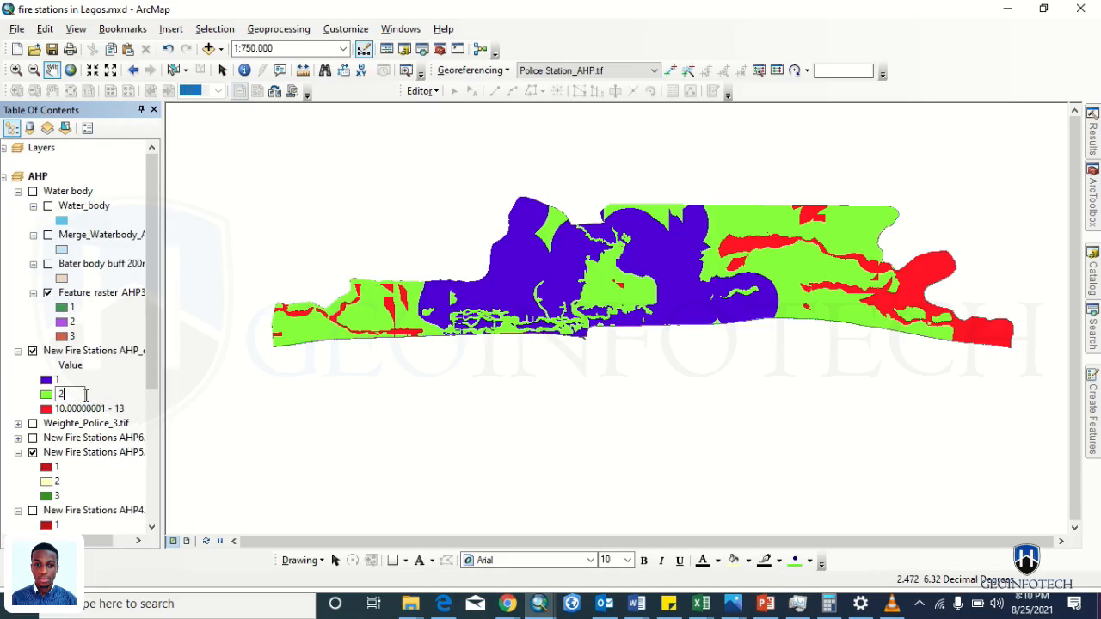
pyautogui.press('Return')
pyautogui.click(77, 409)
pyautogui.click(77, 408)
pyautogui.write('3')
pyautogui.press('Return')
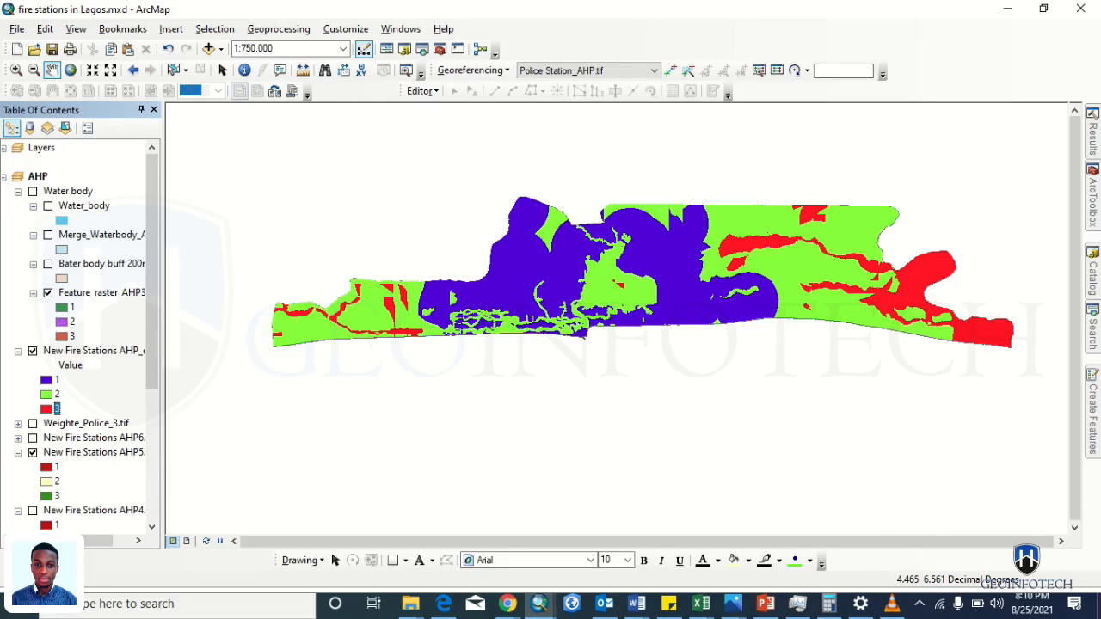
pyautogui.click(1092, 201)
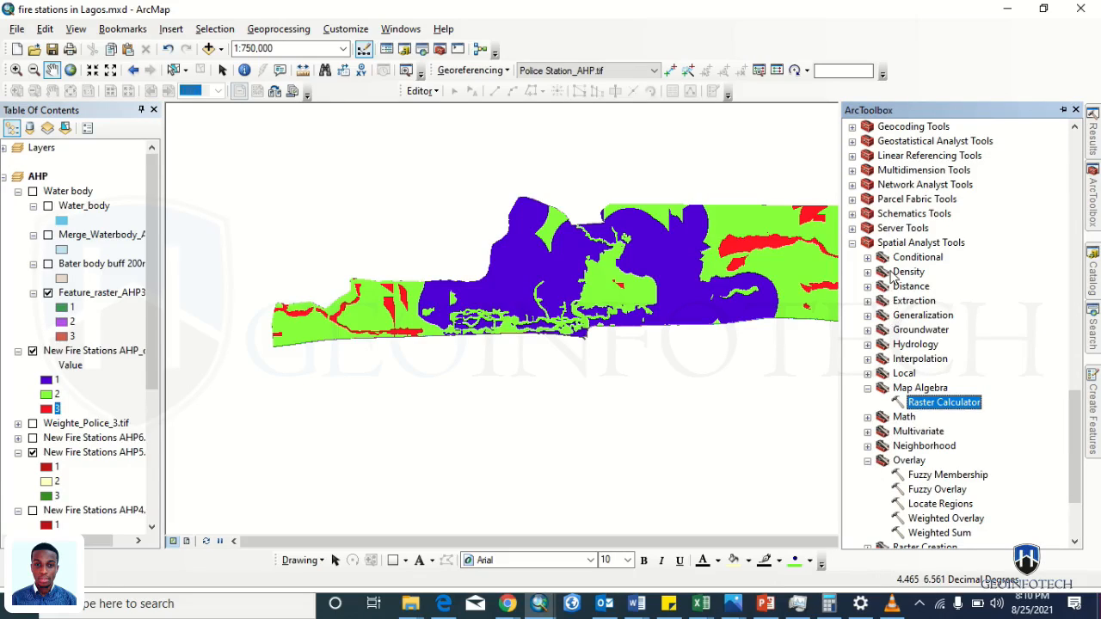
# - Browse ArcToolbox to Spatial Analyst Tools > Reclass and open the Reclassify tool
pyautogui.press('Left')
pyautogui.scroll(10, 897, 344)
pyautogui.scroll(-15, 897, 344)
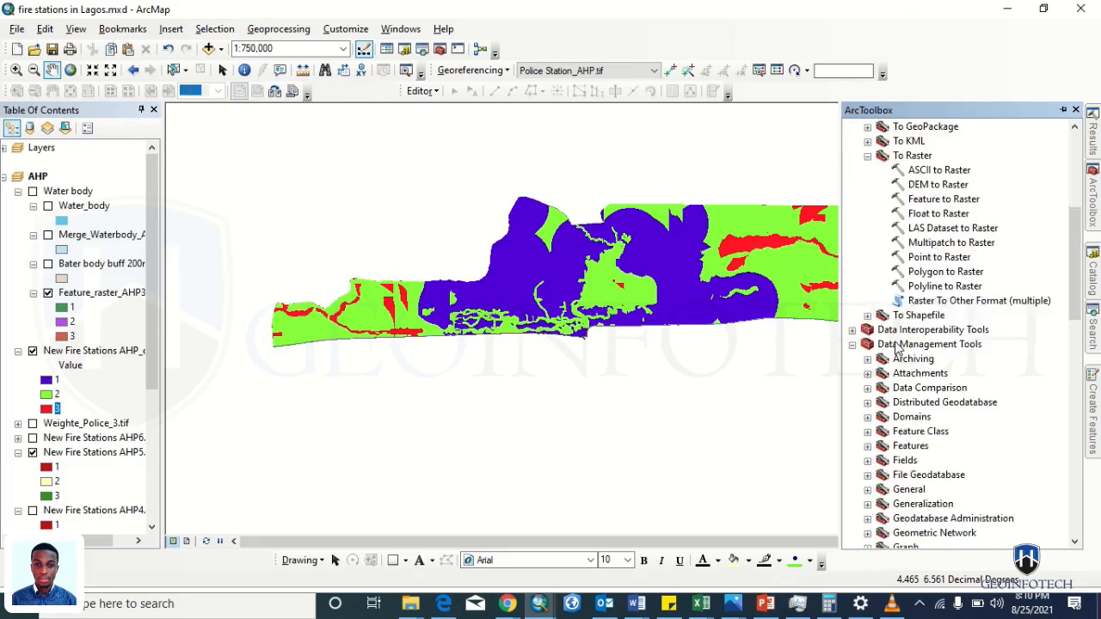
pyautogui.scroll(12, 897, 344)
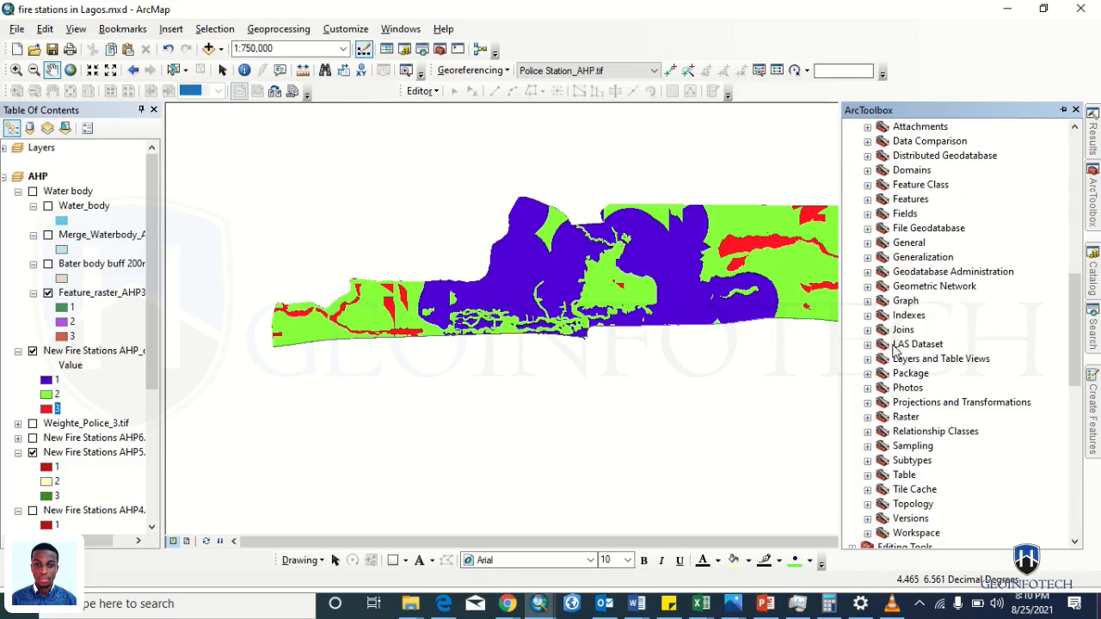
pyautogui.click(867, 417)
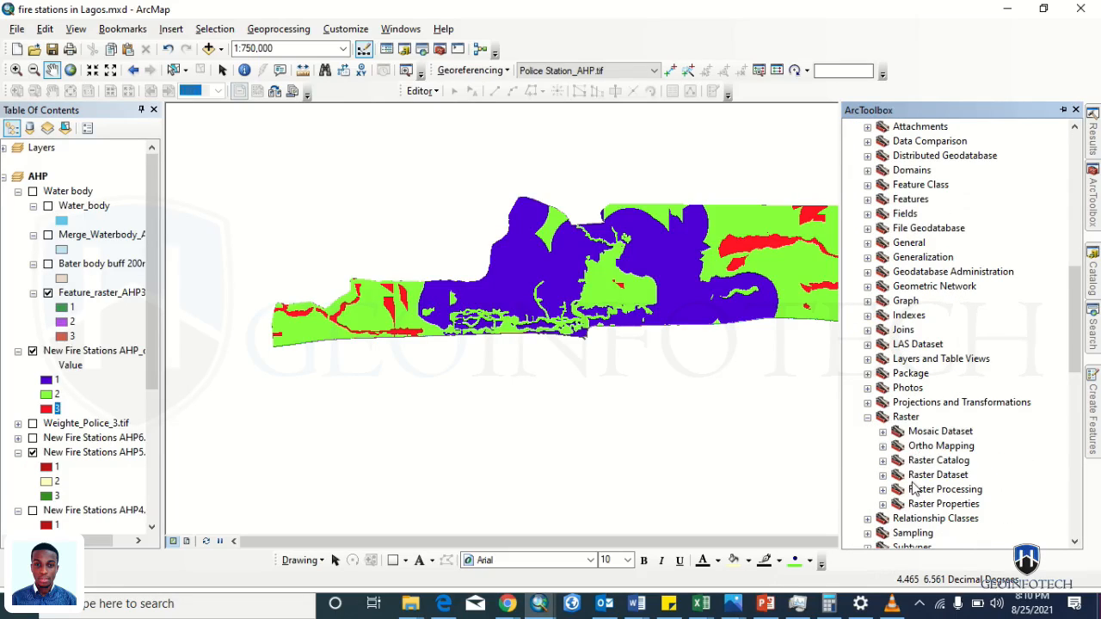
pyautogui.click(867, 417)
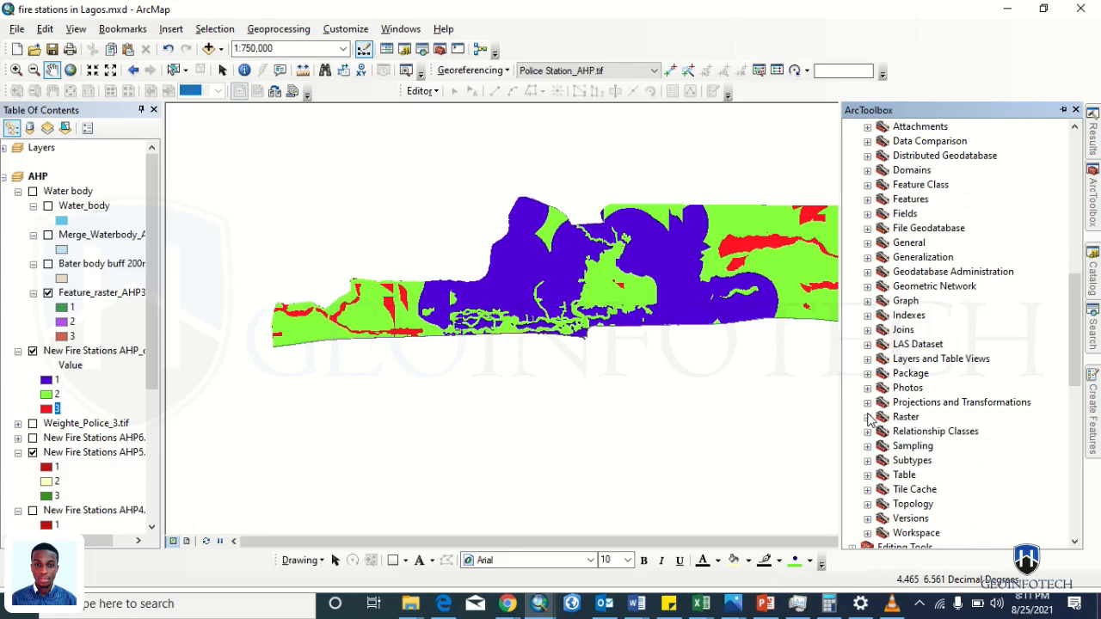
pyautogui.scroll(-12, 908, 447)
pyautogui.click(868, 489)
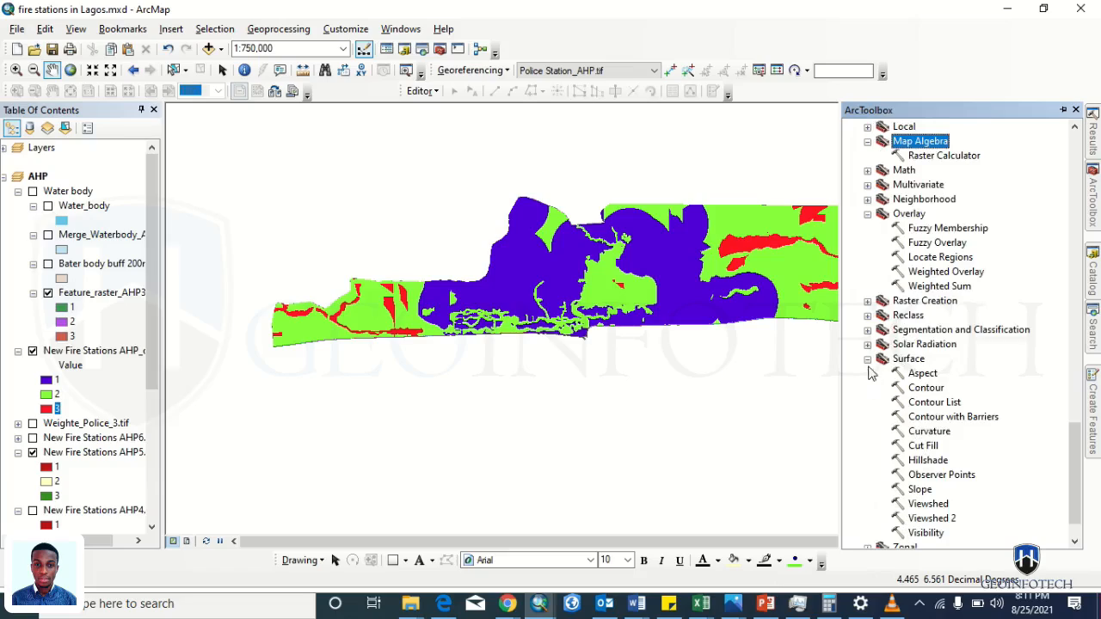
pyautogui.click(867, 359)
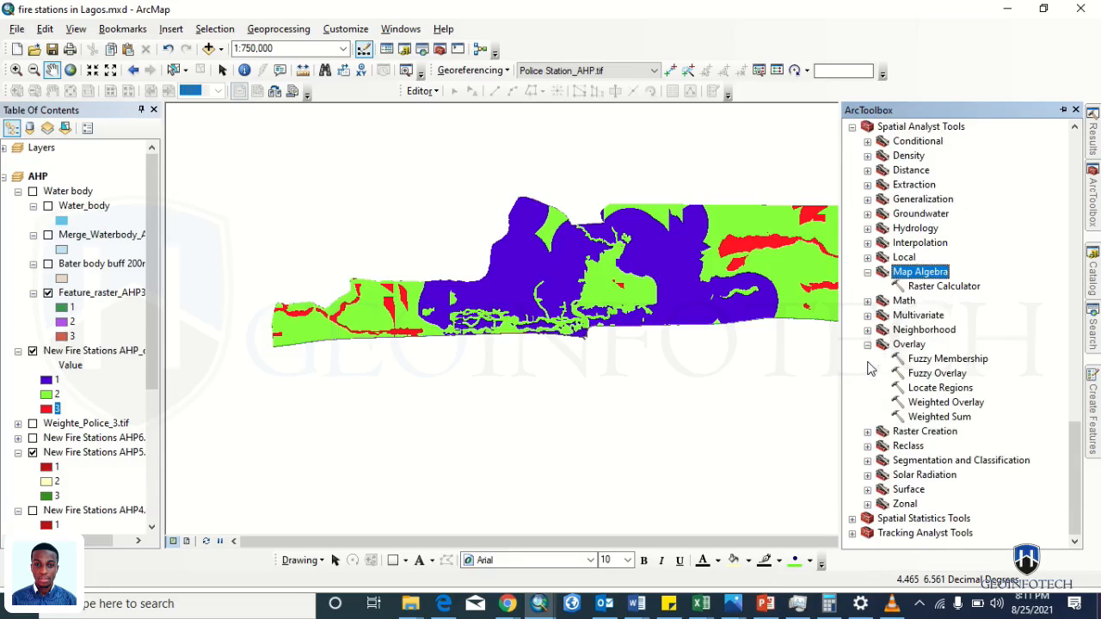
pyautogui.click(868, 447)
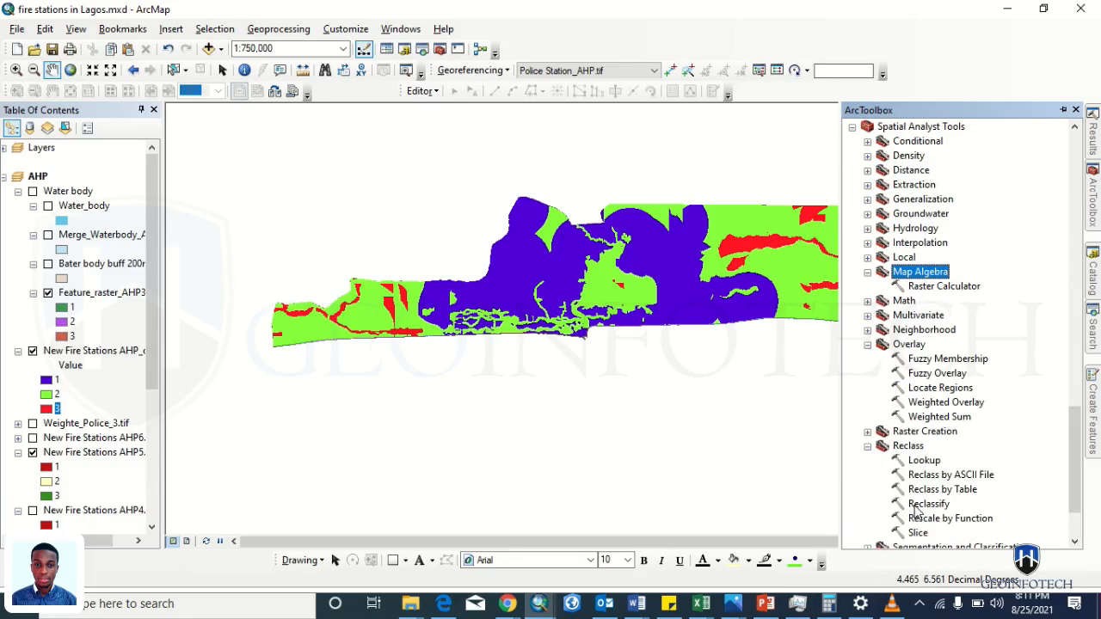
pyautogui.doubleClick(921, 504)
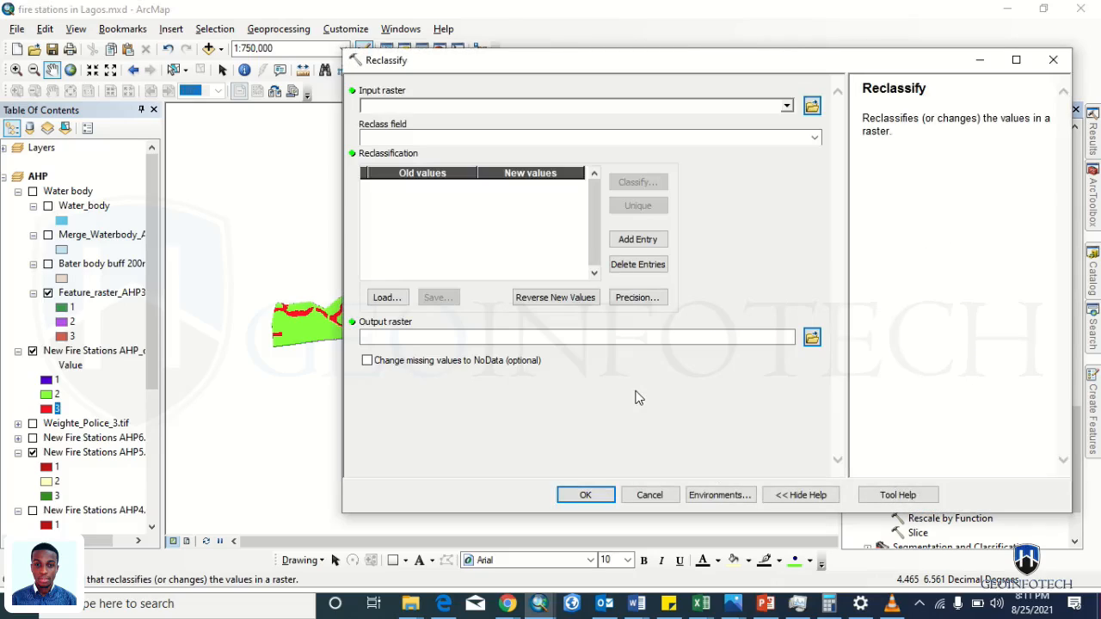
# - Reclassify New Fire Stations AHP_over.tif into AHP_over_Reclass.tif (5–7→1, 7–10→2, 10–13→3)
pyautogui.moveTo(99, 352); pyautogui.dragTo(514, 107)
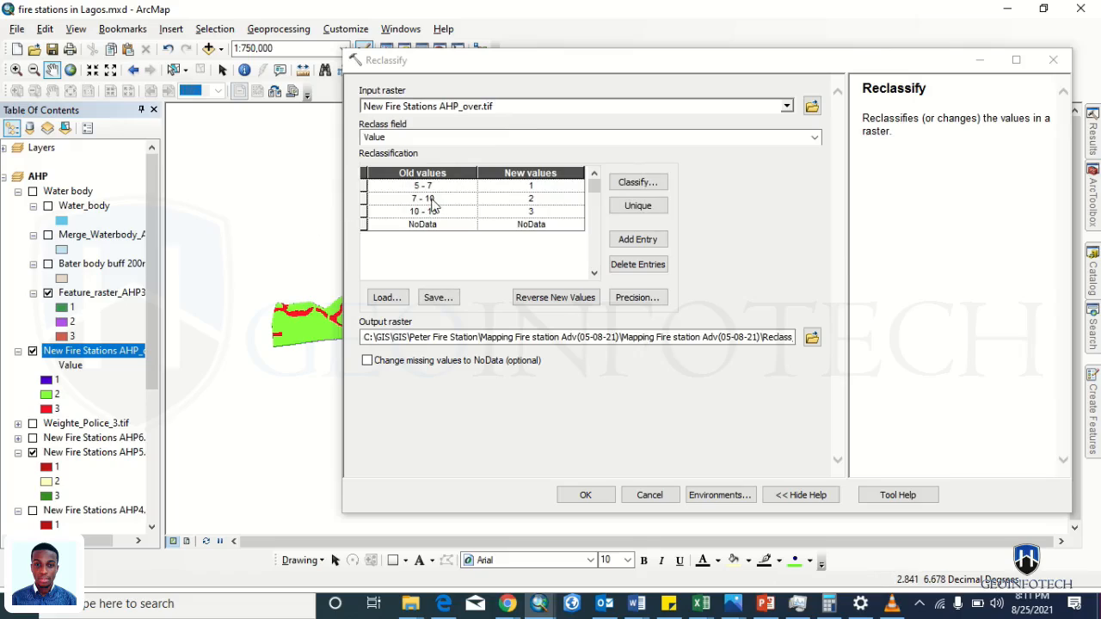
pyautogui.click(812, 337)
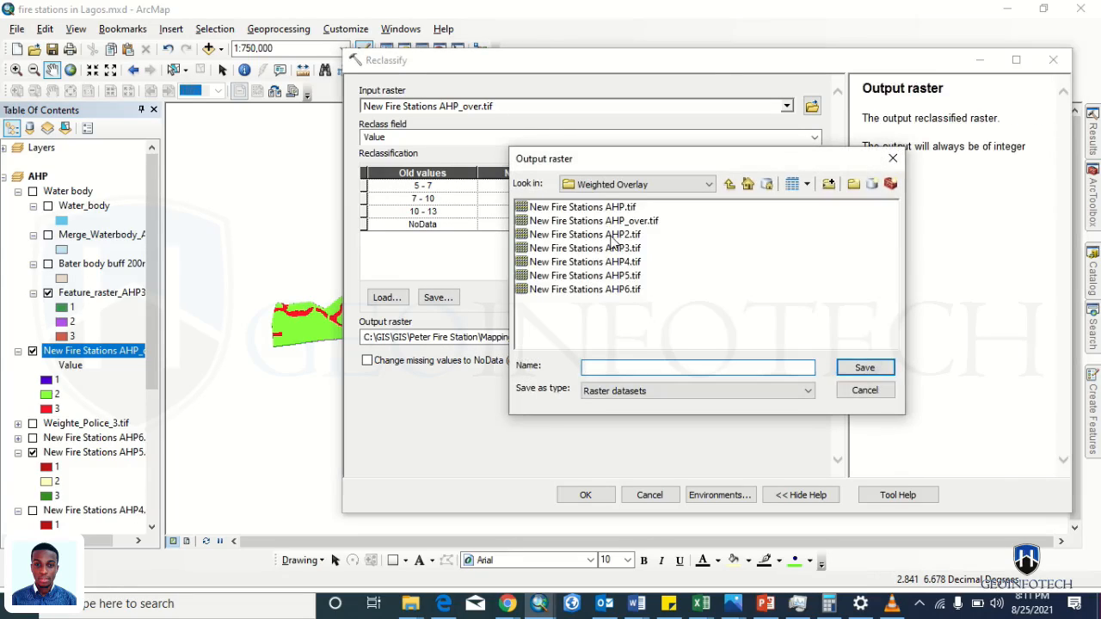
pyautogui.click(600, 291)
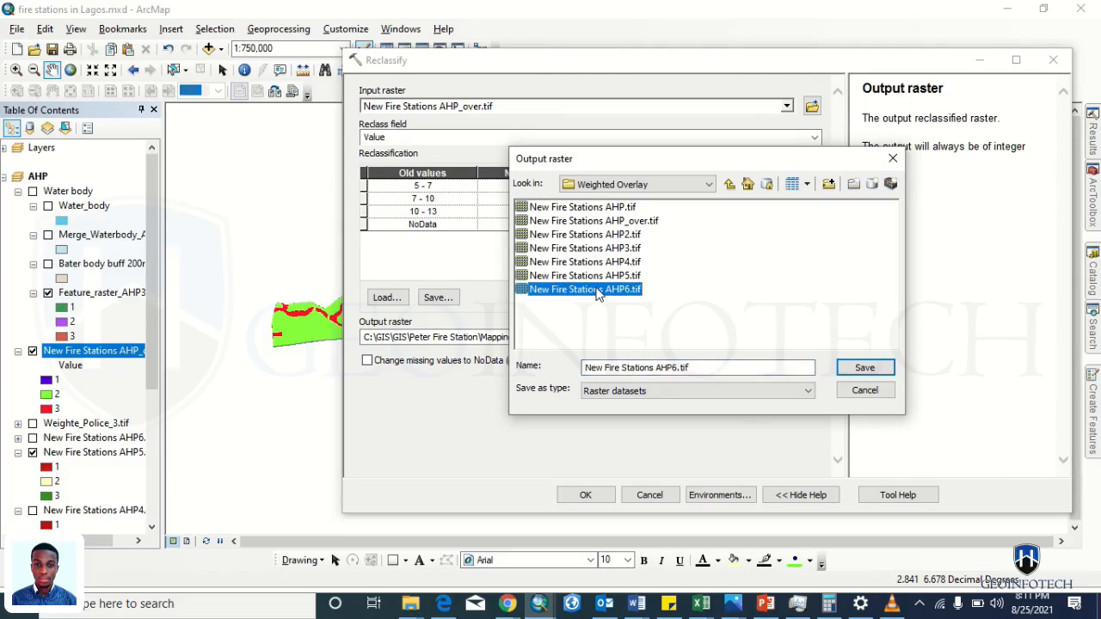
pyautogui.click(677, 368)
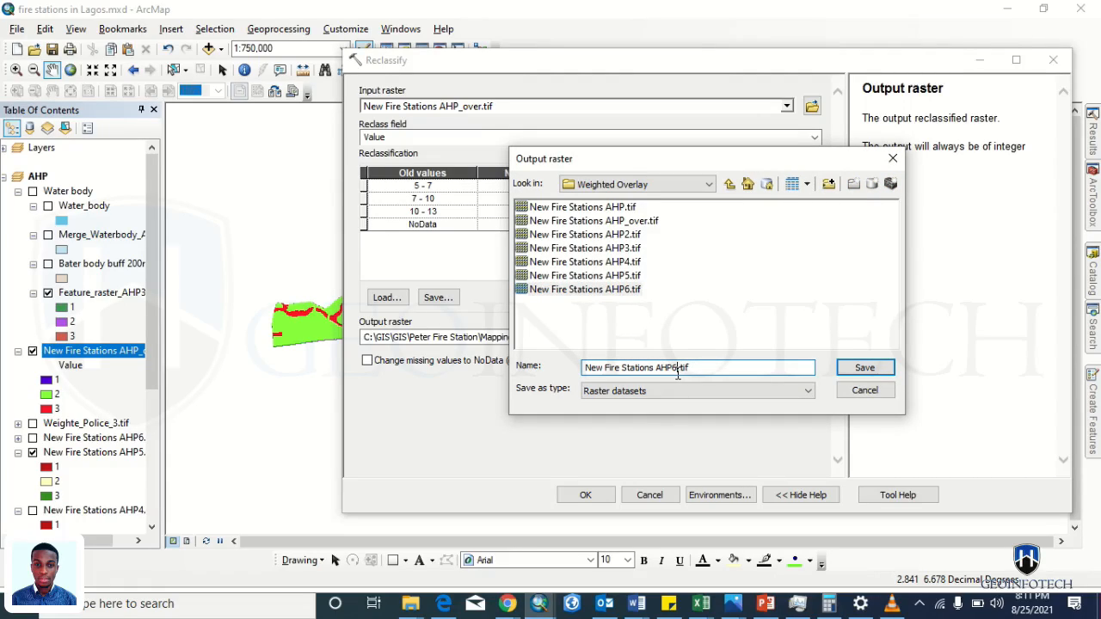
pyautogui.click(628, 222)
pyautogui.click(692, 368)
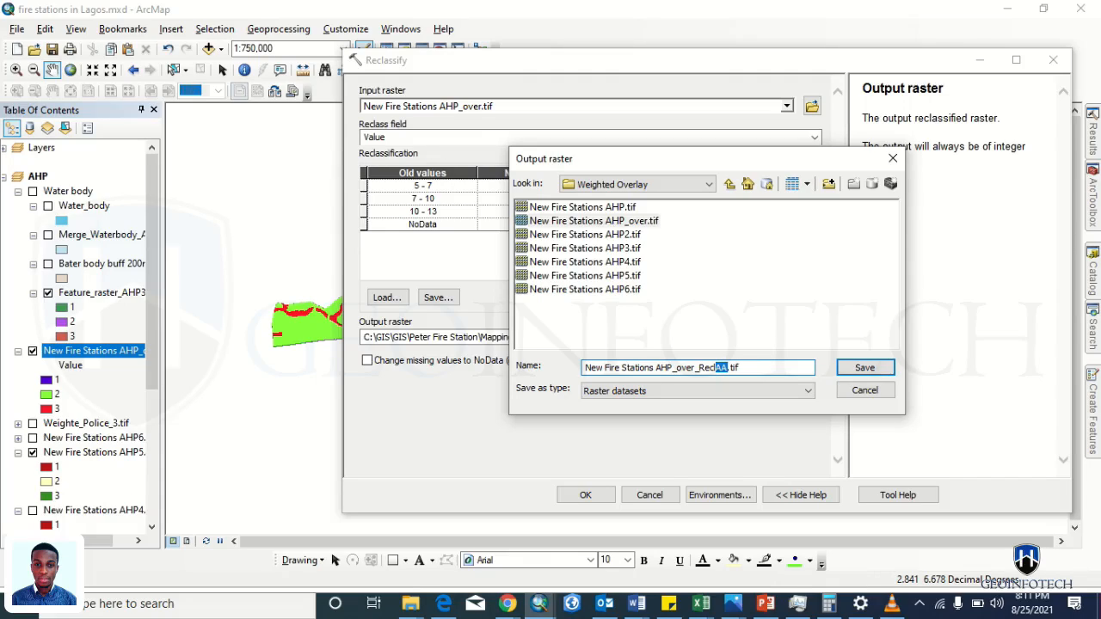
pyautogui.press('Return')
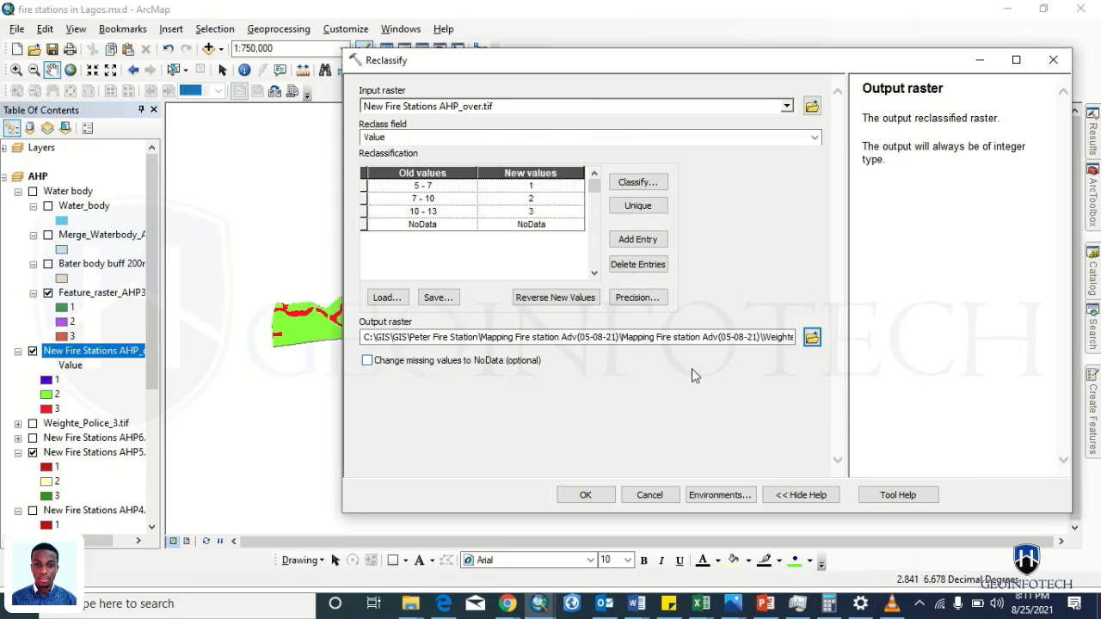
pyautogui.click(592, 496)
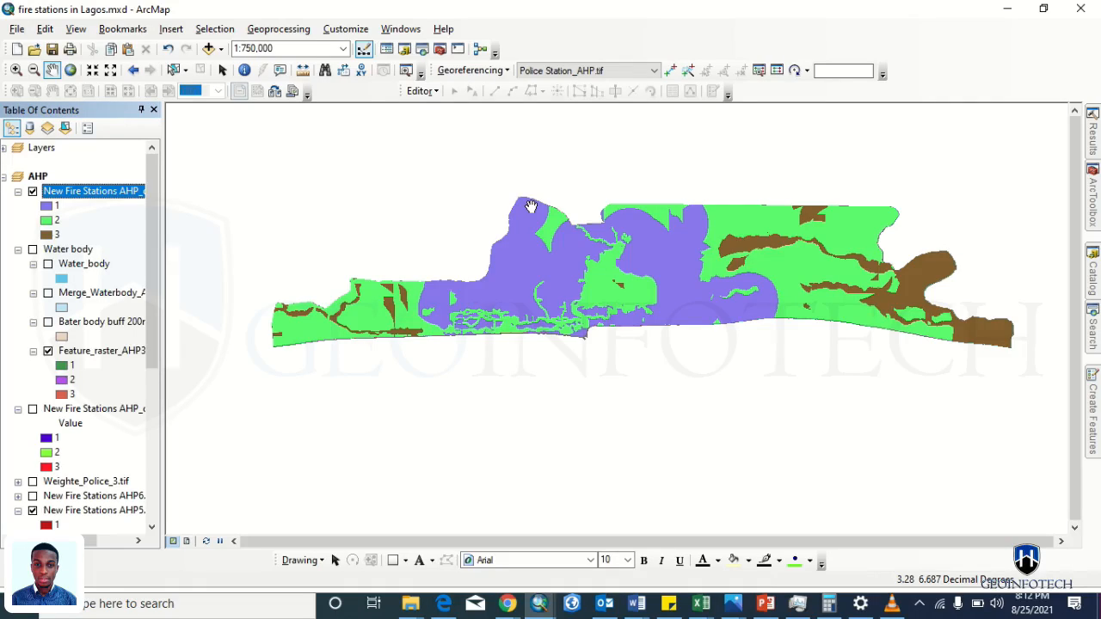
# - Switch to the browser's GIS Stack Exchange page on splitting polygons into equal widths
pyautogui.click(423, 92)
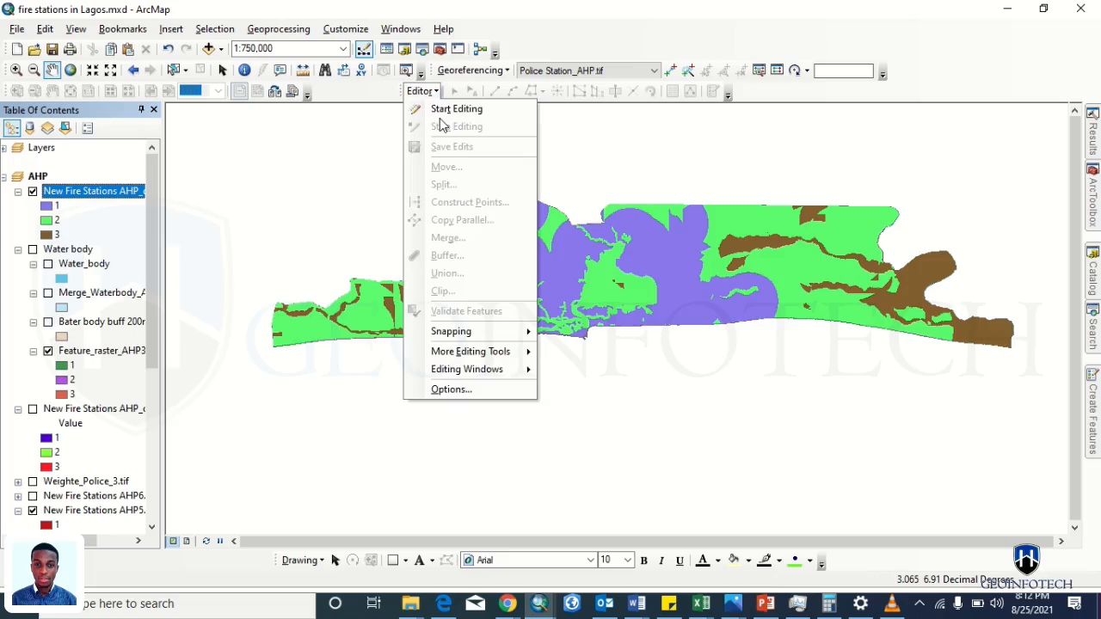
pyautogui.moveTo(467, 351)
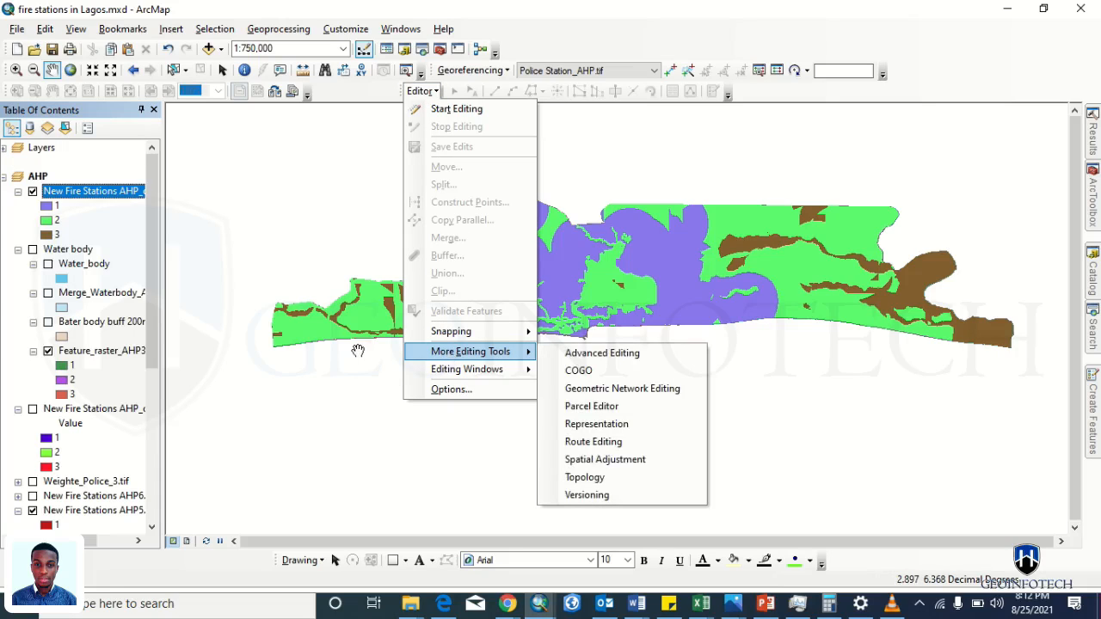
pyautogui.hotkey('alt', 'Tab')
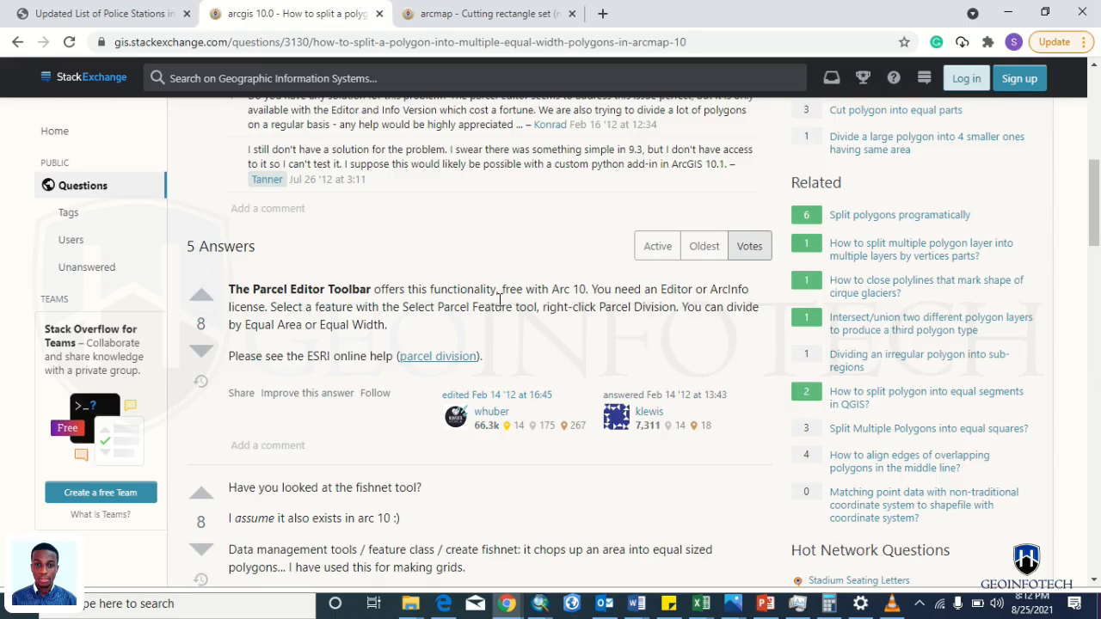
# - Skim the Stack Exchange answers on equal-width polygon splitting, then return to ArcMap
pyautogui.scroll(4, 449, 286)
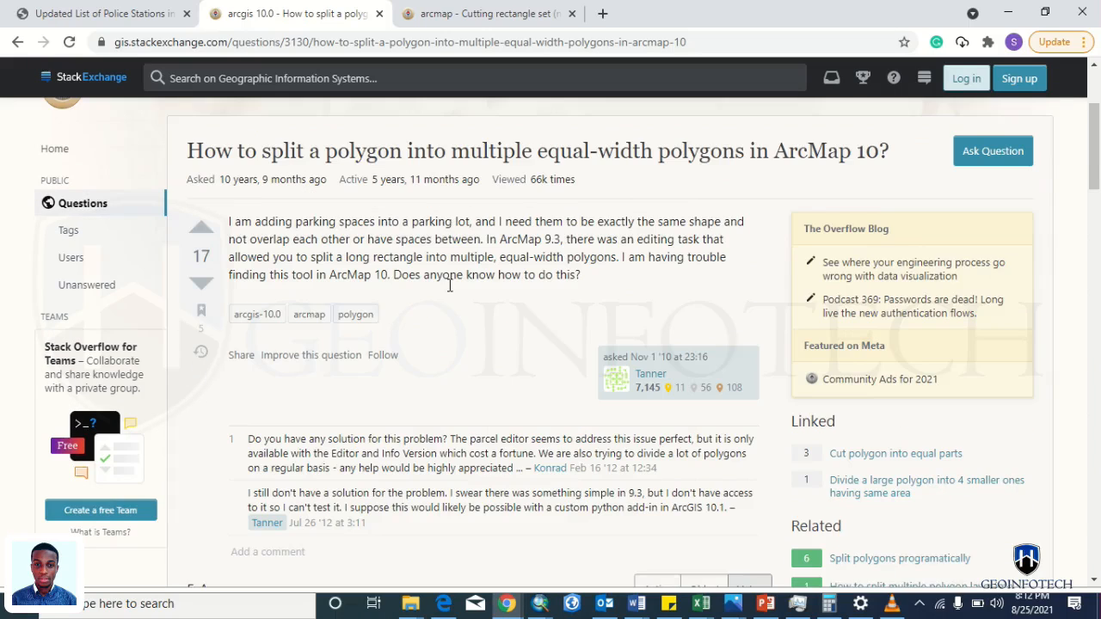
pyautogui.scroll(-4, 449, 285)
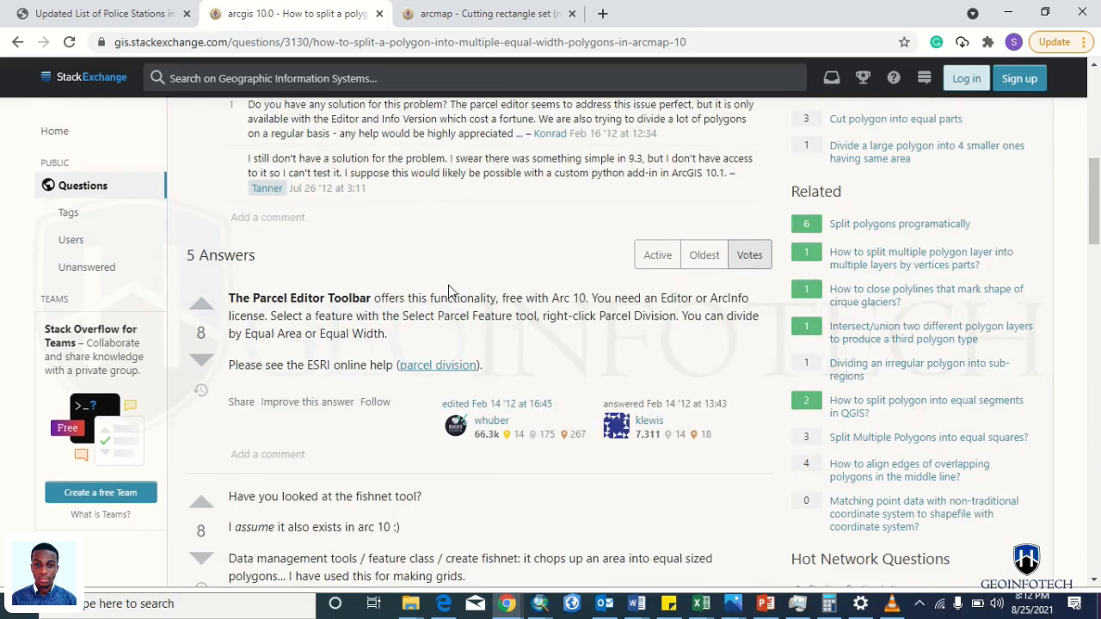
pyautogui.hotkey('alt', 'Tab')
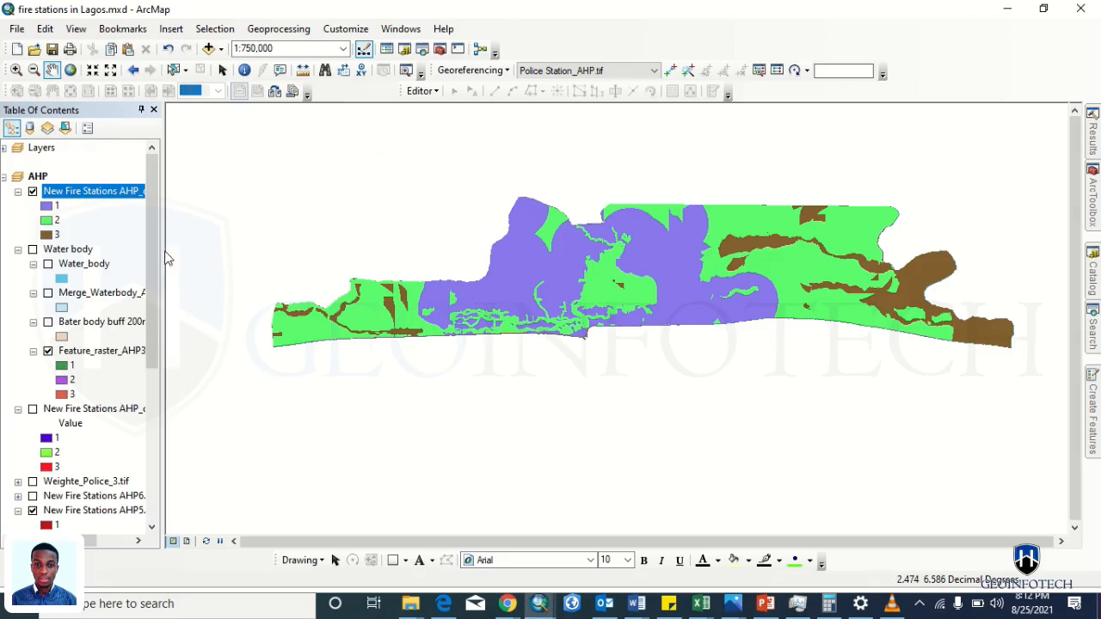
# - Open the Reclass raster's attribute table, select Value 1, and start Data > Export Data
pyautogui.rightClick(80, 200)
pyautogui.click(107, 242)
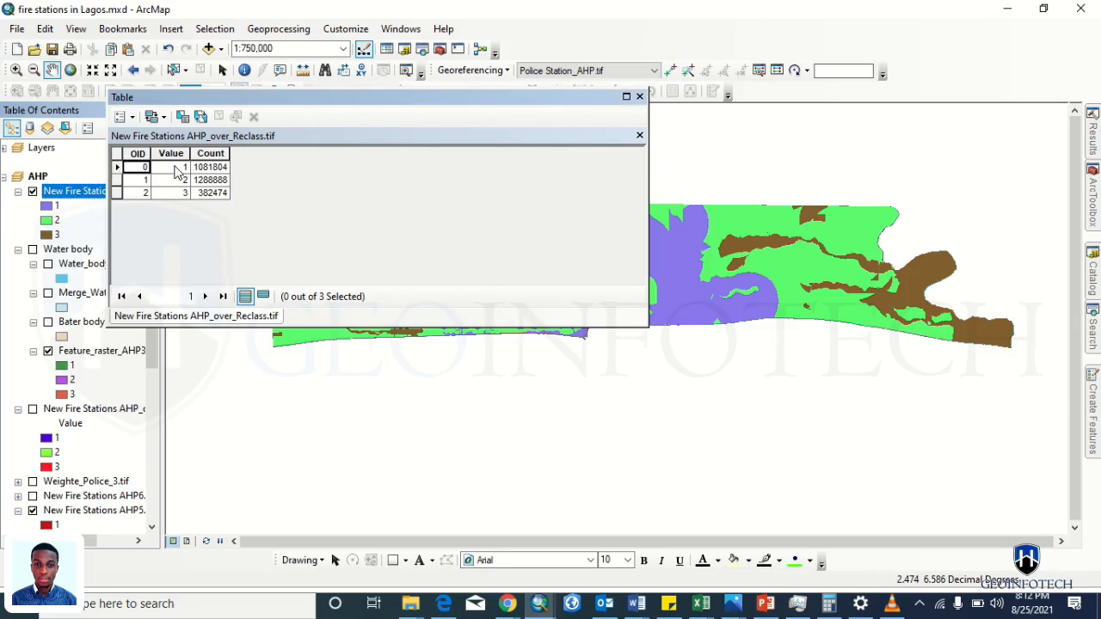
pyautogui.click(211, 168)
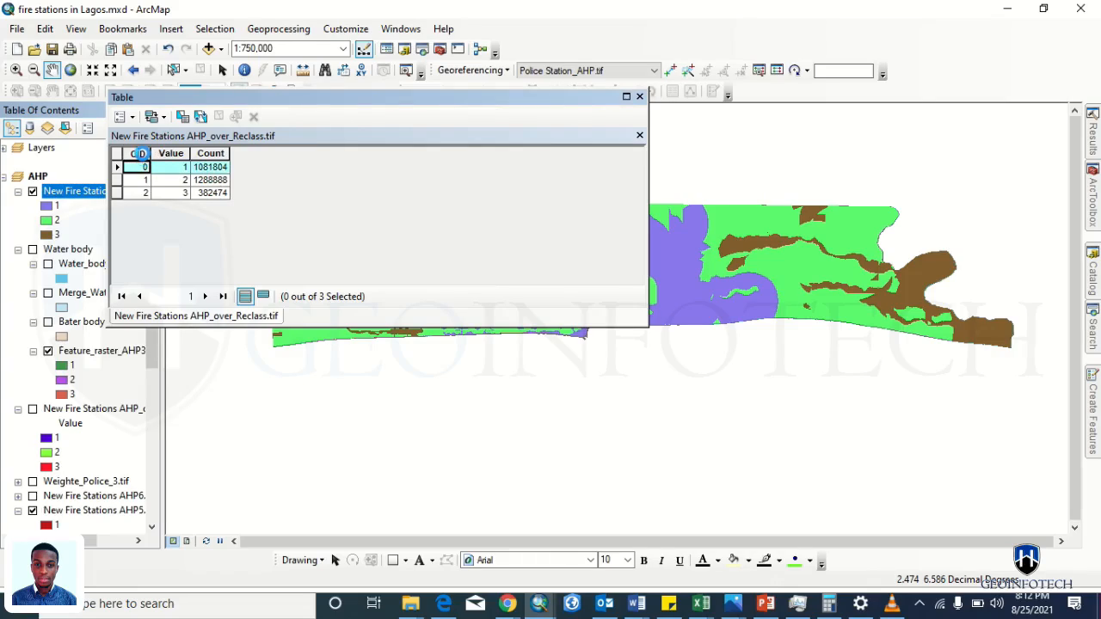
pyautogui.rightClick(64, 198)
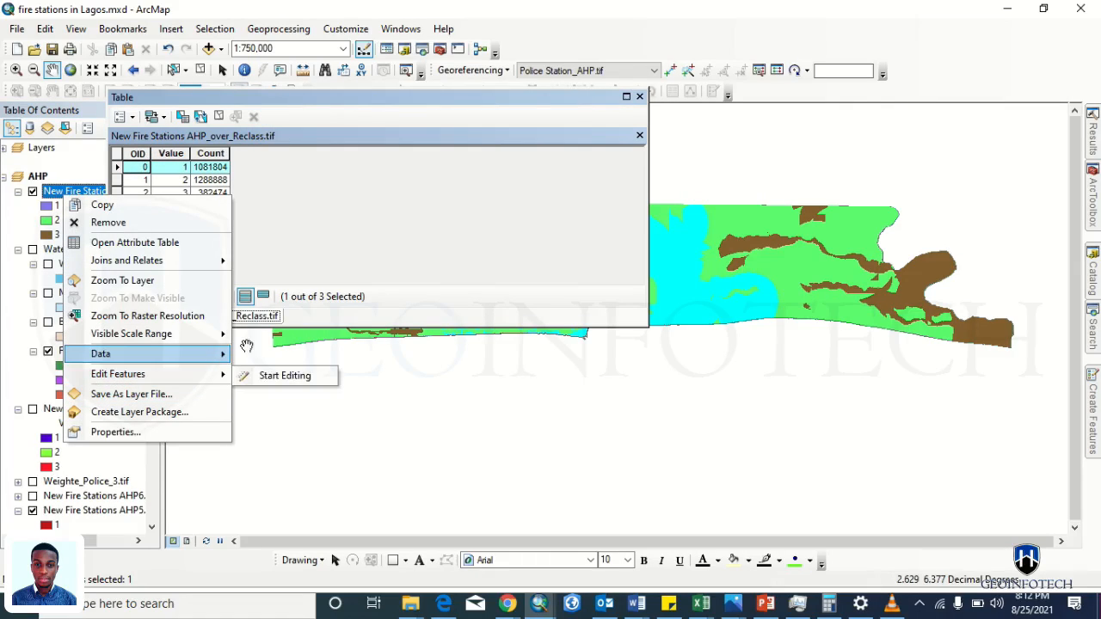
pyautogui.click(267, 373)
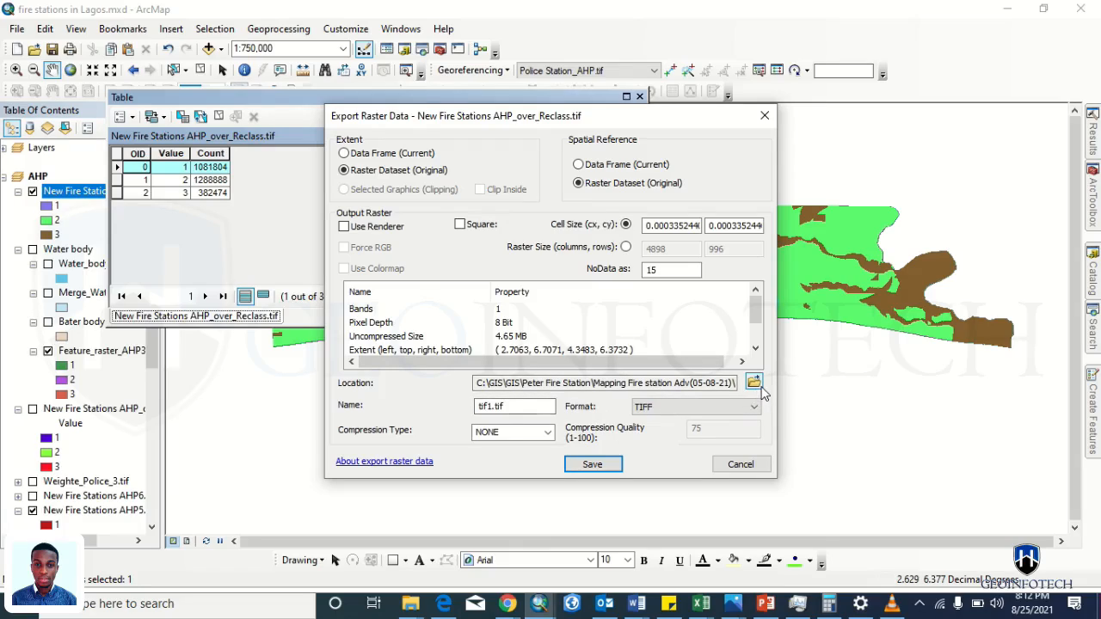
# - Export the reclassified raster as tif_1.tif into the Weighted Overlay folder
pyautogui.click(753, 382)
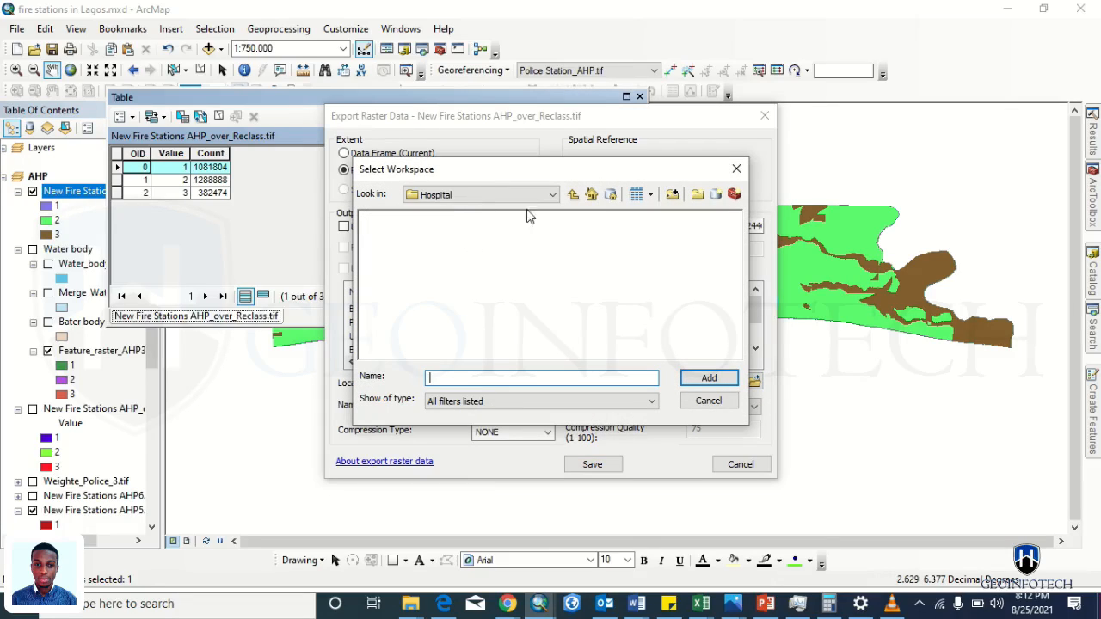
pyautogui.click(574, 195)
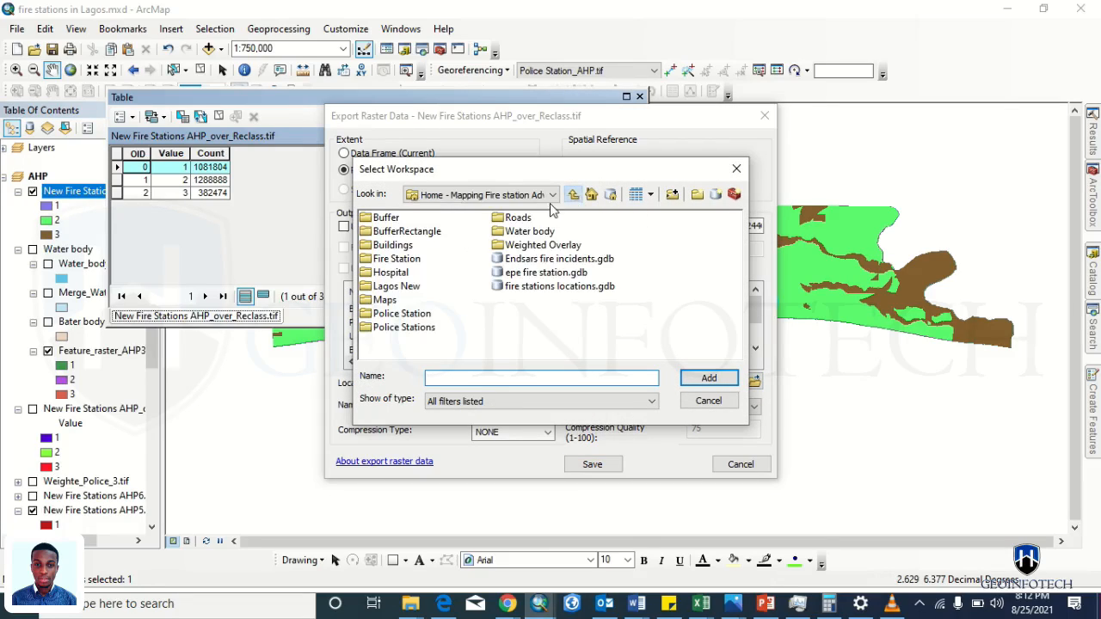
pyautogui.doubleClick(516, 246)
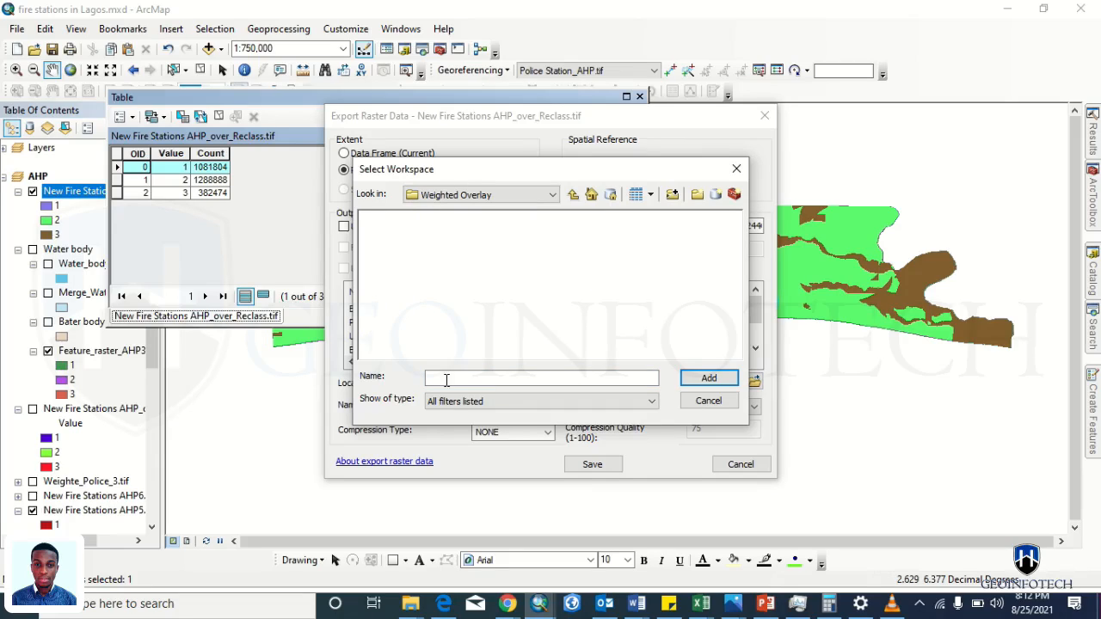
pyautogui.click(574, 196)
pyautogui.click(568, 248)
pyautogui.click(709, 379)
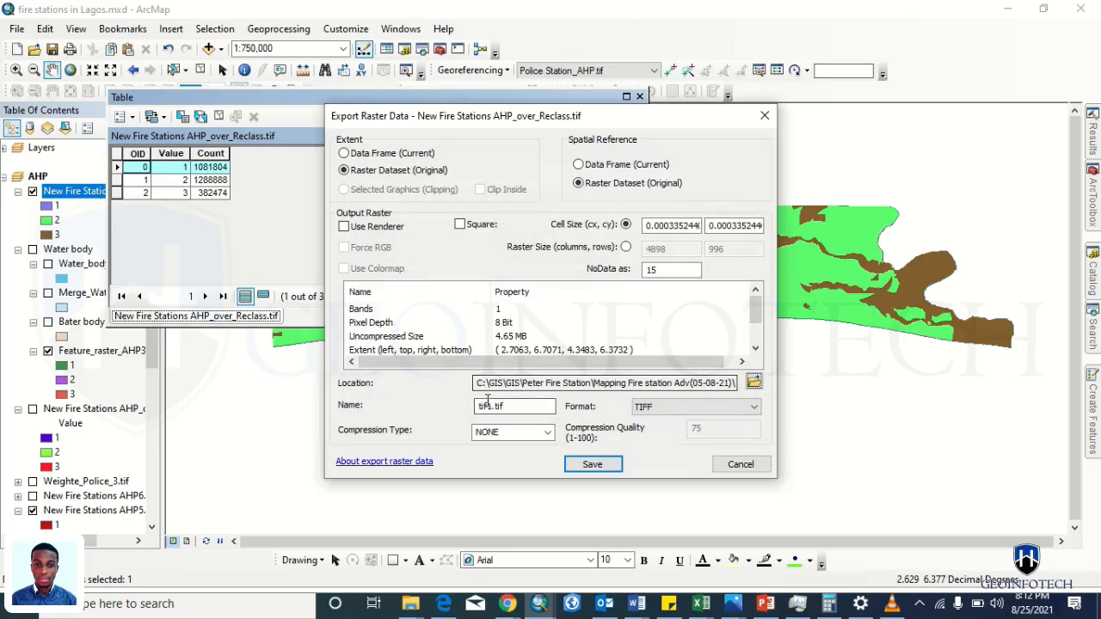
pyautogui.click(487, 404)
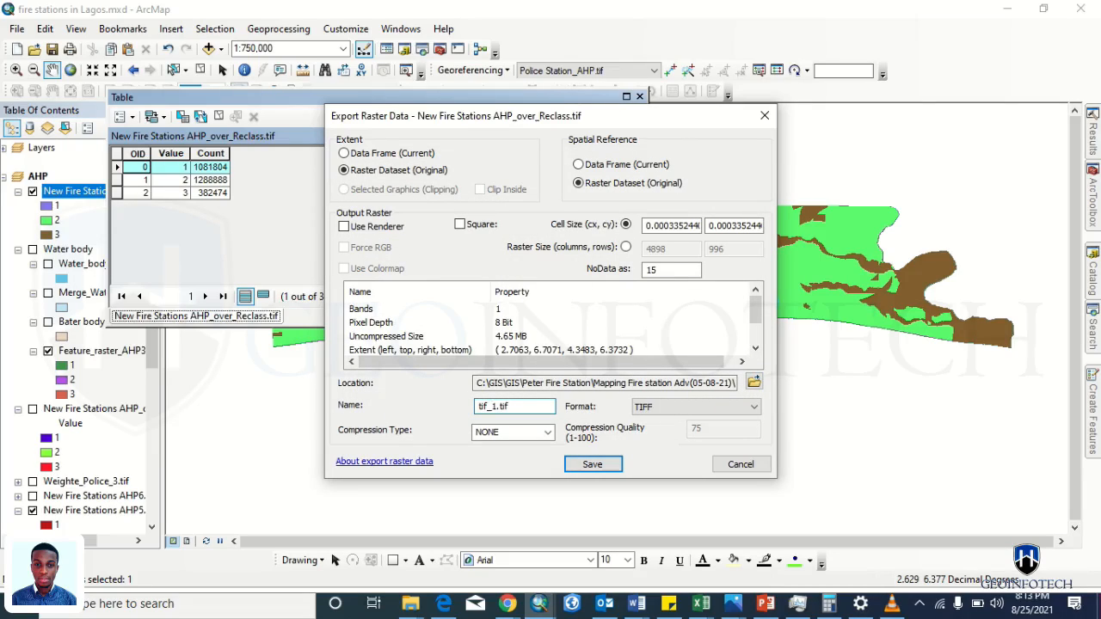
pyautogui.press('Return')
pyautogui.press('Return')
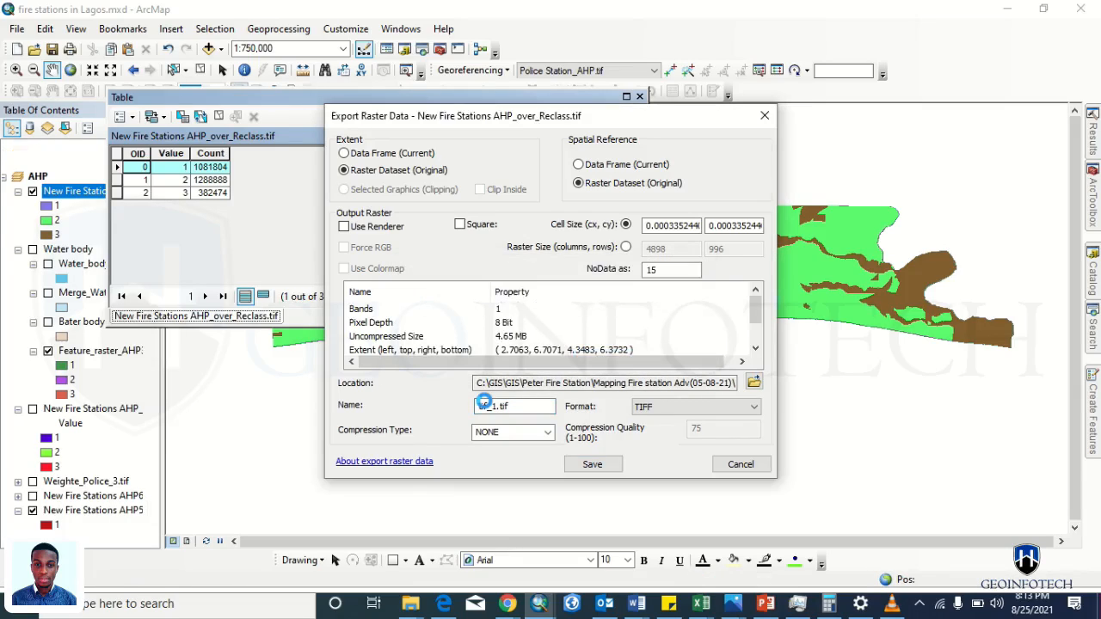
# - Close the table, hide AHP_over_Reclass.tif and Fire Station, collapse legends, and reopen the earlier Reclassify run
pyautogui.click(640, 97)
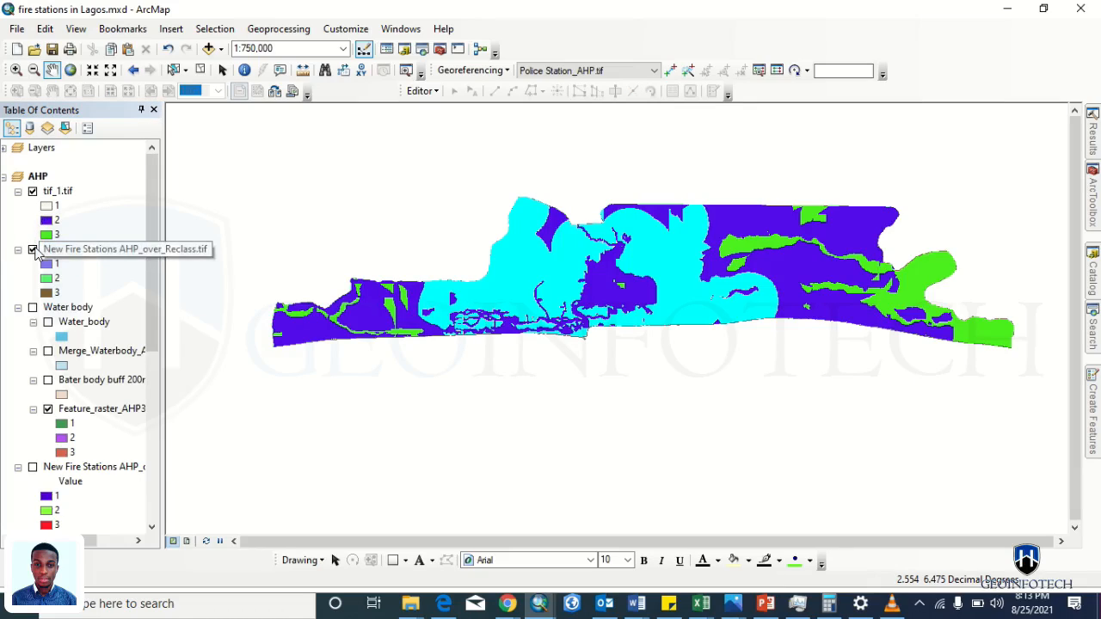
pyautogui.click(33, 250)
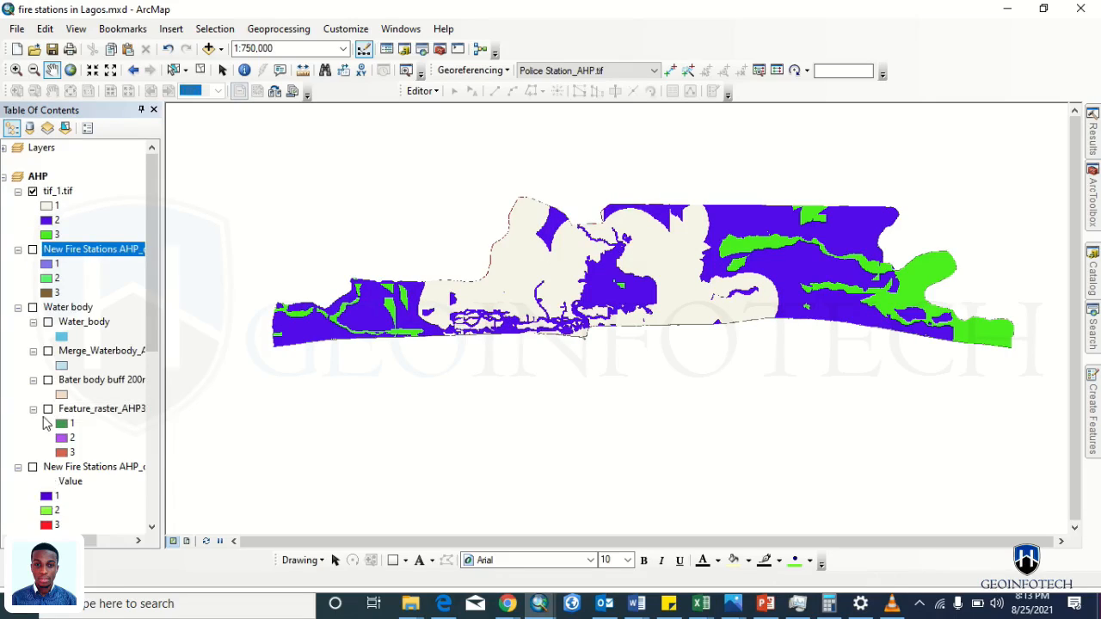
pyautogui.click(18, 308)
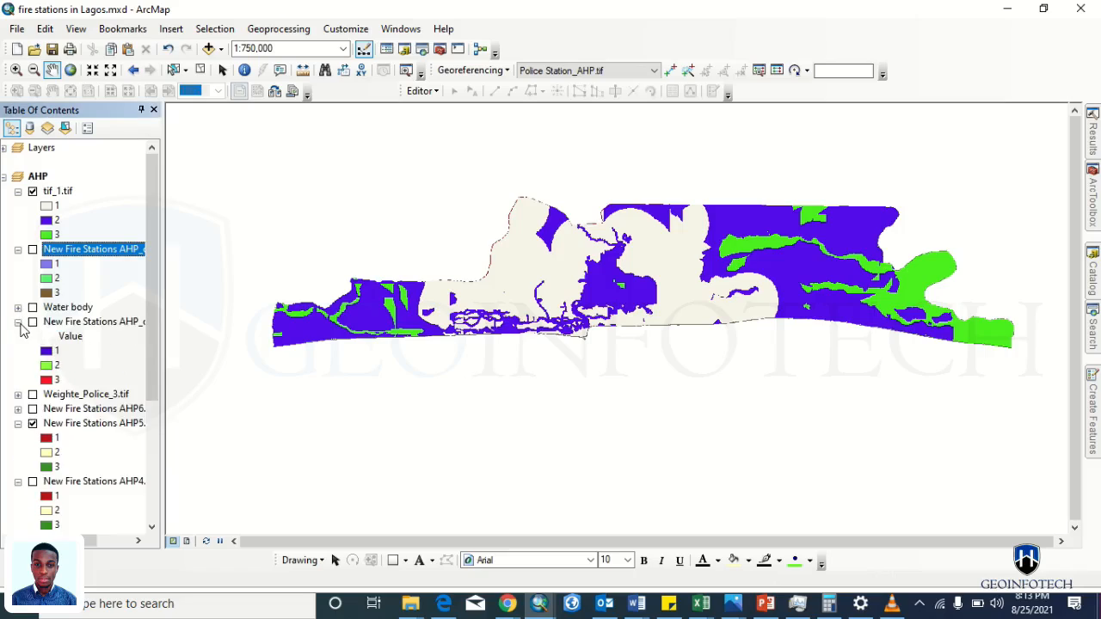
pyautogui.click(18, 322)
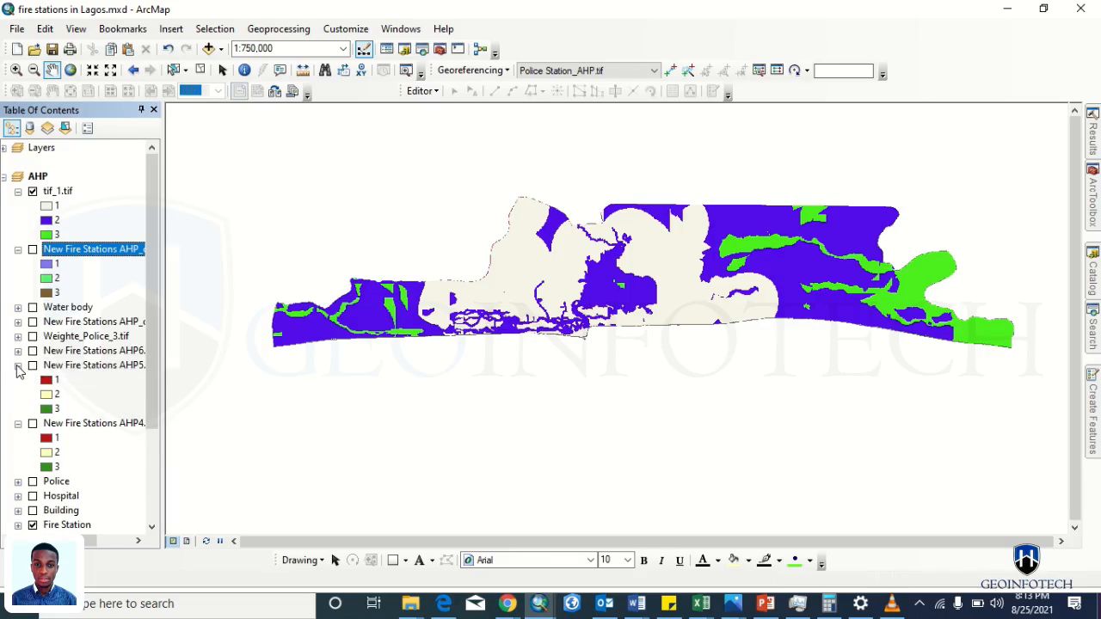
pyautogui.click(18, 365)
pyautogui.click(36, 483)
pyautogui.click(33, 483)
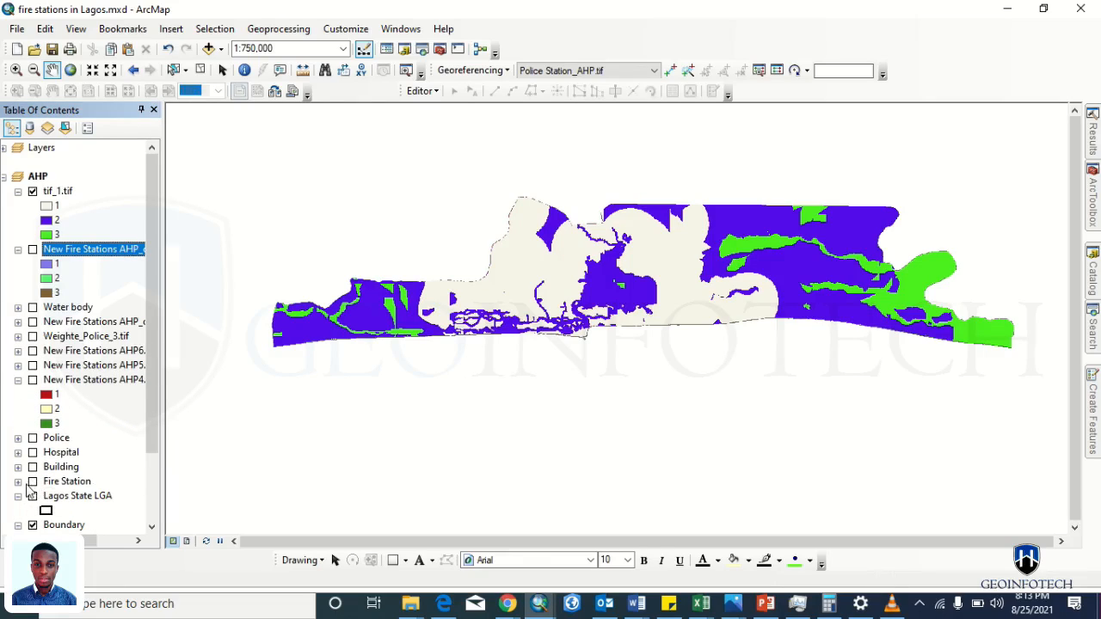
pyautogui.click(18, 380)
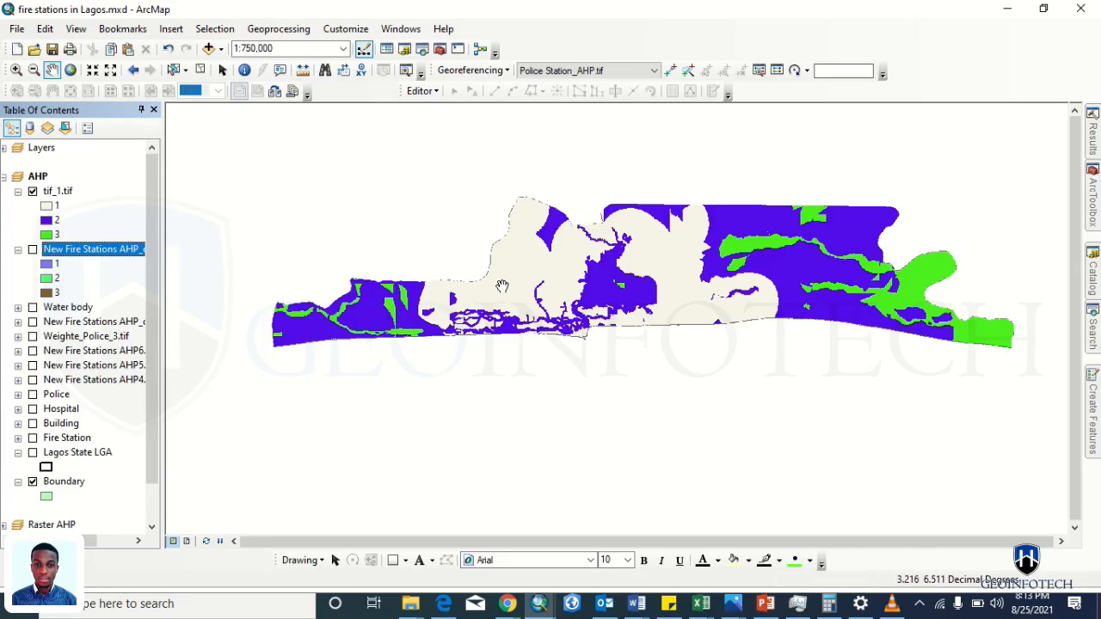
pyautogui.click(1093, 137)
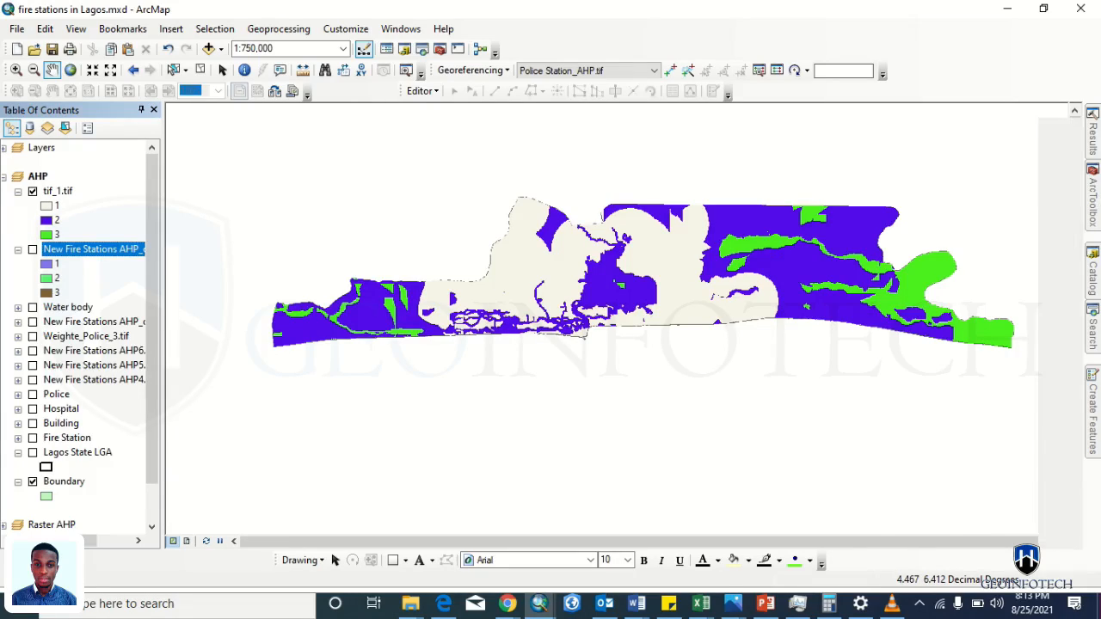
pyautogui.doubleClick(931, 142)
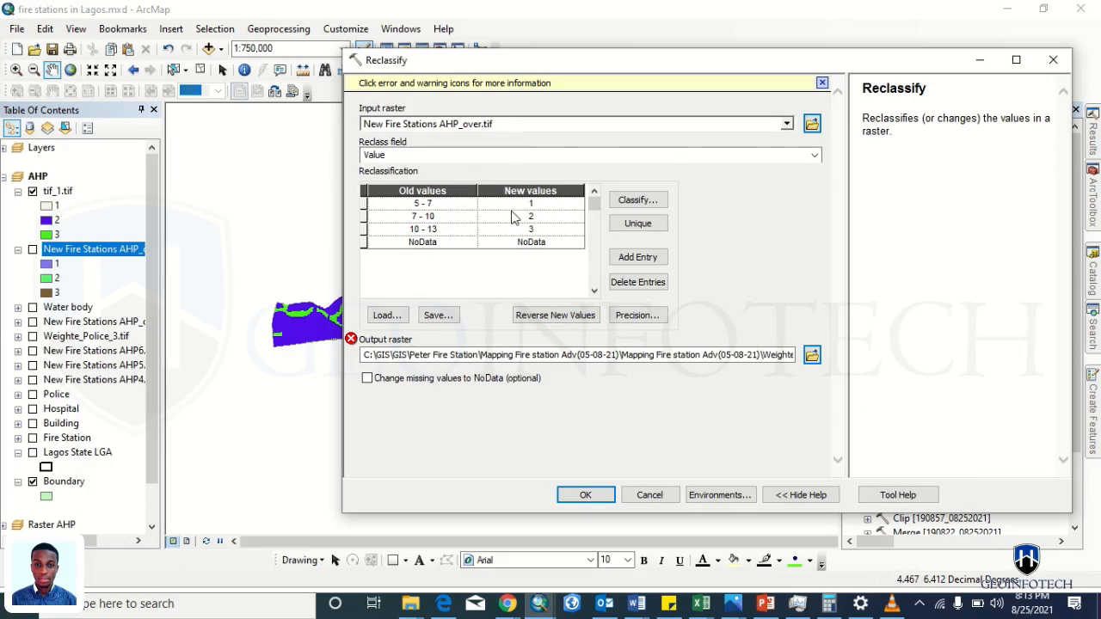
# - Trim the remap table to 5–7→1 only and run Reclassify with output tif_1_New.tif
pyautogui.moveTo(366, 218); pyautogui.dragTo(366, 230)
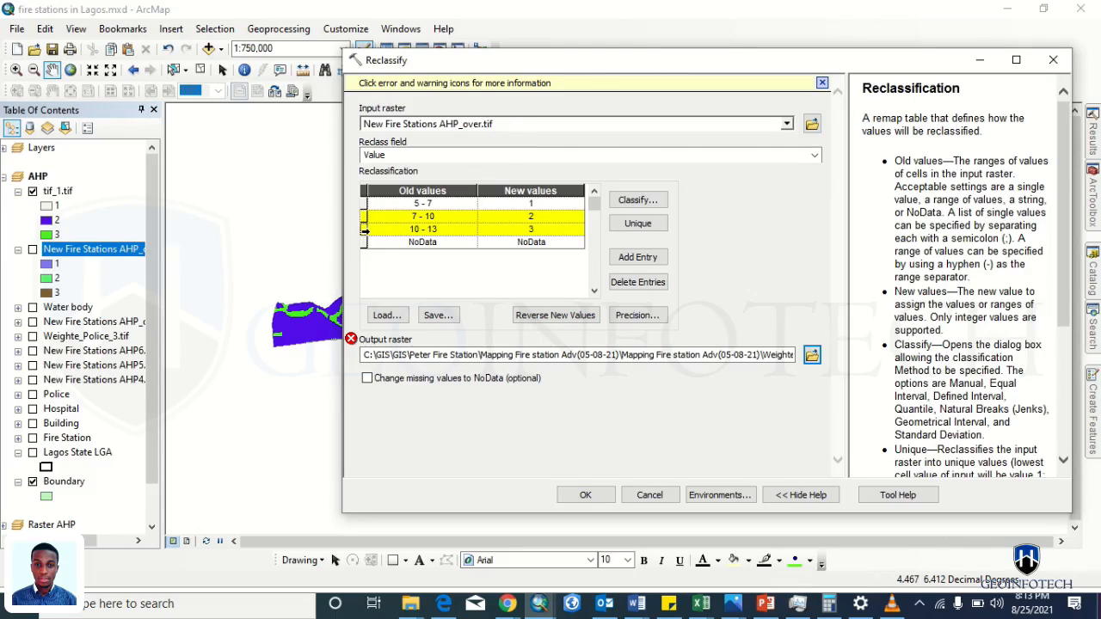
pyautogui.click(632, 282)
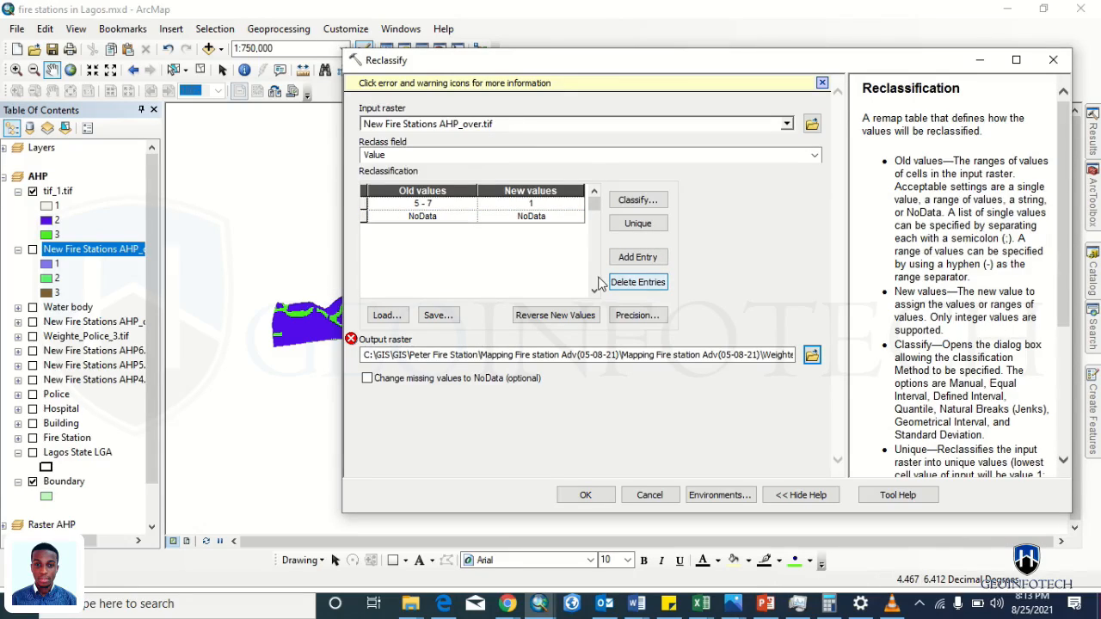
pyautogui.click(812, 354)
pyautogui.click(555, 317)
pyautogui.click(604, 368)
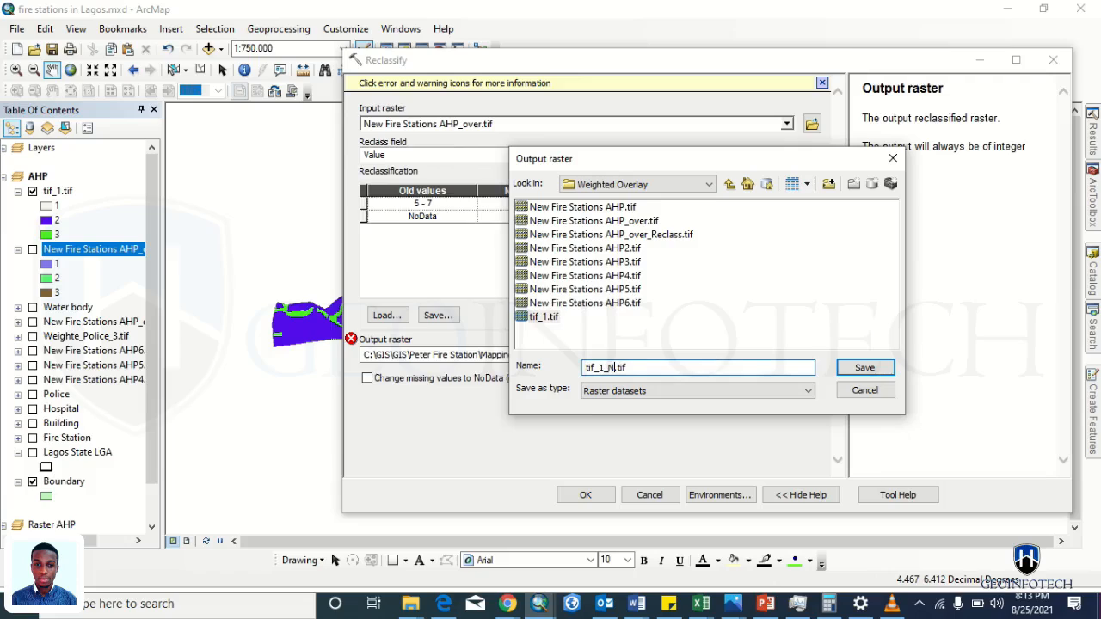
pyautogui.press('Return')
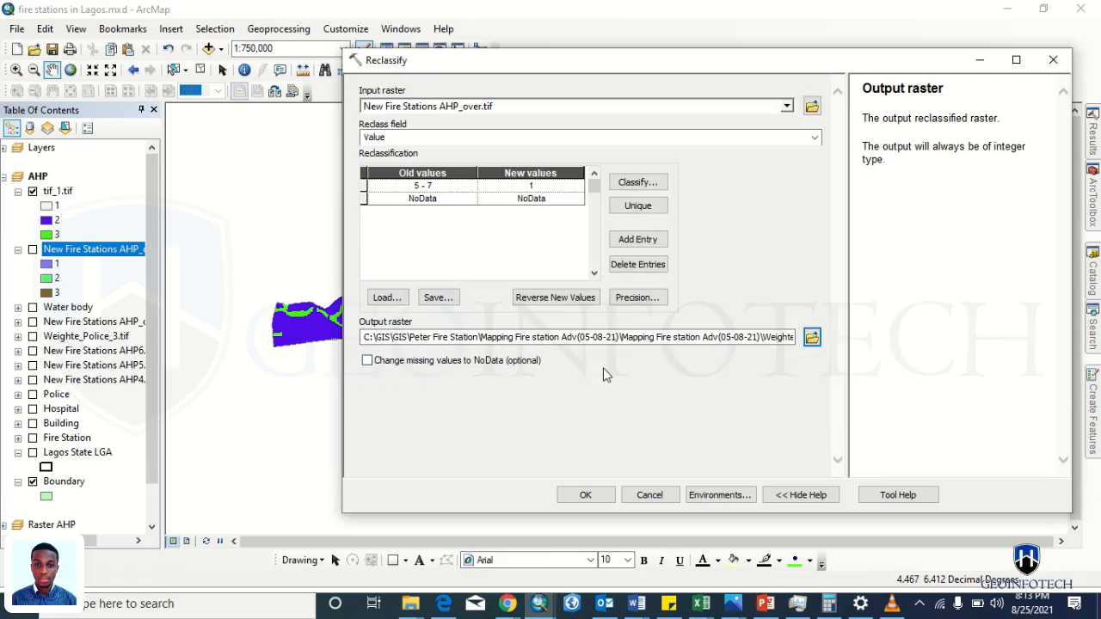
pyautogui.click(585, 495)
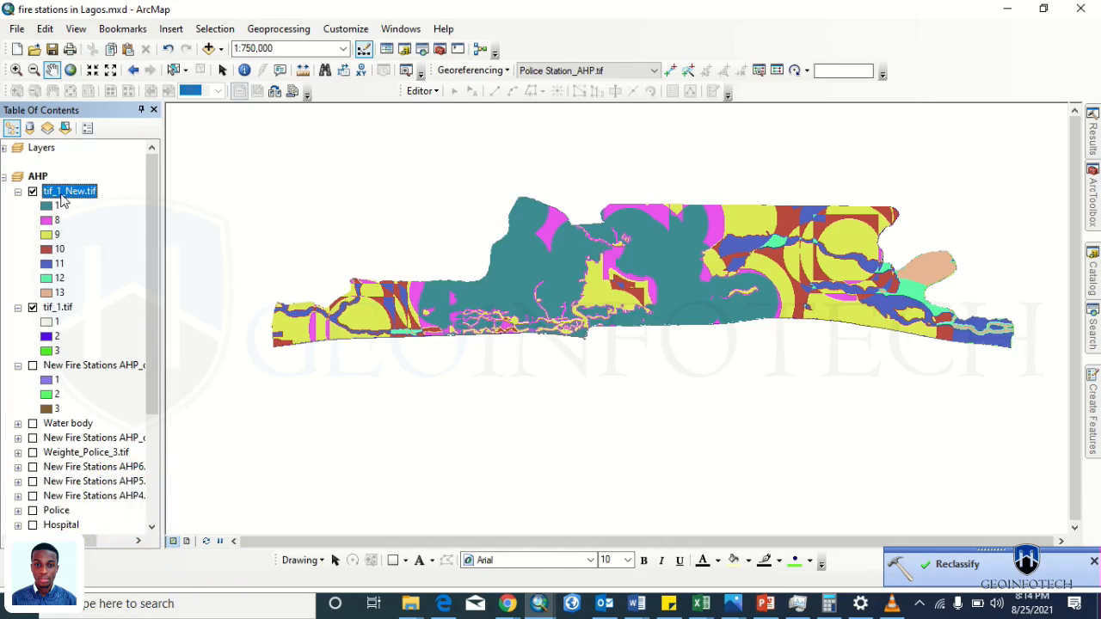
# - Remove tif_1_New.tif from the map and close a reopened Reclassify without running it
pyautogui.rightClick(61, 195)
pyautogui.click(83, 223)
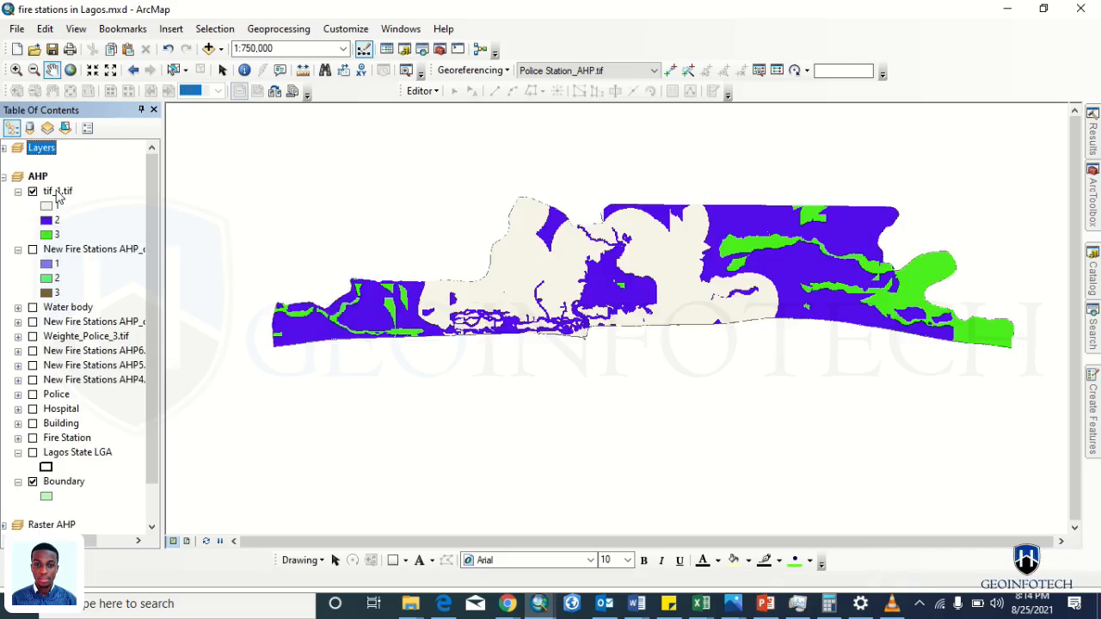
pyautogui.click(58, 191)
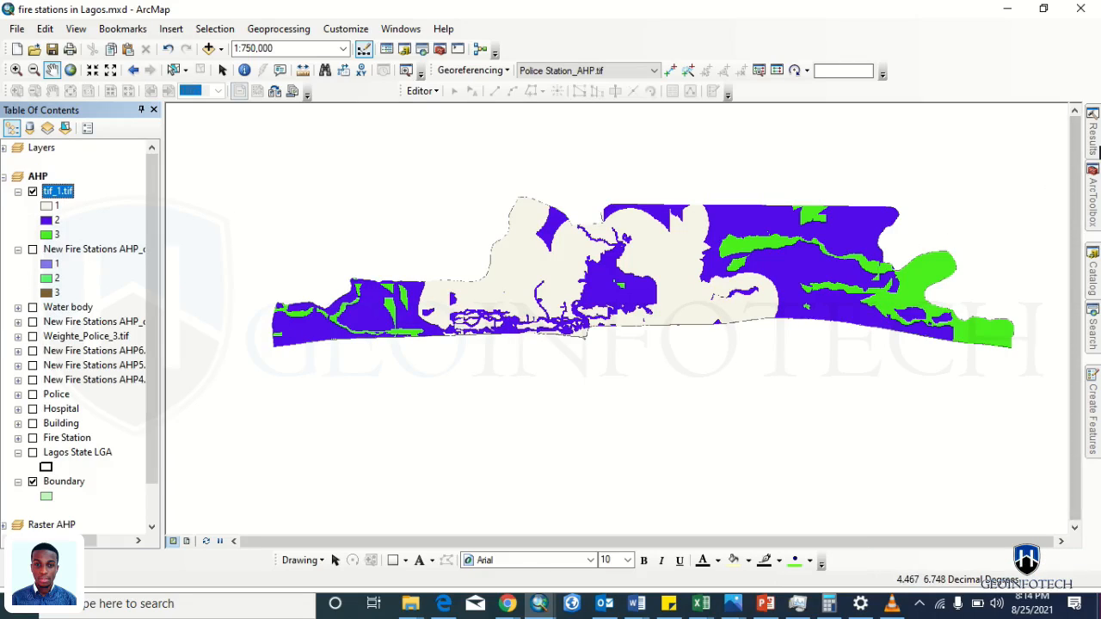
pyautogui.moveTo(1094, 155)
pyautogui.doubleClick(903, 141)
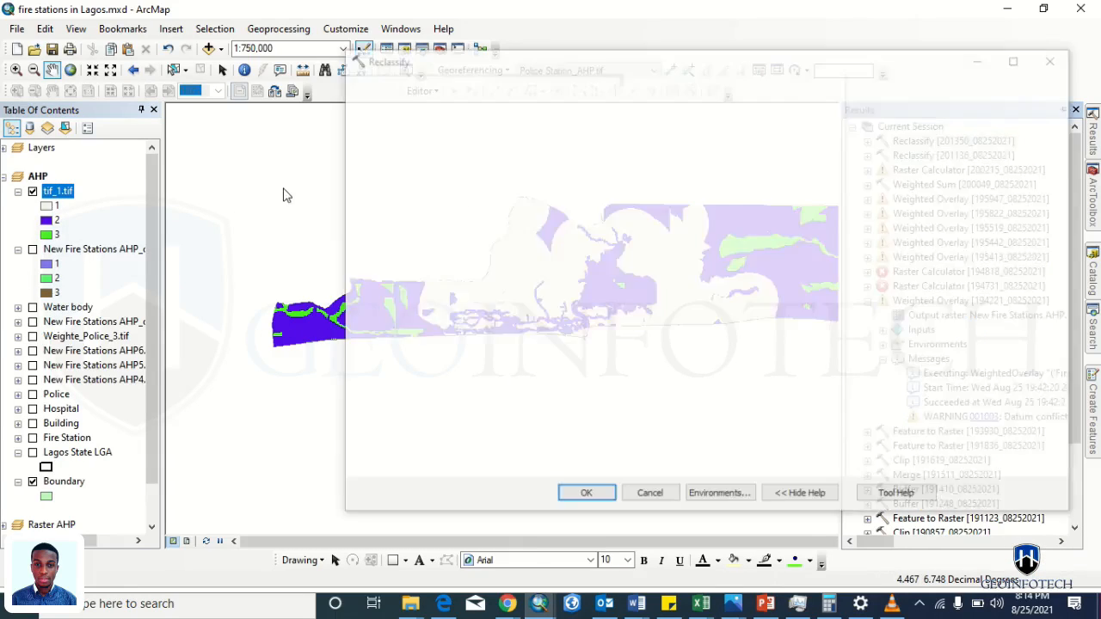
pyautogui.moveTo(459, 126); pyautogui.dragTo(466, 124)
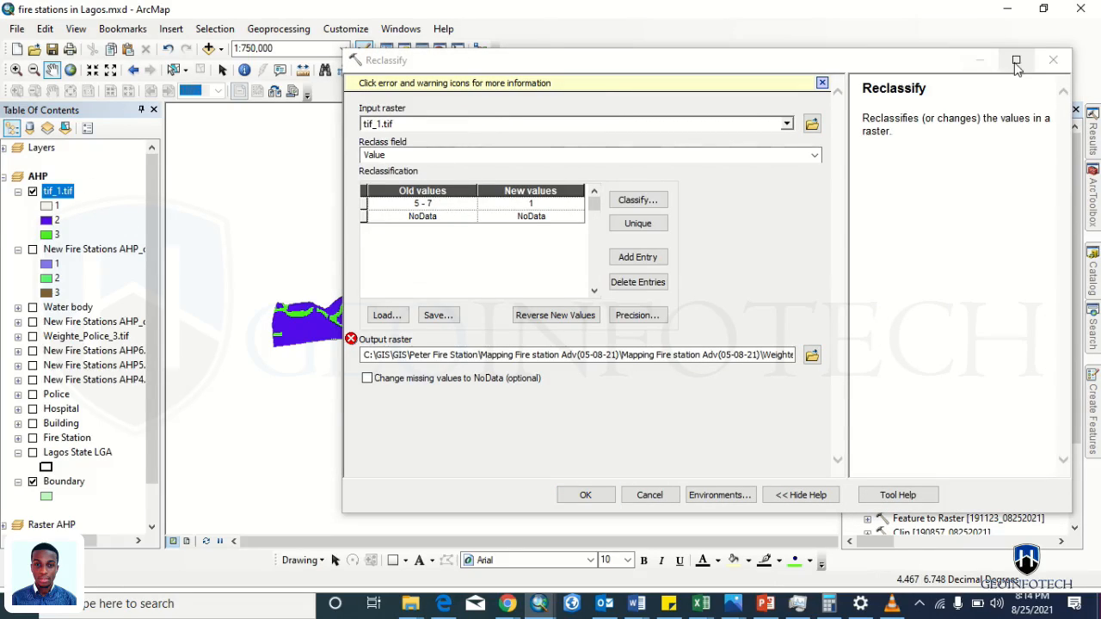
pyautogui.click(1053, 61)
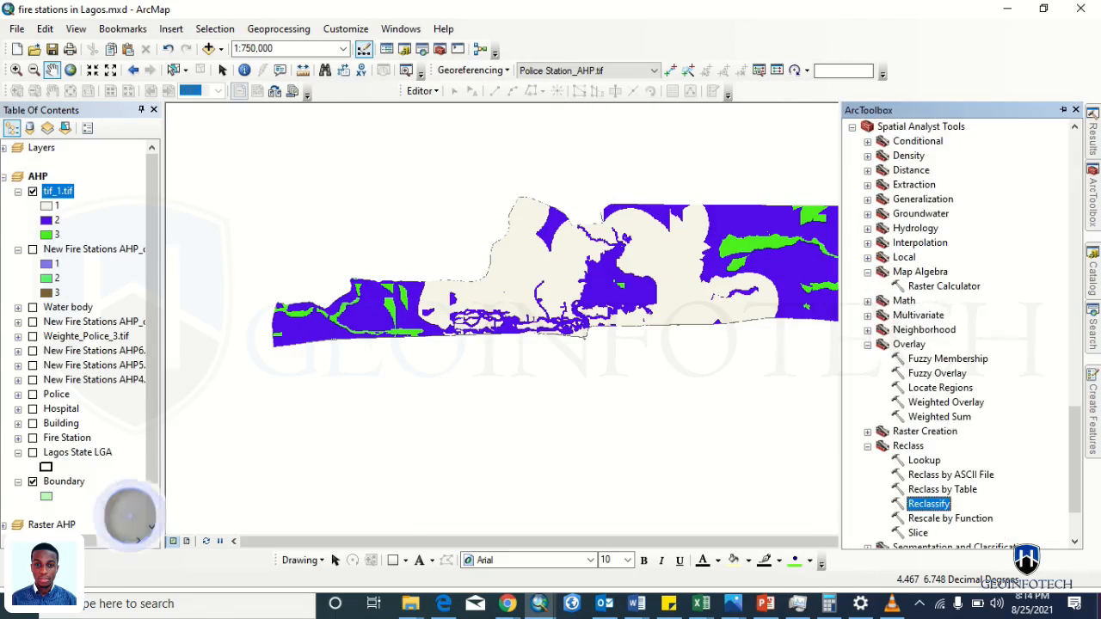
# - Reclassify New Fire Stations AHP_over_Reclass.tif keeping only value 1, output tif_1_New_2.tif
pyautogui.doubleClick(933, 504)
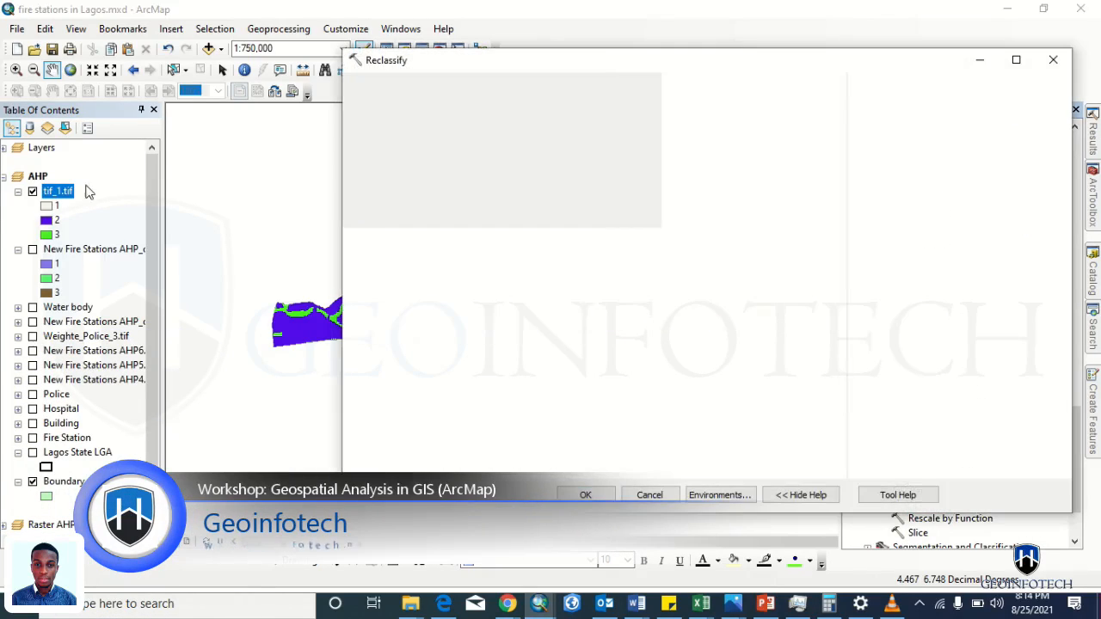
pyautogui.click(65, 250)
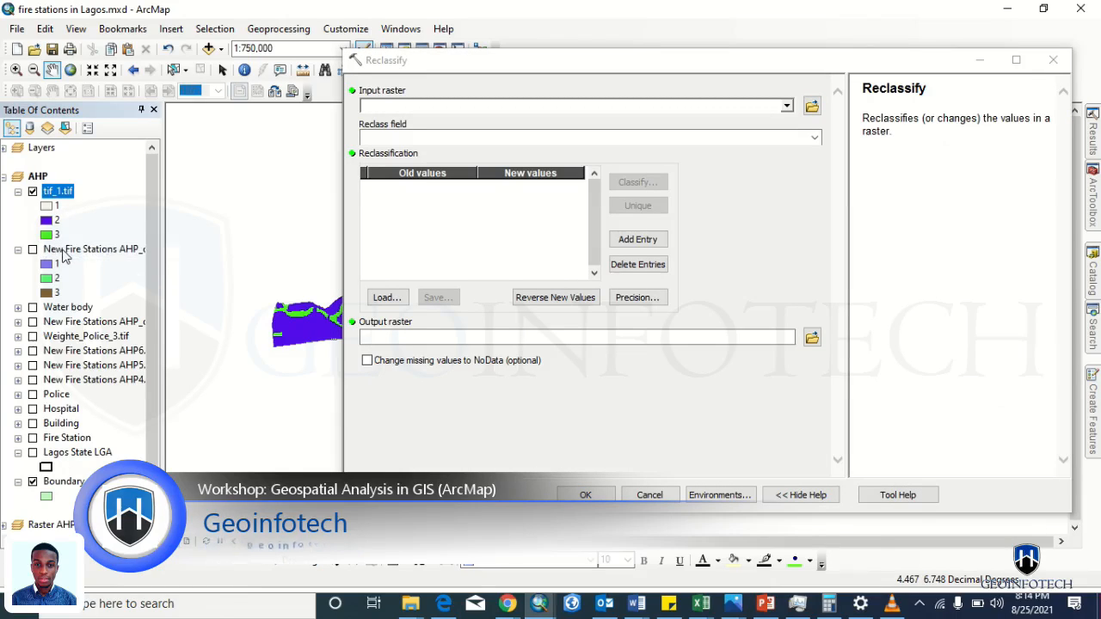
pyautogui.moveTo(81, 250); pyautogui.dragTo(438, 105)
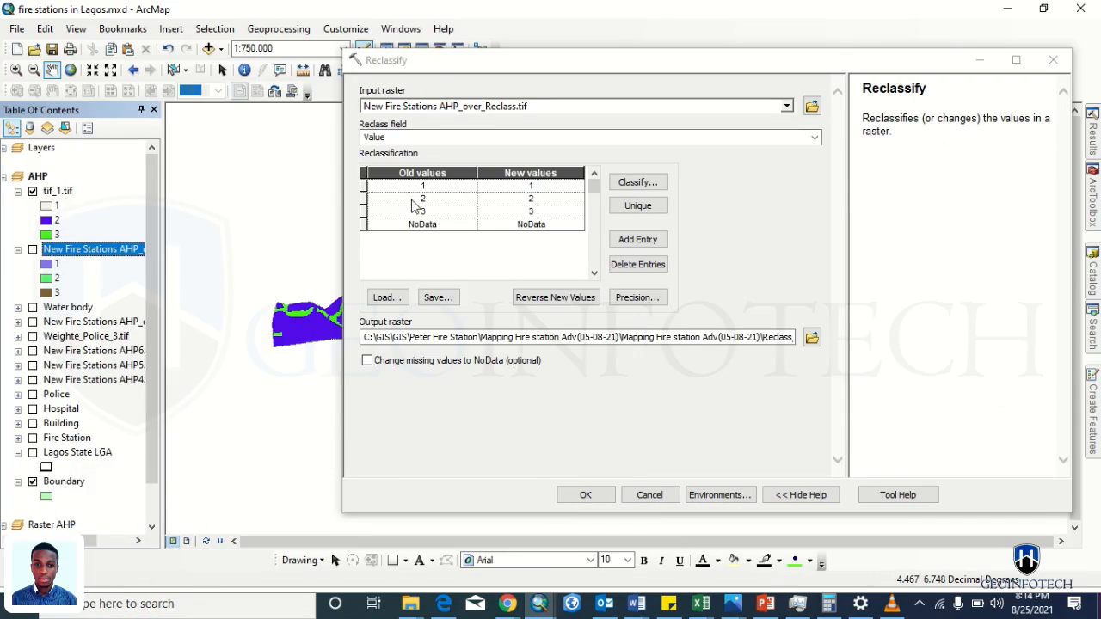
pyautogui.moveTo(367, 201); pyautogui.dragTo(366, 213)
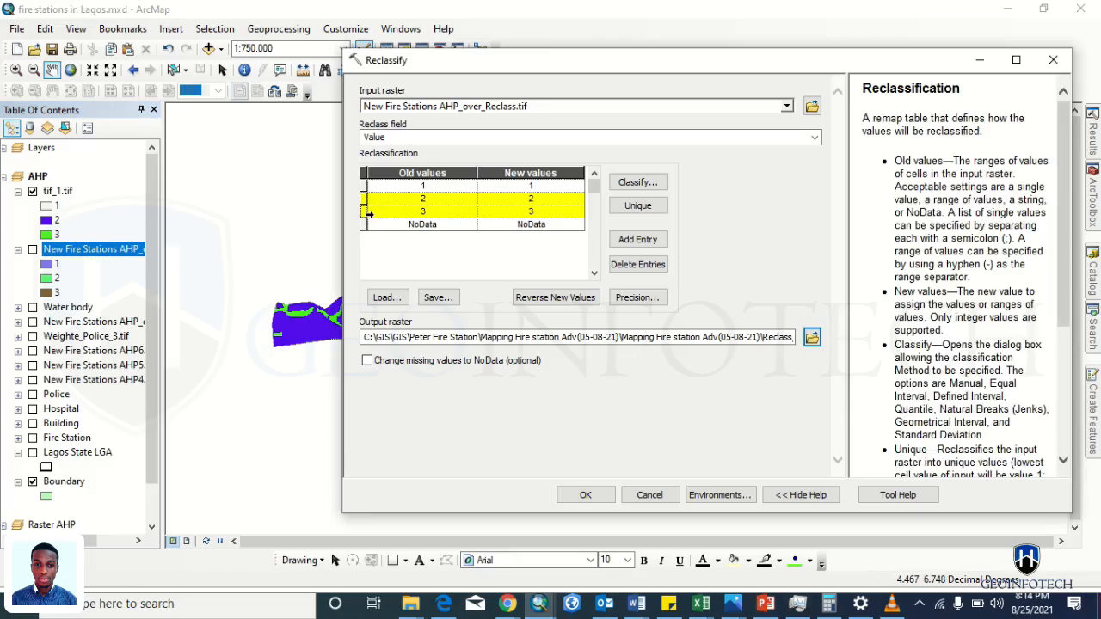
pyautogui.click(629, 268)
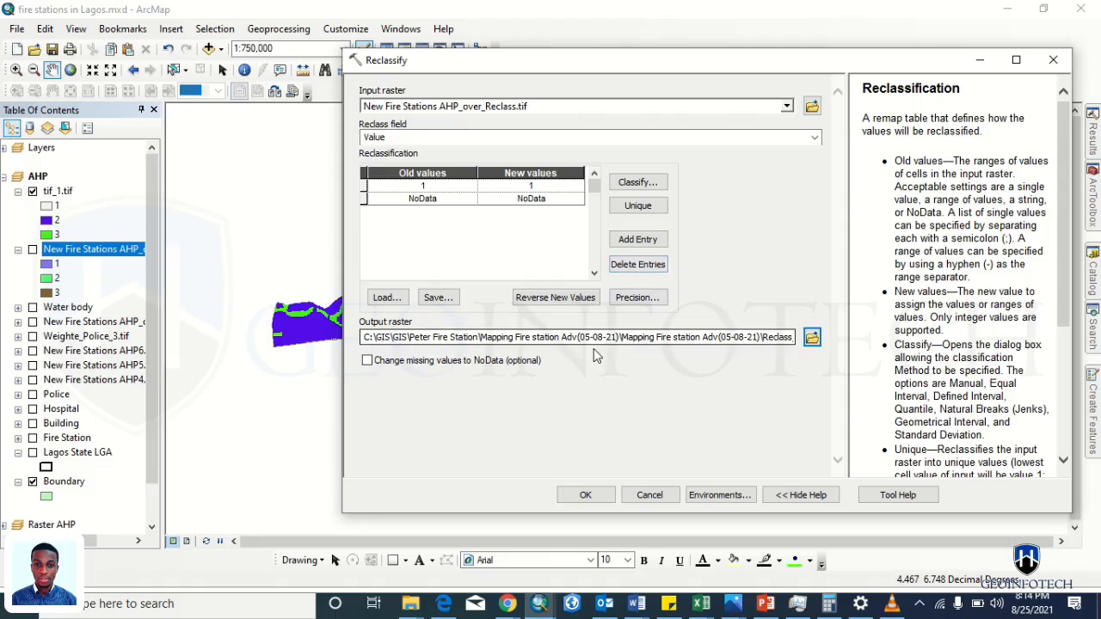
pyautogui.click(812, 337)
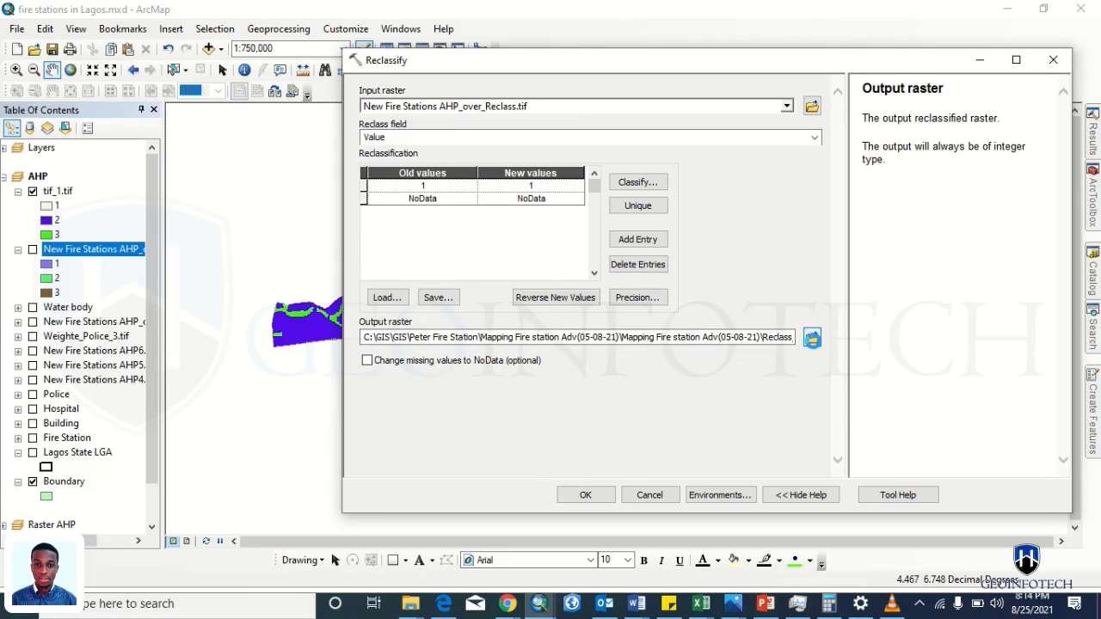
pyautogui.click(728, 211)
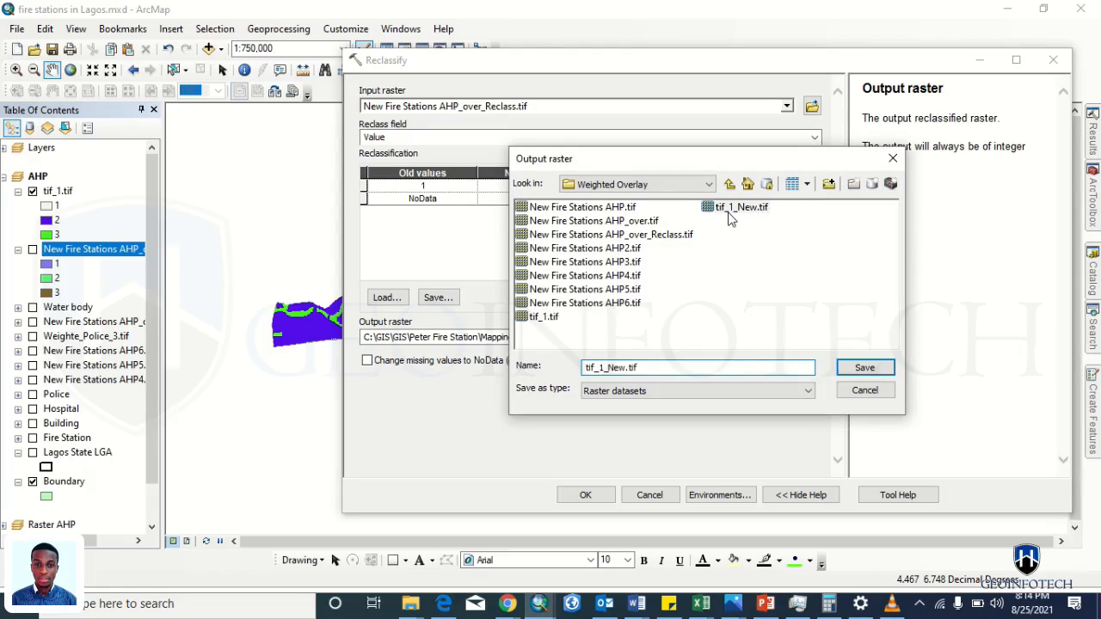
pyautogui.click(624, 367)
pyautogui.click(864, 367)
pyautogui.click(584, 497)
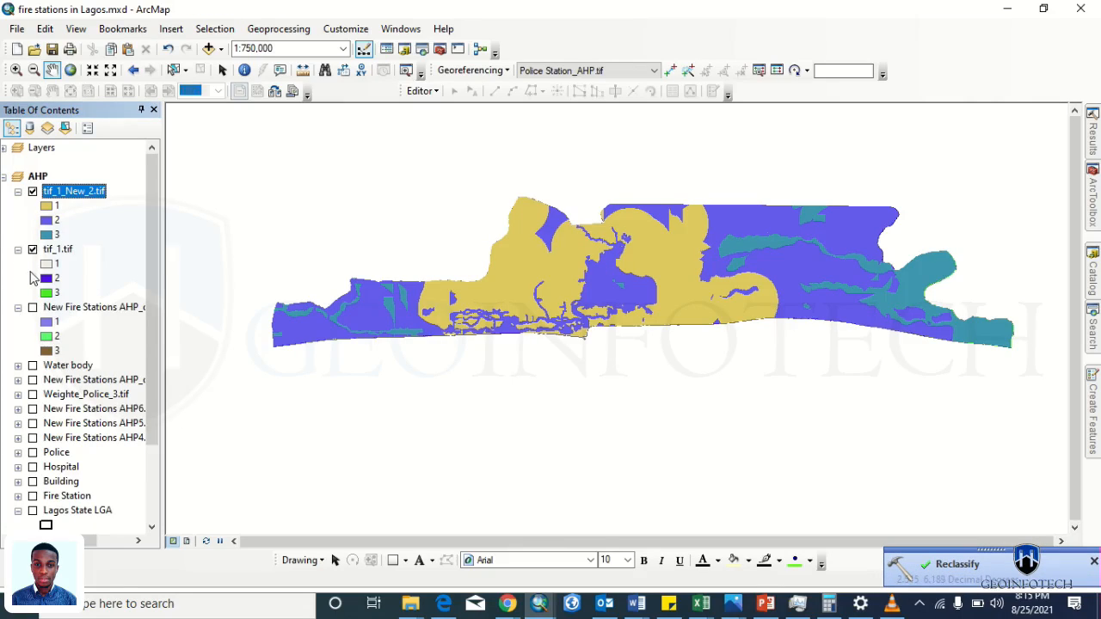
# - Hide tif_1.tif, open tif_1_New_2.tif's attribute table, and select Value 2 then Value 1
pyautogui.click(32, 250)
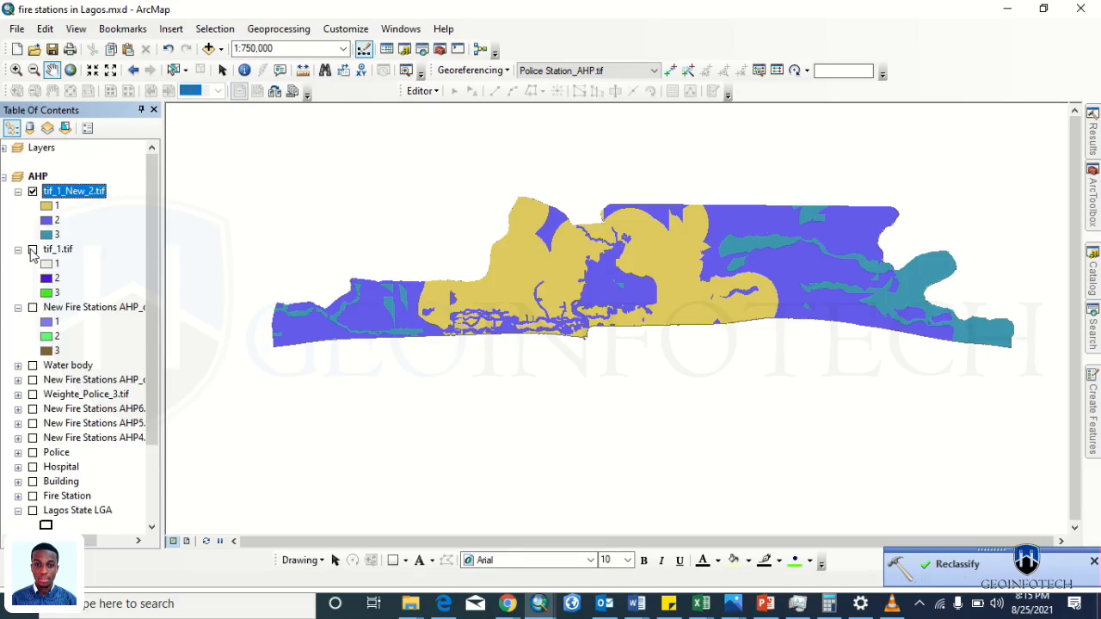
pyautogui.rightClick(57, 193)
pyautogui.click(86, 237)
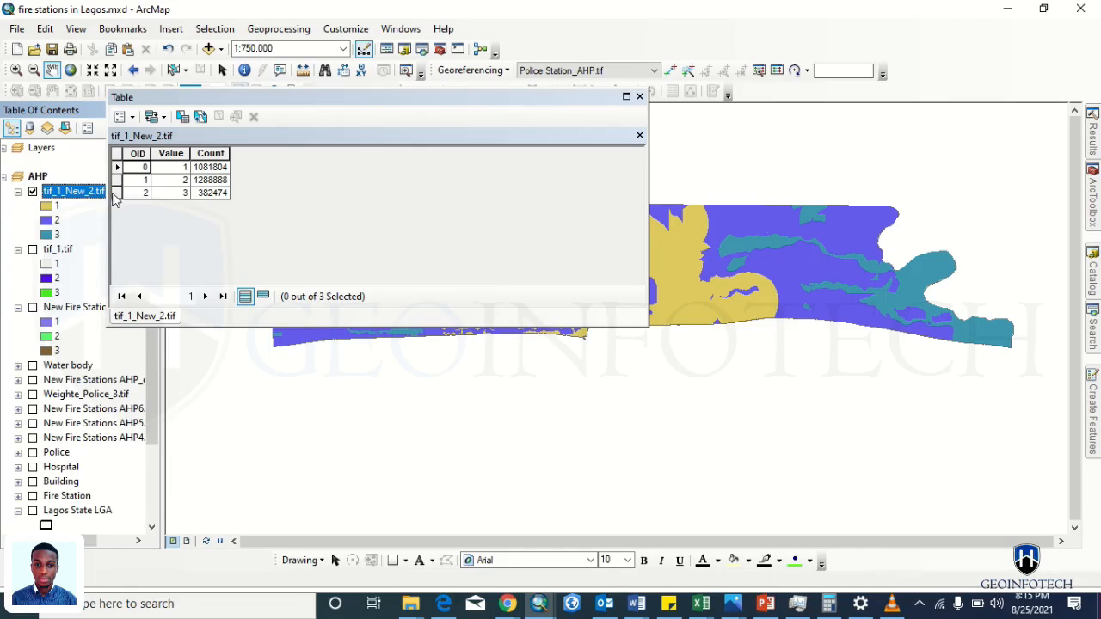
pyautogui.click(116, 180)
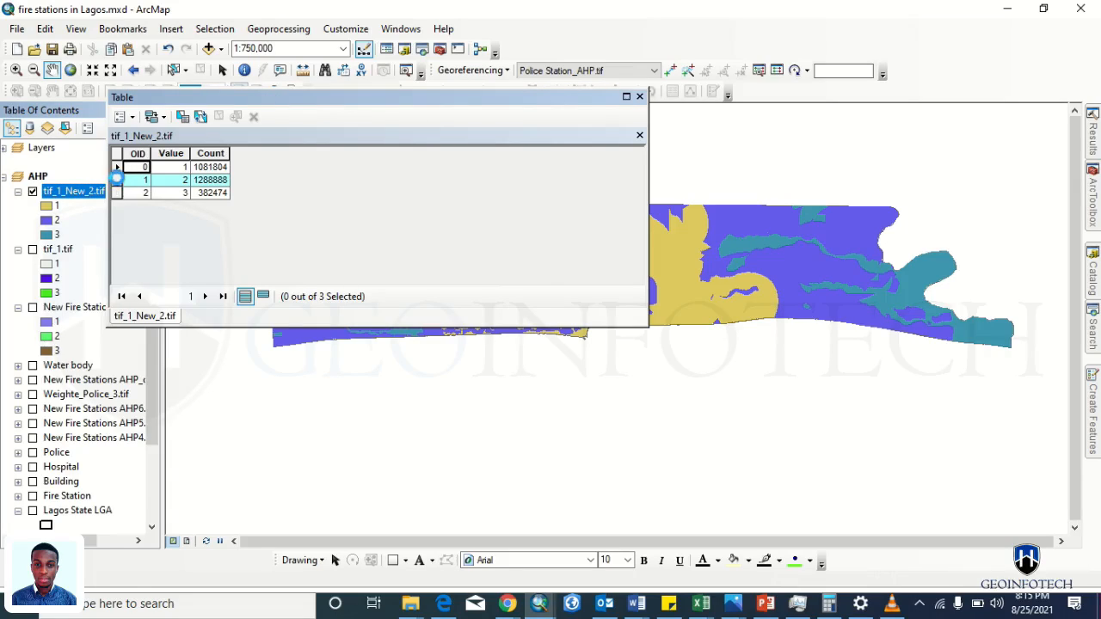
pyautogui.click(117, 178)
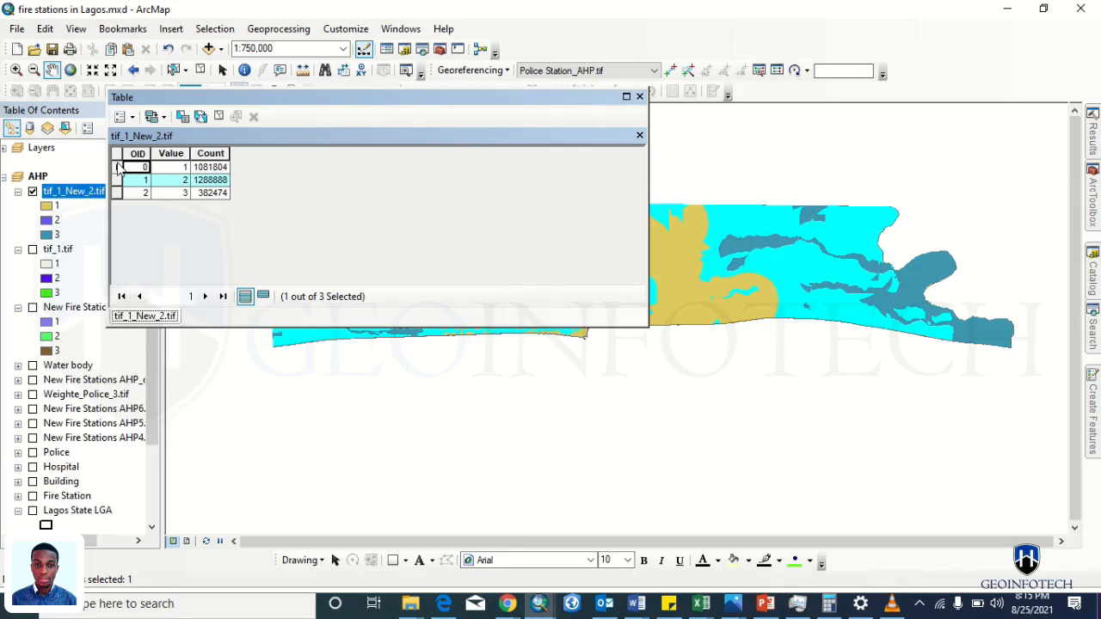
pyautogui.click(117, 168)
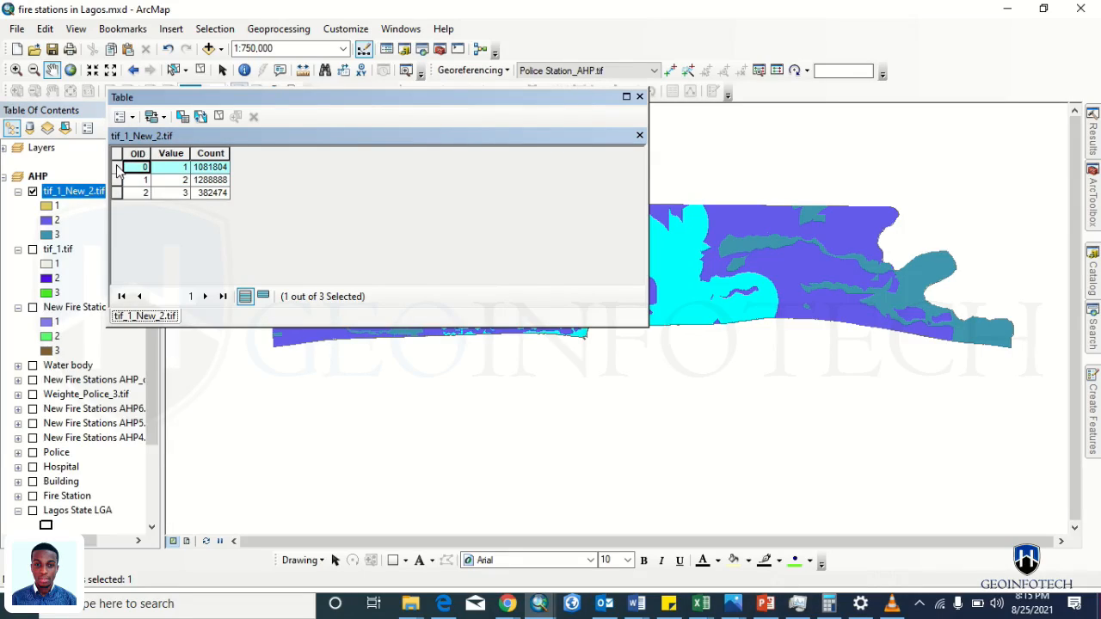
# - Move the attribute table window down to the lower left of the map
pyautogui.moveTo(198, 101); pyautogui.dragTo(213, 295)
pyautogui.moveTo(393, 291); pyautogui.dragTo(237, 277)
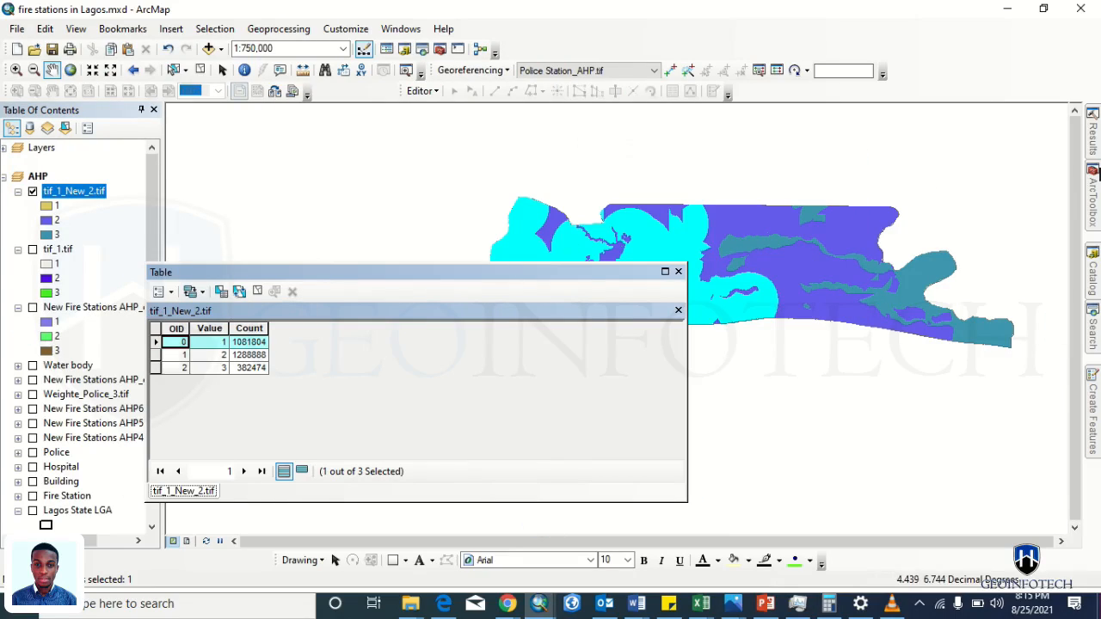
pyautogui.moveTo(1092, 203)
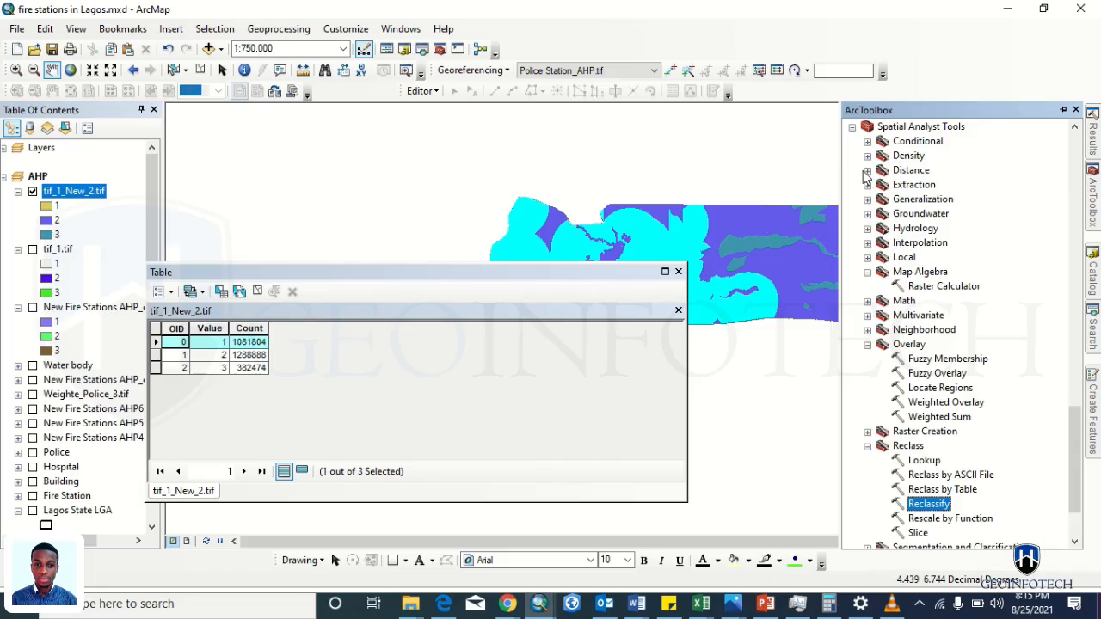
# - Convert the AHP_over_Reclass raster to polygons with Raster to Polygon, saving the output as AHP_to_Poly
pyautogui.scroll(10, 871, 159)
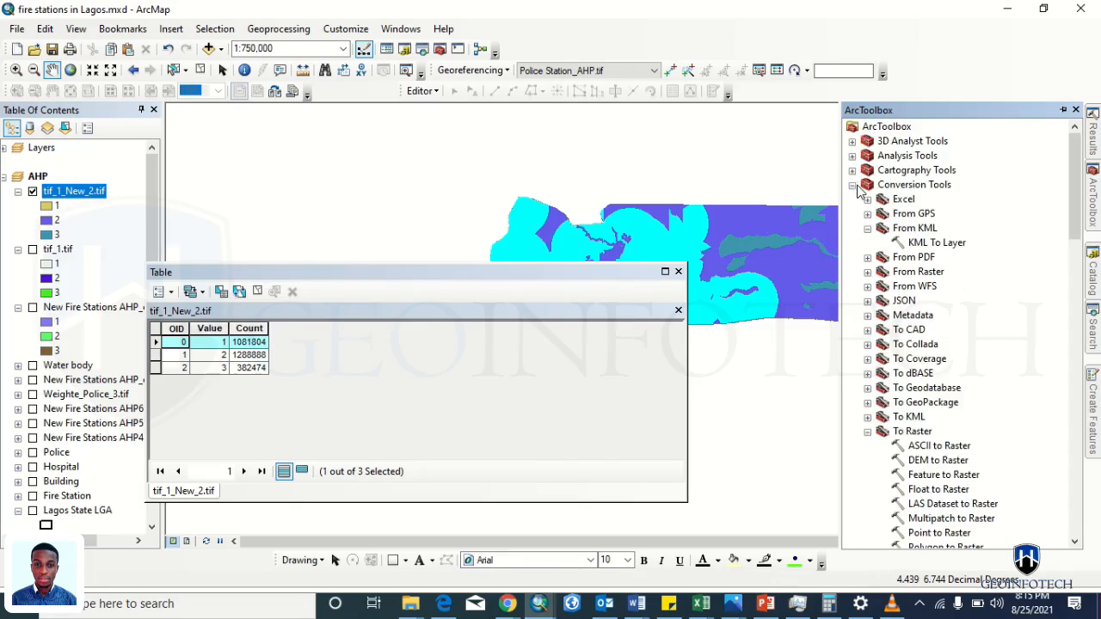
pyautogui.click(853, 185)
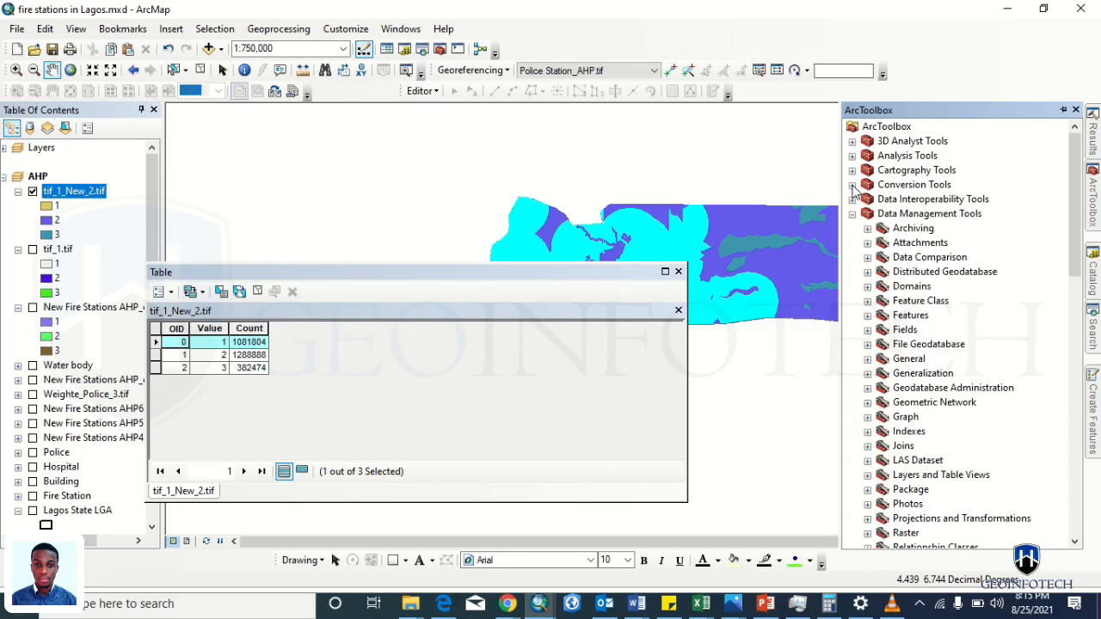
pyautogui.click(853, 185)
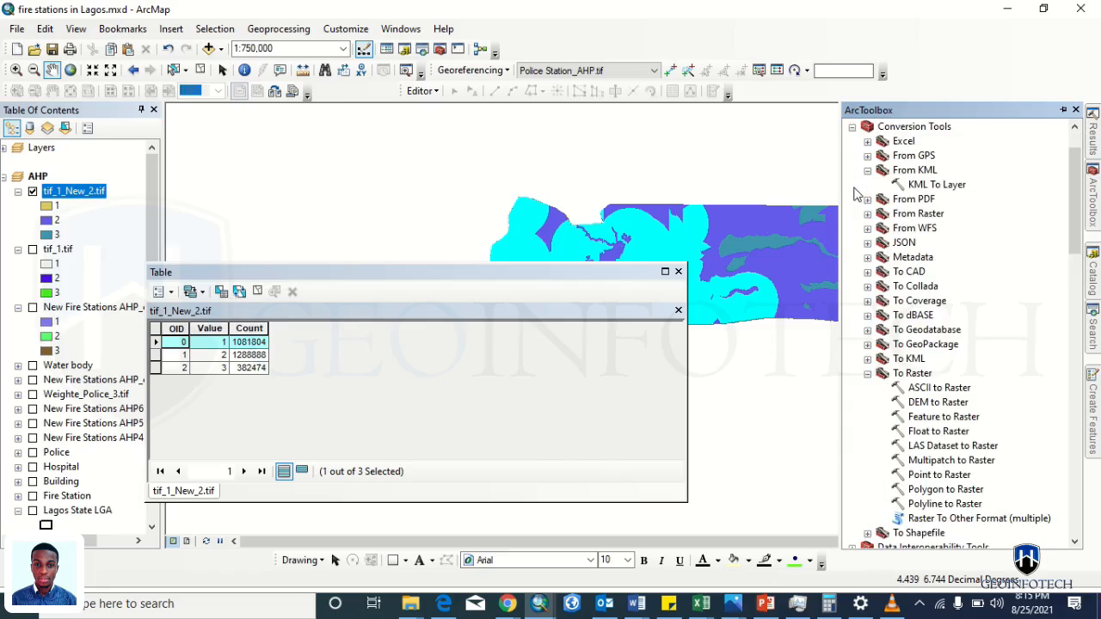
pyautogui.click(867, 374)
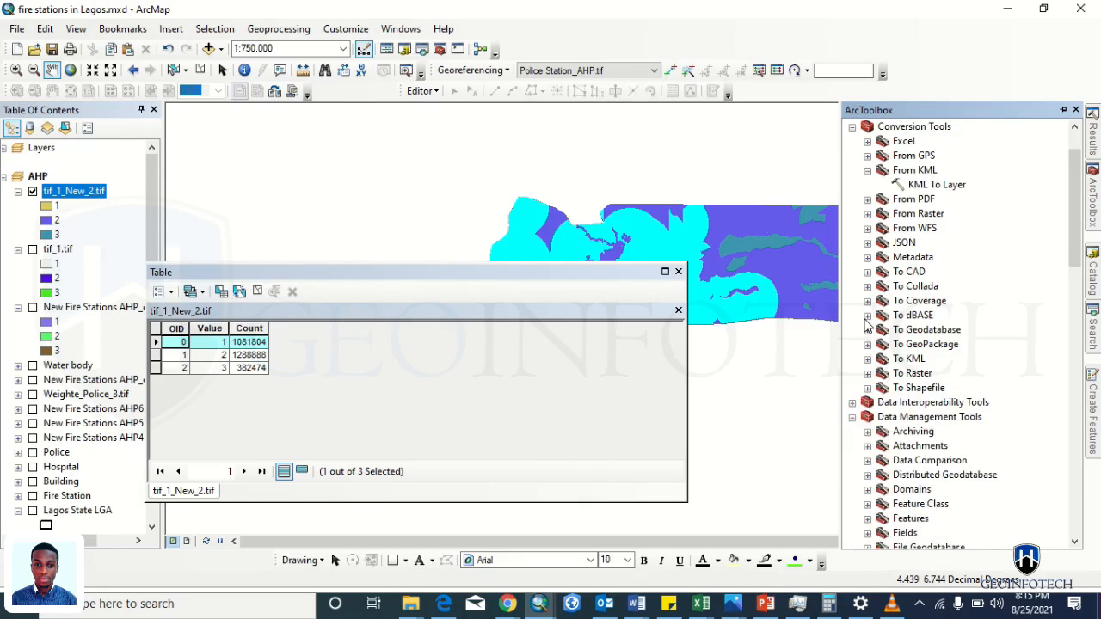
pyautogui.click(867, 214)
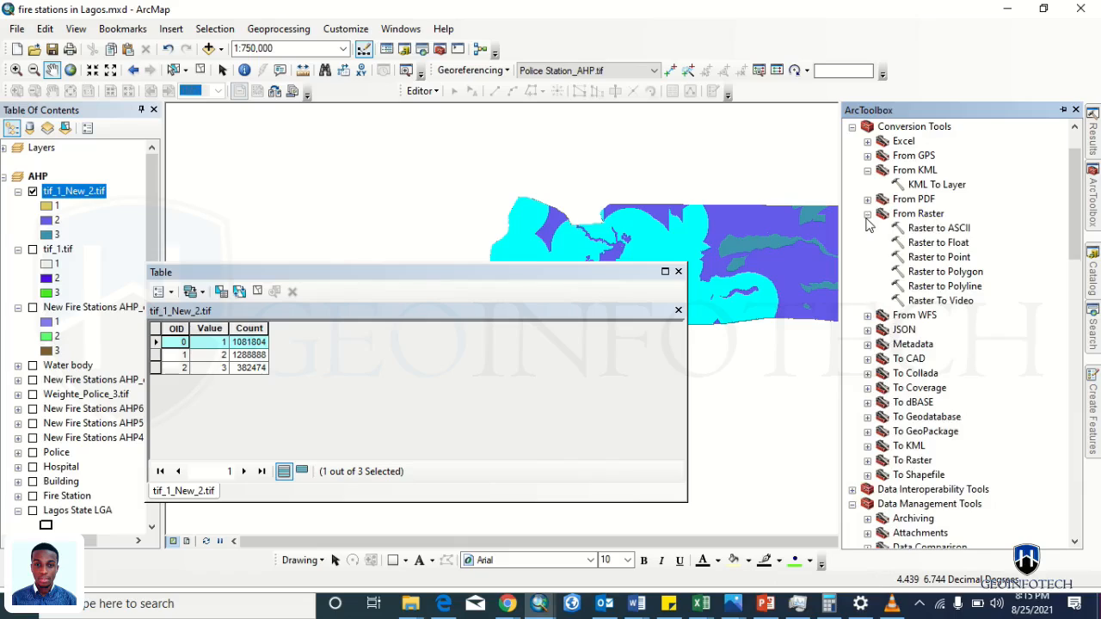
pyautogui.doubleClick(943, 273)
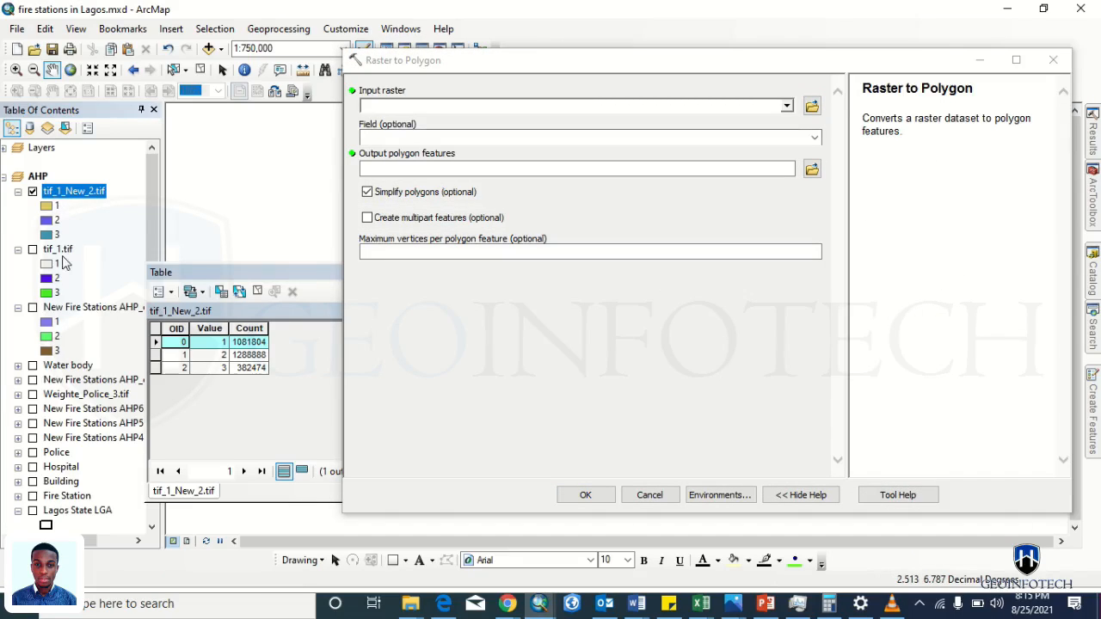
pyautogui.moveTo(62, 309); pyautogui.dragTo(510, 102)
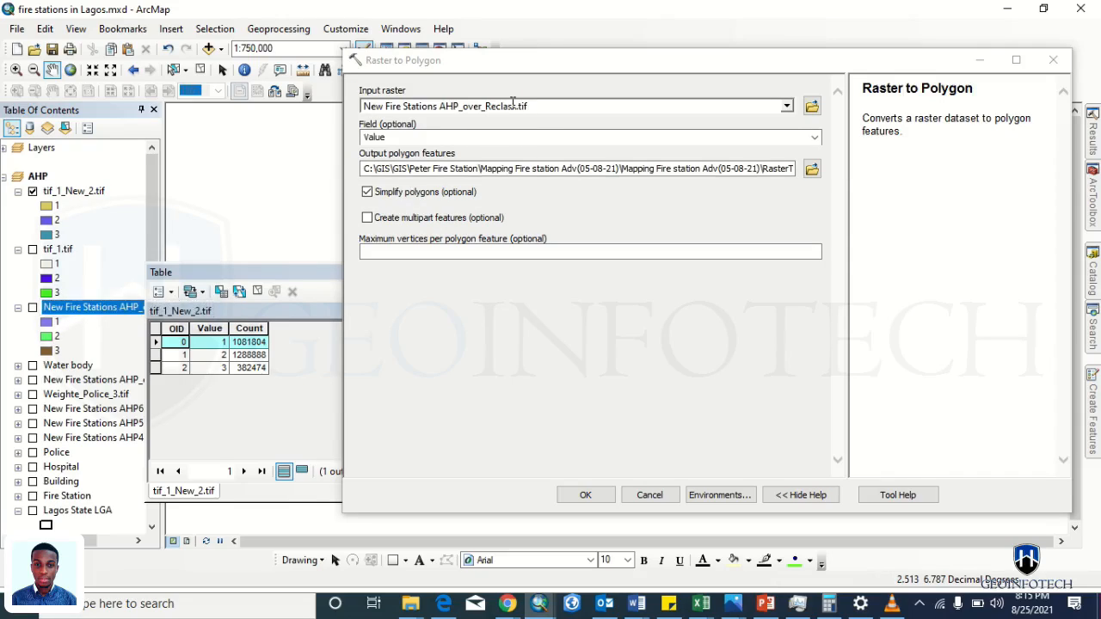
pyautogui.click(812, 168)
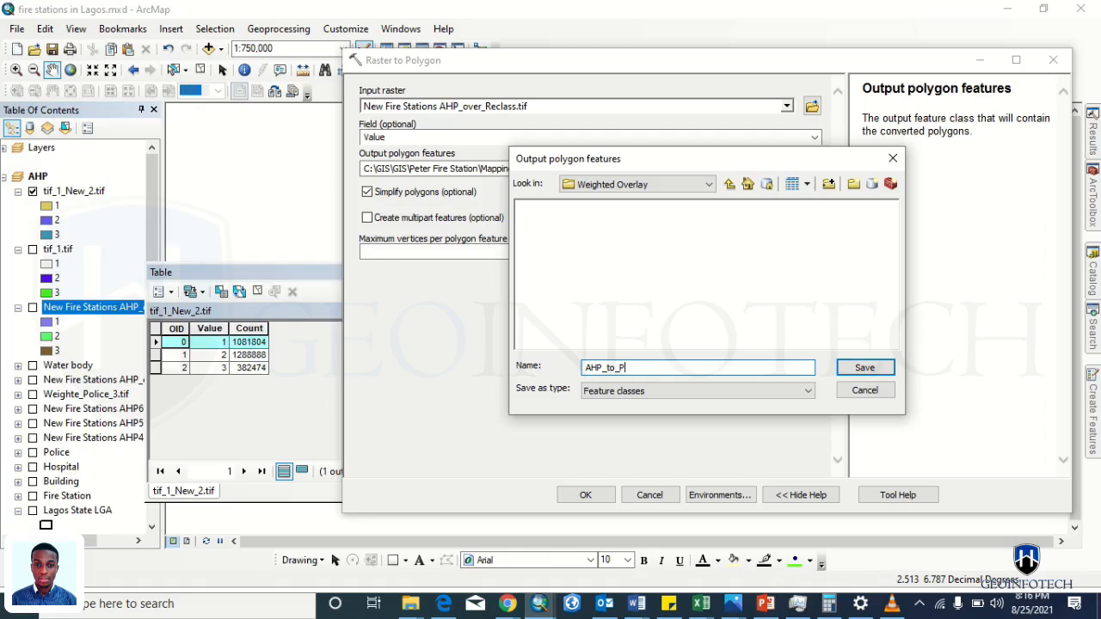
pyautogui.press('Return')
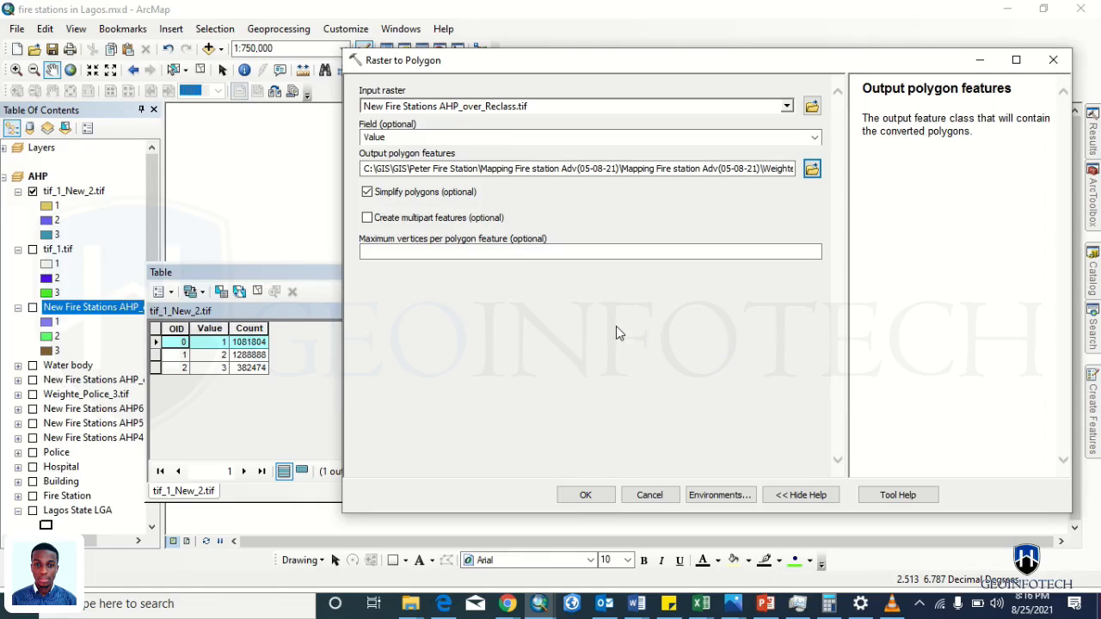
pyautogui.click(585, 495)
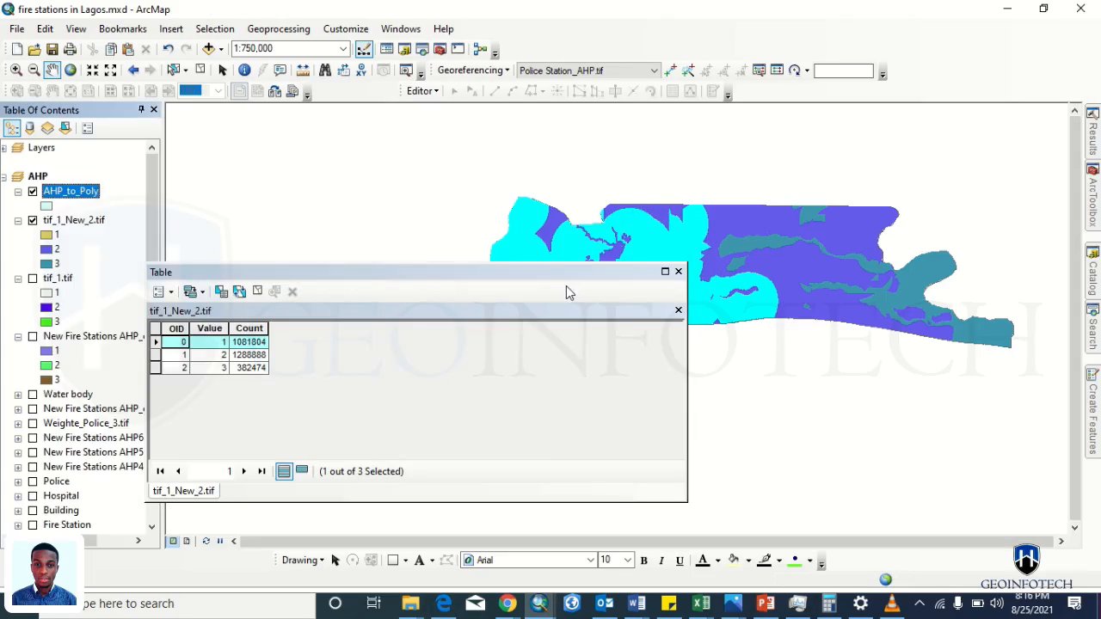
# - Open AHP_to_Poly's attribute table and select the records where "gridcode" = 1
pyautogui.rightClick(58, 194)
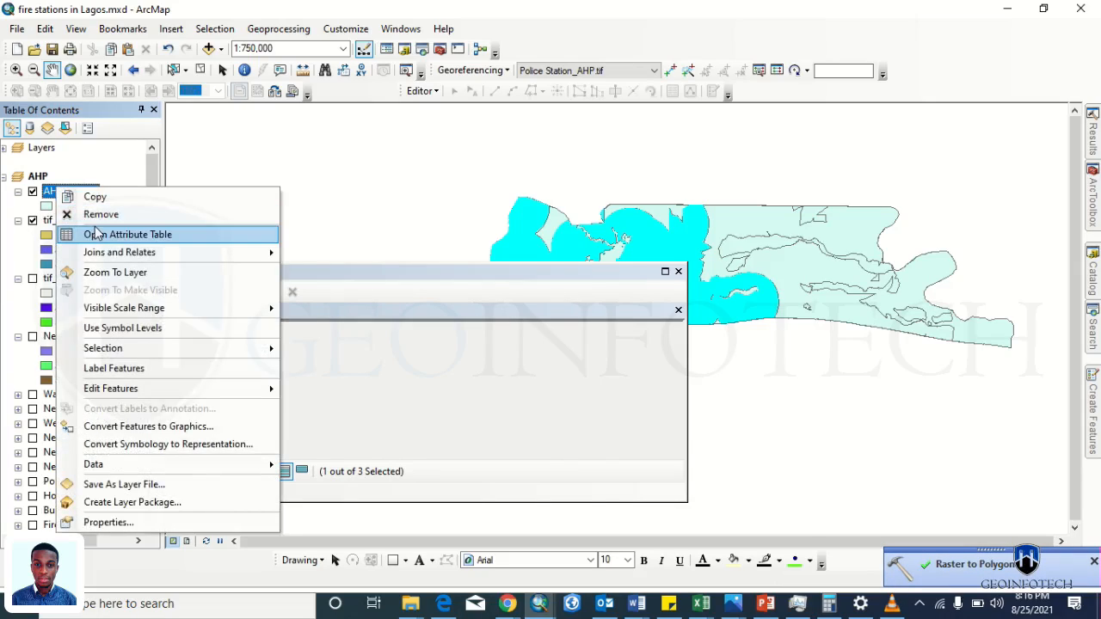
pyautogui.click(127, 234)
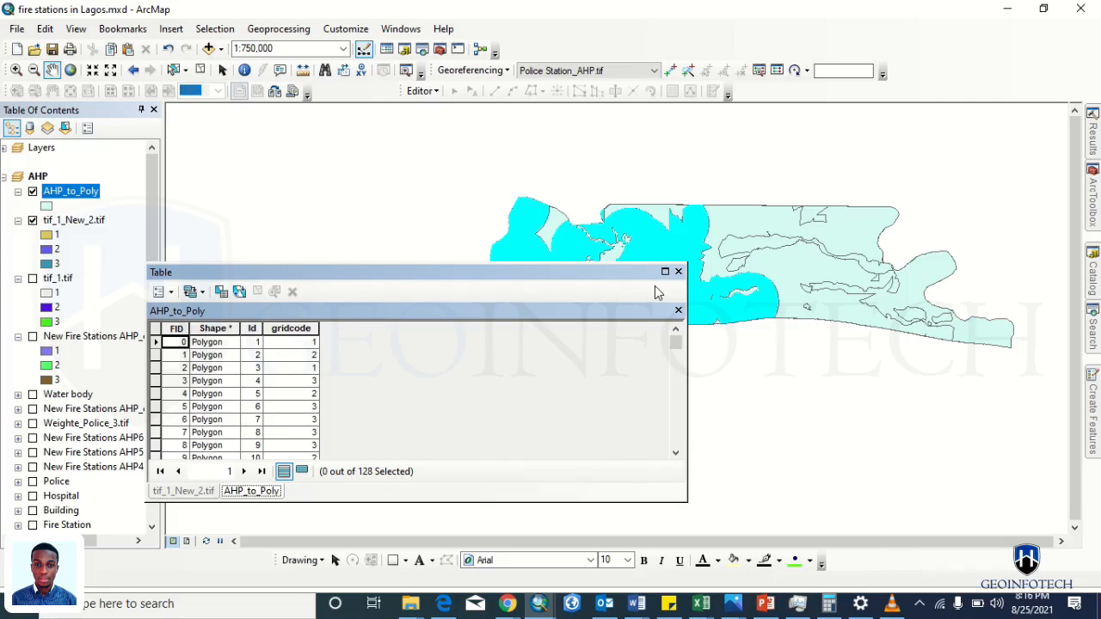
pyautogui.click(221, 293)
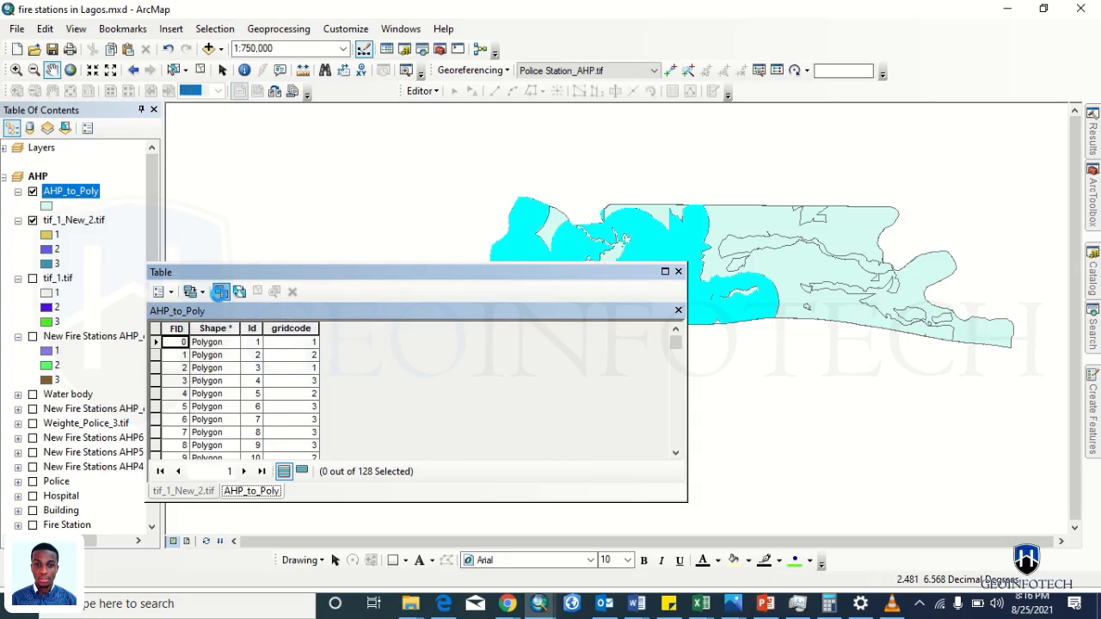
pyautogui.doubleClick(38, 127)
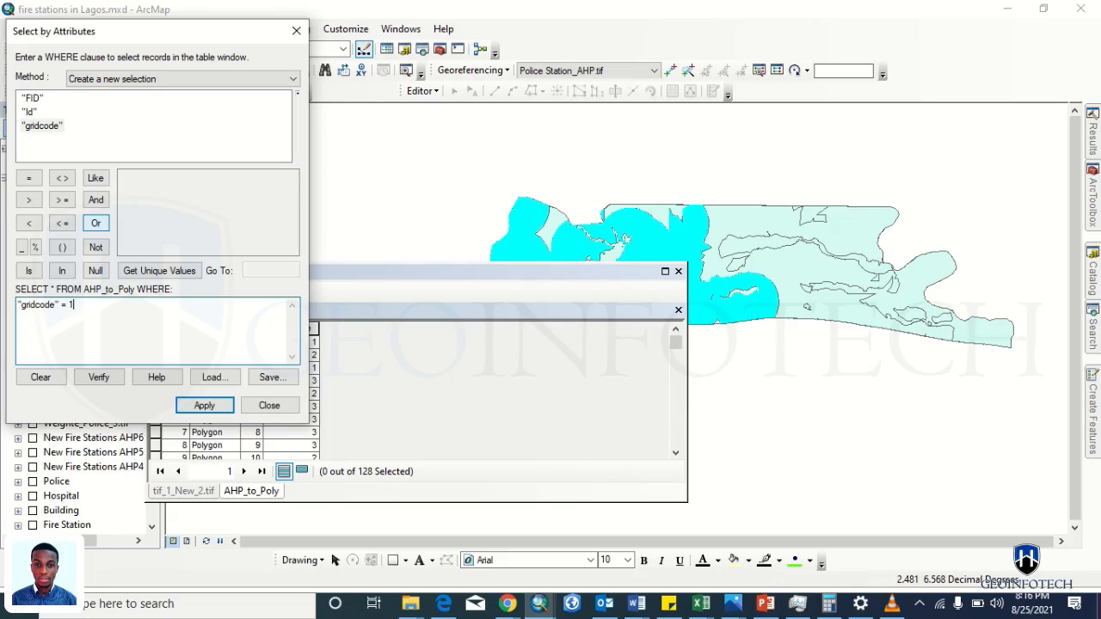
pyautogui.click(185, 406)
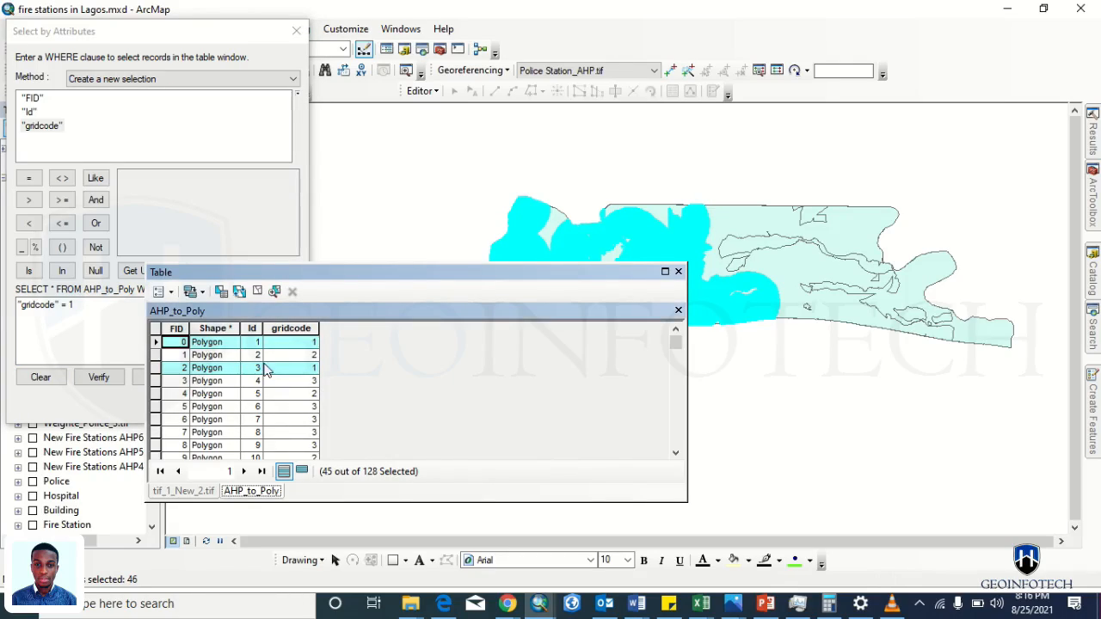
# - Rearrange the table and query windows, then clear and reapply the gridcode = 1 selection
pyautogui.moveTo(410, 272); pyautogui.dragTo(941, 230)
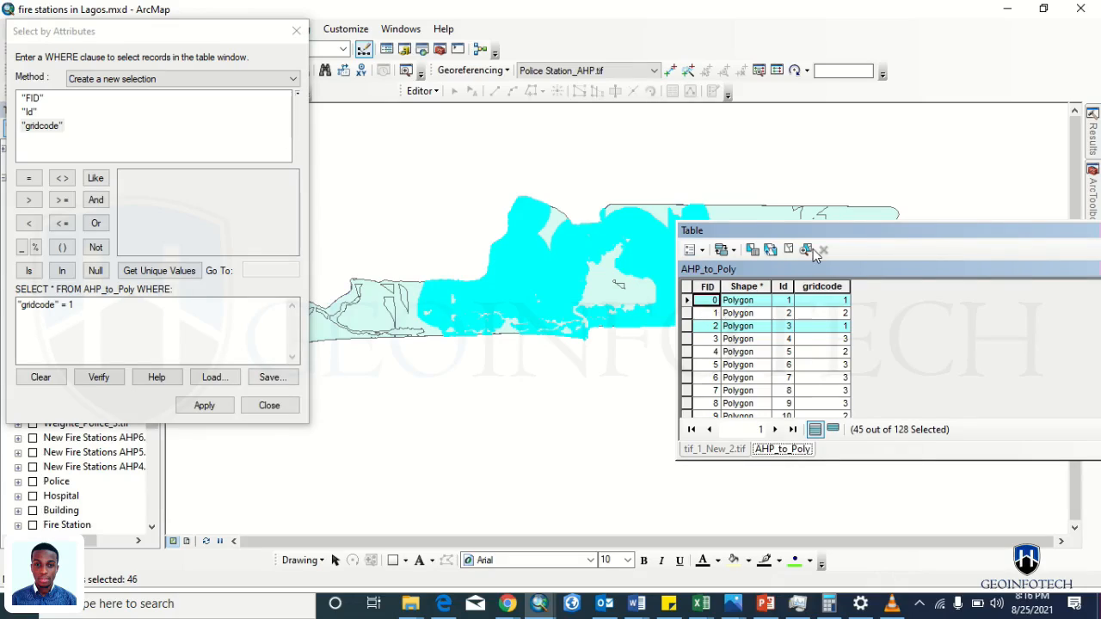
pyautogui.moveTo(69, 35); pyautogui.dragTo(392, 43)
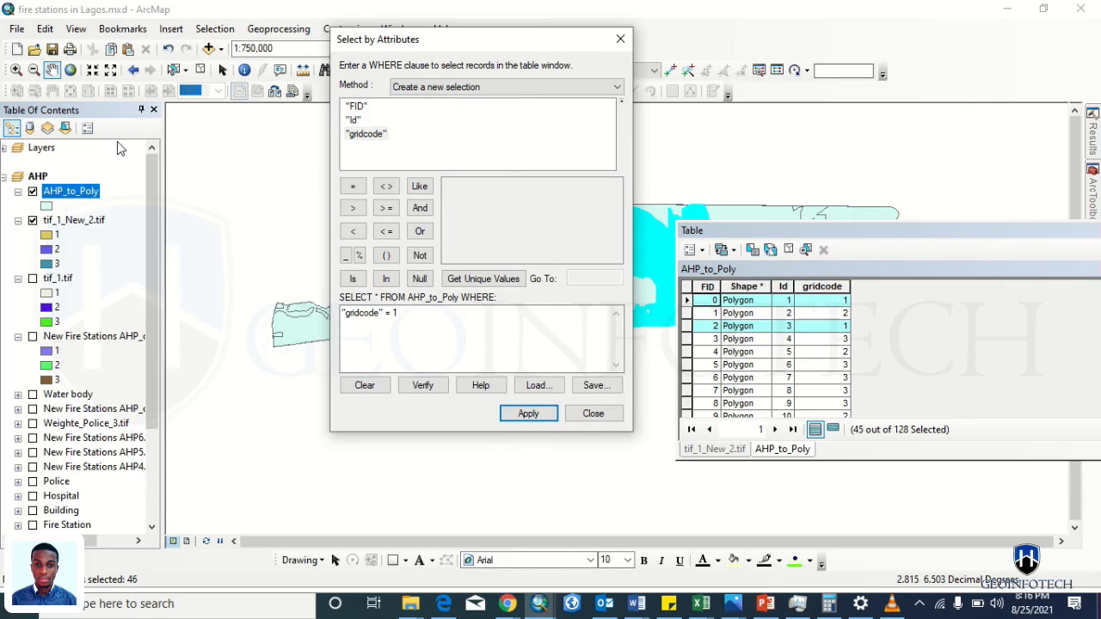
pyautogui.click(196, 69)
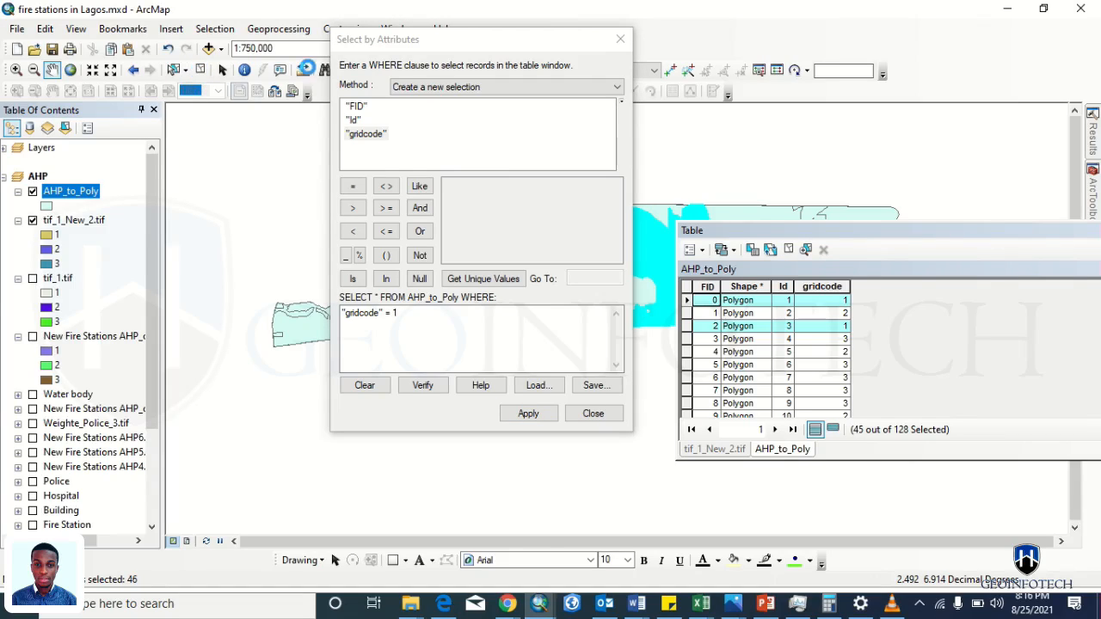
pyautogui.click(495, 65)
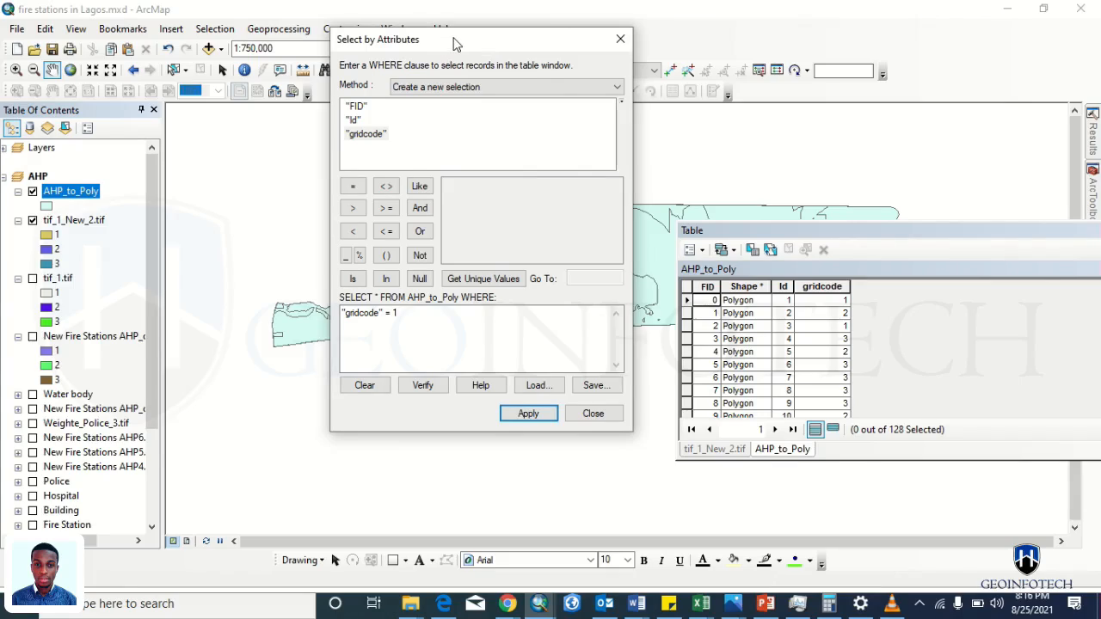
pyautogui.moveTo(456, 43); pyautogui.dragTo(177, 47)
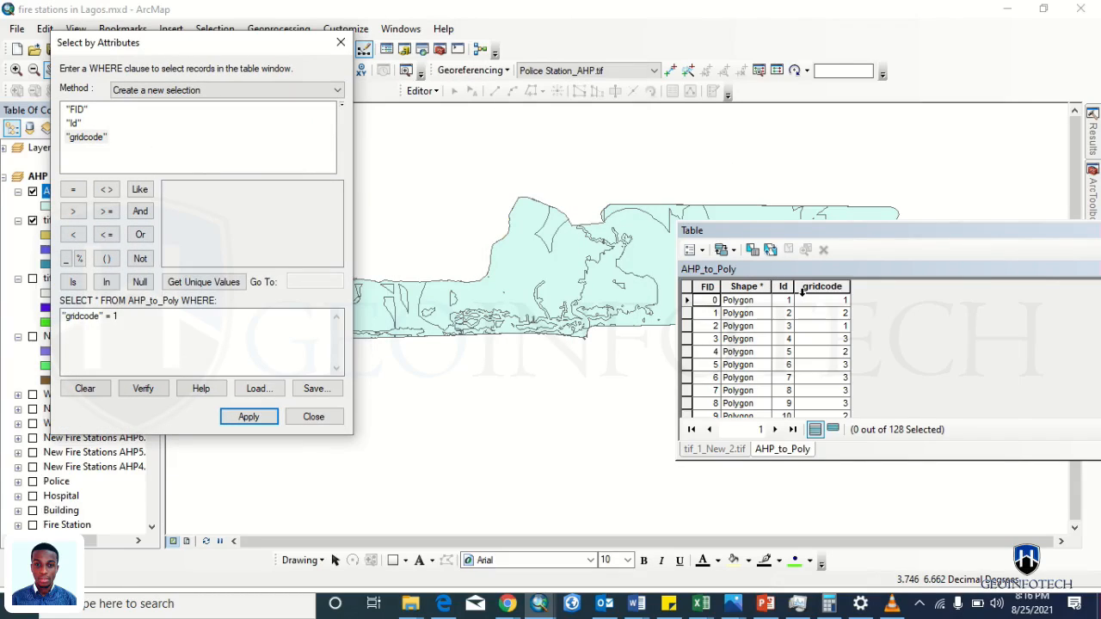
pyautogui.click(248, 416)
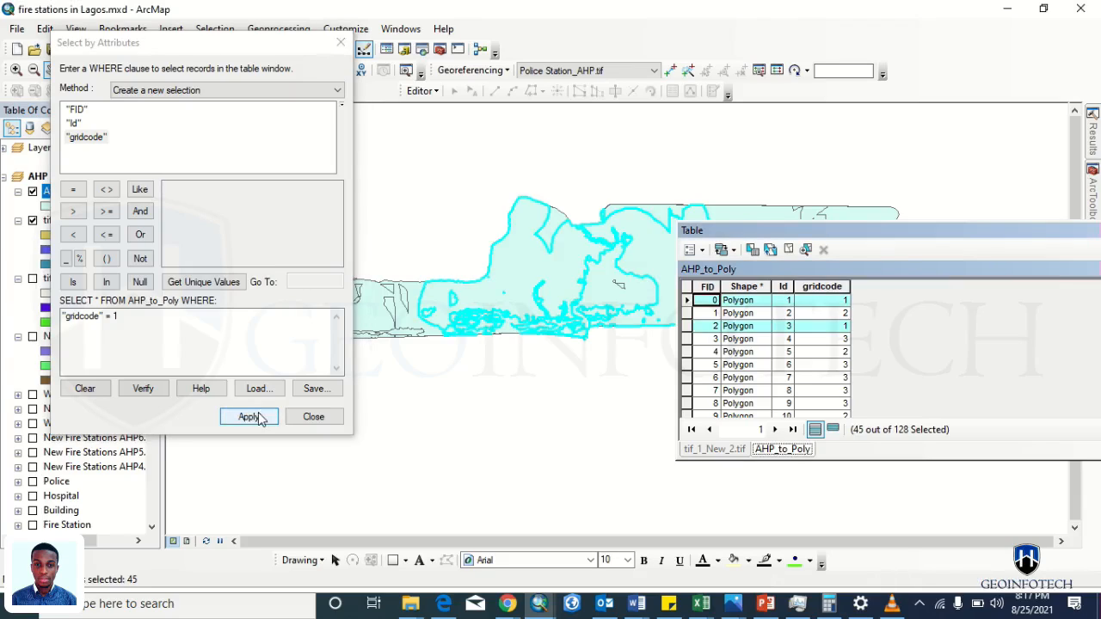
pyautogui.moveTo(263, 47); pyautogui.dragTo(450, 53)
# - Start editing AHP_to_Poly and merge the selected gridcode 1 polygons into one
pyautogui.moveTo(311, 59); pyautogui.dragTo(294, 151)
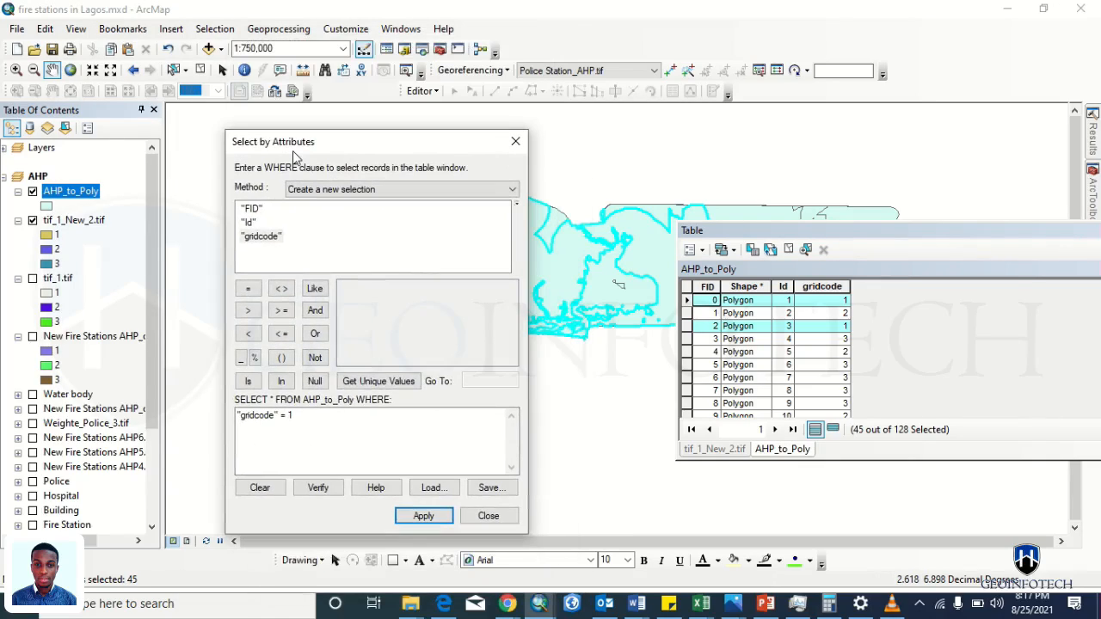
pyautogui.rightClick(58, 196)
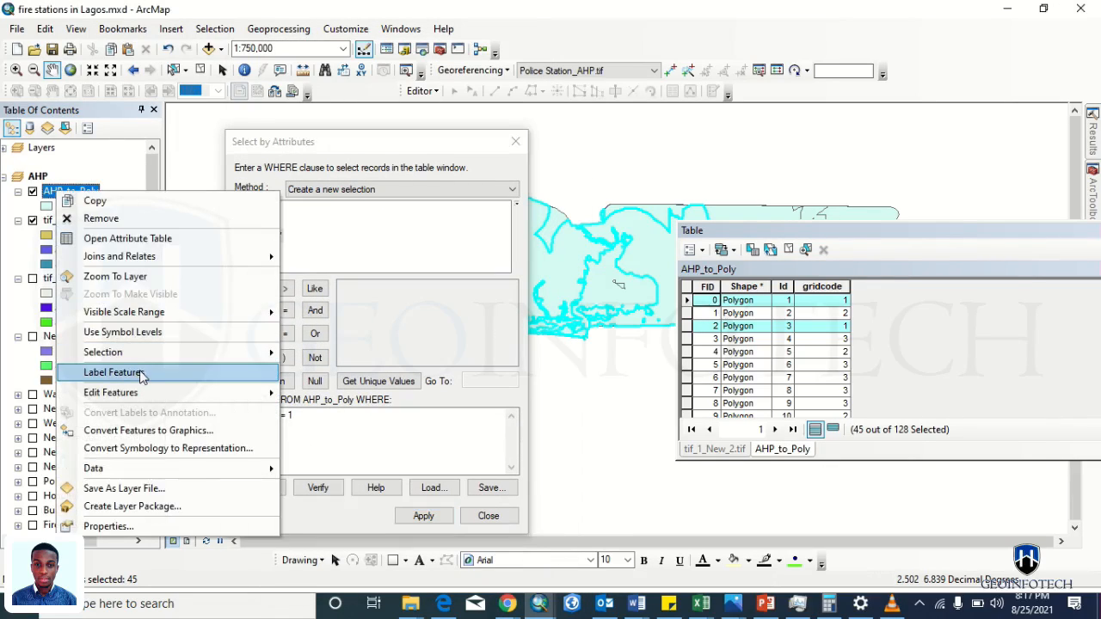
pyautogui.moveTo(176, 401)
pyautogui.click(343, 394)
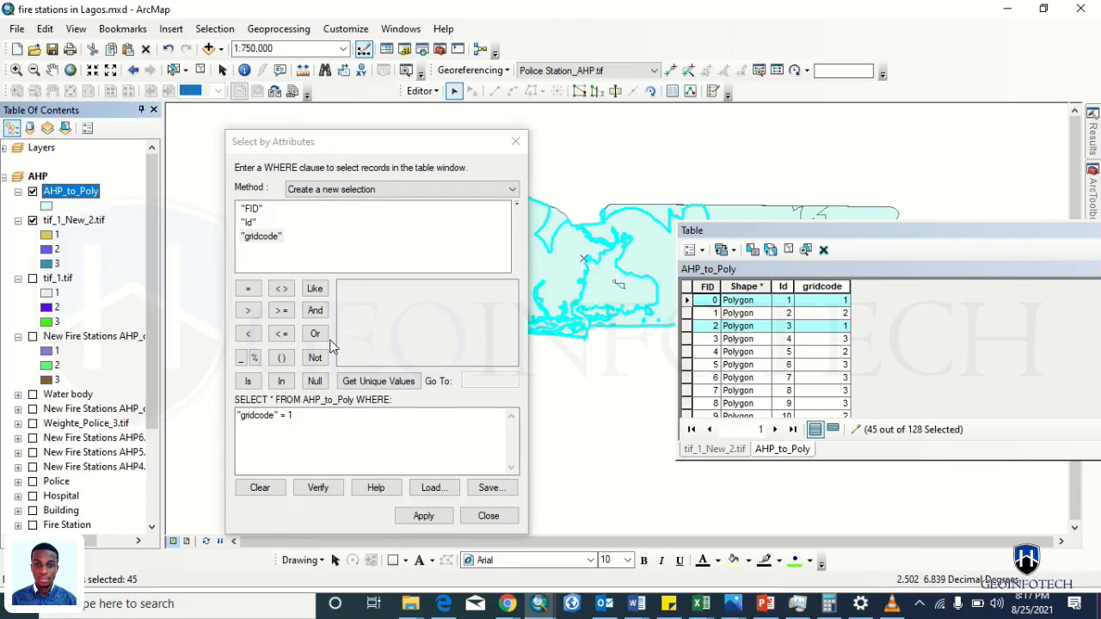
pyautogui.click(420, 91)
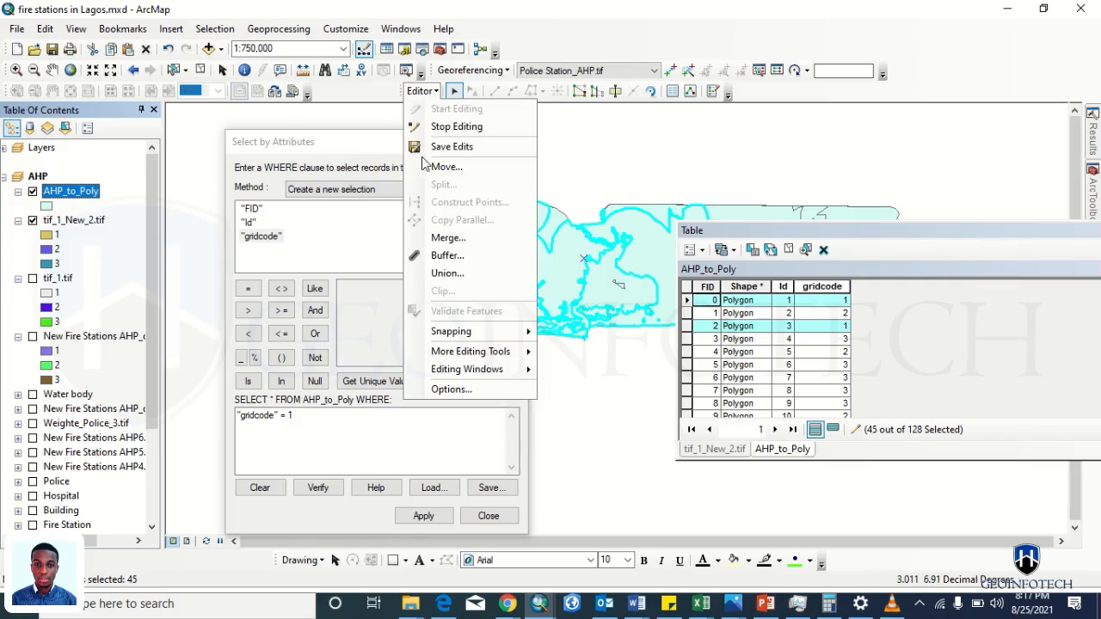
pyautogui.click(447, 252)
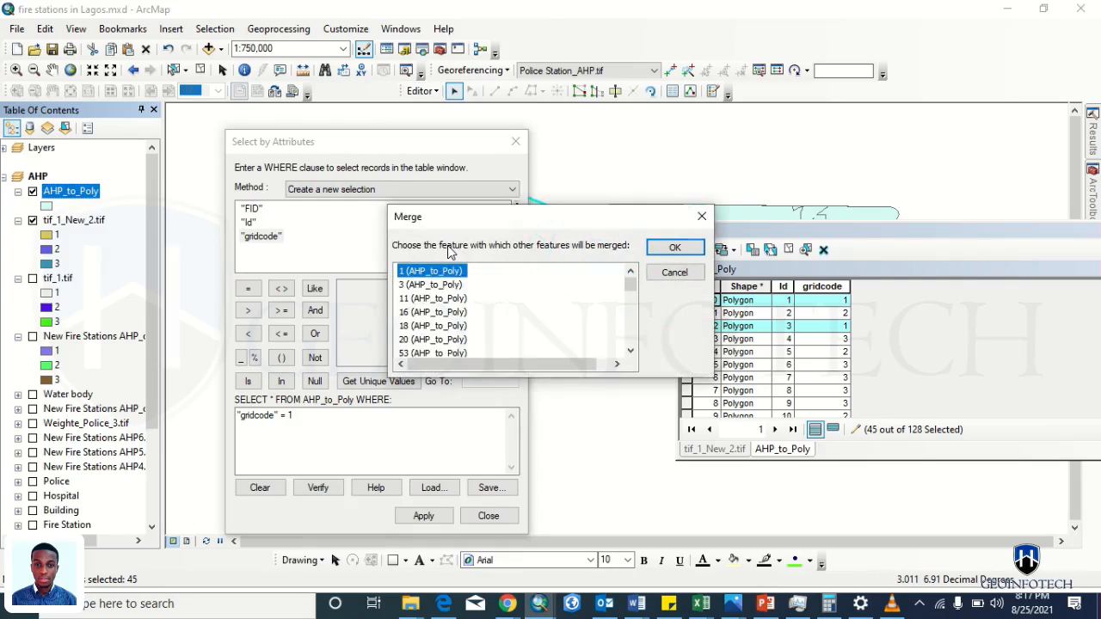
pyautogui.click(662, 248)
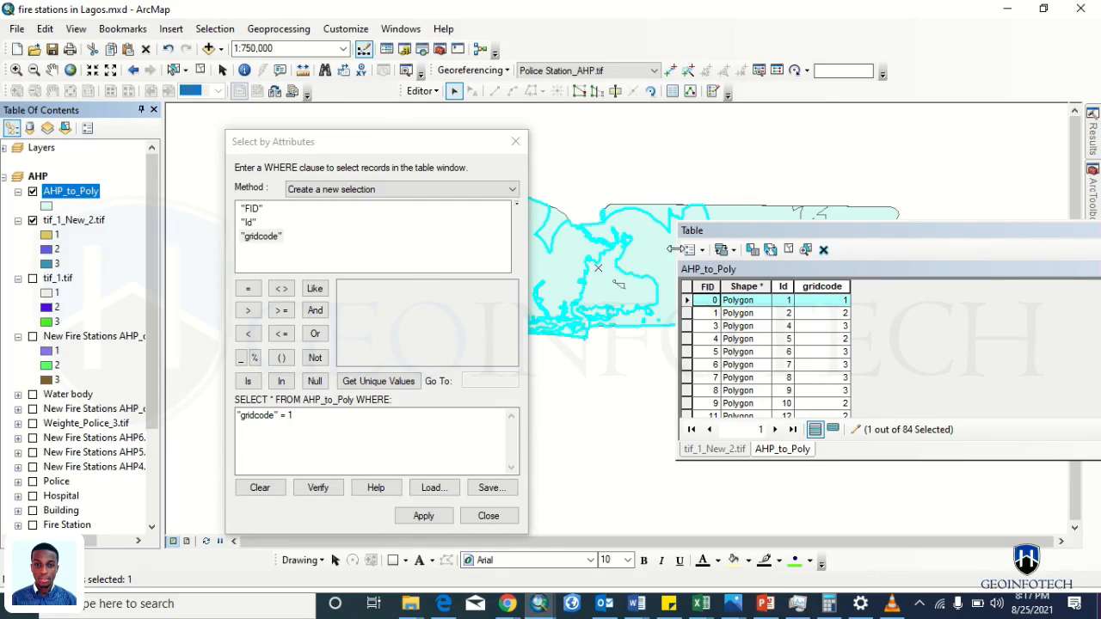
# - Select the gridcode 2 polygons and merge them into a single feature
pyautogui.click(314, 413)
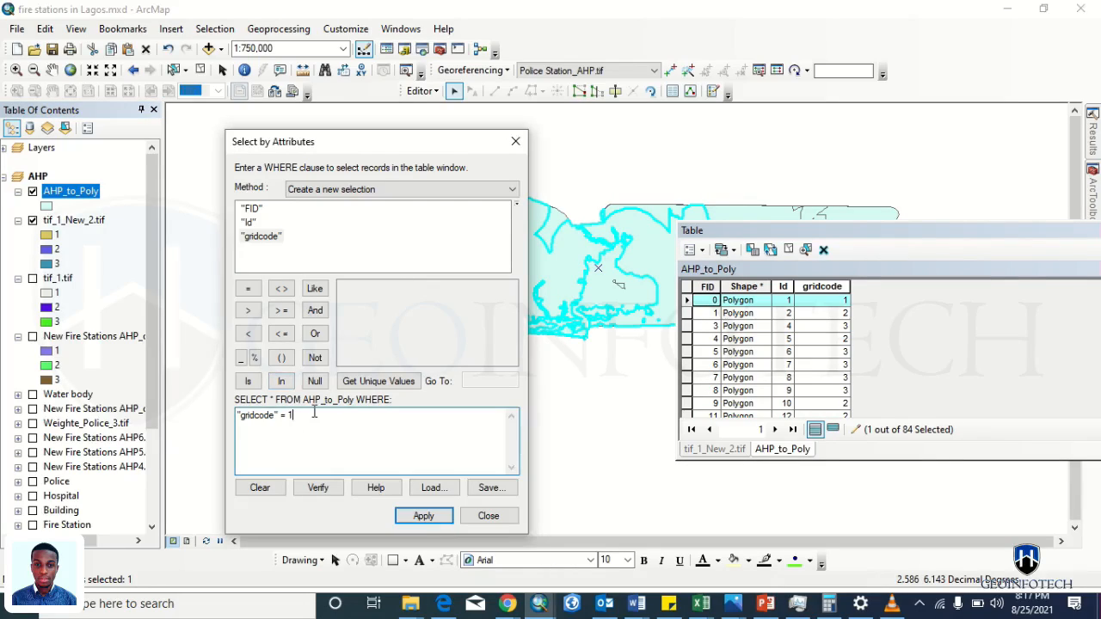
pyautogui.click(421, 515)
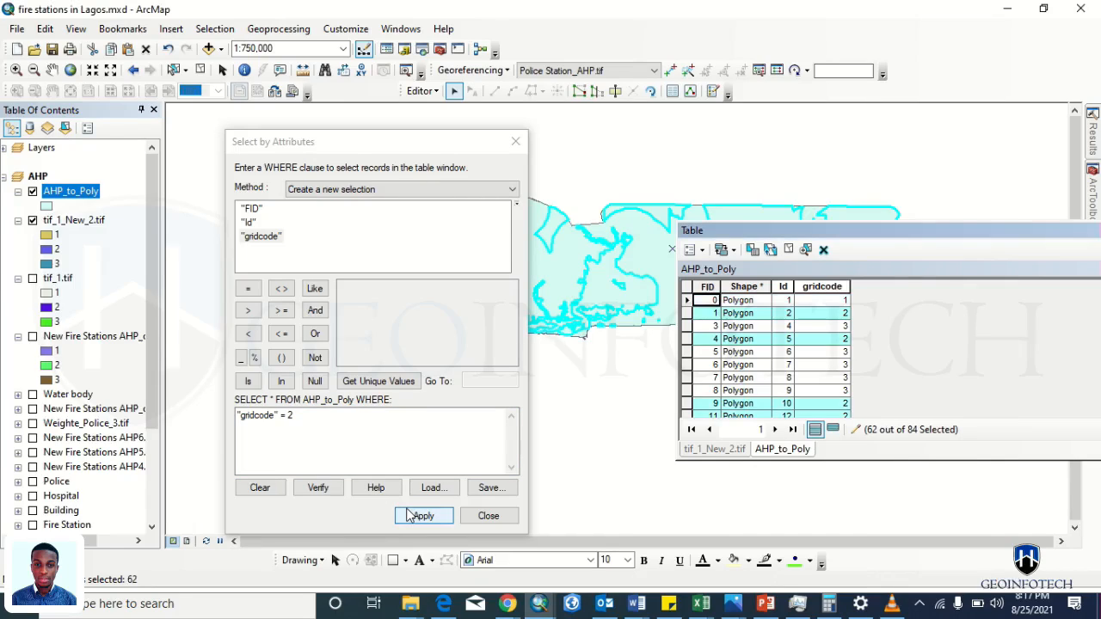
pyautogui.click(418, 91)
pyautogui.click(453, 237)
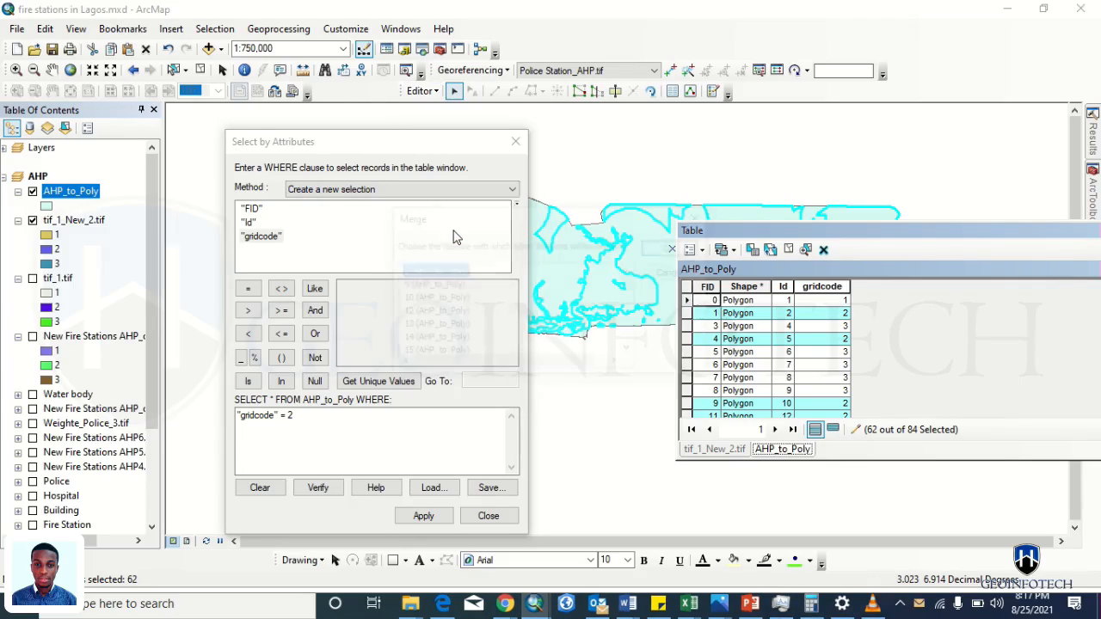
pyautogui.click(669, 249)
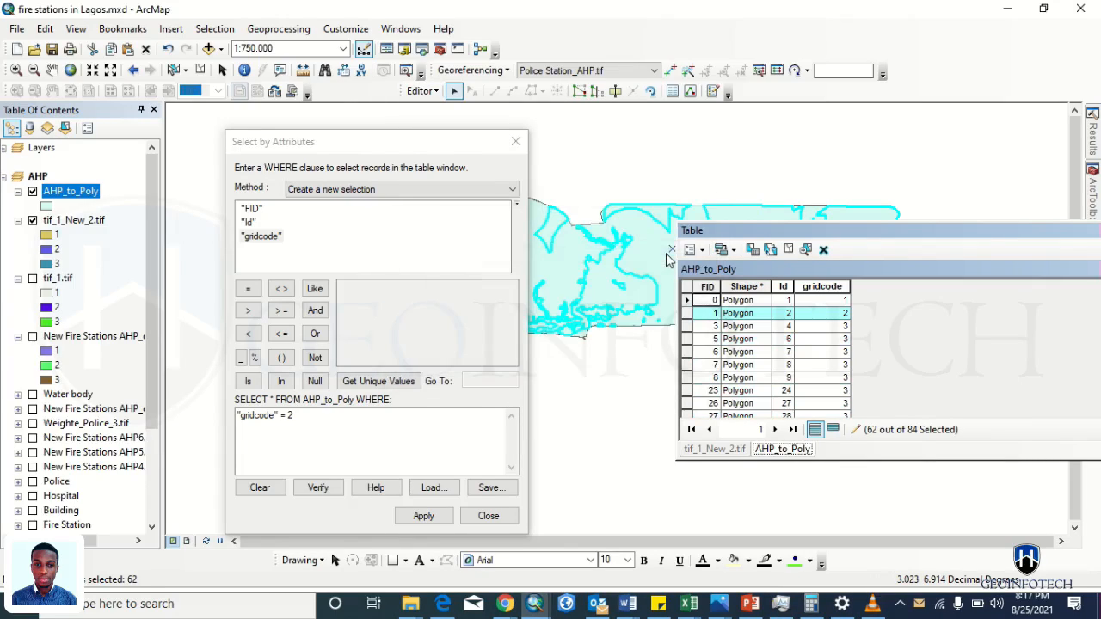
# - Select the gridcode 3 polygons and merge them, then pick a polygon in the table to inspect
pyautogui.click(318, 427)
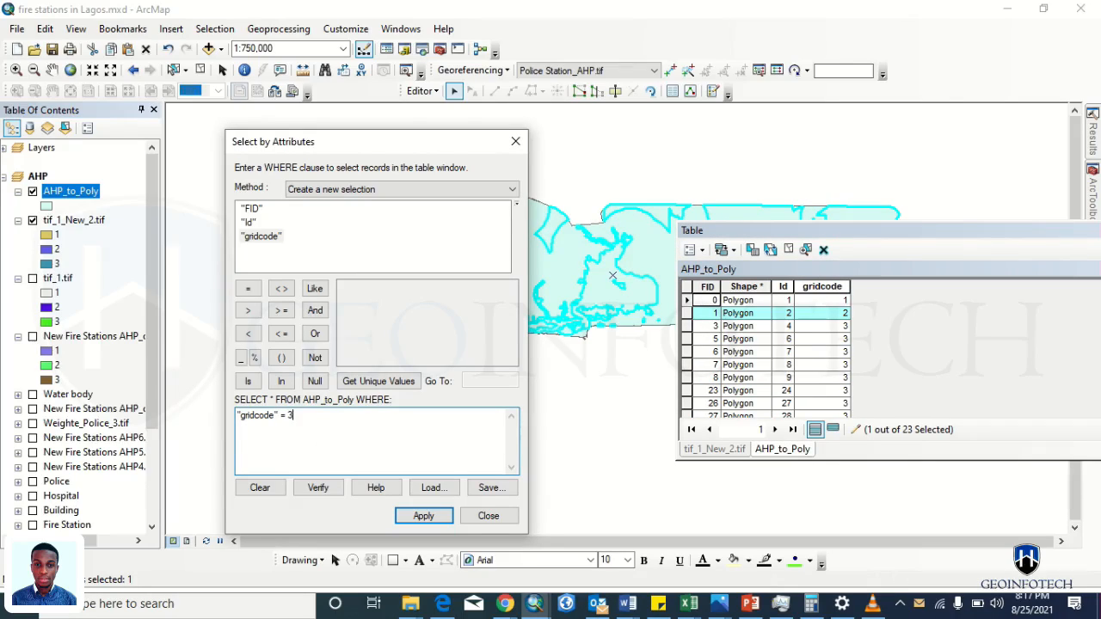
pyautogui.click(416, 516)
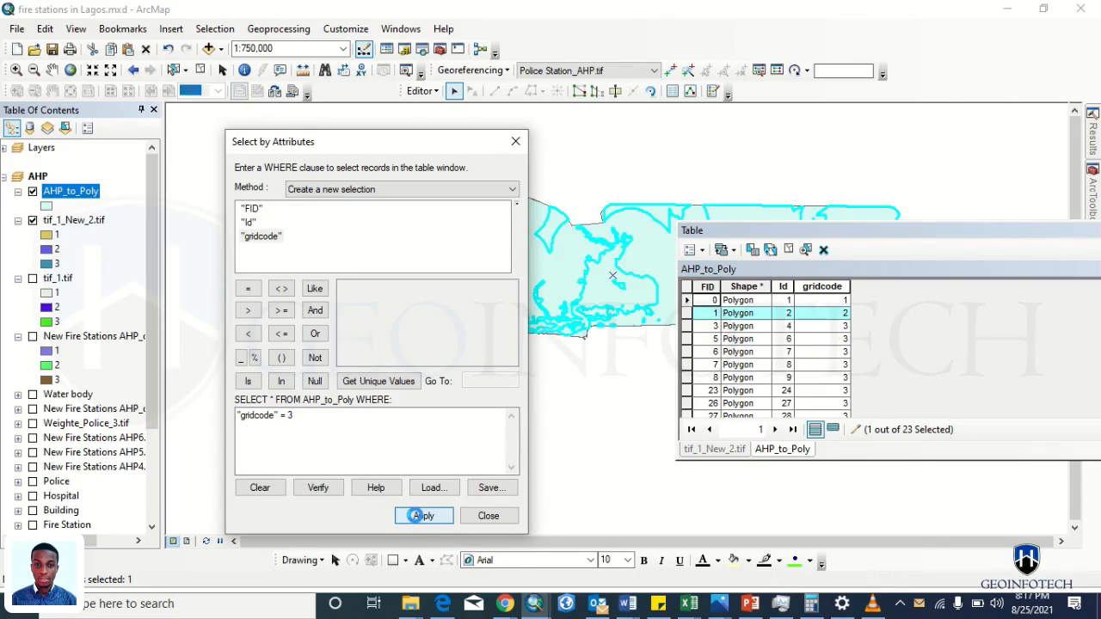
pyautogui.click(422, 90)
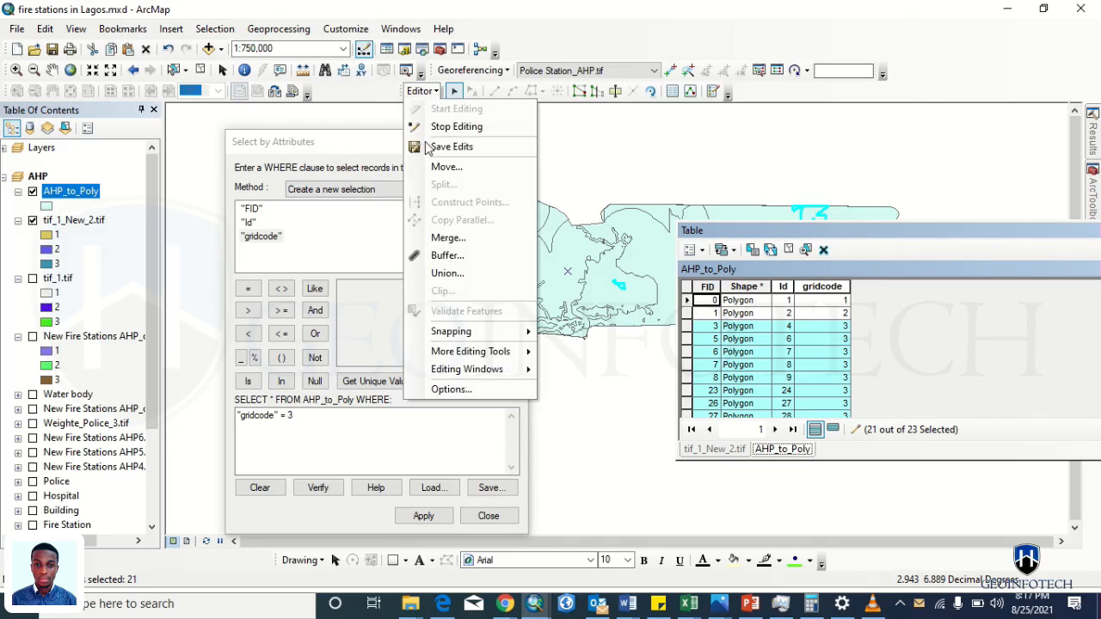
pyautogui.click(443, 240)
pyautogui.click(673, 248)
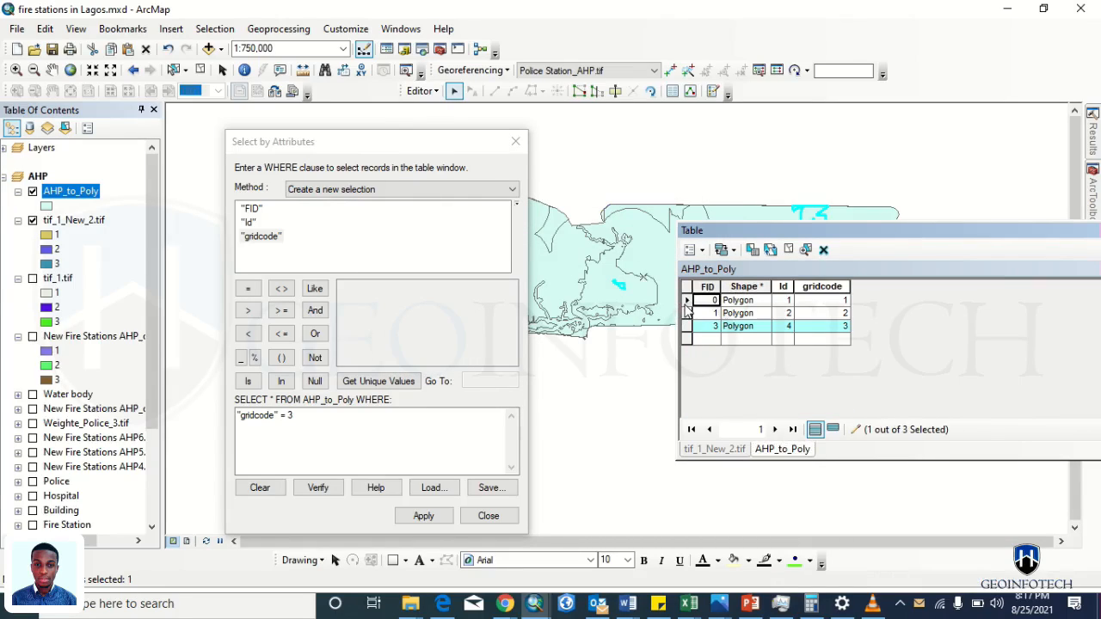
pyautogui.click(686, 307)
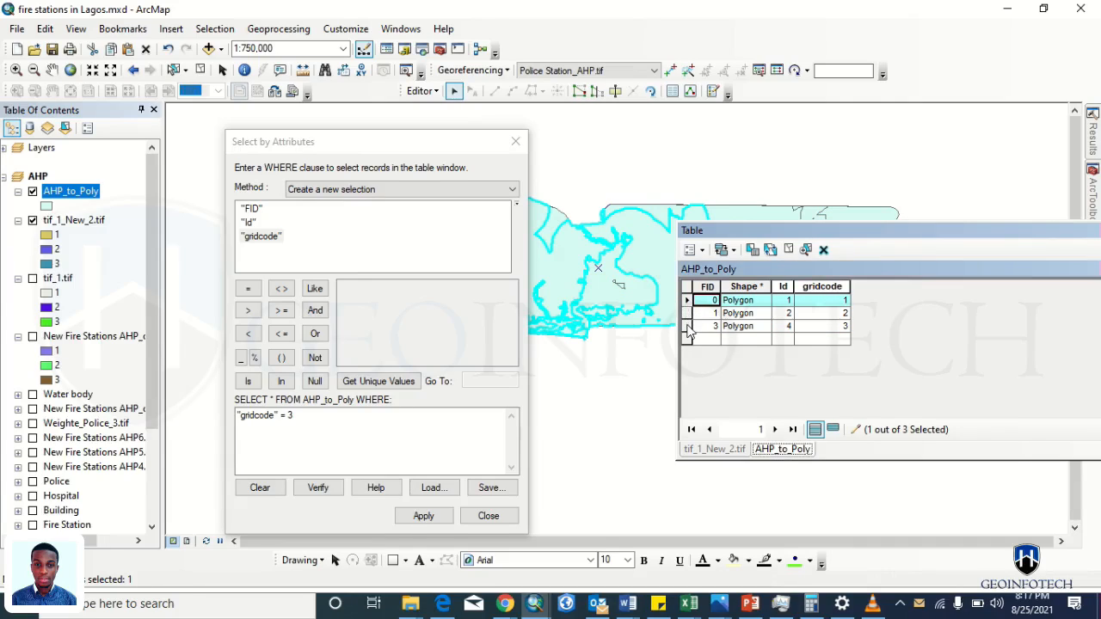
pyautogui.click(685, 316)
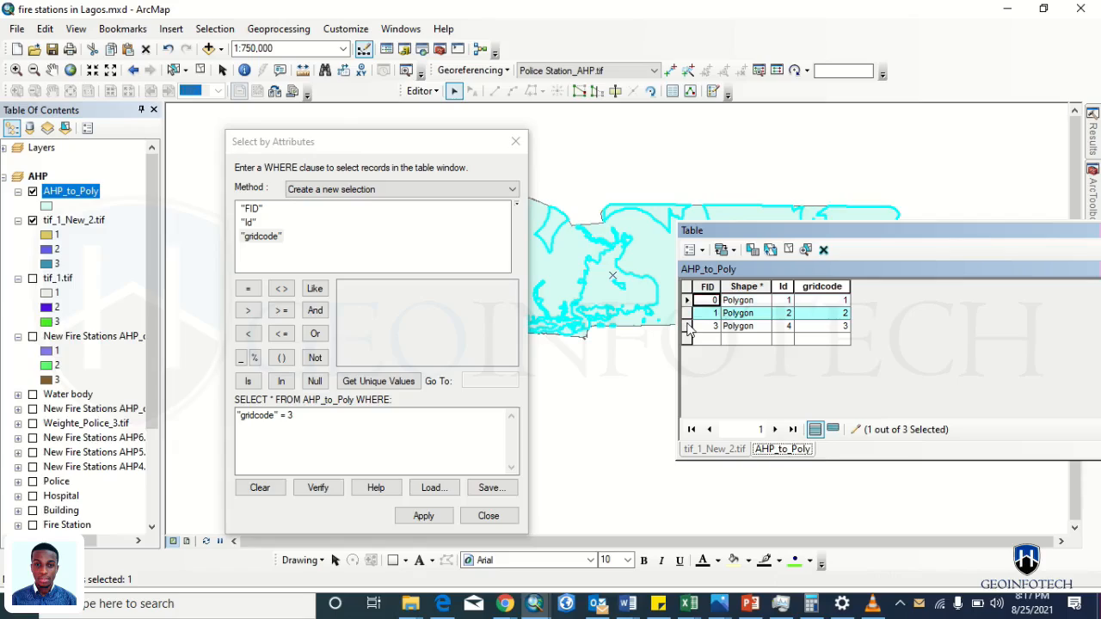
pyautogui.click(686, 326)
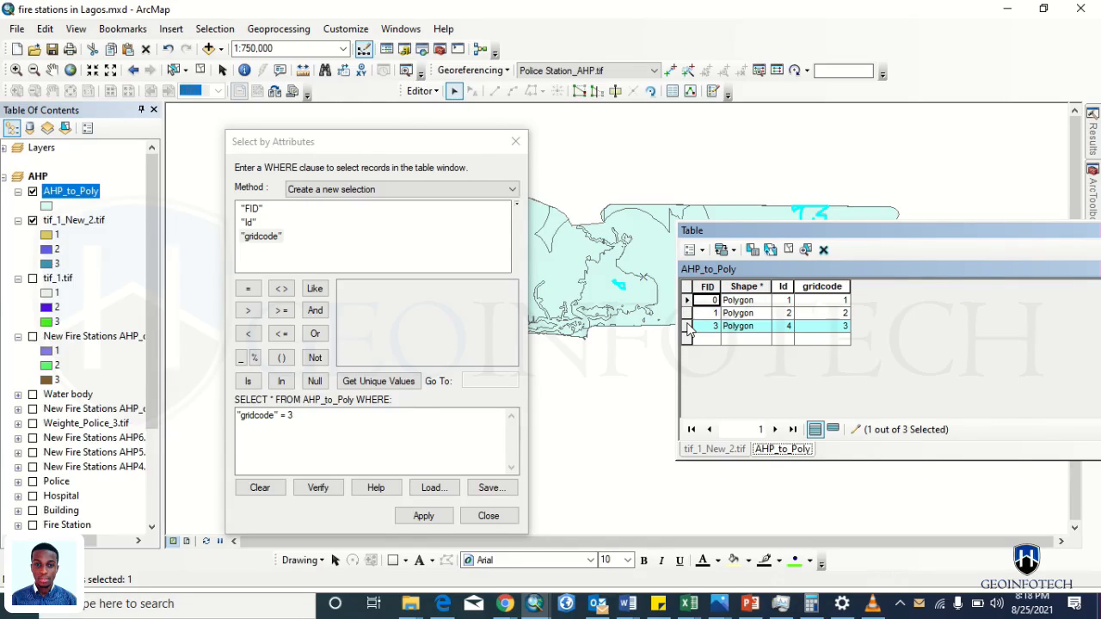
pyautogui.moveTo(446, 155); pyautogui.dragTo(128, 170)
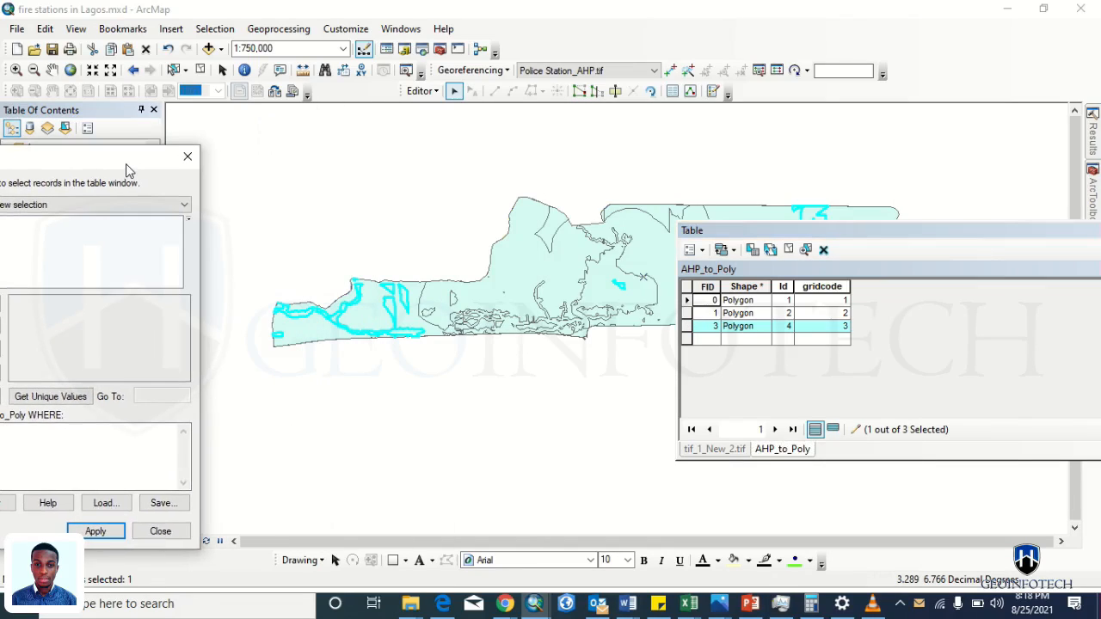
pyautogui.click(685, 301)
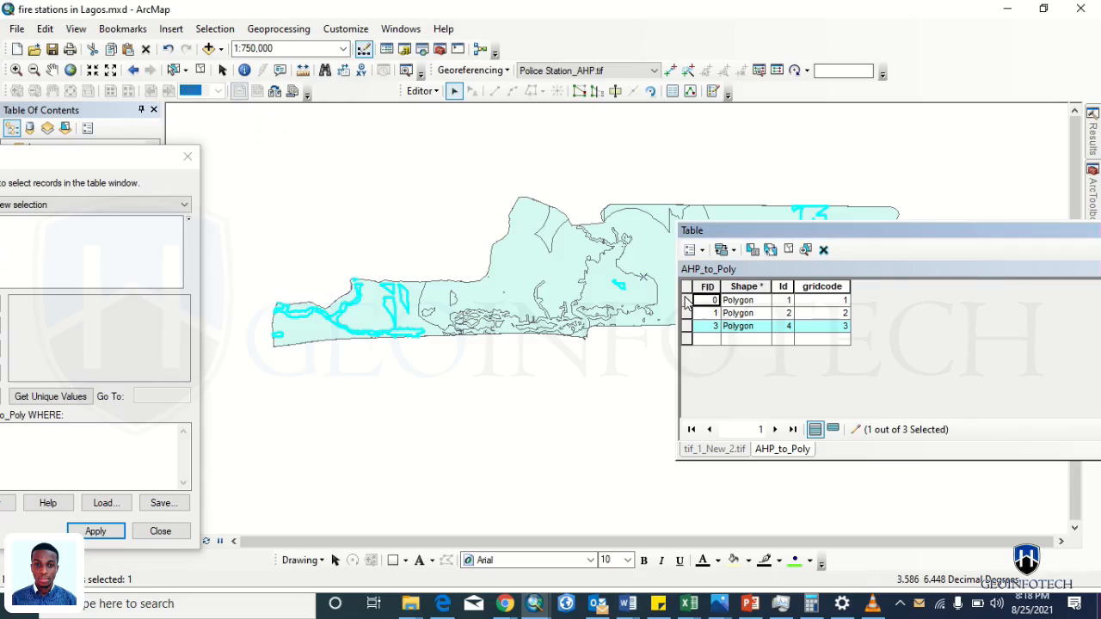
pyautogui.click(686, 301)
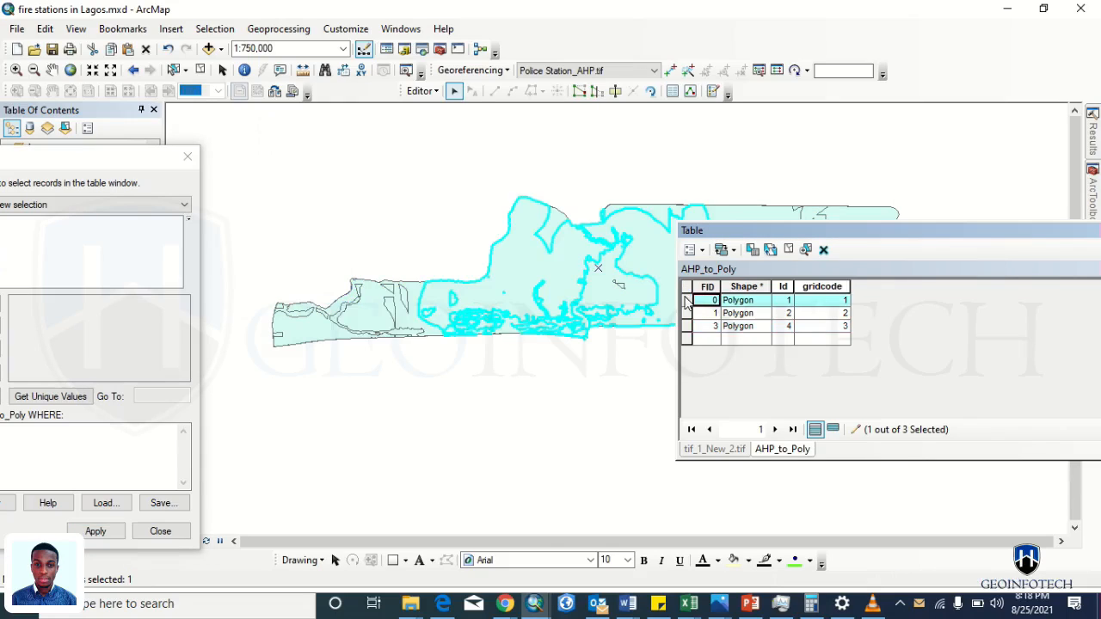
pyautogui.moveTo(140, 160); pyautogui.dragTo(456, 148)
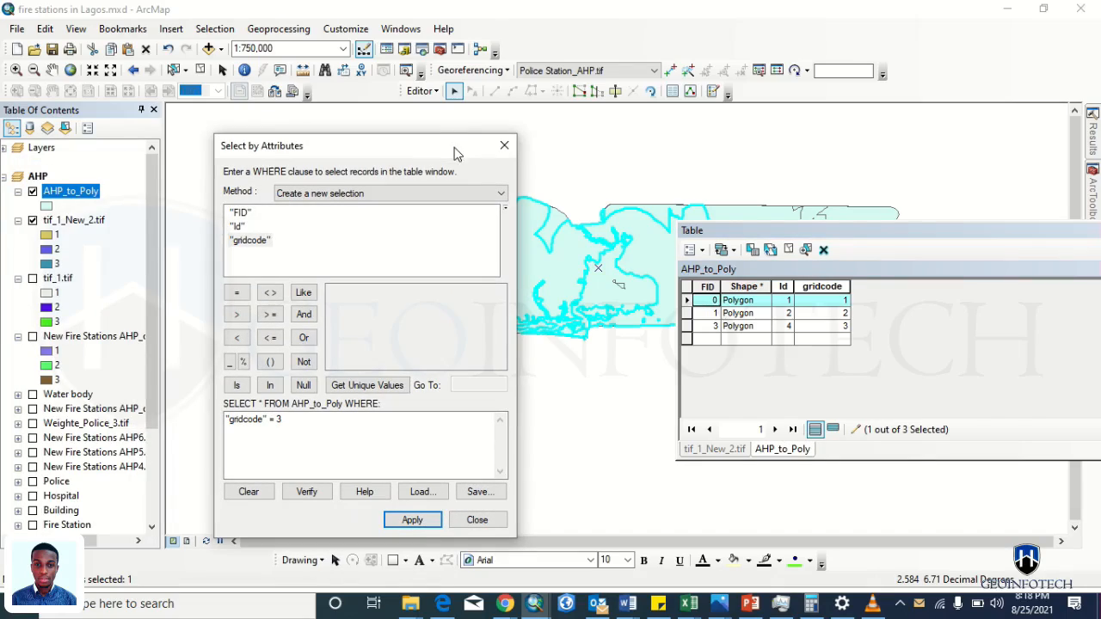
# - Try exporting the selected polygon to a new shapefile named AHP_to_Poly_class1.shp
pyautogui.rightClick(65, 197)
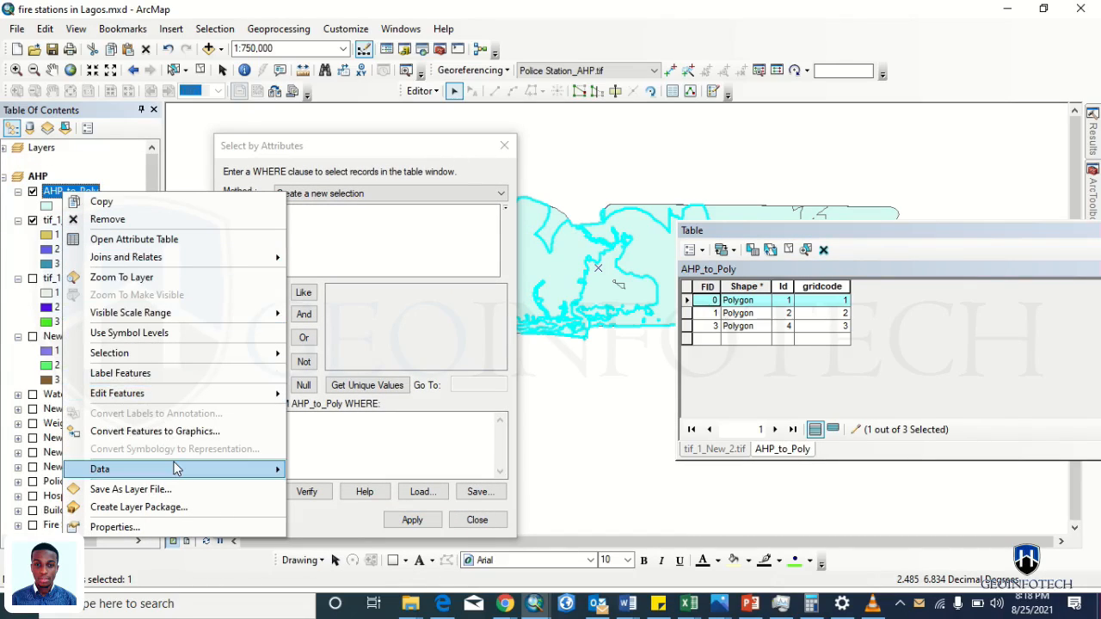
pyautogui.moveTo(177, 469)
pyautogui.click(342, 488)
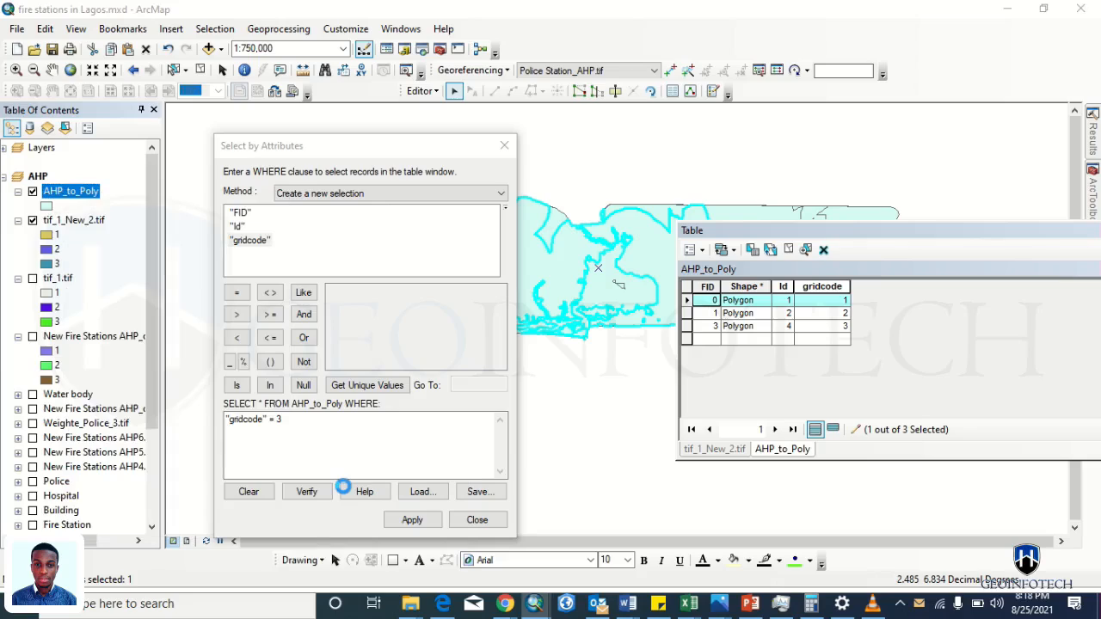
pyautogui.click(688, 325)
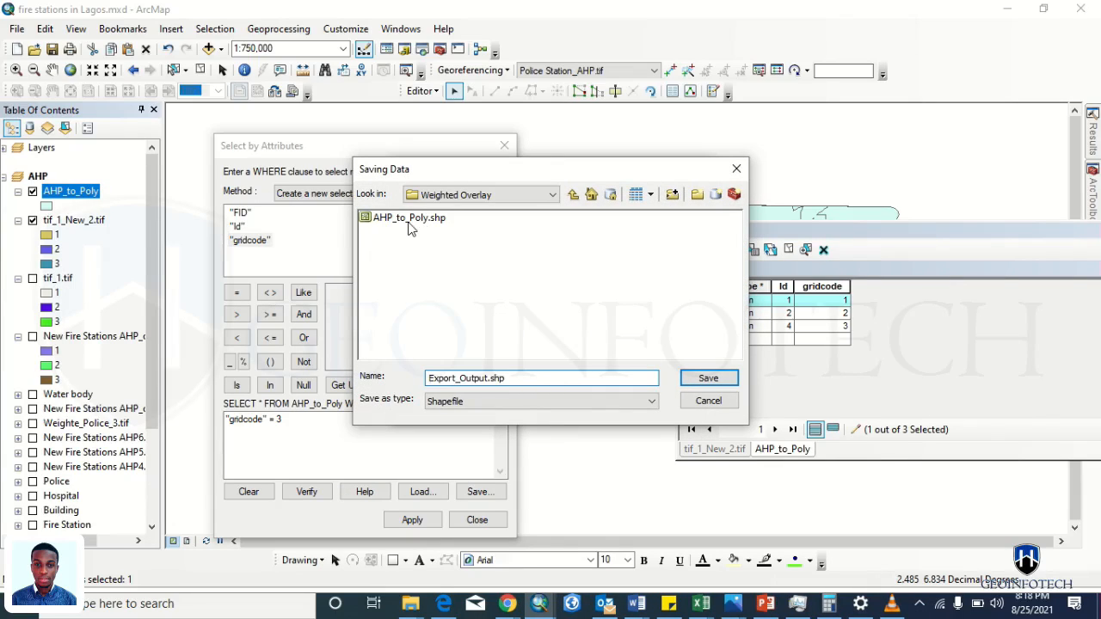
pyautogui.click(408, 220)
pyautogui.click(481, 379)
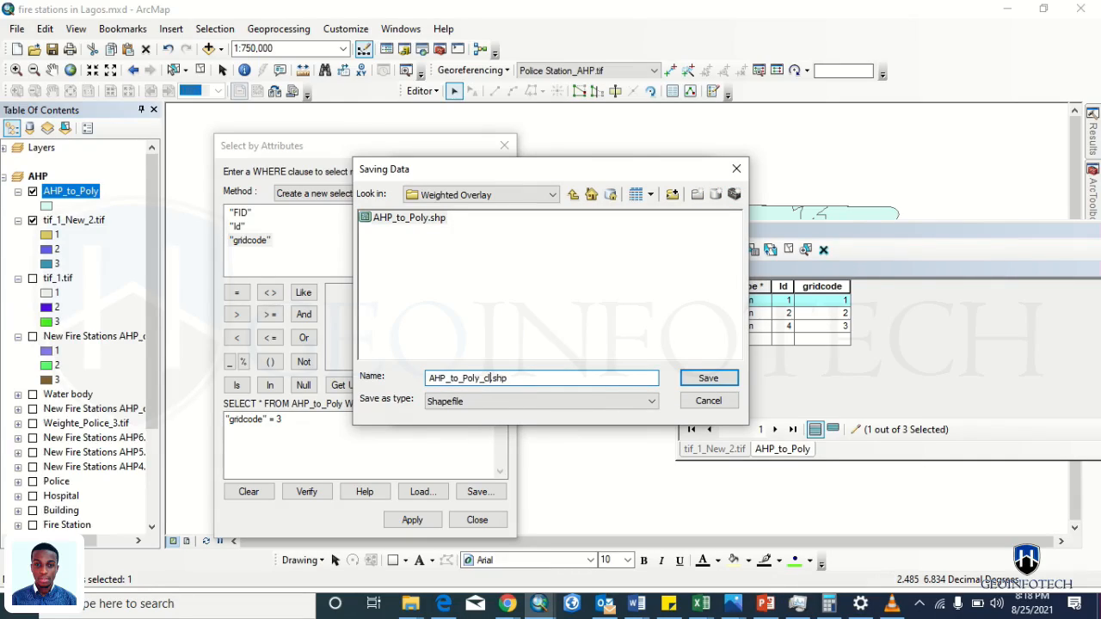
pyautogui.write('_class1')
pyautogui.press('Return')
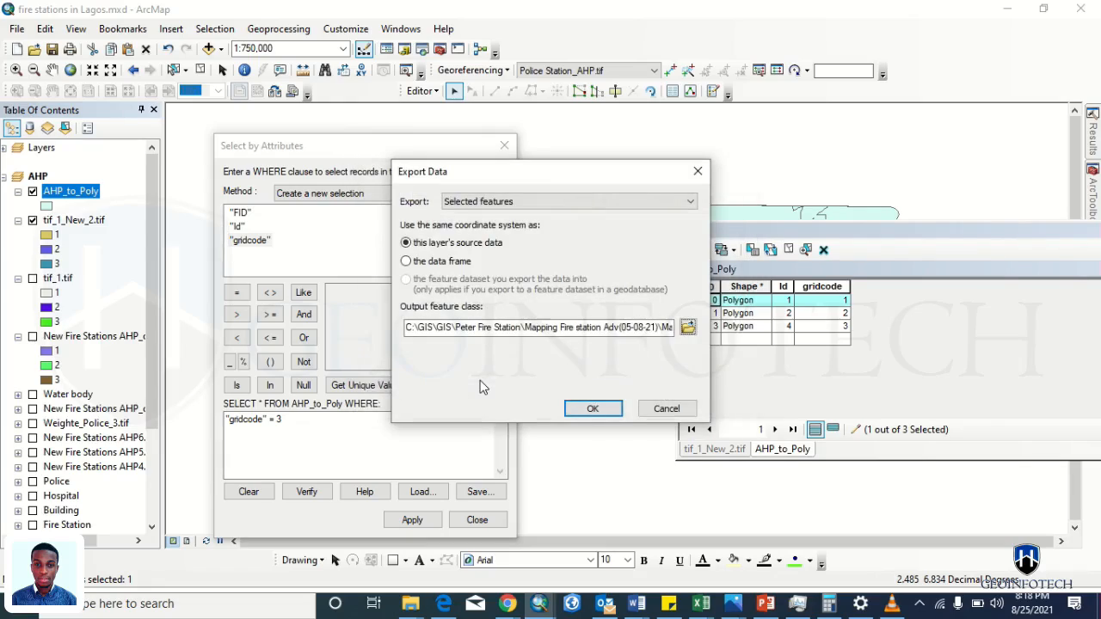
pyautogui.click(577, 407)
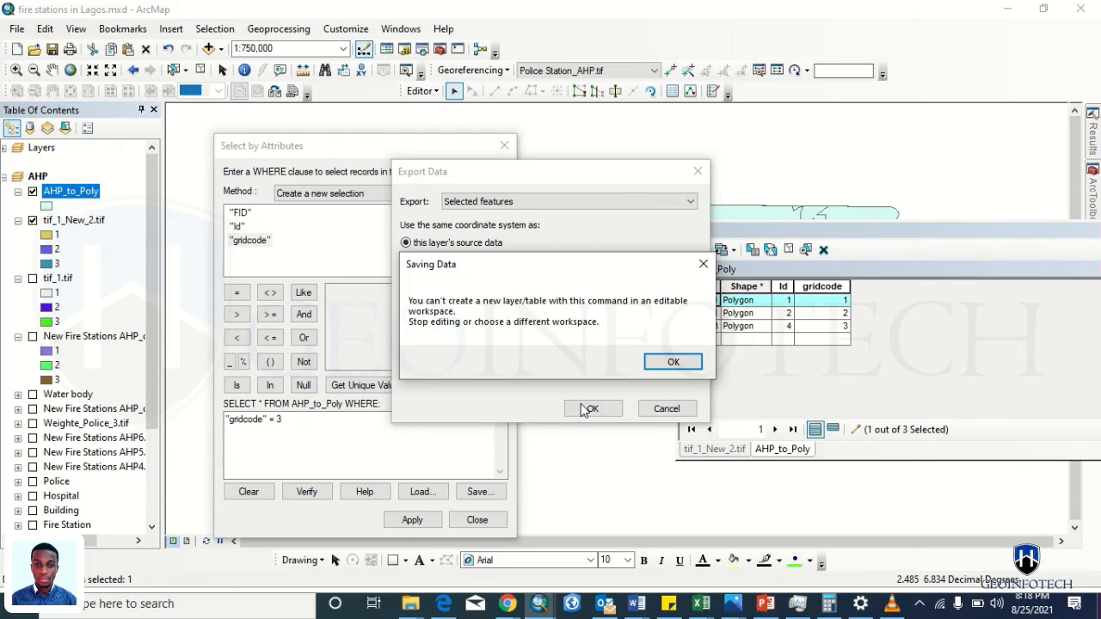
# - Dismiss the editable-workspace error and open the Editor menu
pyautogui.click(673, 362)
pyautogui.click(421, 93)
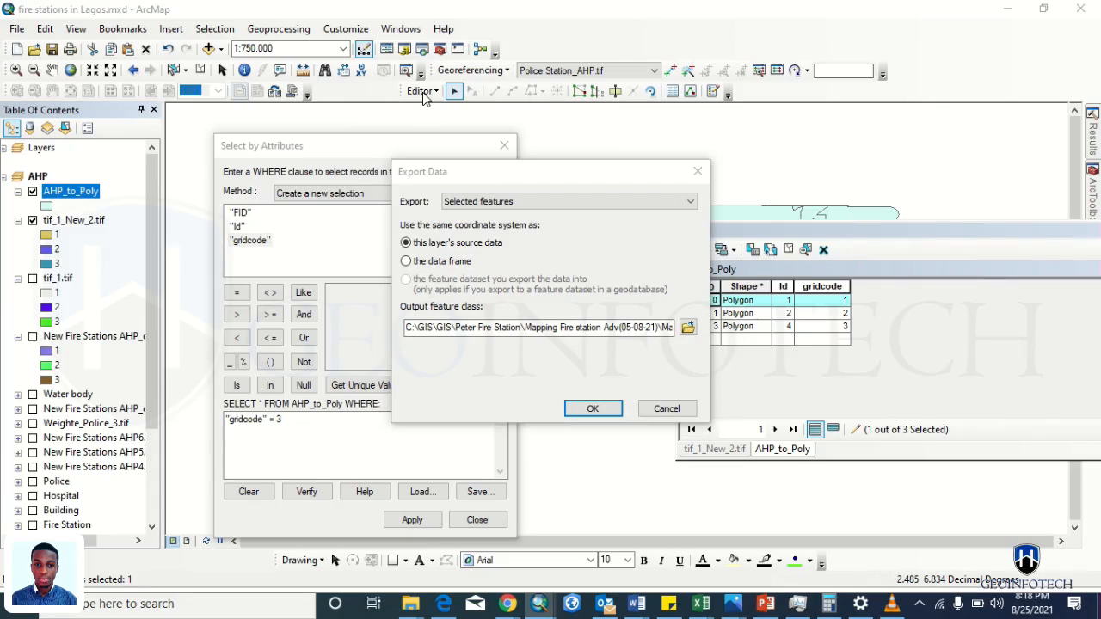
pyautogui.click(421, 93)
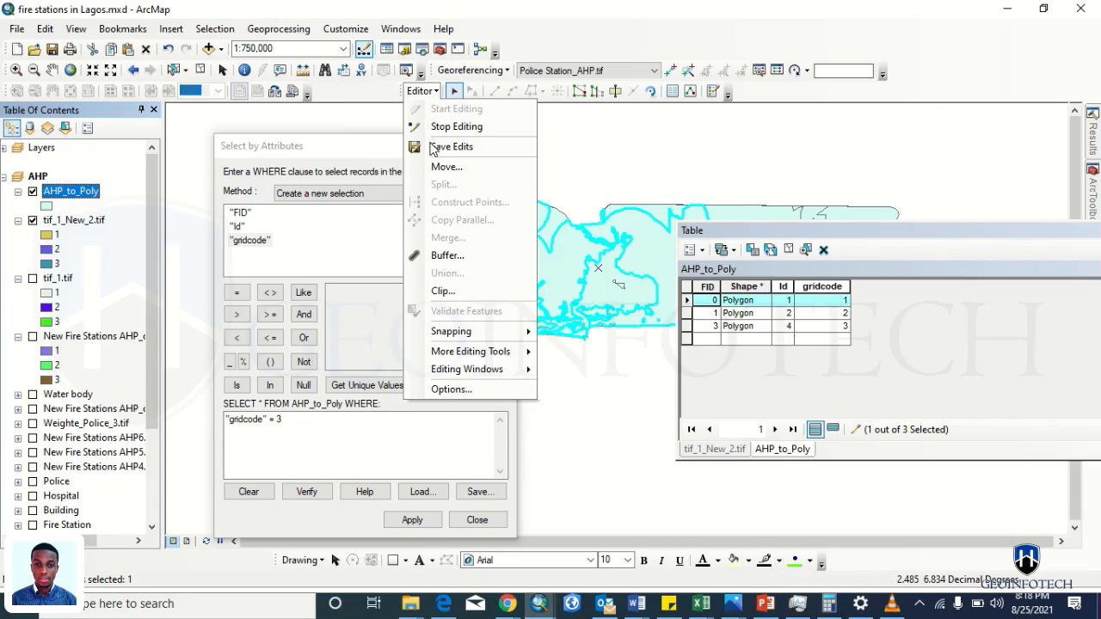
# - Stop editing, saving the merged polygon edits, and reselect the polygon in the attribute table
pyautogui.click(438, 127)
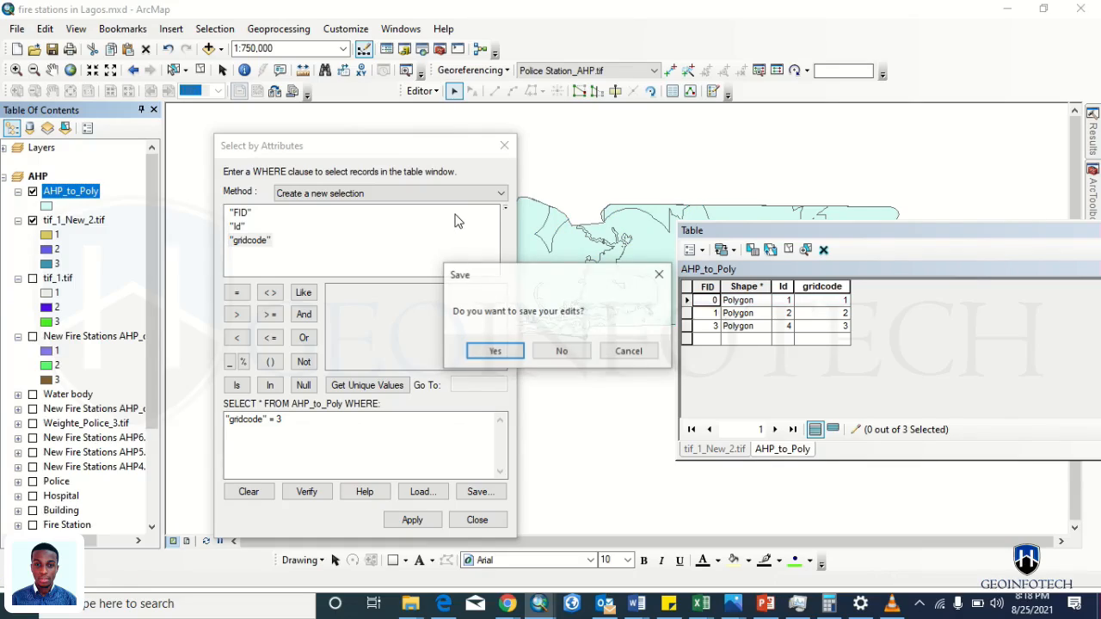
pyautogui.click(494, 351)
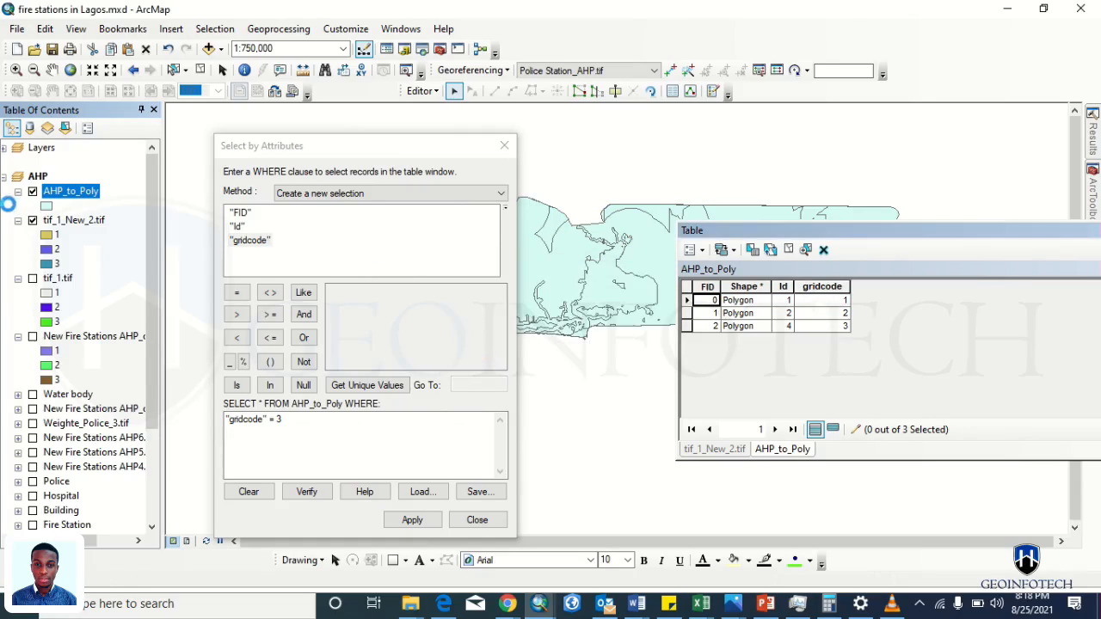
pyautogui.click(692, 302)
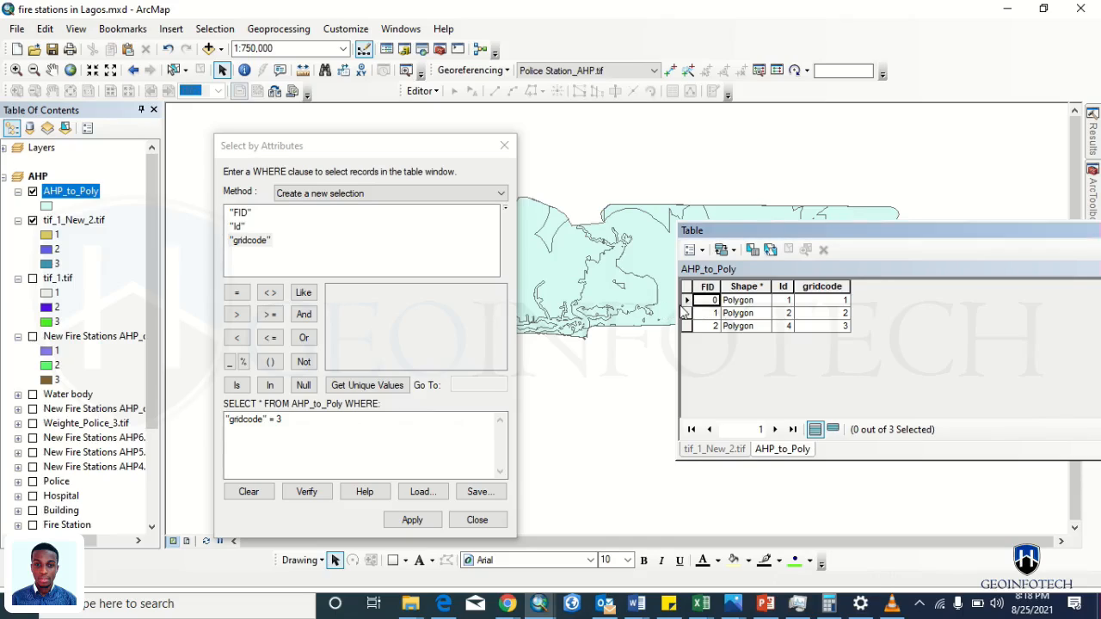
pyautogui.click(687, 301)
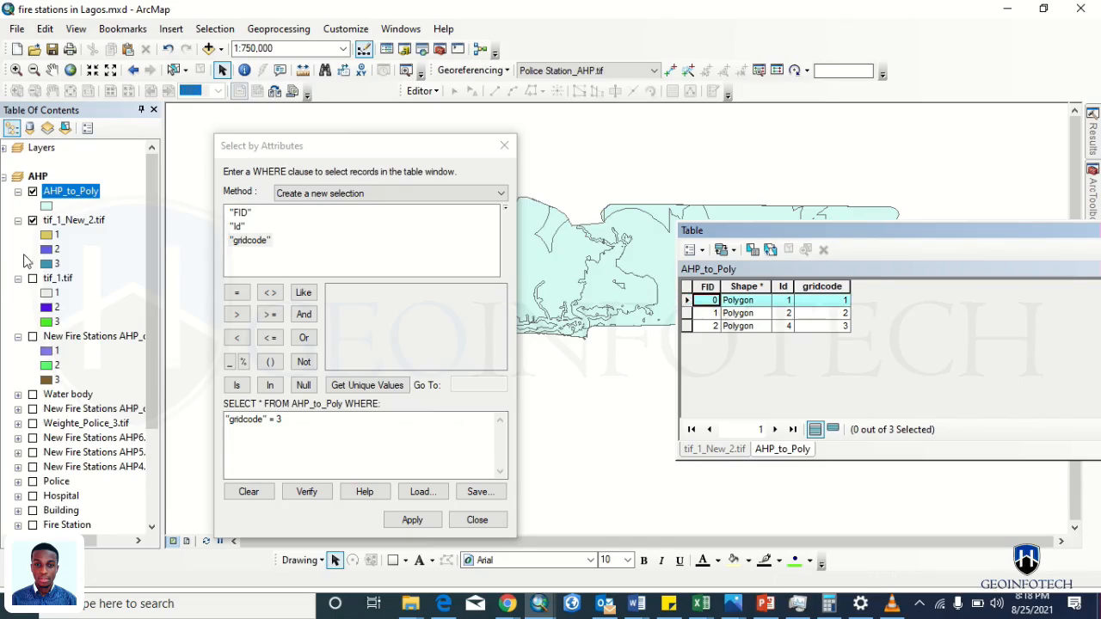
# - Export the selected polygon as AHP_to_Poly_Class1, add it to the map, and close Select by Attributes
pyautogui.rightClick(68, 198)
pyautogui.moveTo(246, 478)
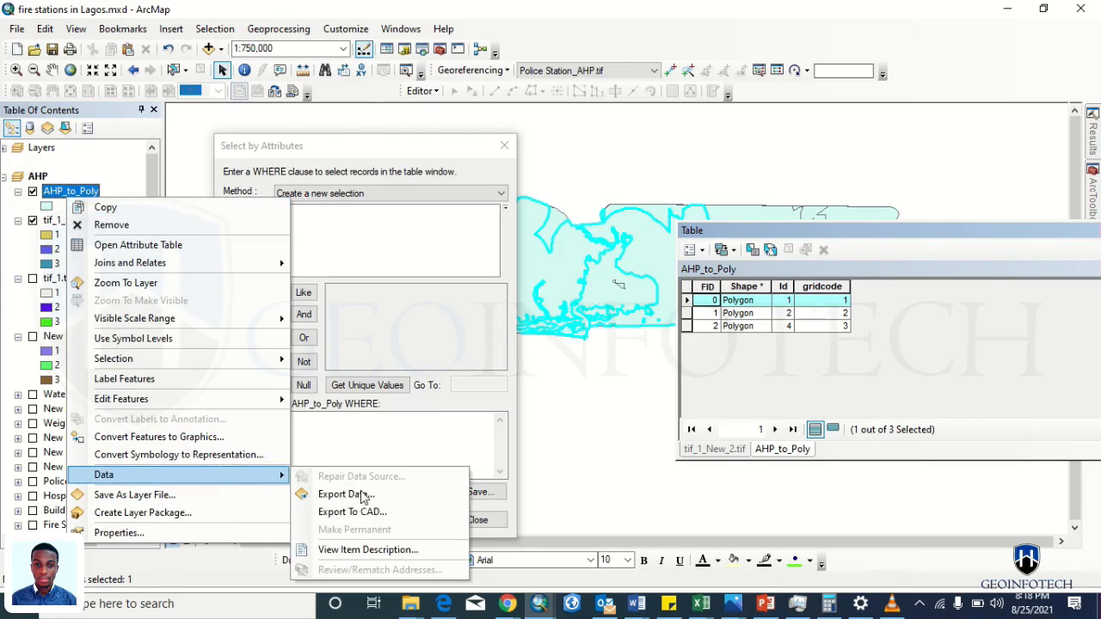
pyautogui.click(365, 492)
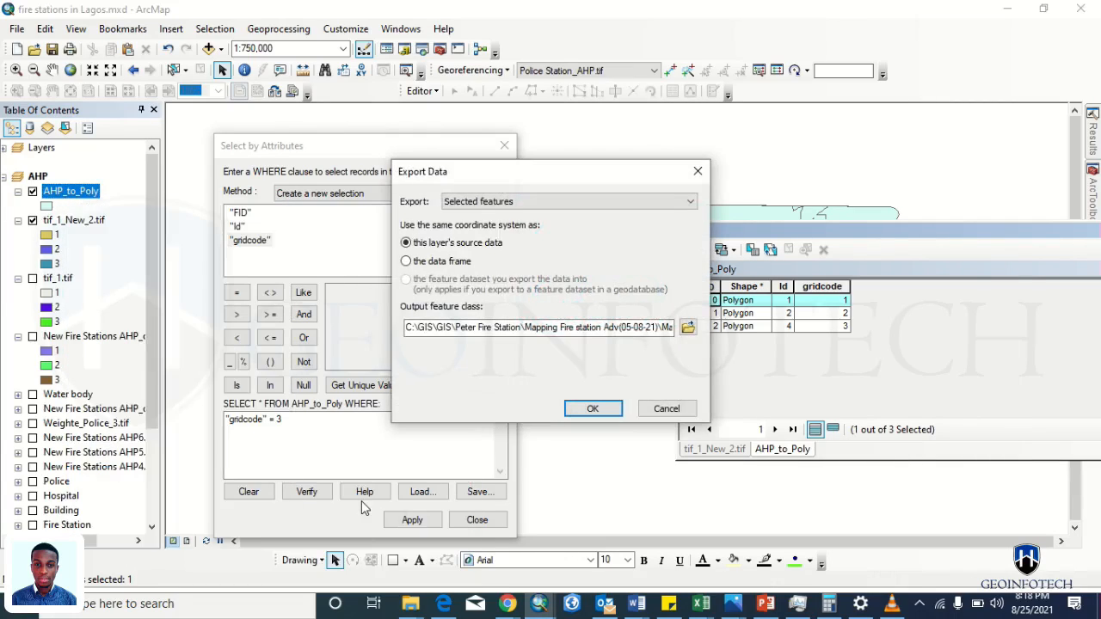
pyautogui.click(688, 328)
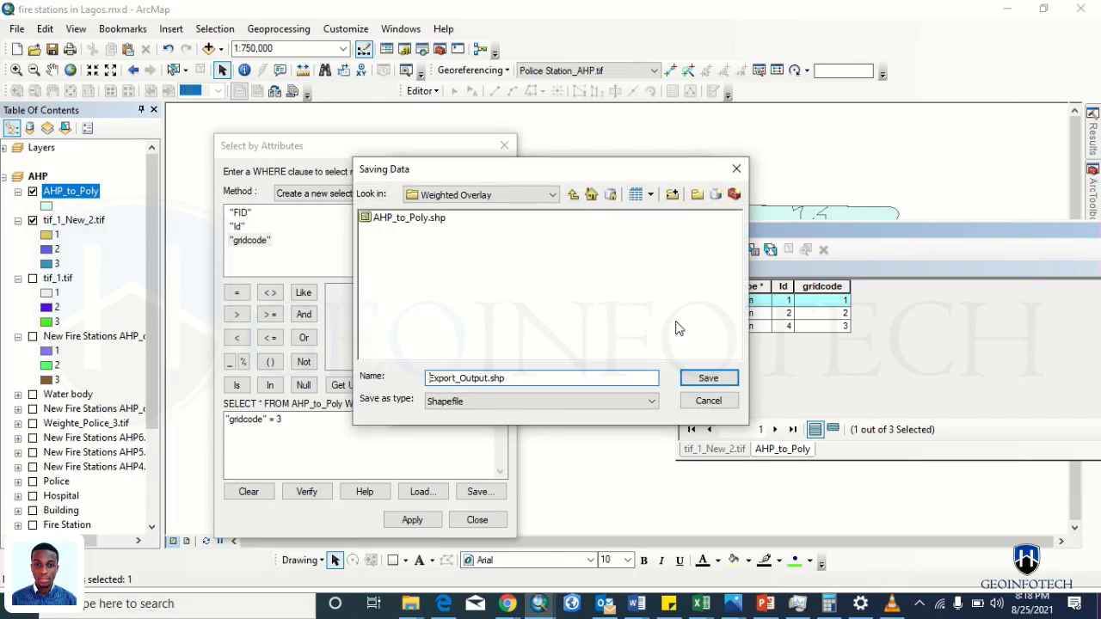
pyautogui.doubleClick(500, 377)
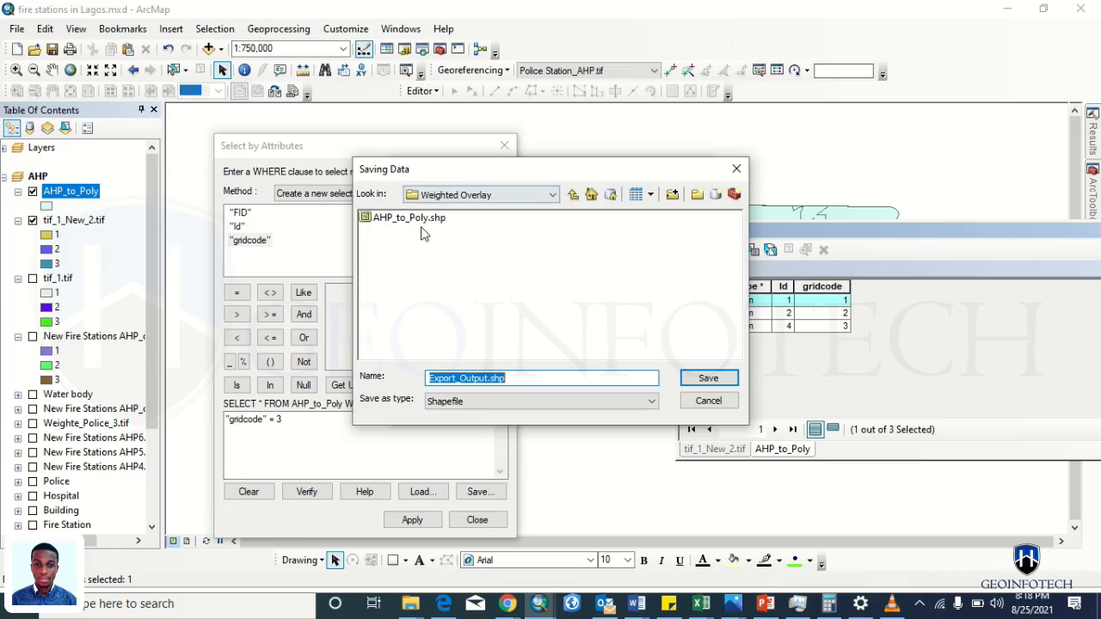
pyautogui.click(417, 219)
pyautogui.click(481, 379)
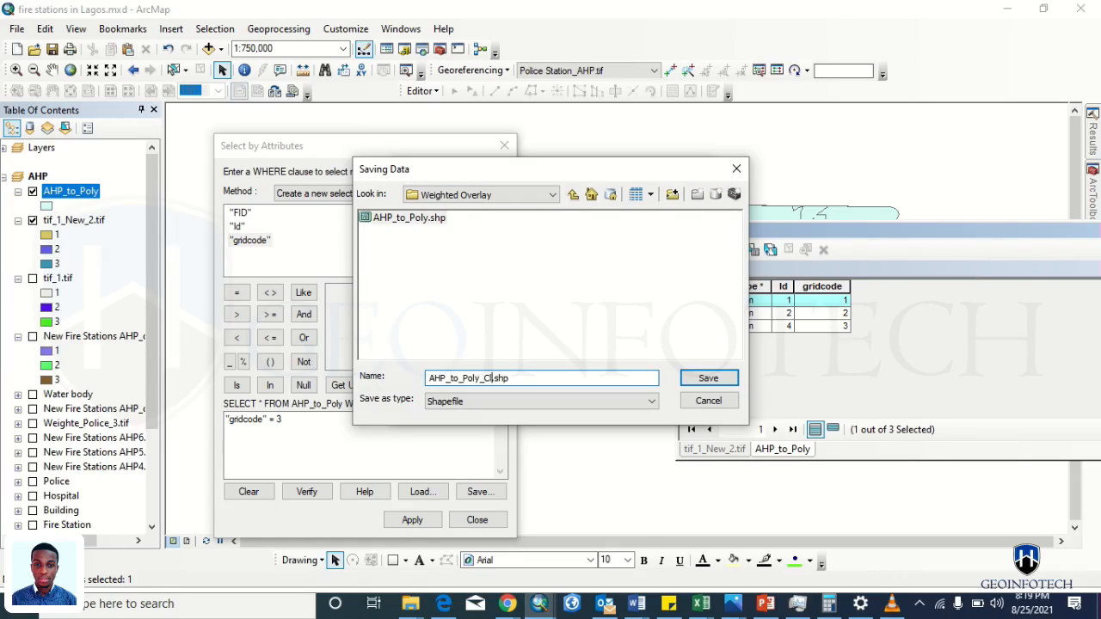
pyautogui.press('Return')
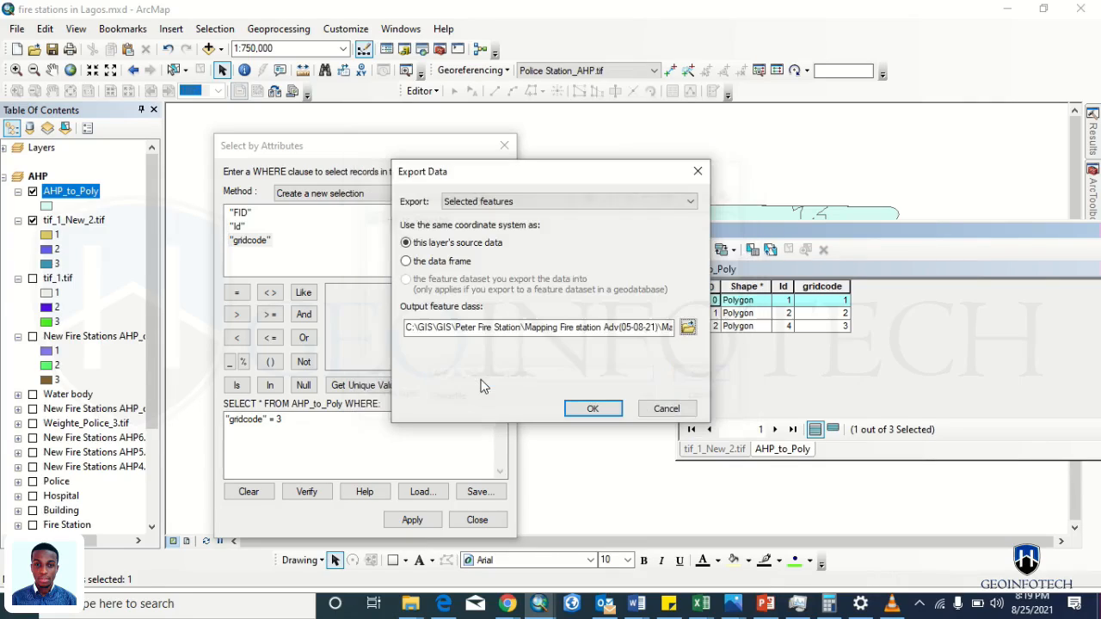
pyautogui.click(592, 408)
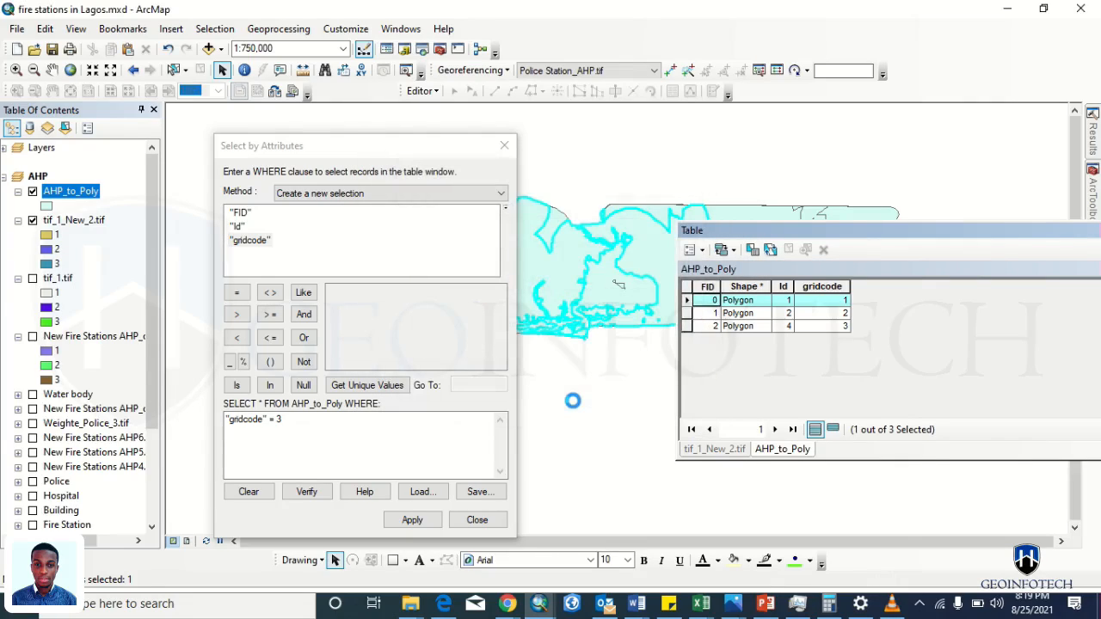
pyautogui.click(610, 359)
pyautogui.click(504, 145)
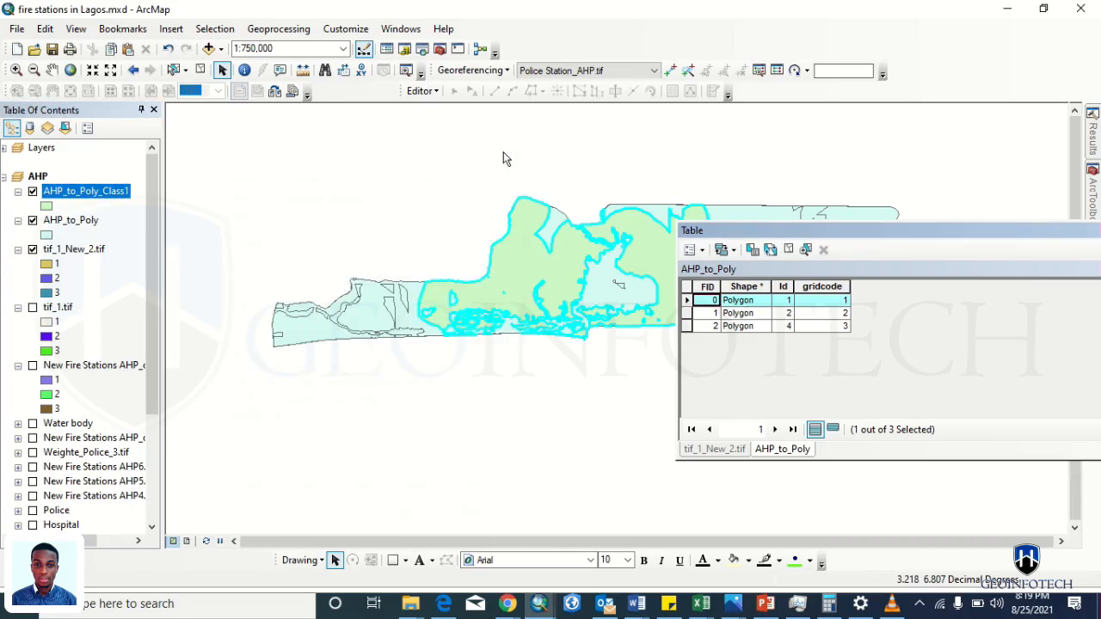
# - Hide the AHP_to_Poly, tif_1_New_2.tif and Boundary layers
pyautogui.click(32, 221)
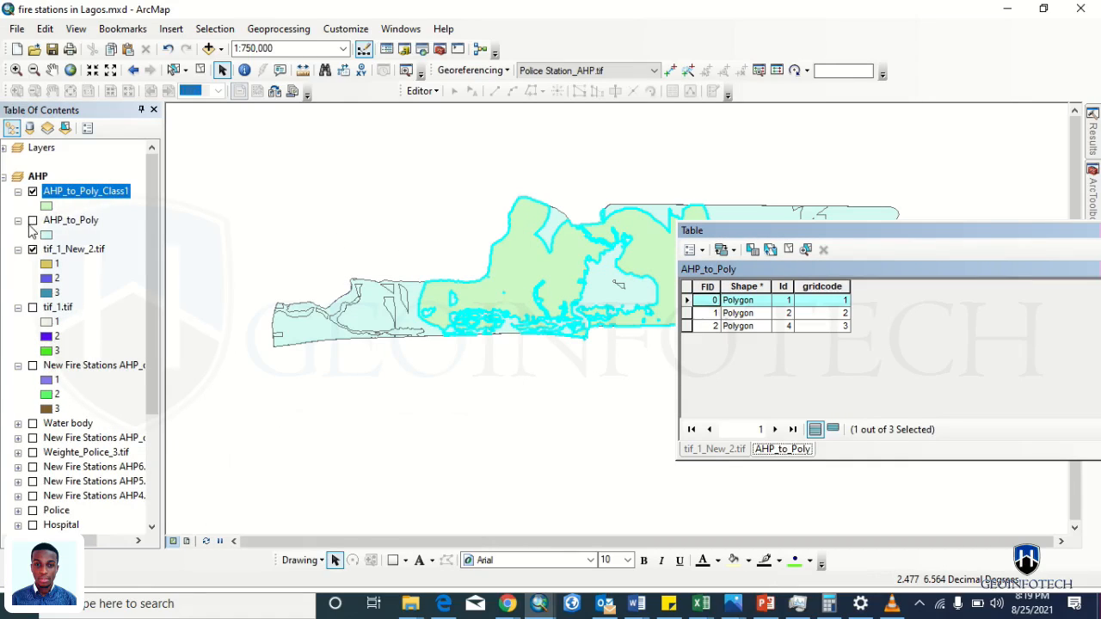
pyautogui.click(31, 249)
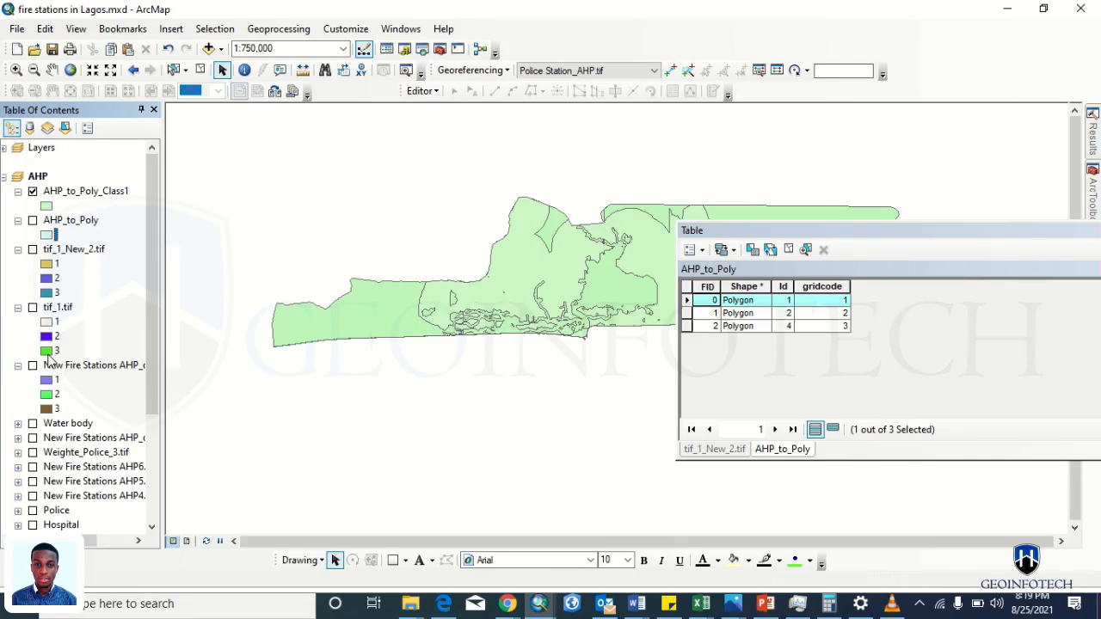
pyautogui.scroll(-4, 49, 357)
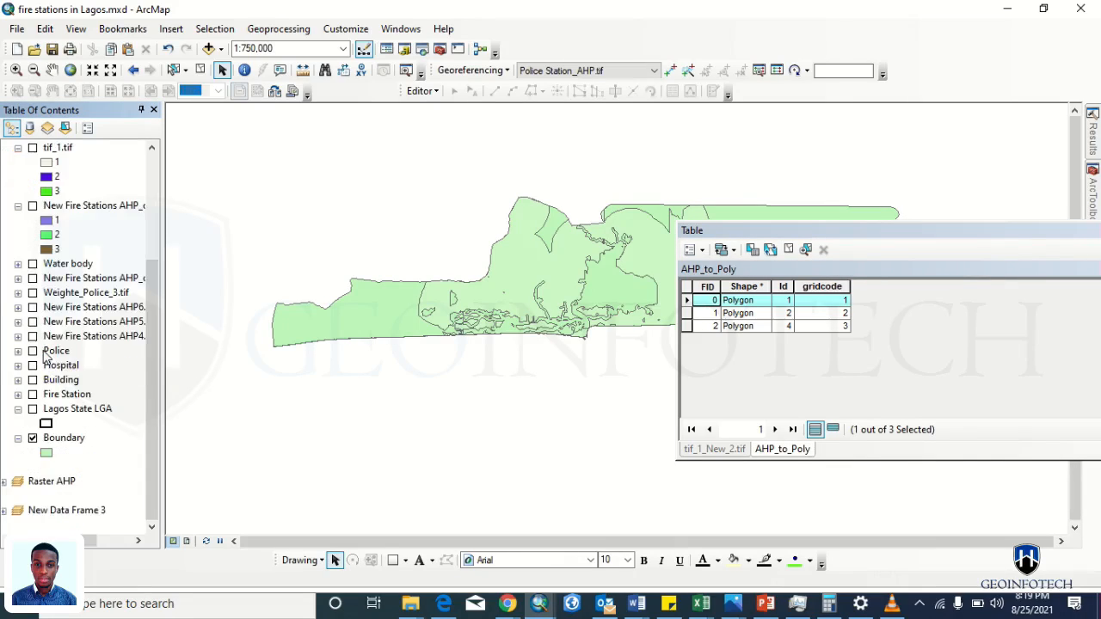
pyautogui.click(32, 440)
pyautogui.scroll(6, 38, 438)
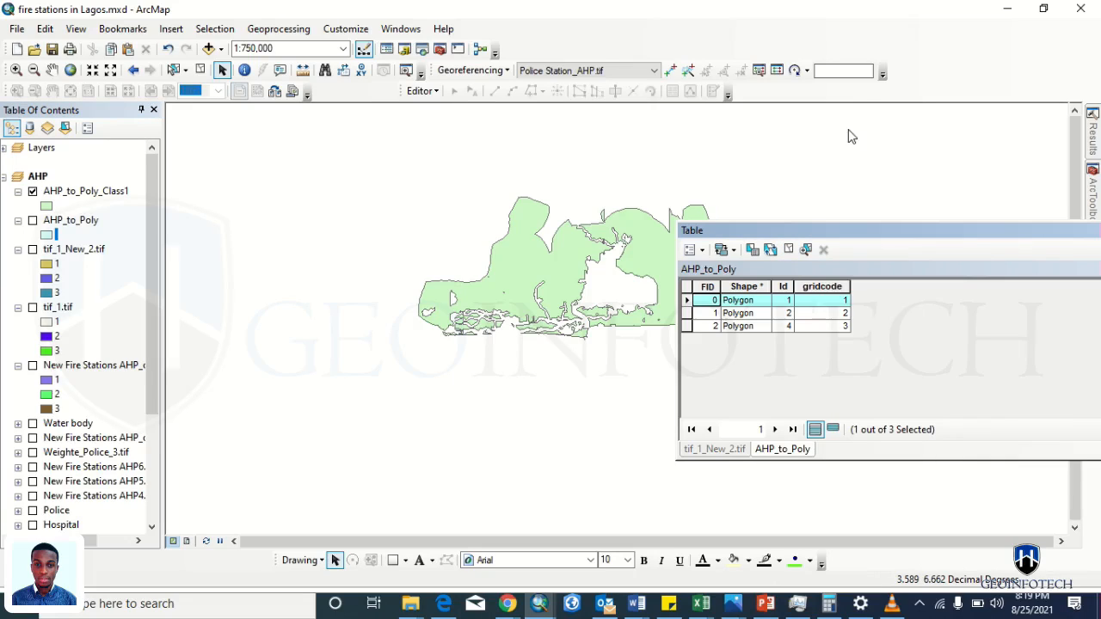
# - Move the attribute table off the map and switch to the StackExchange page in Chrome
pyautogui.moveTo(813, 228); pyautogui.dragTo(851, 94)
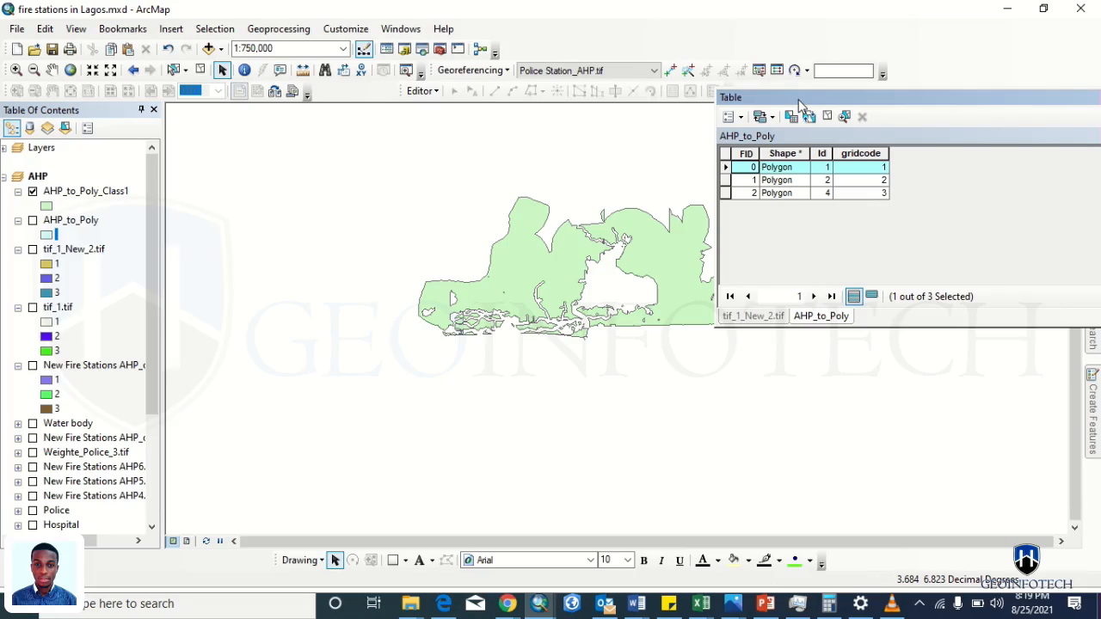
pyautogui.moveTo(774, 97); pyautogui.dragTo(482, 386)
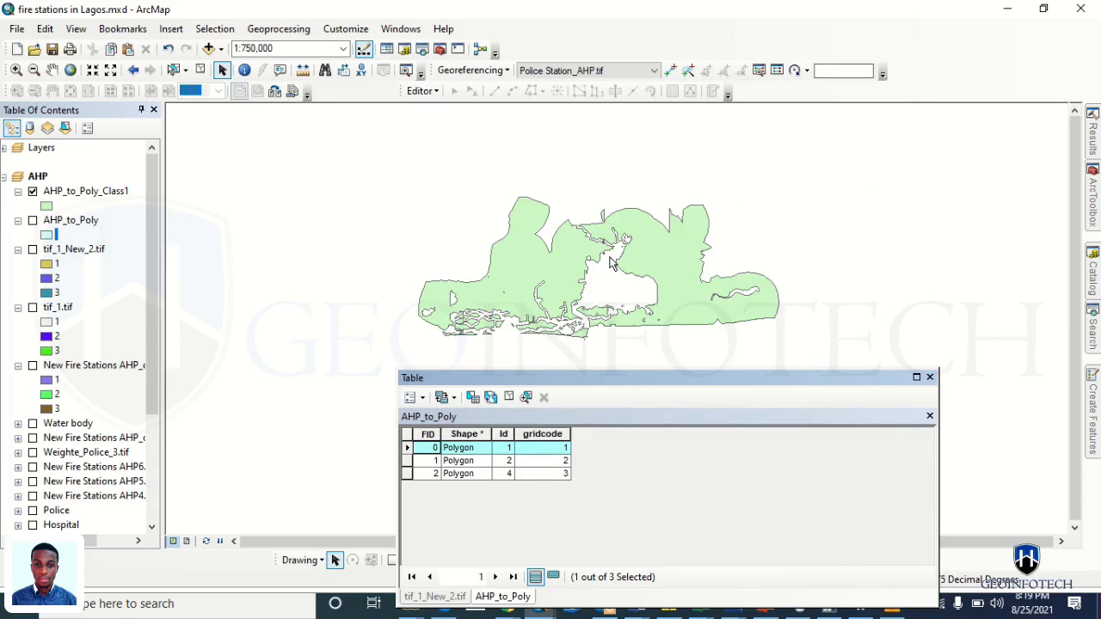
pyautogui.hotkey('alt', 'Tab')
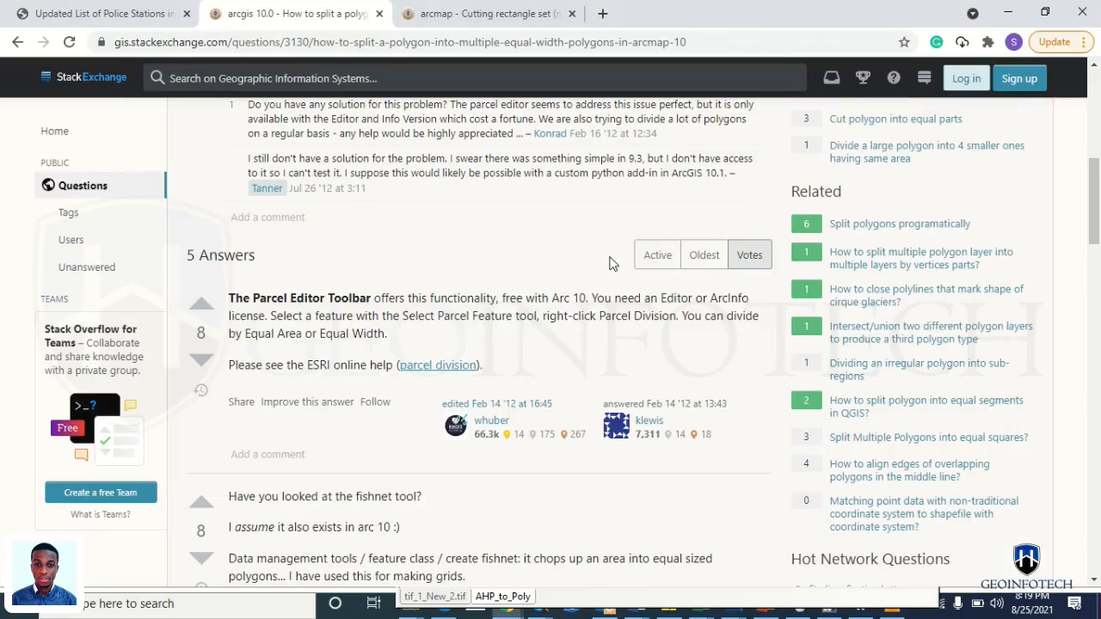
# - Scroll the StackExchange page to the answer recommending Create Fishnet, then return to ArcMap
pyautogui.scroll(1, 610, 263)
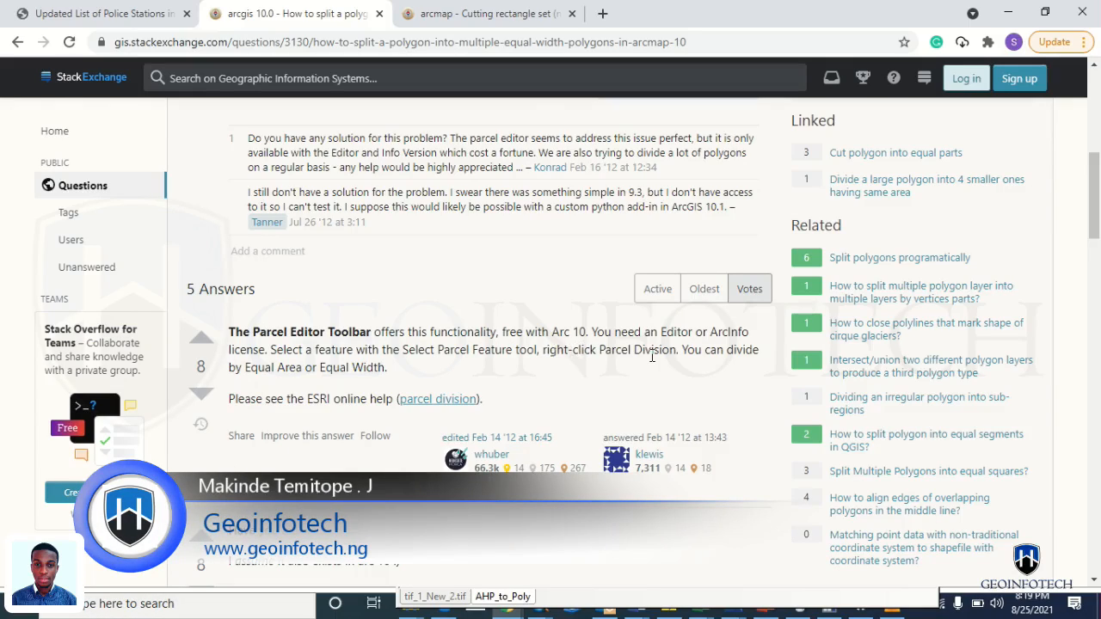
pyautogui.scroll(-2, 652, 356)
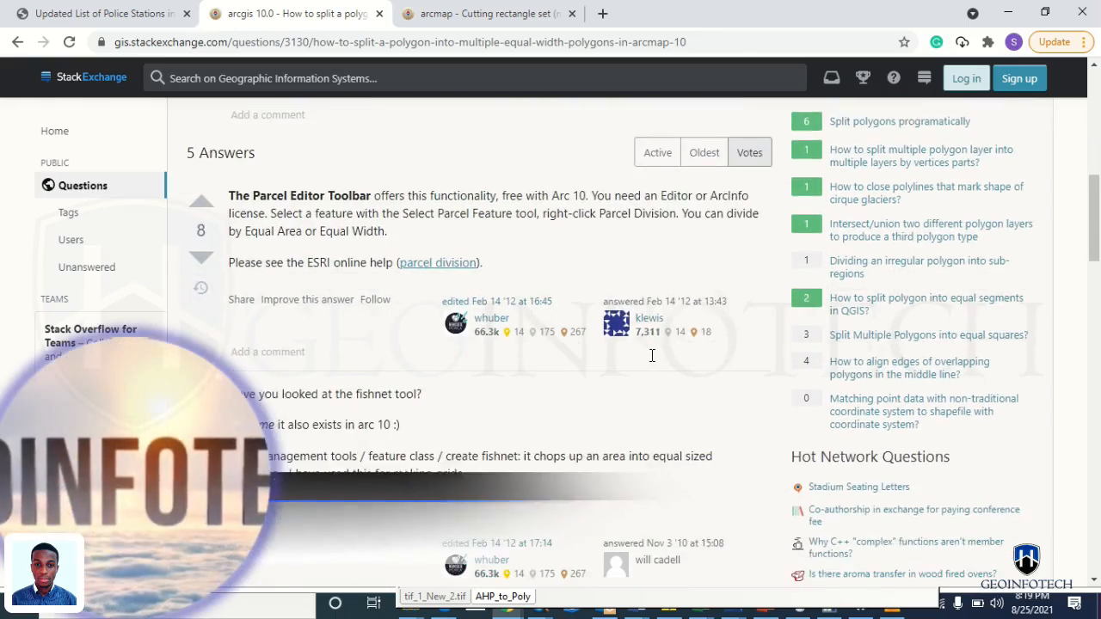
pyautogui.scroll(-2, 652, 355)
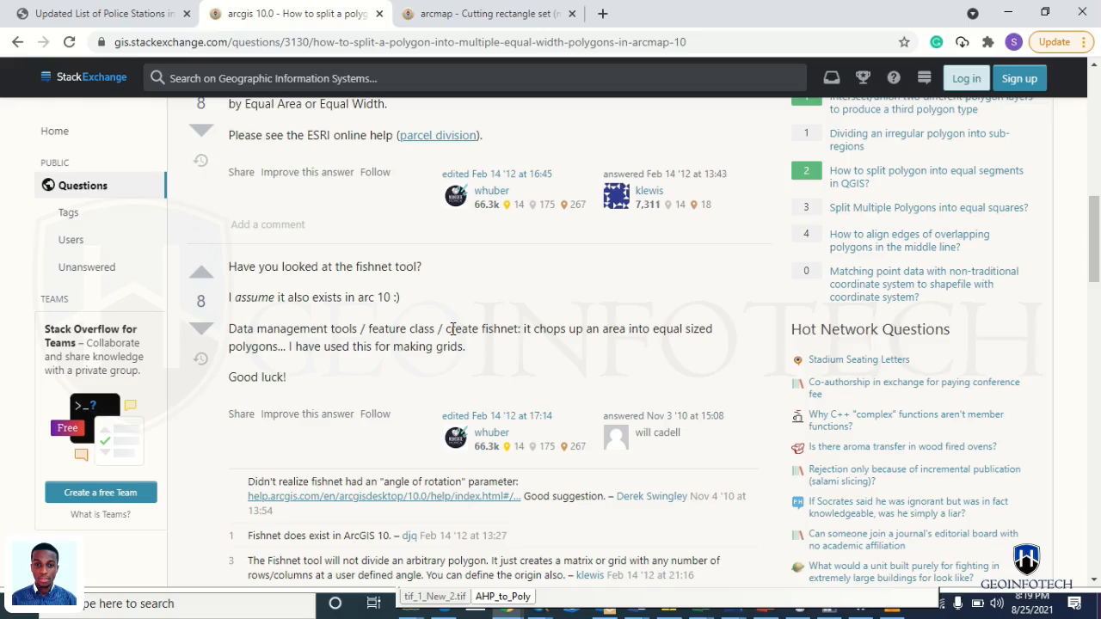
pyautogui.hotkey('alt', 'Tab')
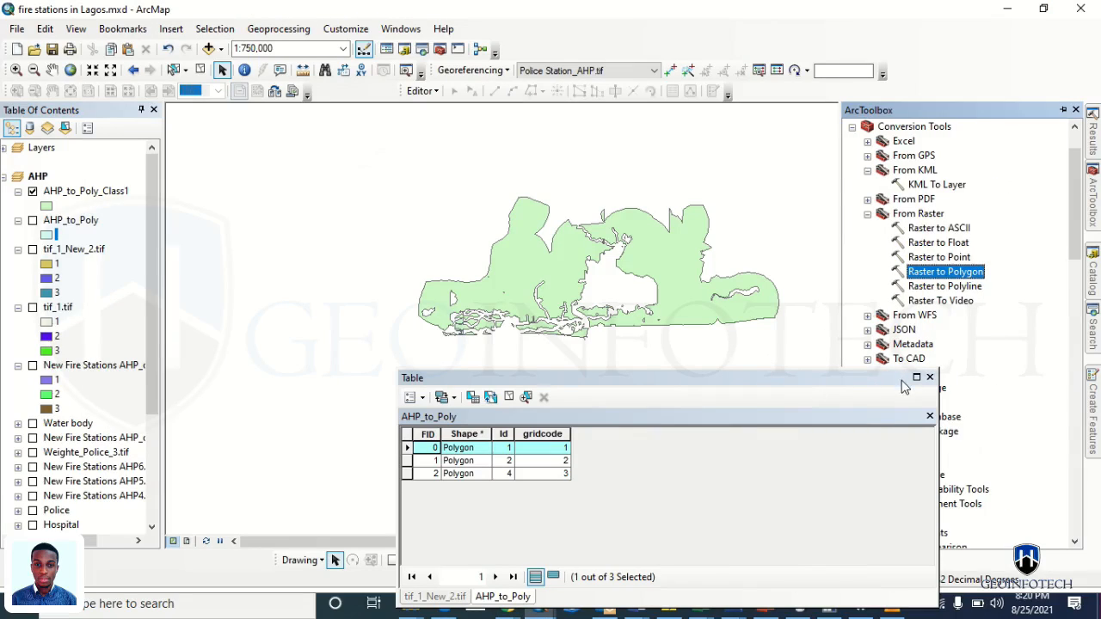
# - Look for Create Fishnet under ArcToolbox's Data Management Tools > Feature Class, then revisit the browser answer
pyautogui.moveTo(865, 381); pyautogui.dragTo(534, 217)
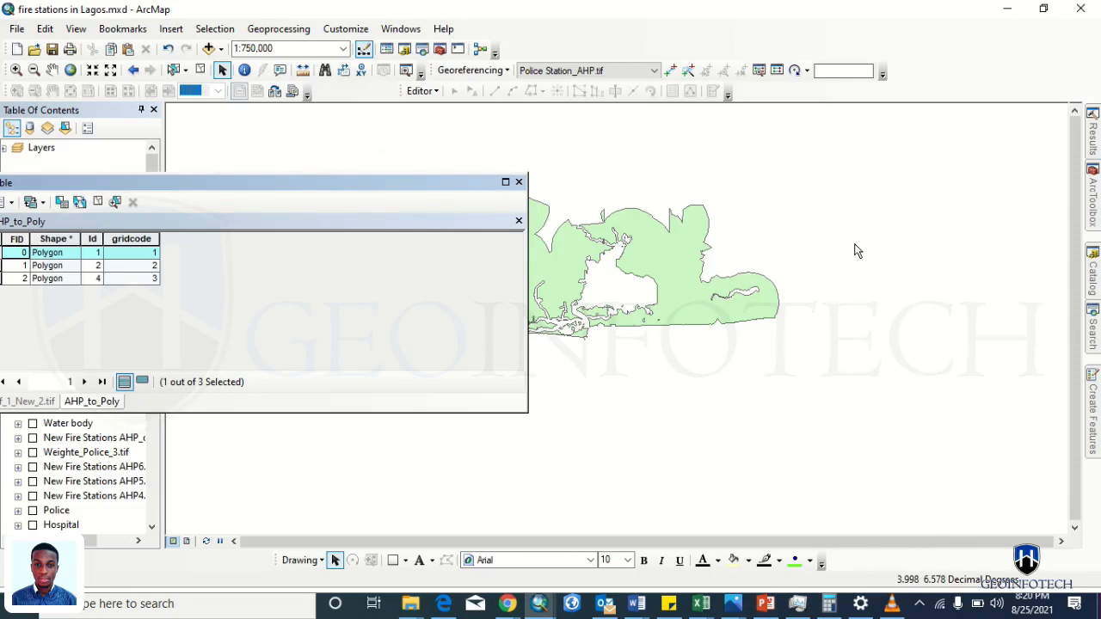
pyautogui.click(1090, 209)
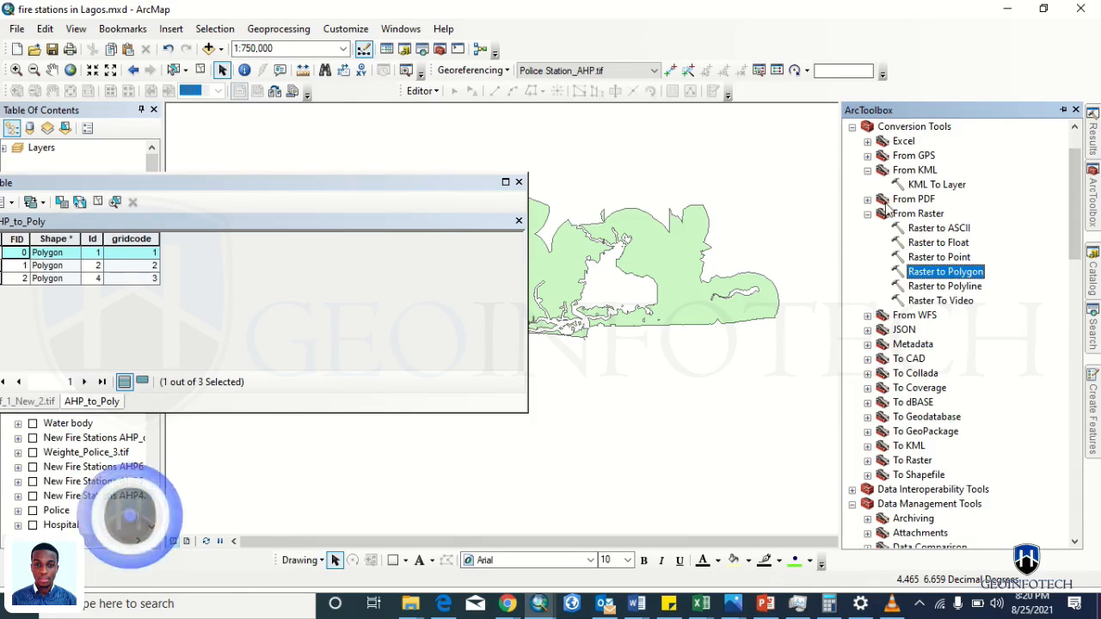
pyautogui.click(867, 214)
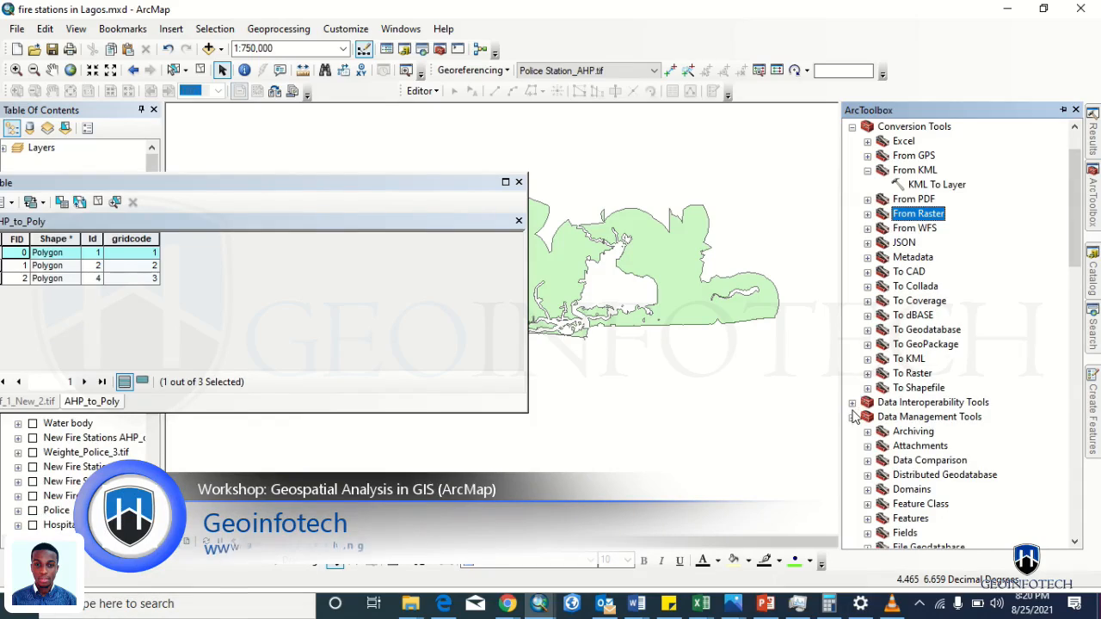
pyautogui.scroll(-10, 886, 421)
pyautogui.moveTo(1073, 375); pyautogui.dragTo(1073, 295)
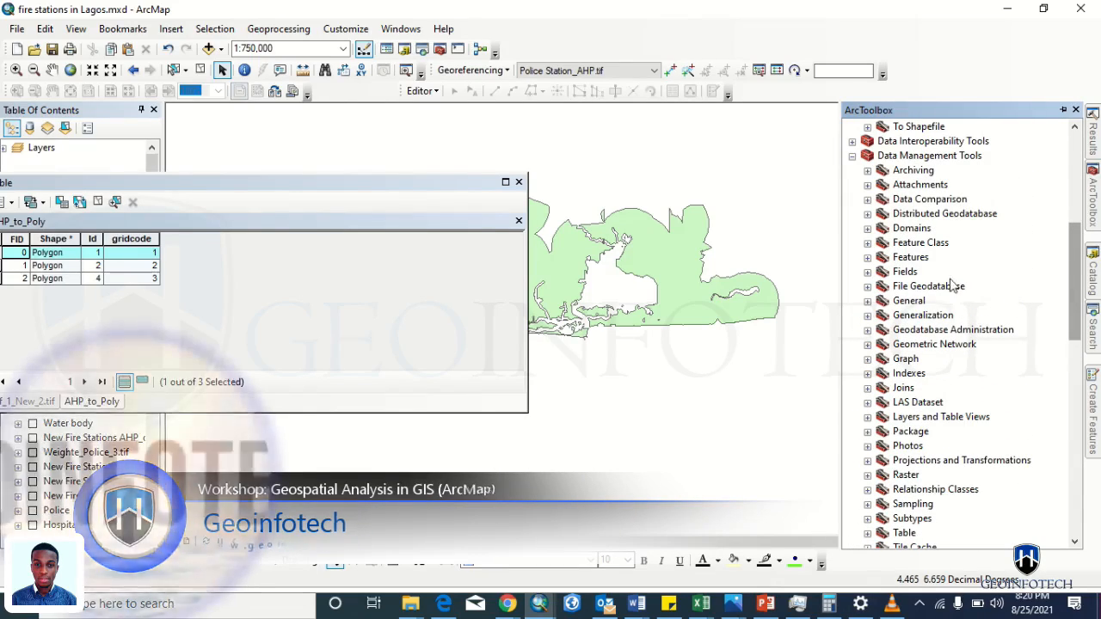
pyautogui.click(867, 243)
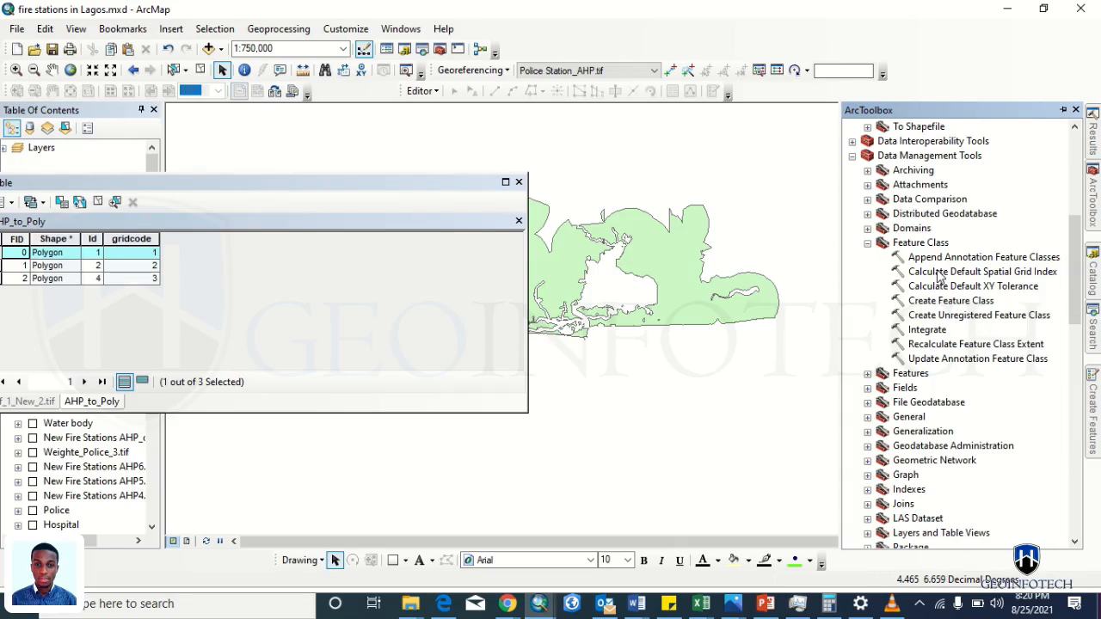
pyautogui.hotkey('alt', 'Tab')
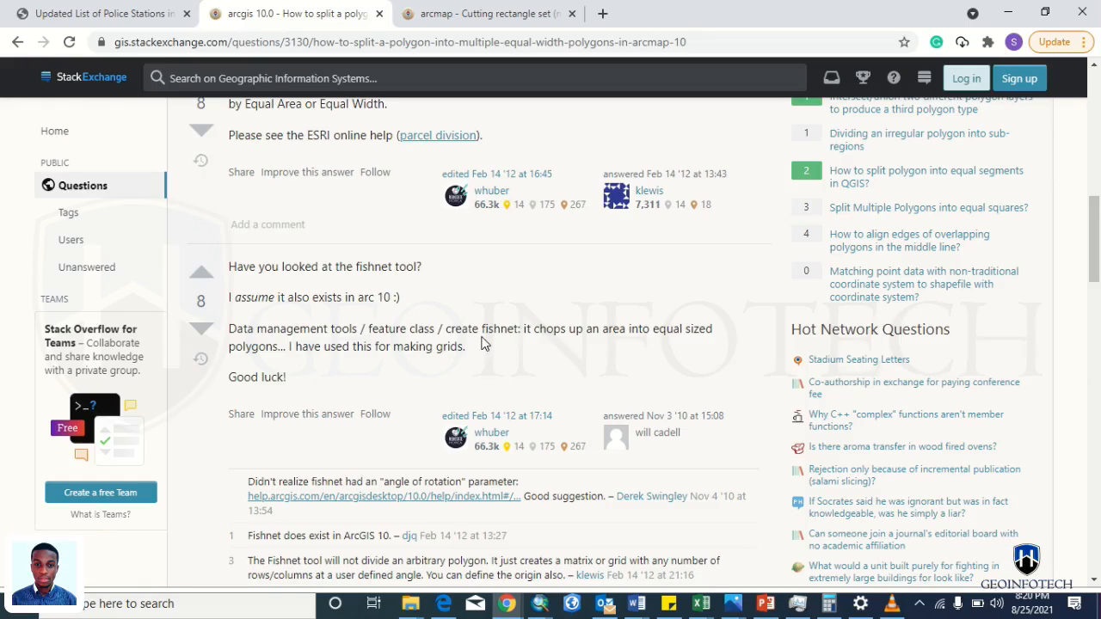
# - Search ArcMap's tools for 'fish', briefly checking the browser answer again
pyautogui.hotkey('alt', 'Tab')
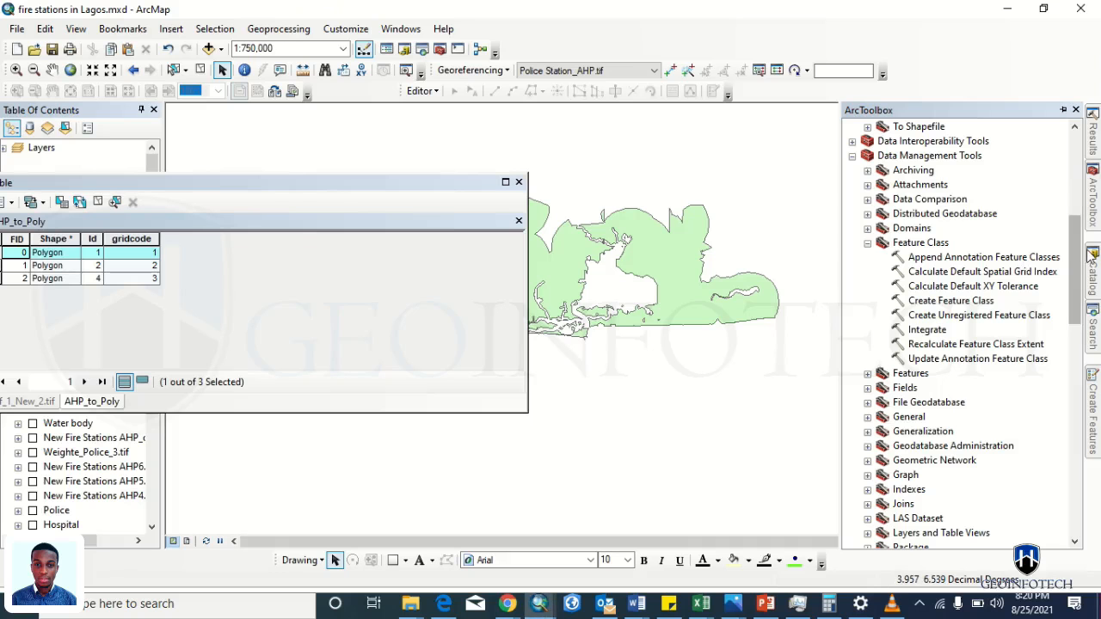
pyautogui.click(1090, 325)
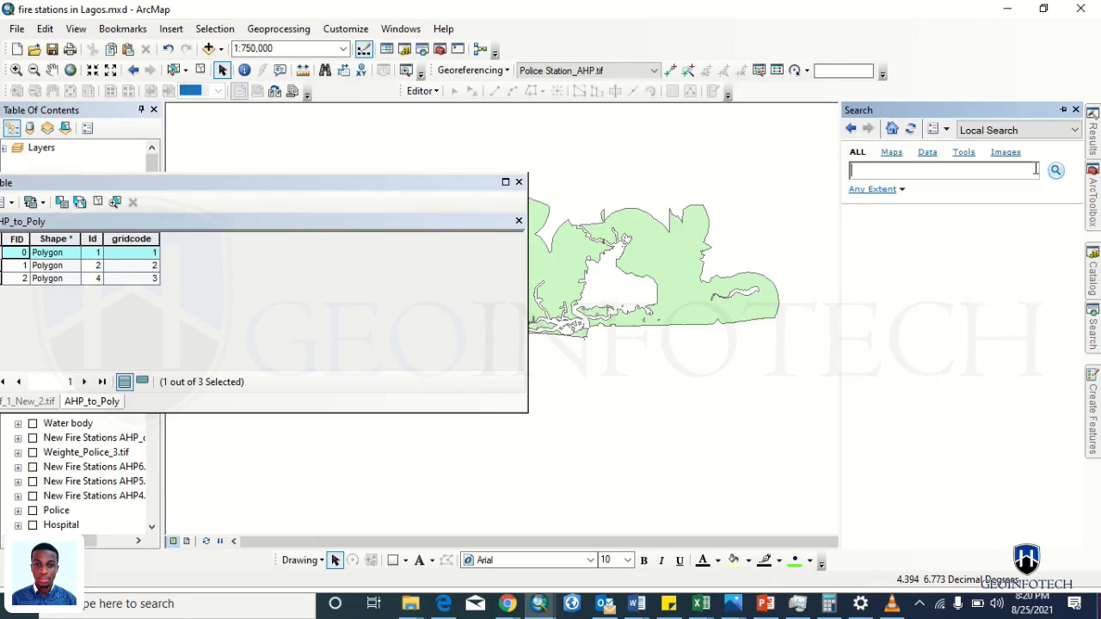
pyautogui.click(1035, 168)
pyautogui.write('fish')
pyautogui.press('Return')
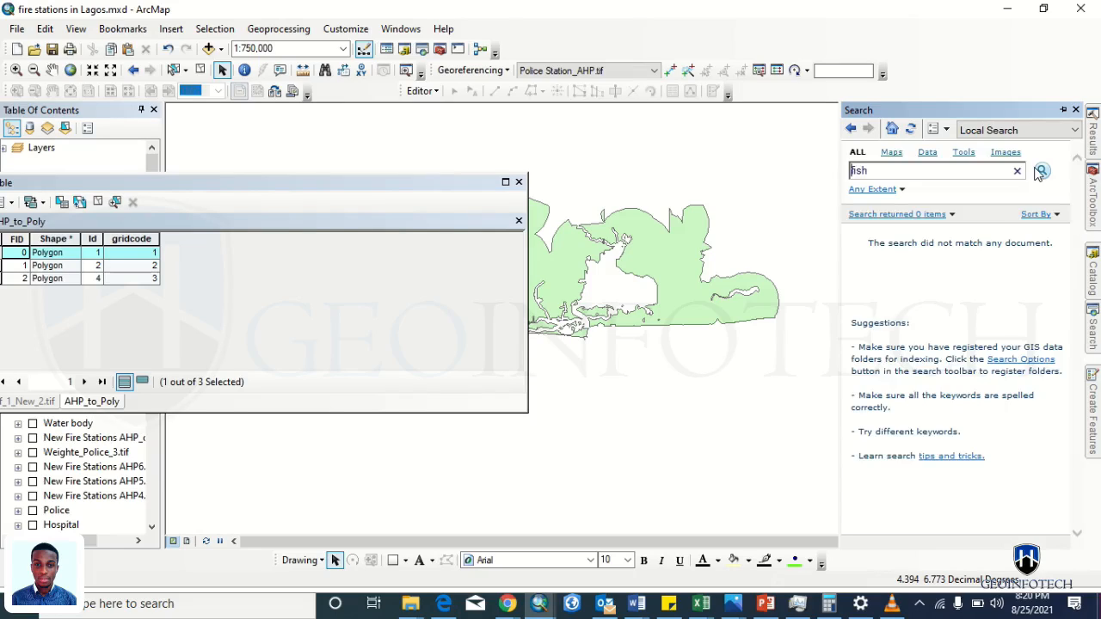
pyautogui.click(917, 172)
pyautogui.hotkey('alt', 'Tab')
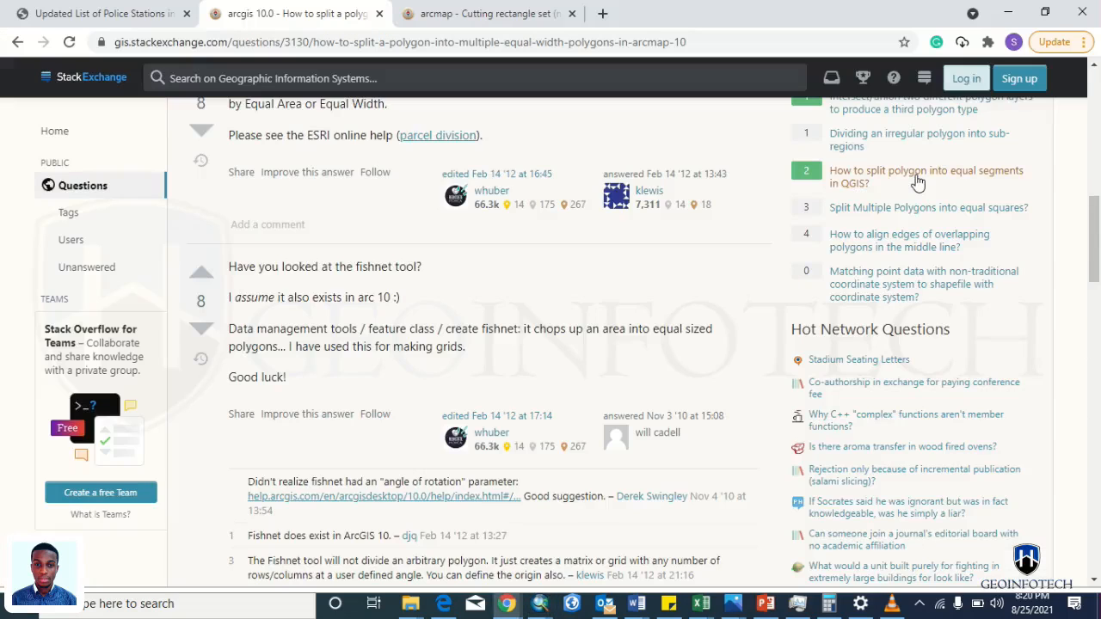
pyautogui.hotkey('alt', 'Tab')
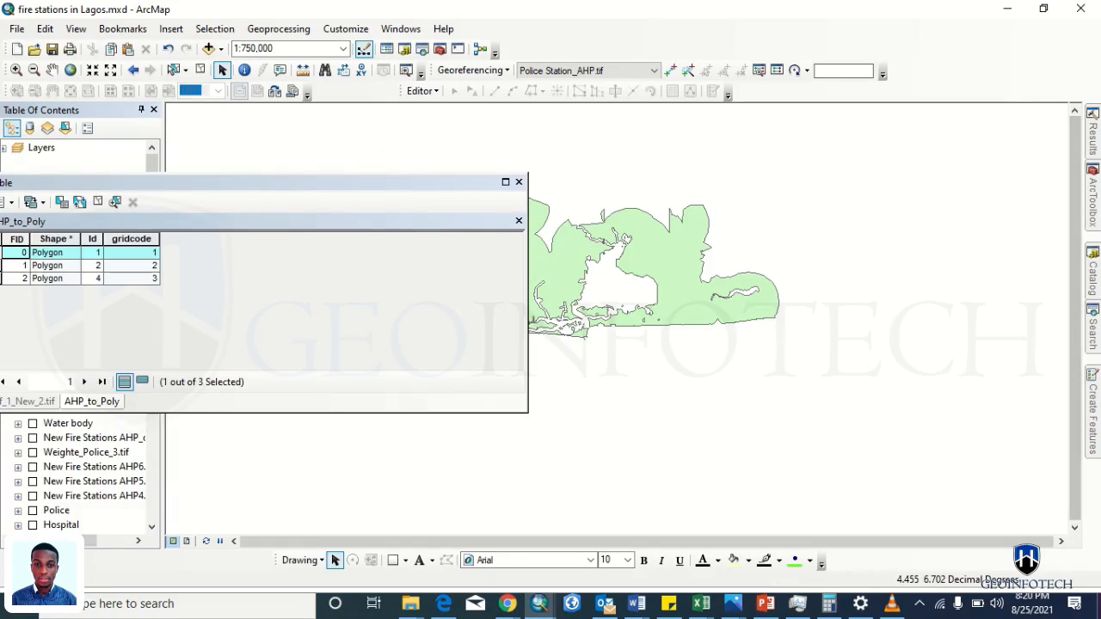
# - Refine the tool search to 'fishnet' and open Grid Index Features from the results
pyautogui.click(1092, 330)
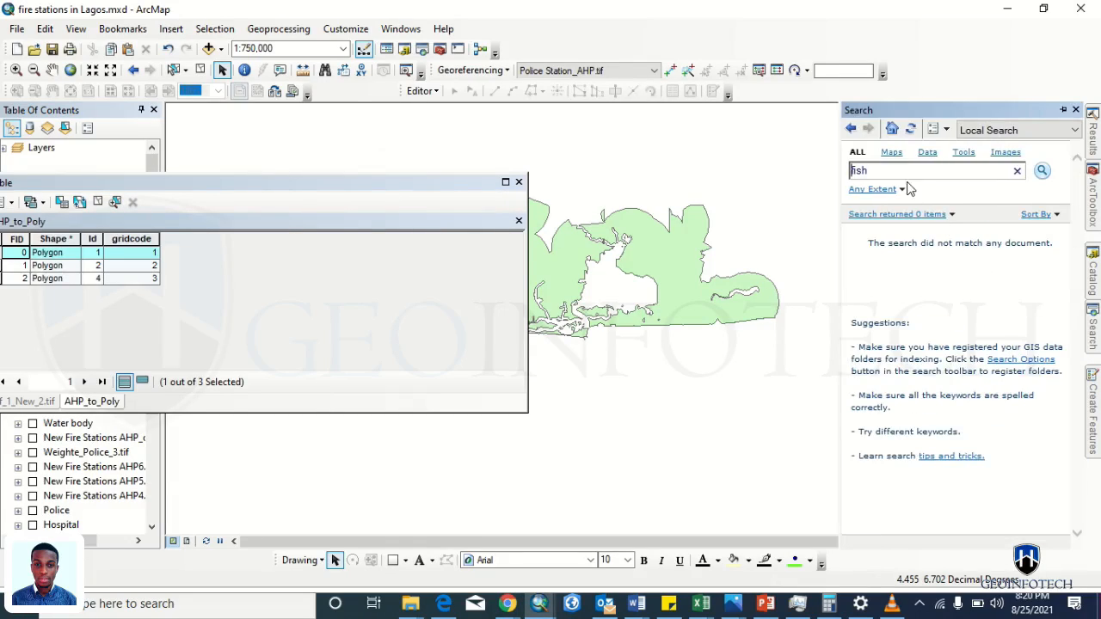
pyautogui.write('net')
pyautogui.press('Return')
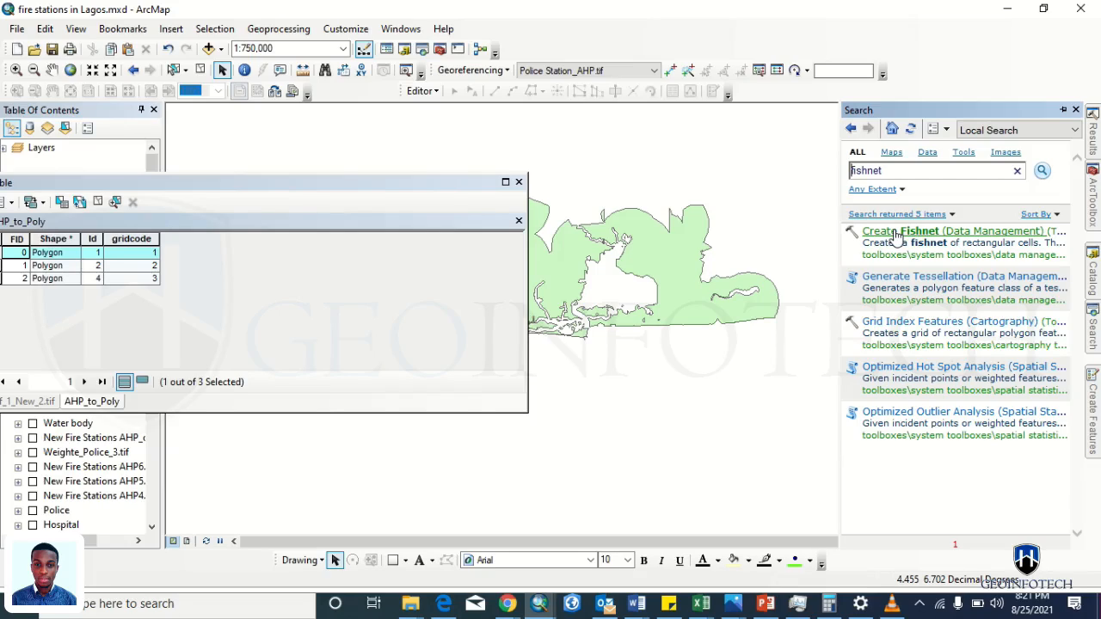
pyautogui.click(941, 320)
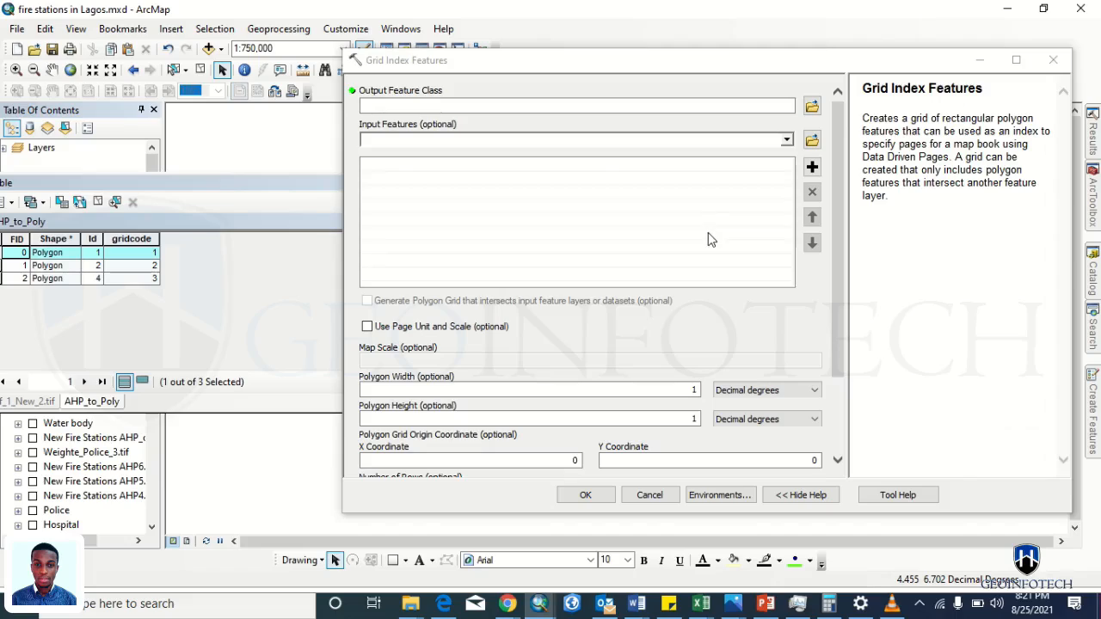
# - Set the grid polygon width and height to 5 miles
pyautogui.doubleClick(694, 390)
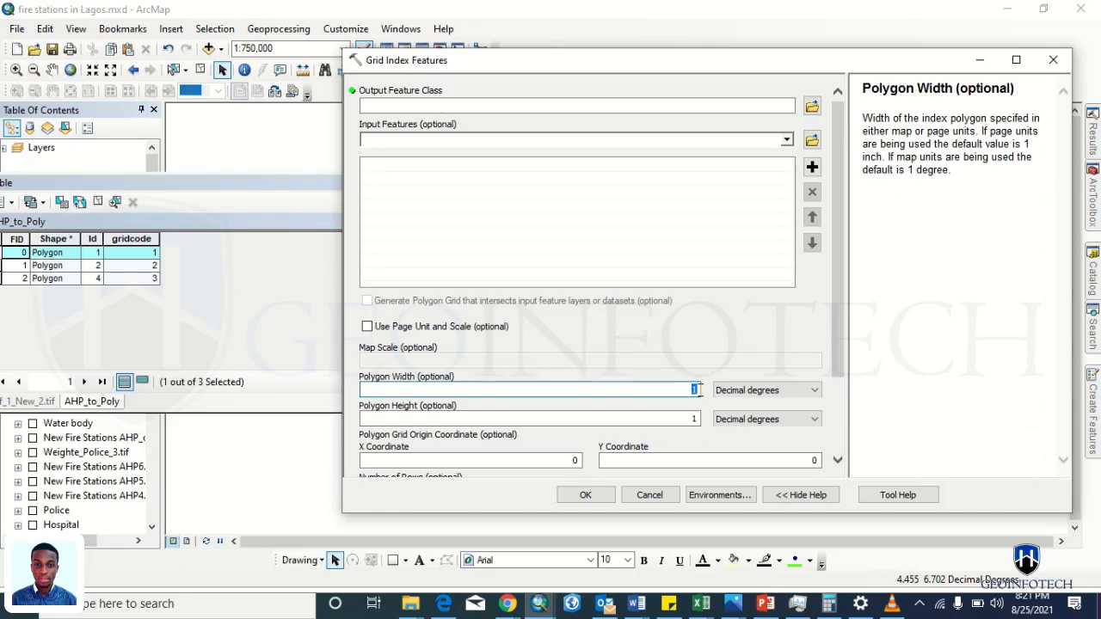
pyautogui.write('5')
pyautogui.press('Tab')
pyautogui.press('m')
pyautogui.press('m')
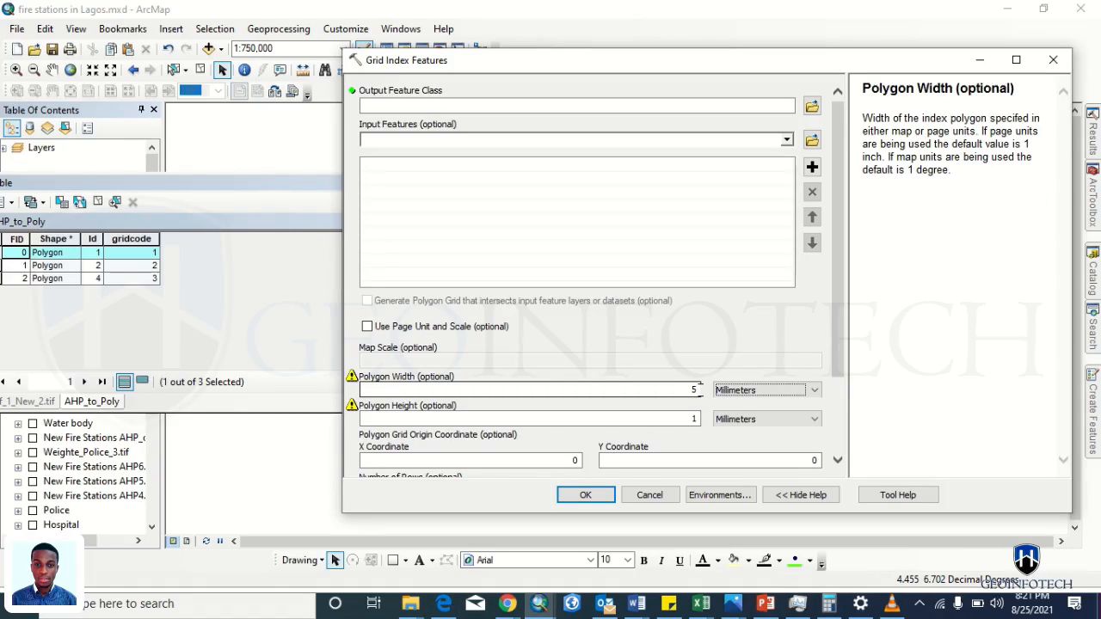
pyautogui.press('m')
pyautogui.click(695, 416)
pyautogui.press('BackSpace')
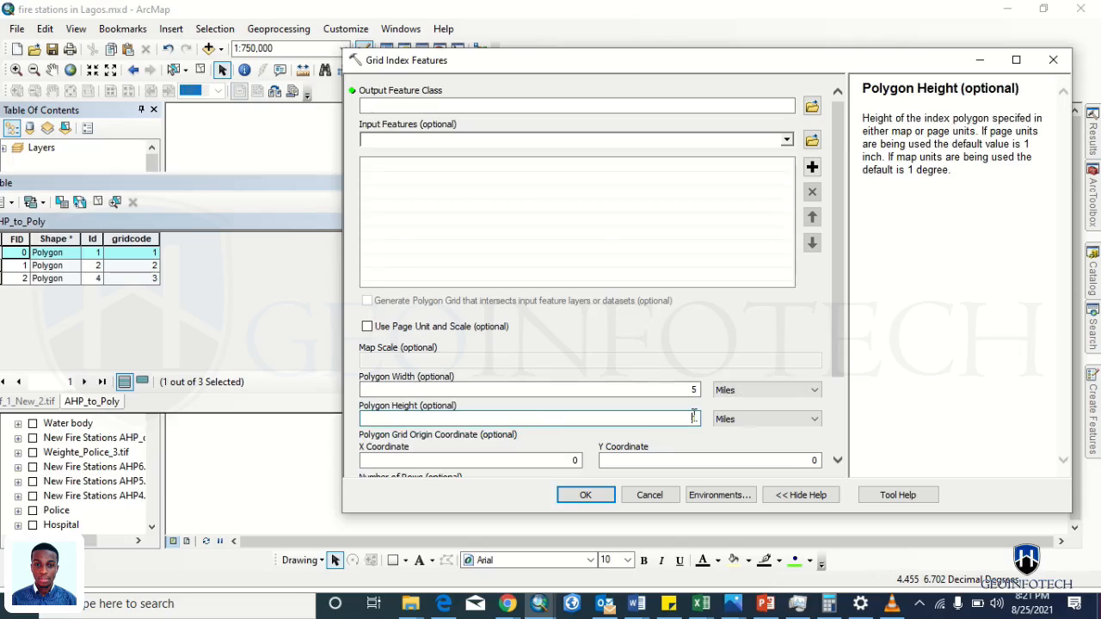
pyautogui.write('5')
pyautogui.scroll(-3, 841, 410)
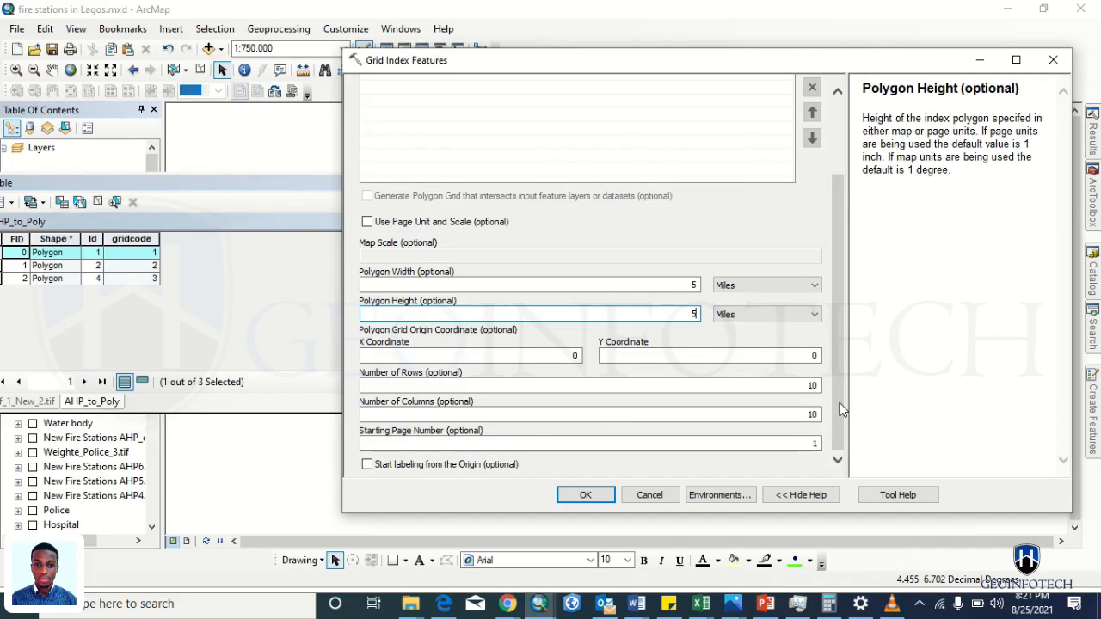
pyautogui.moveTo(841, 385); pyautogui.dragTo(841, 260)
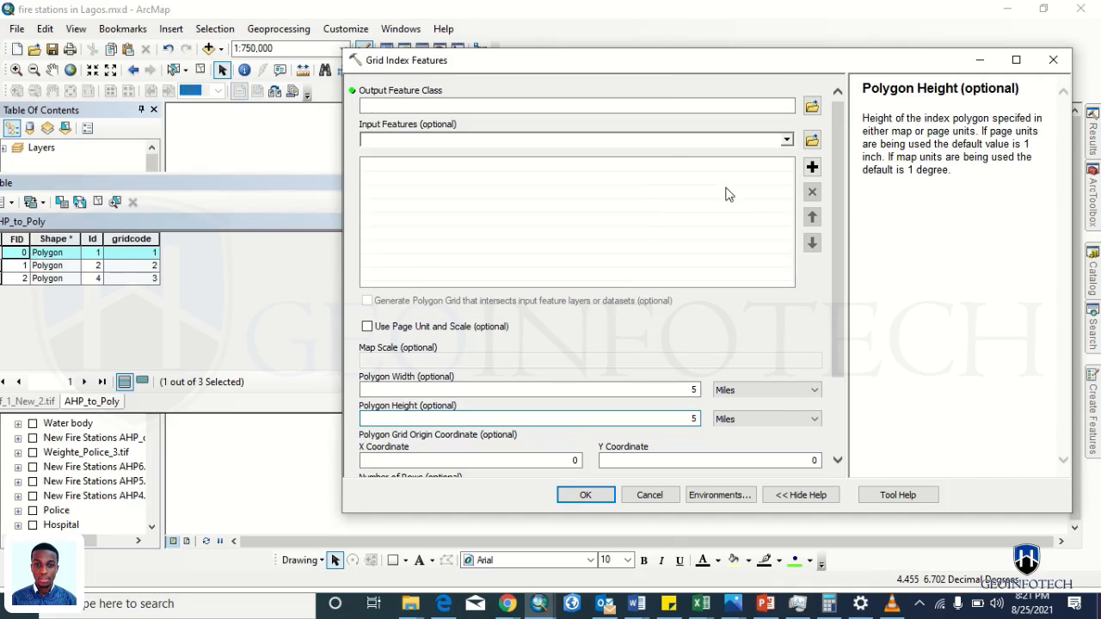
# - Choose AHP_to_Poly_Class1 as the input features and run Grid Index Features
pyautogui.click(787, 141)
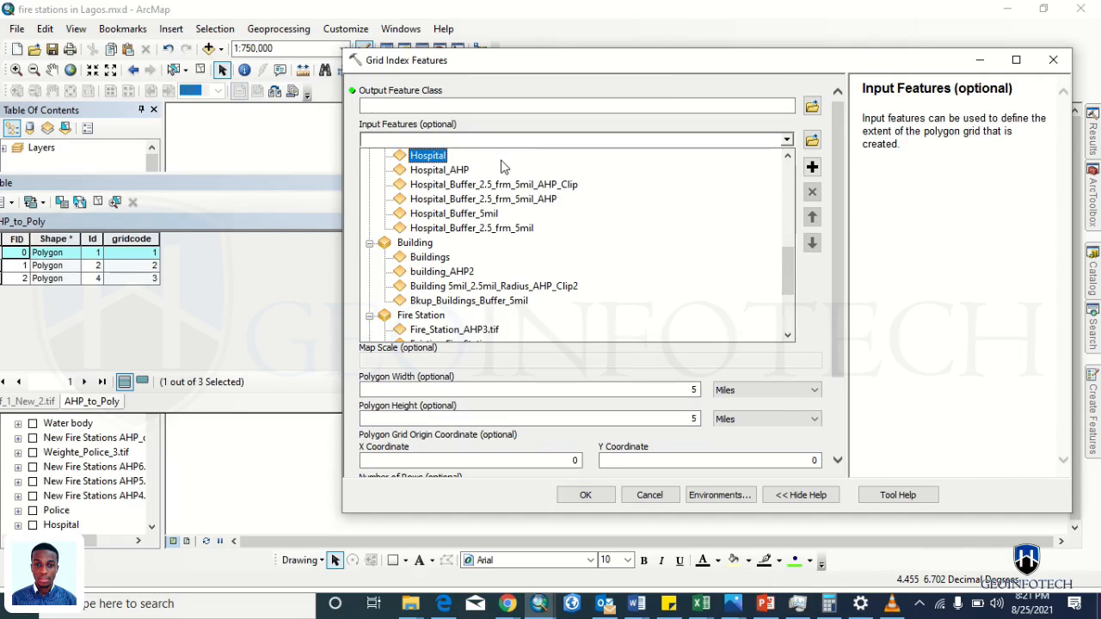
pyautogui.scroll(5, 442, 173)
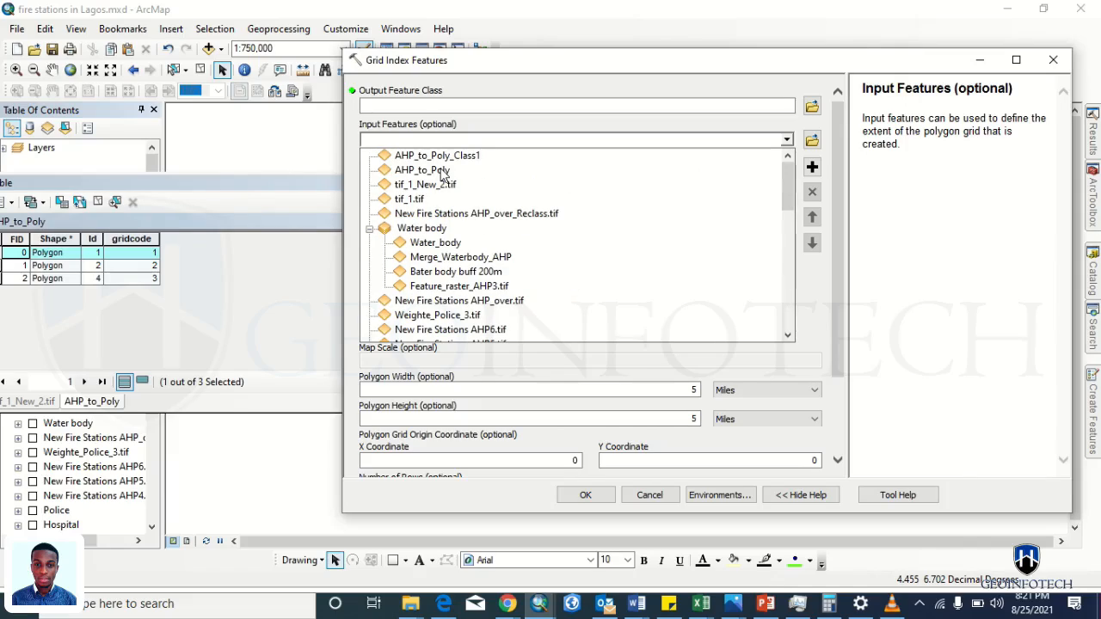
pyautogui.click(410, 156)
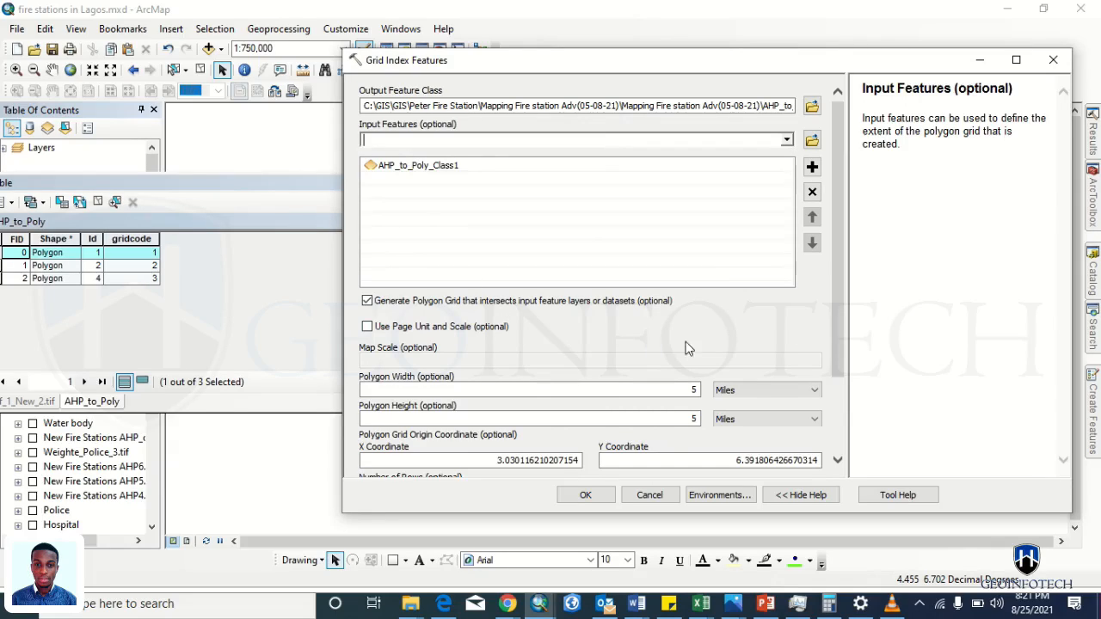
pyautogui.moveTo(838, 349); pyautogui.dragTo(838, 452)
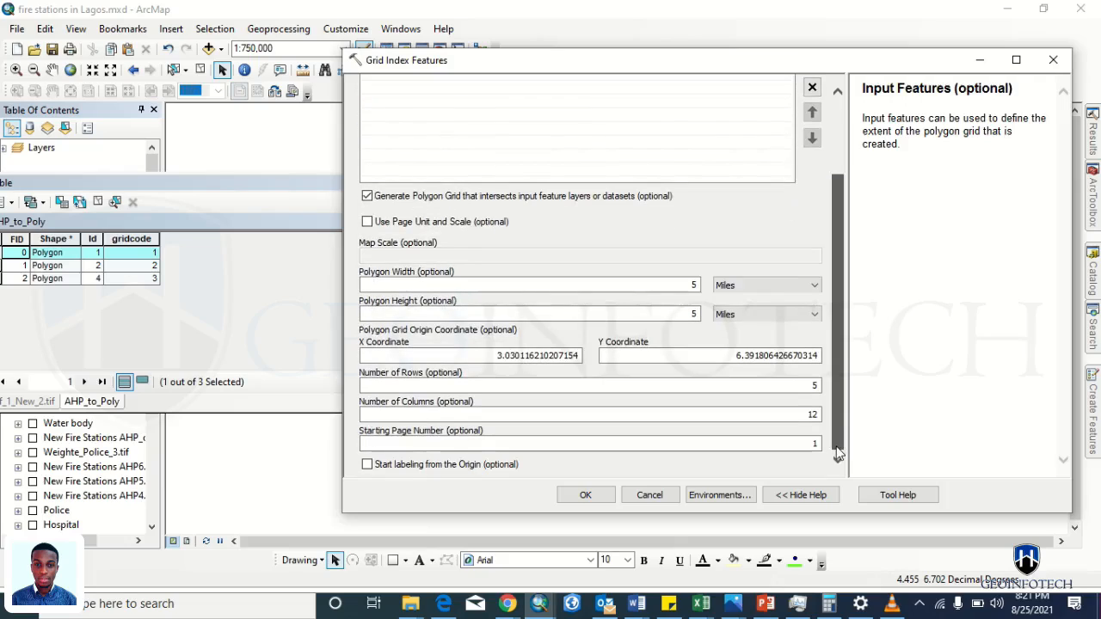
pyautogui.click(606, 494)
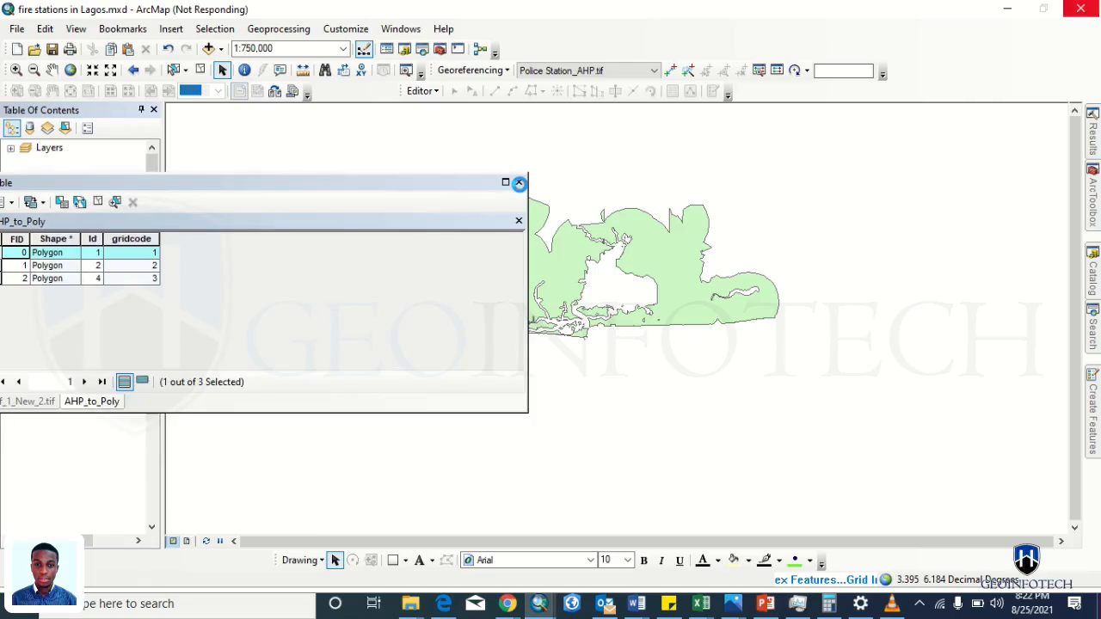
# - Close the attribute table, select the GridIndex layer, pan the map right, and open AHP_to_Poly_Class1's symbol choices
pyautogui.click(518, 184)
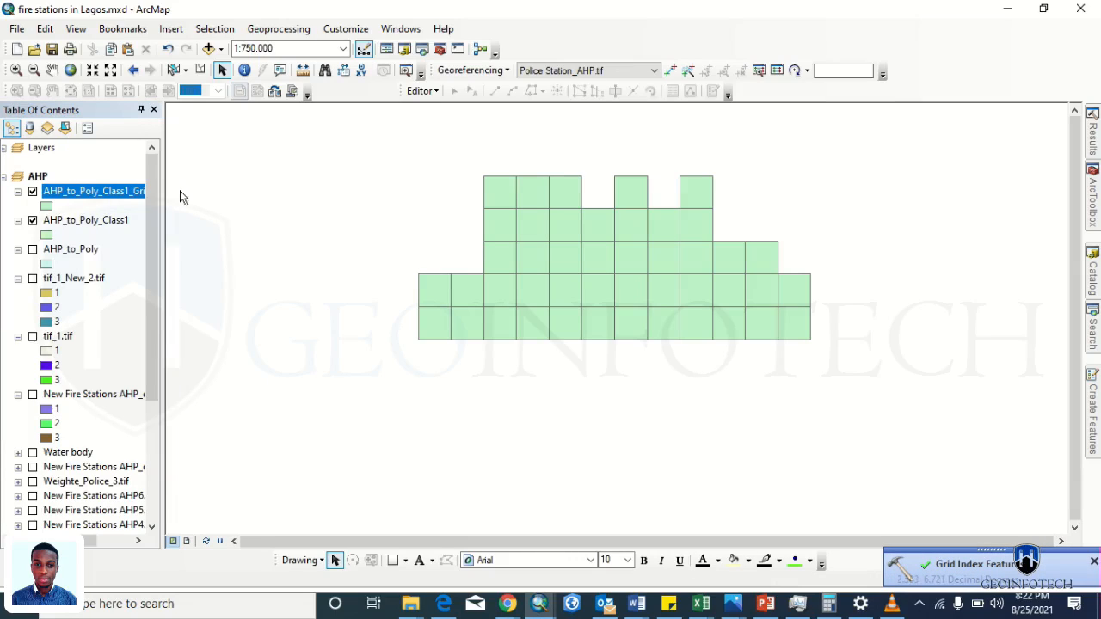
pyautogui.click(53, 195)
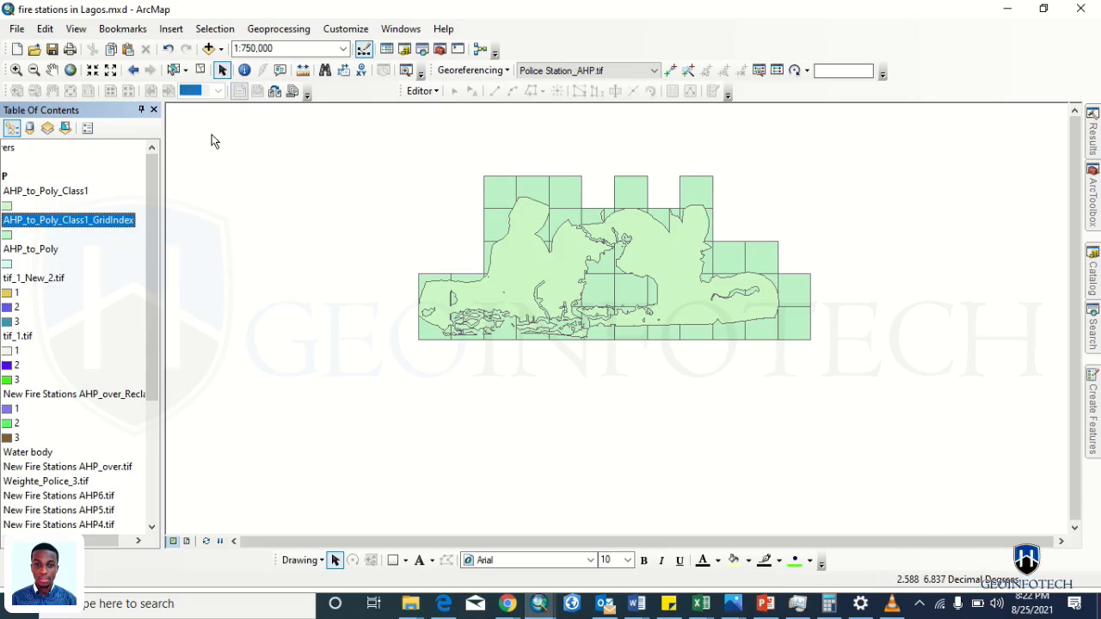
pyautogui.click(53, 72)
pyautogui.moveTo(359, 277); pyautogui.dragTo(528, 241)
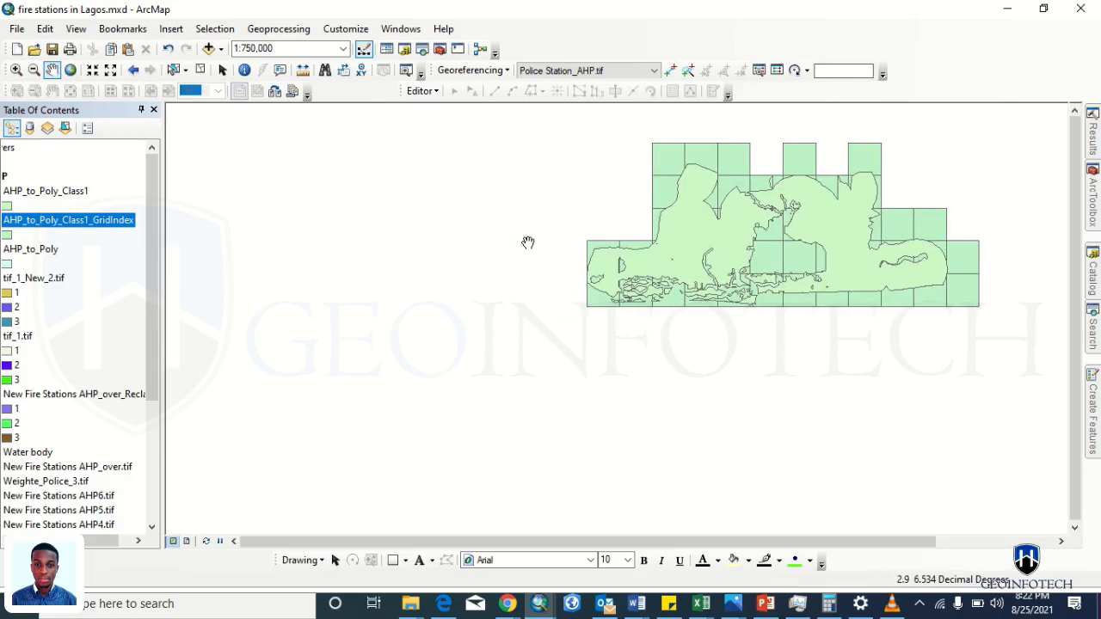
pyautogui.click(102, 238)
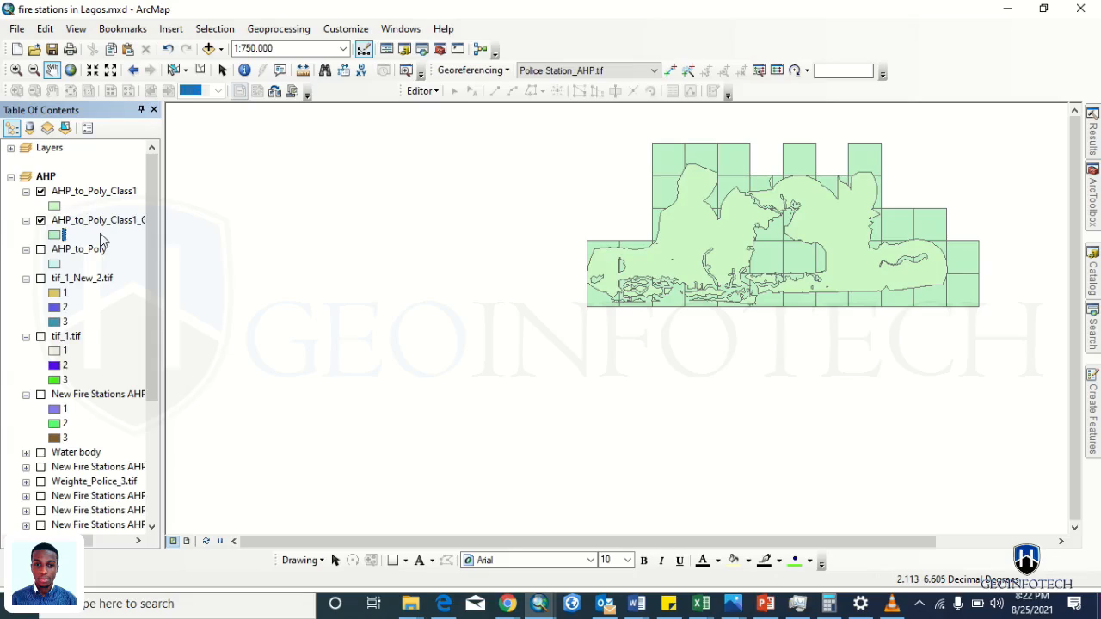
pyautogui.click(56, 207)
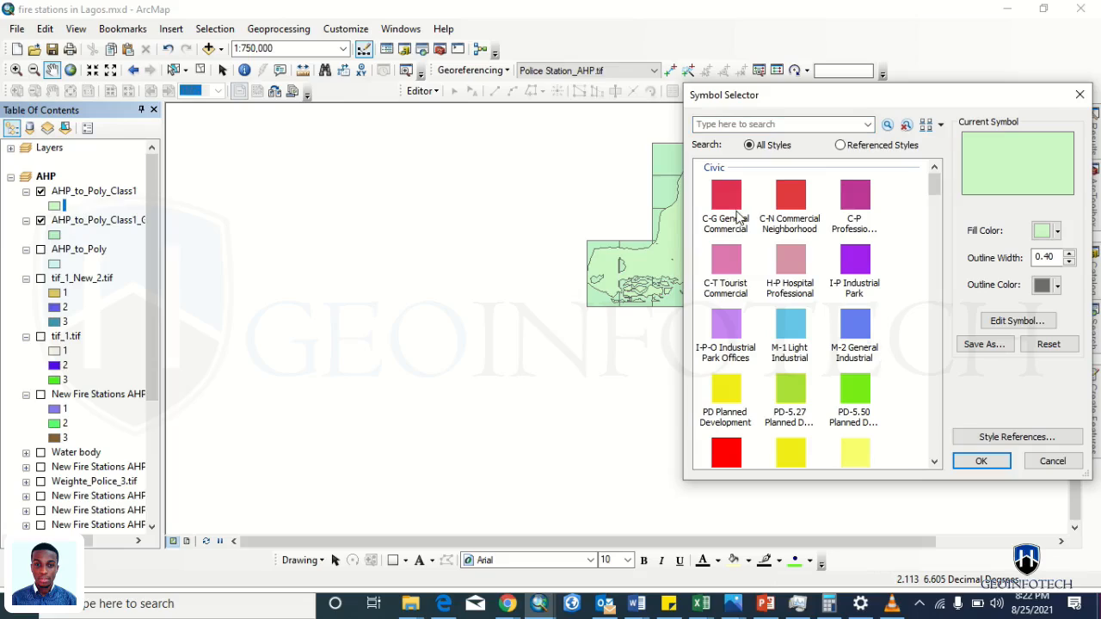
# - Fill AHP_to_Poly_Class1 with the red C-G General Commercial symbol and open its Layer Properties
pyautogui.click(729, 206)
pyautogui.click(998, 461)
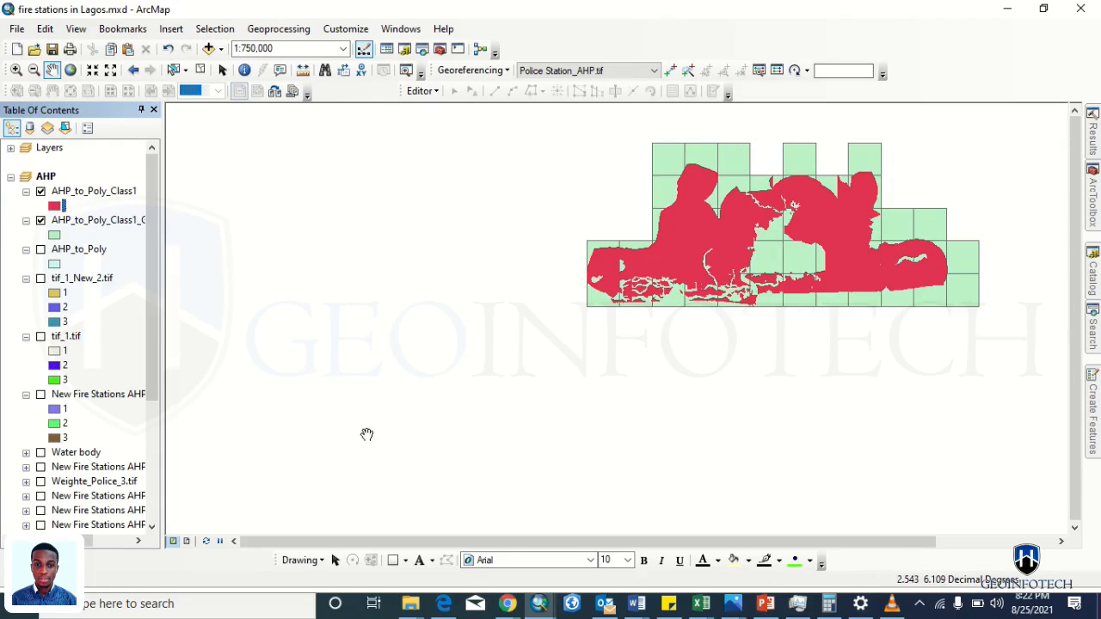
pyautogui.rightClick(57, 196)
pyautogui.doubleClick(56, 195)
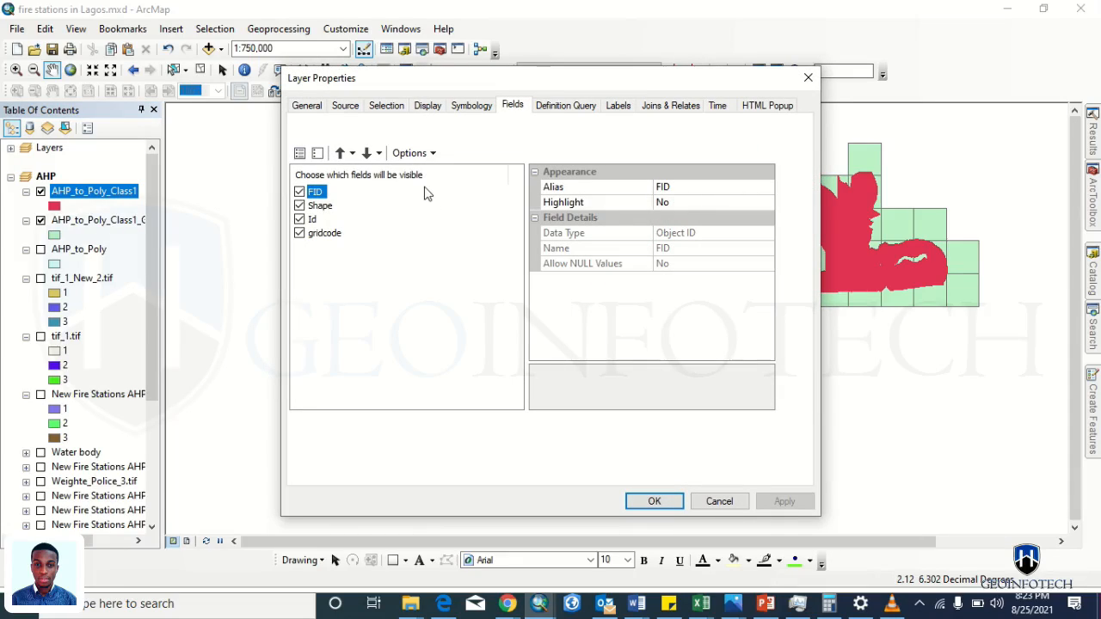
# - Set AHP_to_Poly_Class1's display transparency to 50% so the grid cells show through
pyautogui.click(425, 108)
pyautogui.click(414, 142)
pyautogui.write('5')
pyautogui.press('Return')
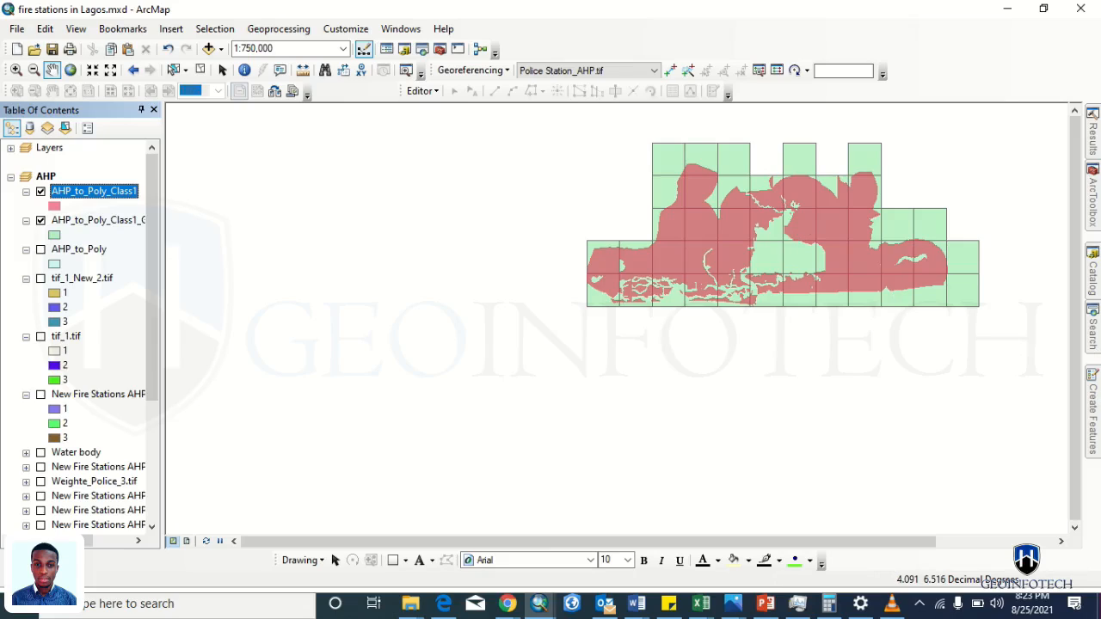
pyautogui.click(1093, 329)
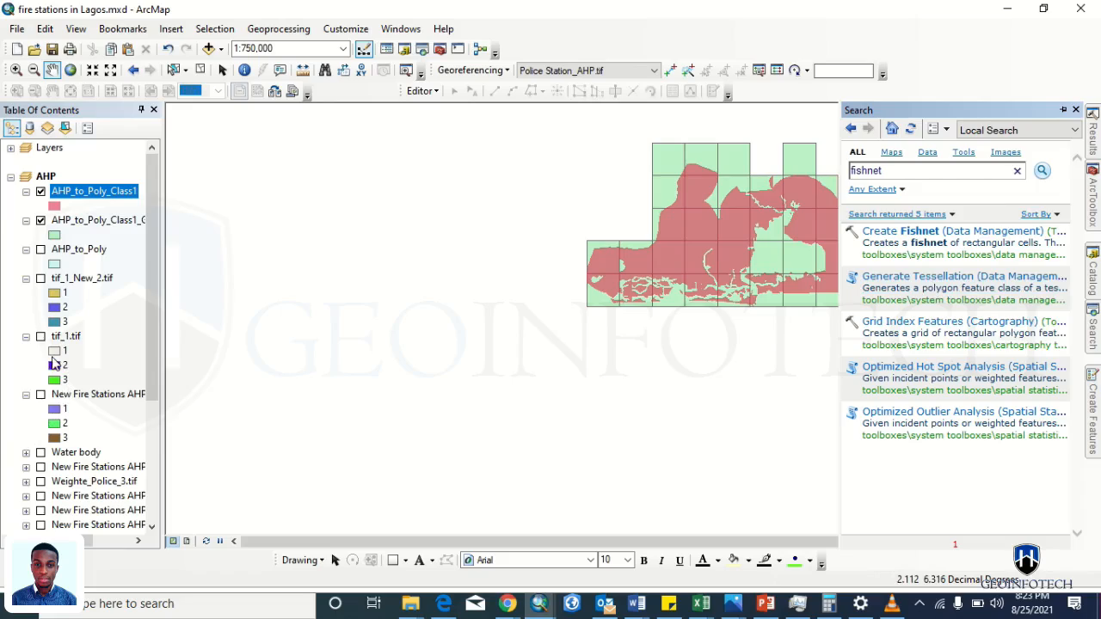
# - Open Create Fishnet, look over its Template Extent options, then close it unused and switch windows
pyautogui.click(946, 230)
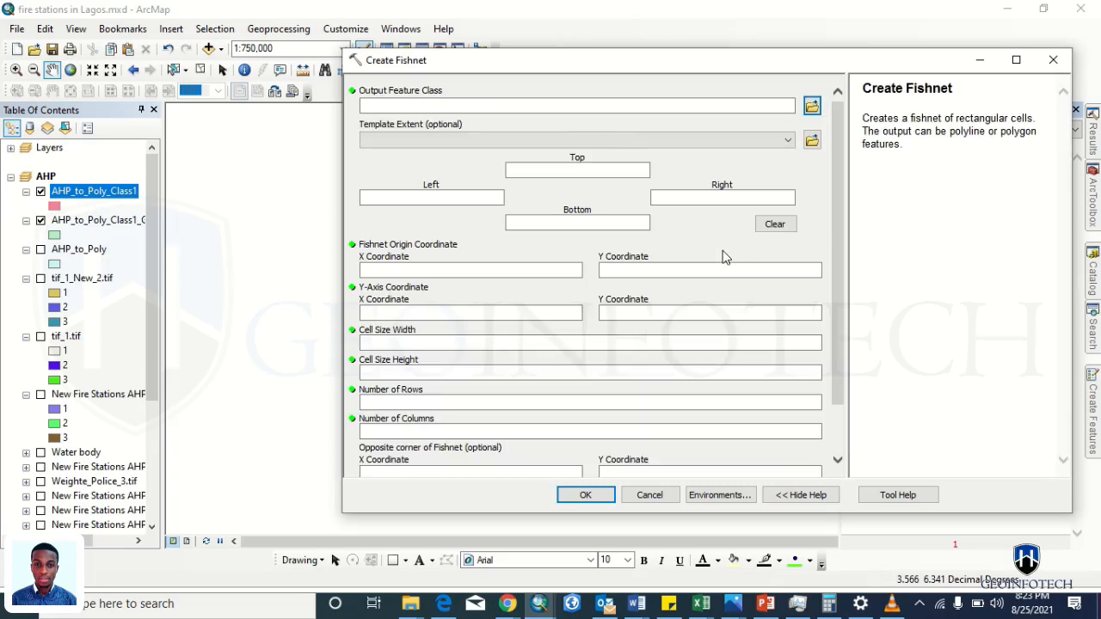
pyautogui.moveTo(835, 222); pyautogui.dragTo(837, 397)
pyautogui.moveTo(834, 330); pyautogui.dragTo(830, 244)
pyautogui.click(787, 141)
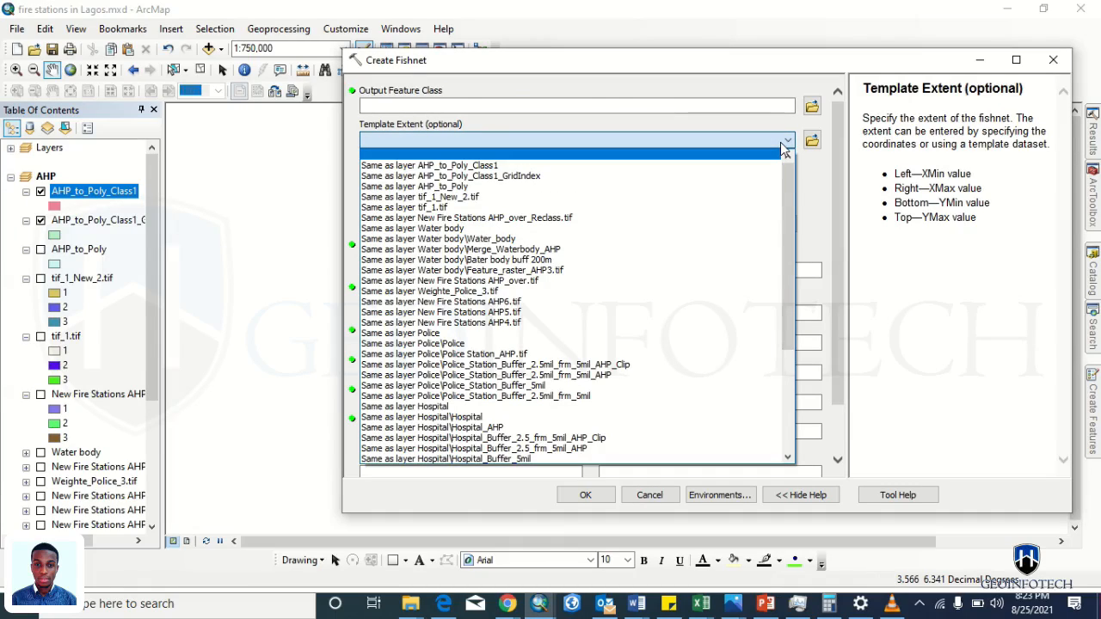
pyautogui.click(782, 148)
pyautogui.moveTo(837, 174); pyautogui.dragTo(843, 309)
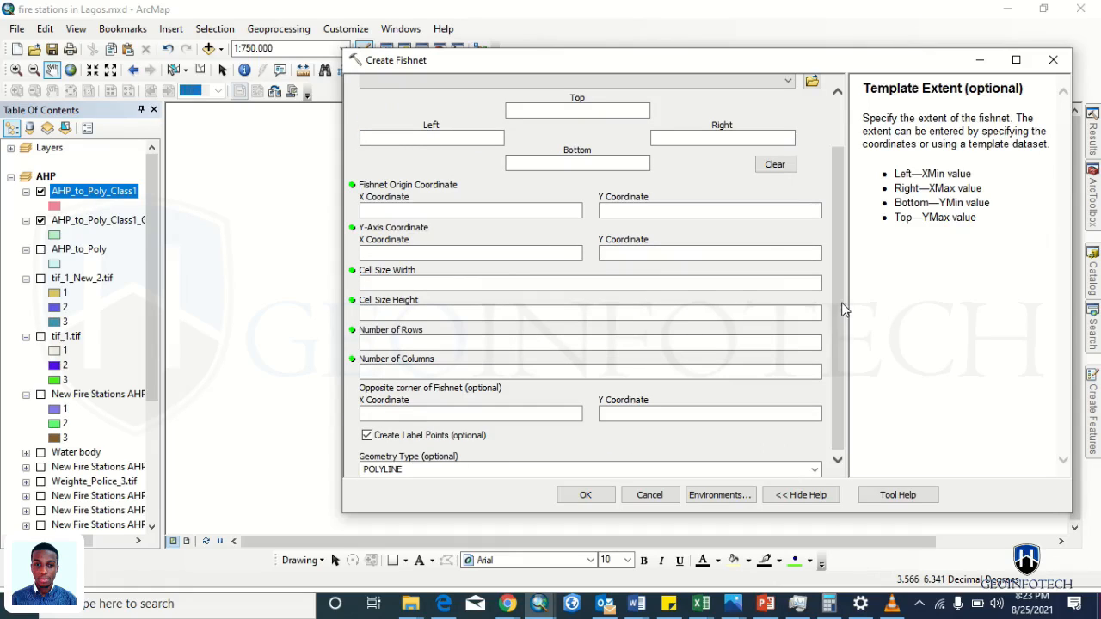
pyautogui.click(1053, 60)
pyautogui.hotkey('alt', 'Tab')
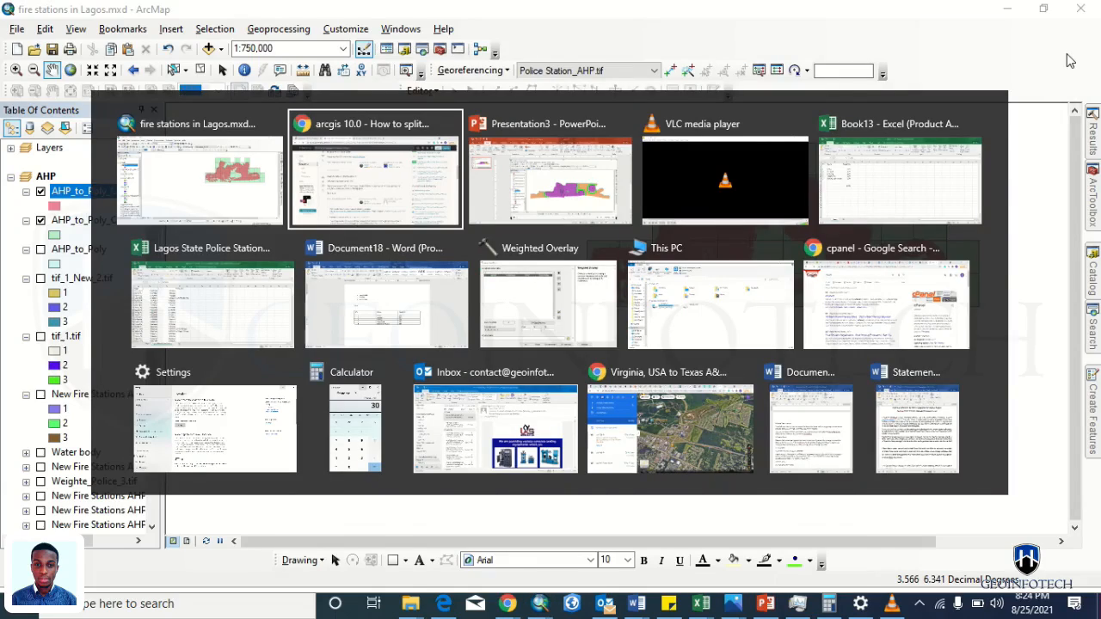
# - Reread the StackExchange answer recommending the fishnet tool, highlighting its text briefly
pyautogui.scroll(-1, 731, 215)
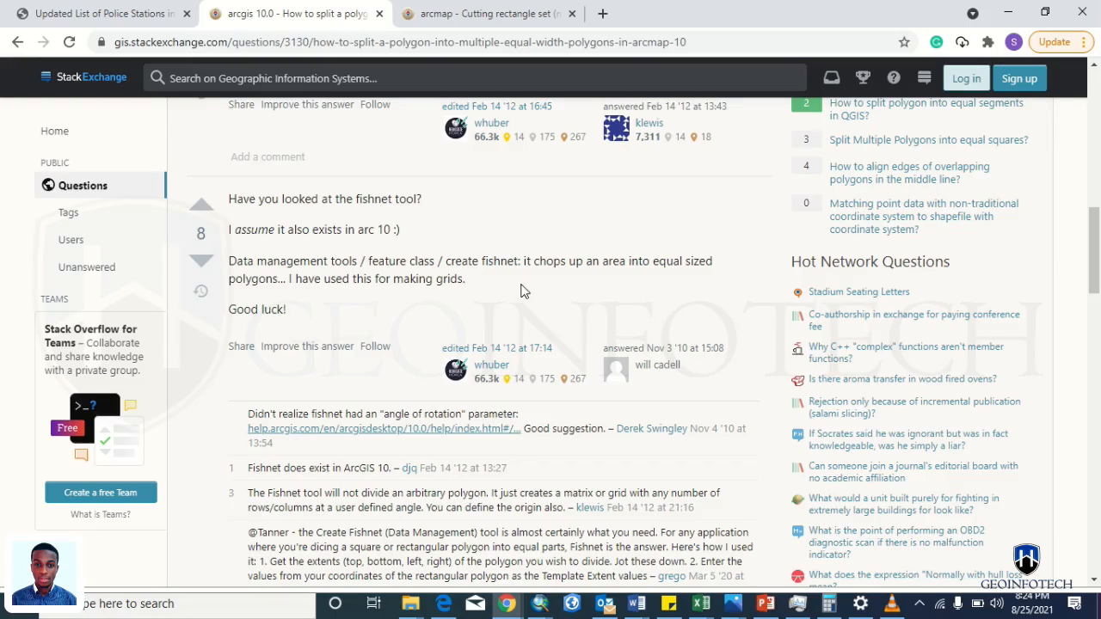
pyautogui.moveTo(465, 278); pyautogui.dragTo(229, 258)
pyautogui.click(232, 262)
# - Reopen Create Fishnet and set its Template Extent to Same as layer AHP_to_Poly_Class1
pyautogui.hotkey('alt', 'Tab')
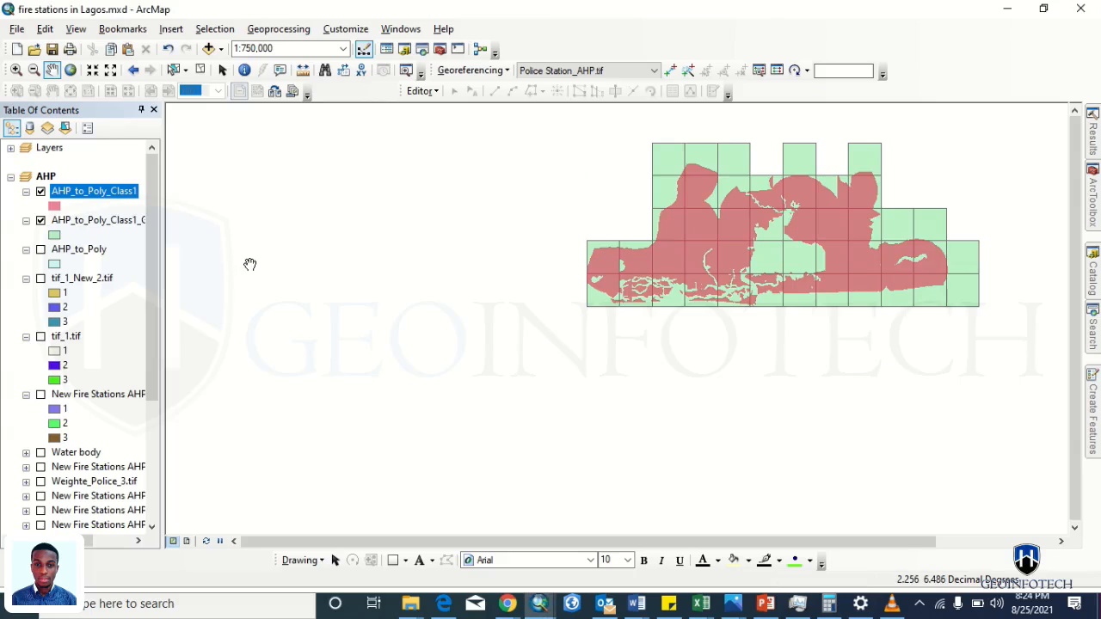
pyautogui.click(1098, 346)
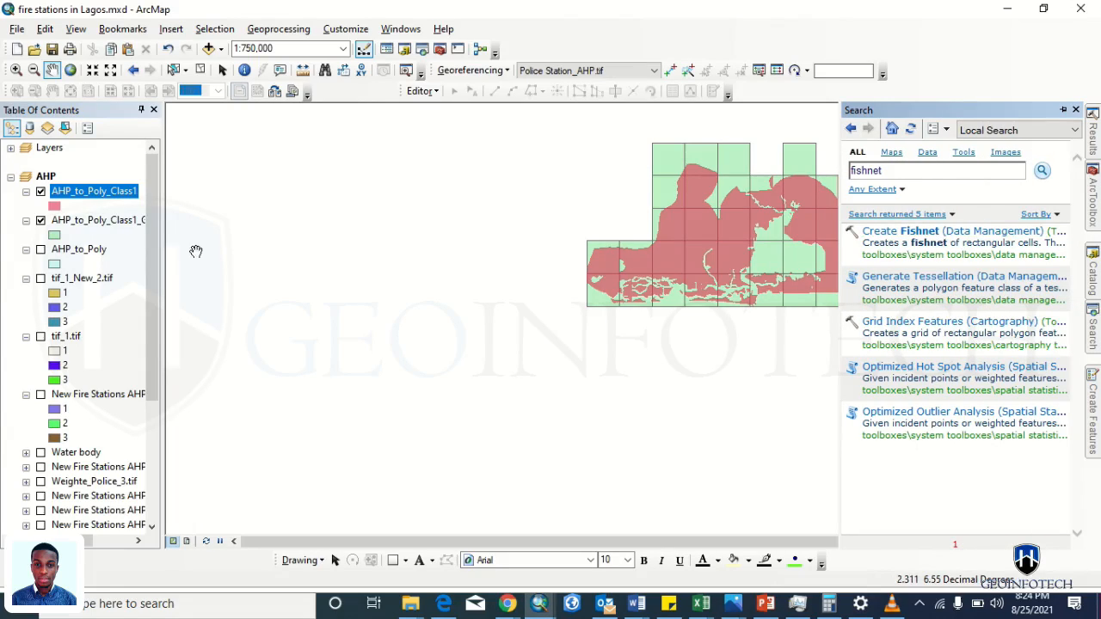
pyautogui.doubleClick(915, 231)
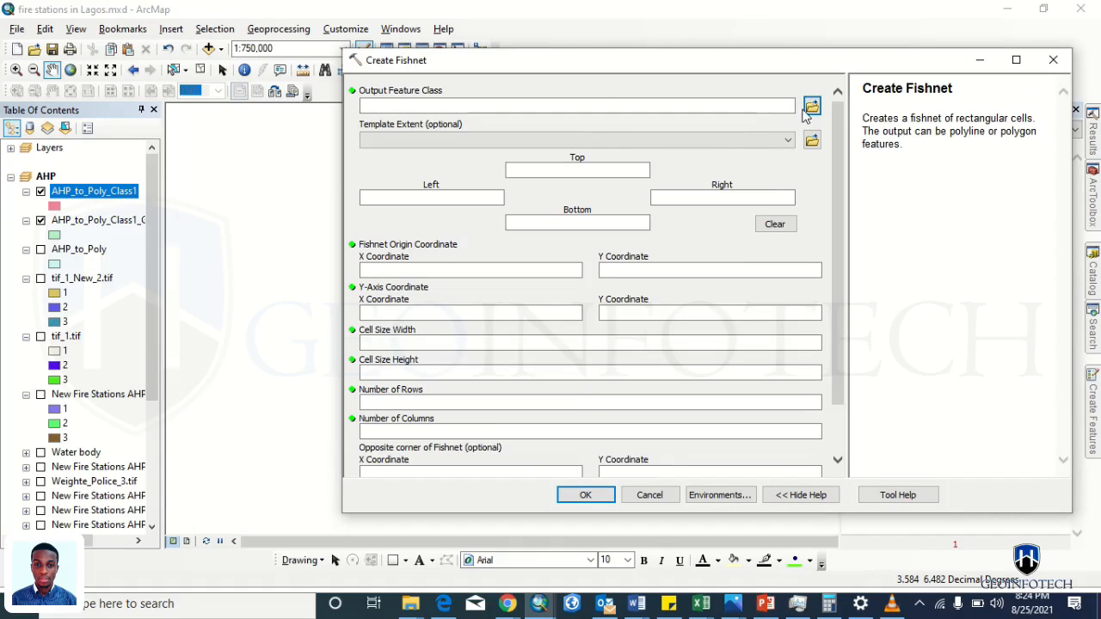
pyautogui.click(811, 109)
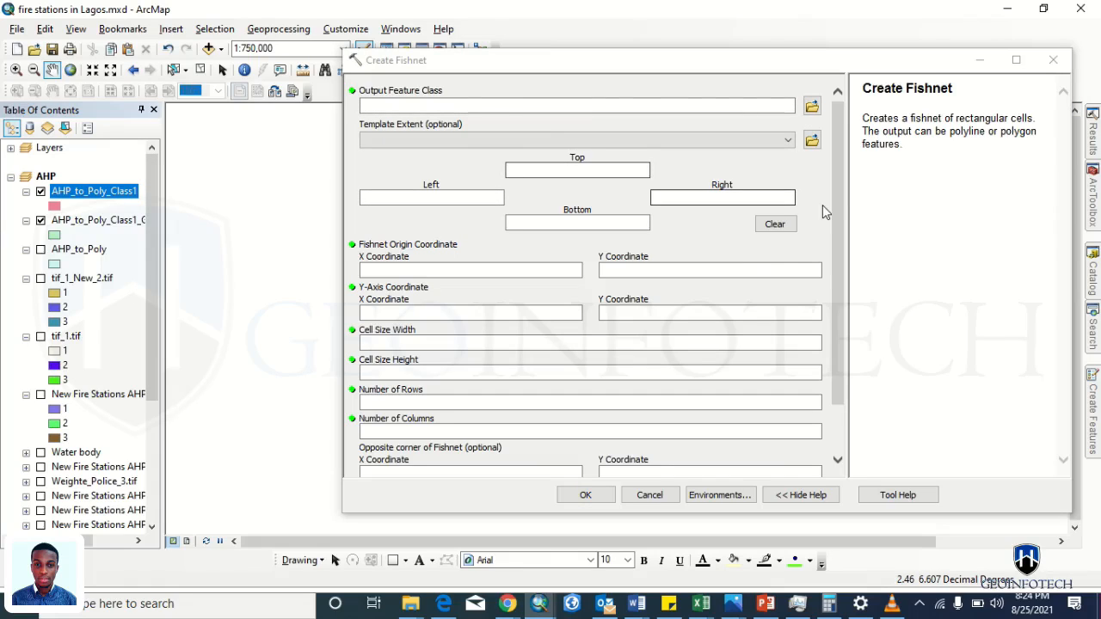
pyautogui.click(787, 141)
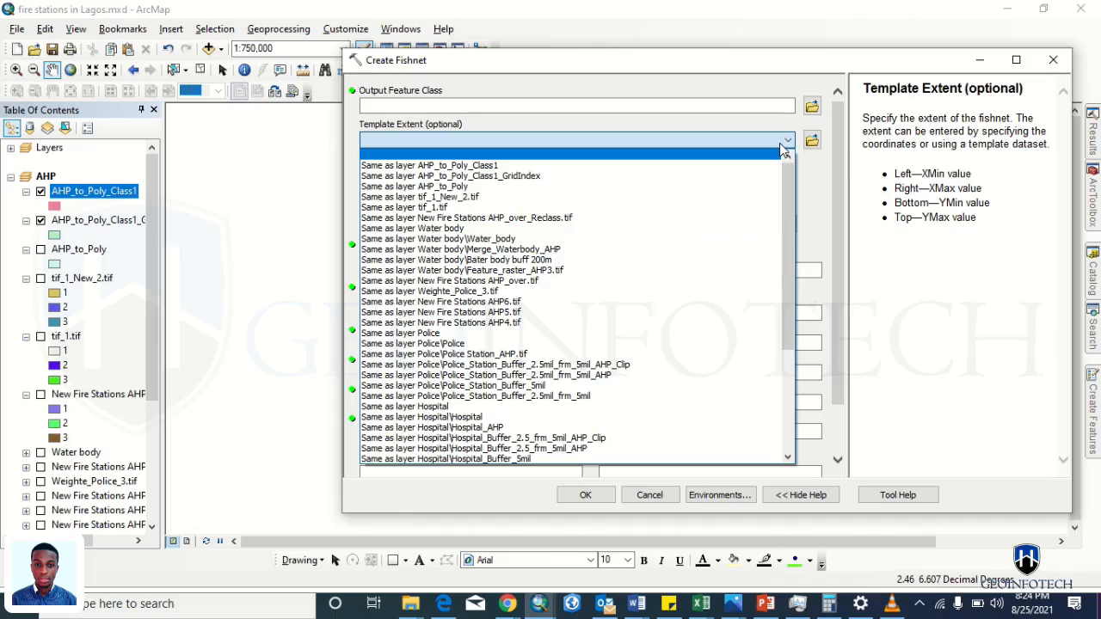
pyautogui.click(782, 149)
pyautogui.click(783, 143)
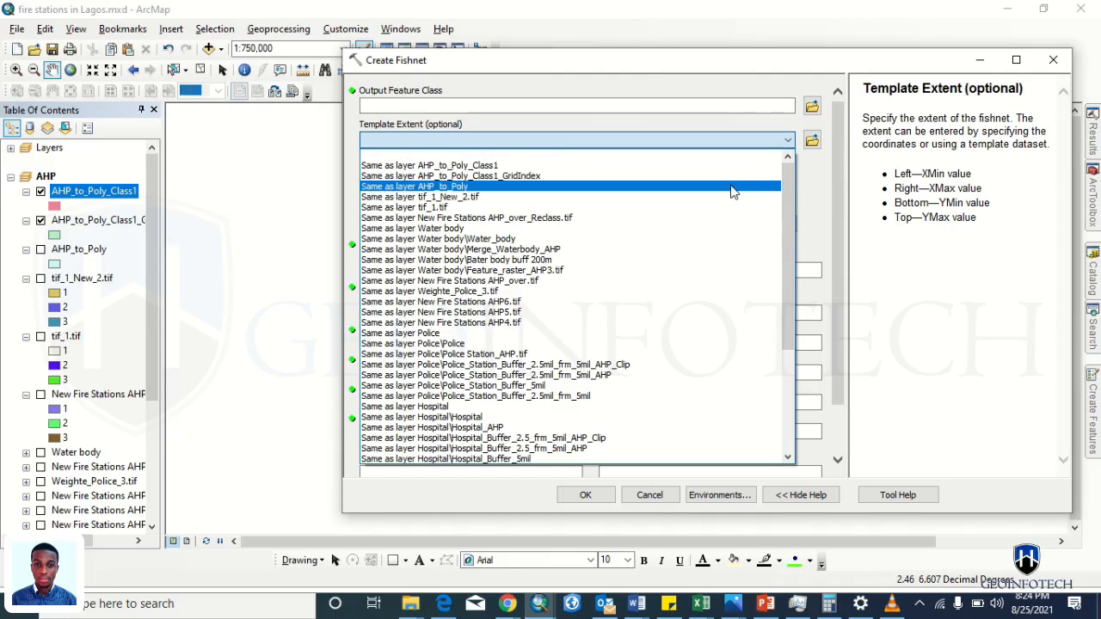
pyautogui.click(702, 172)
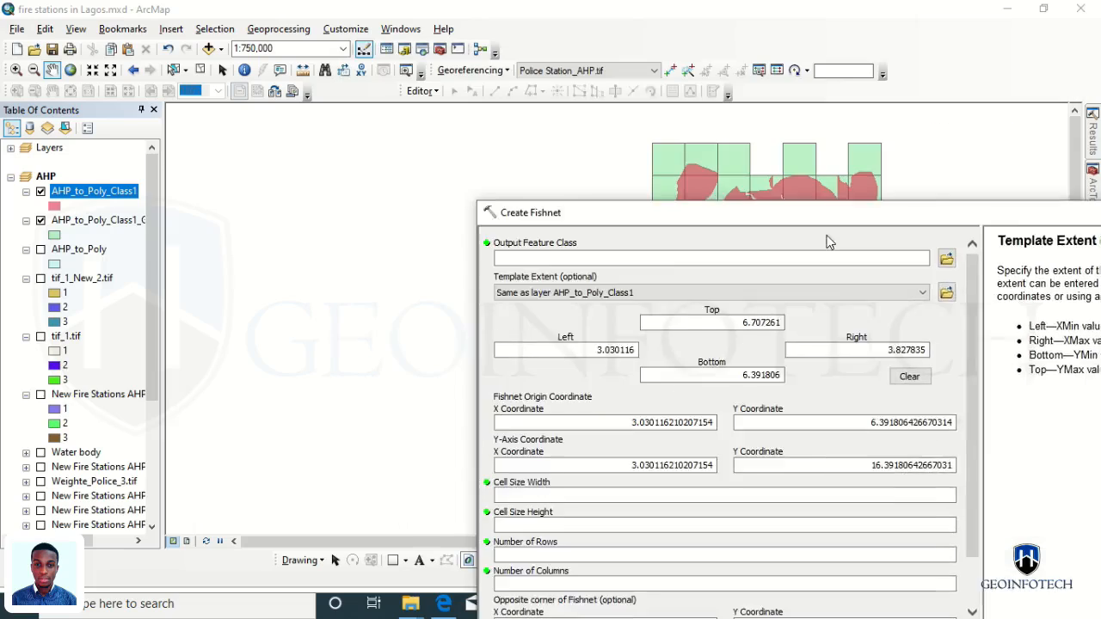
pyautogui.moveTo(683, 67); pyautogui.dragTo(577, 70)
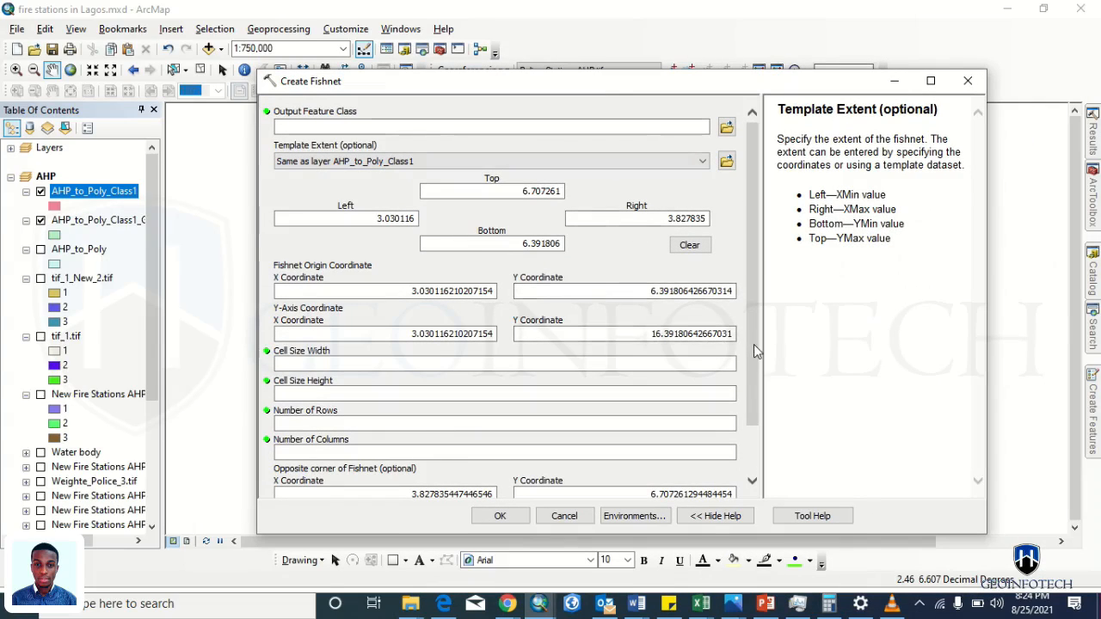
# - Name the fishnet output after AHP_to_Poly_Class1 and dismiss the missing cell size error
pyautogui.click(726, 127)
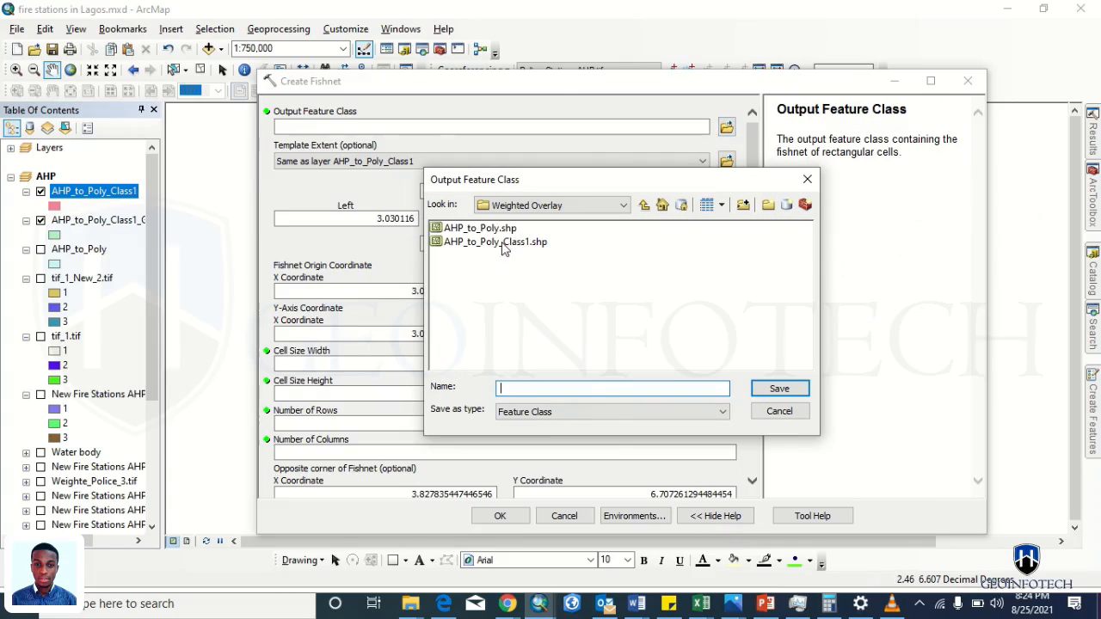
pyautogui.click(502, 243)
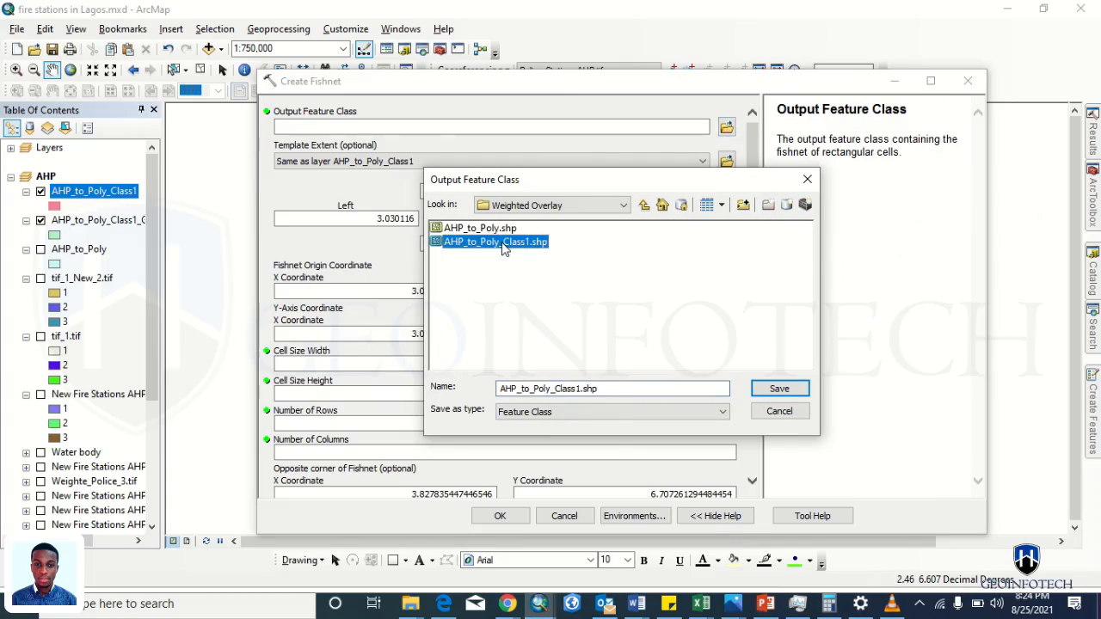
pyautogui.click(579, 389)
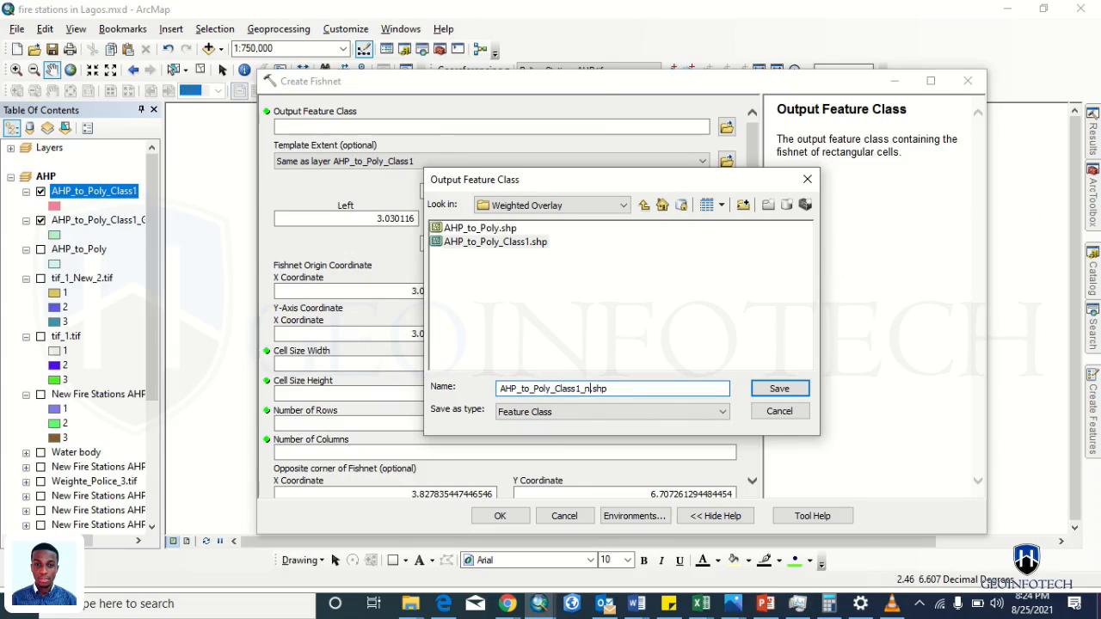
pyautogui.press('Return')
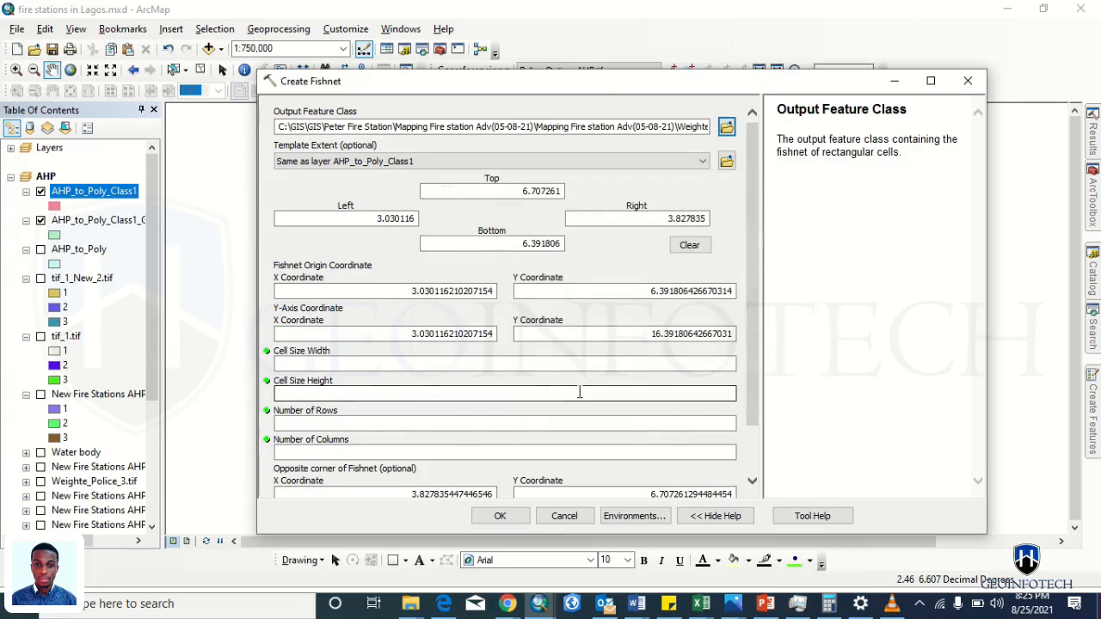
pyautogui.click(501, 518)
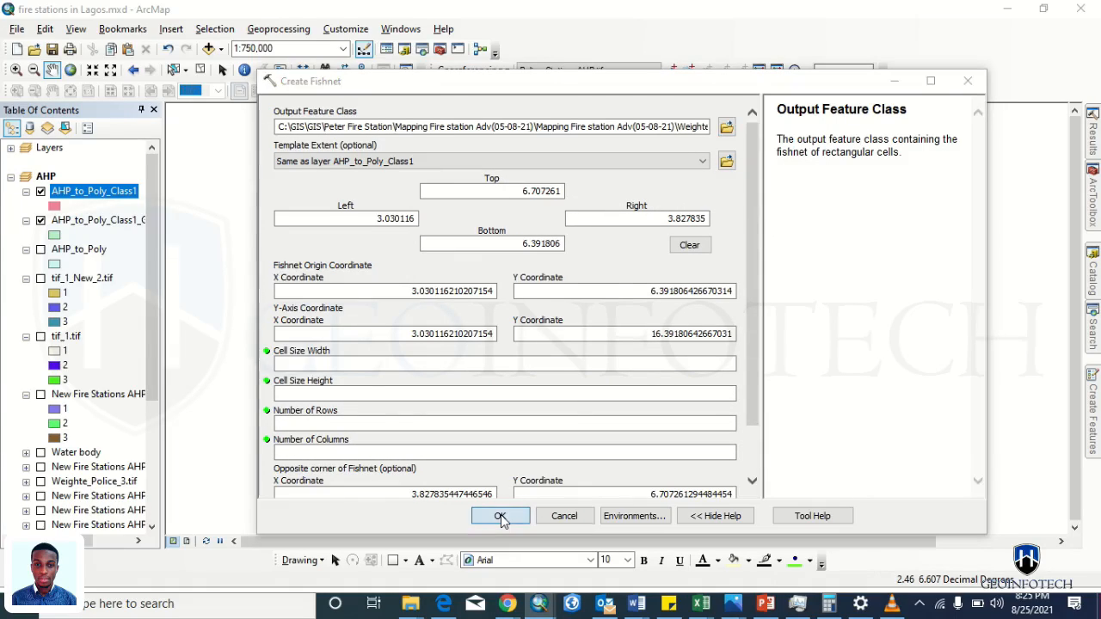
pyautogui.click(675, 389)
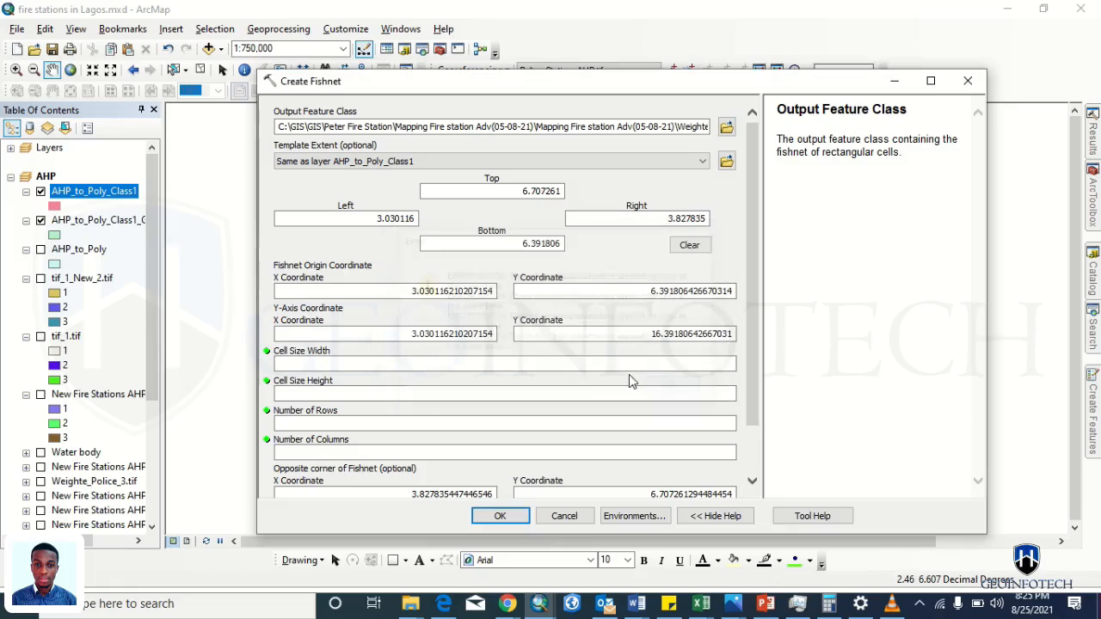
# - Set the fishnet cell width and height to 0.2 and run Create Fishnet
pyautogui.click(554, 367)
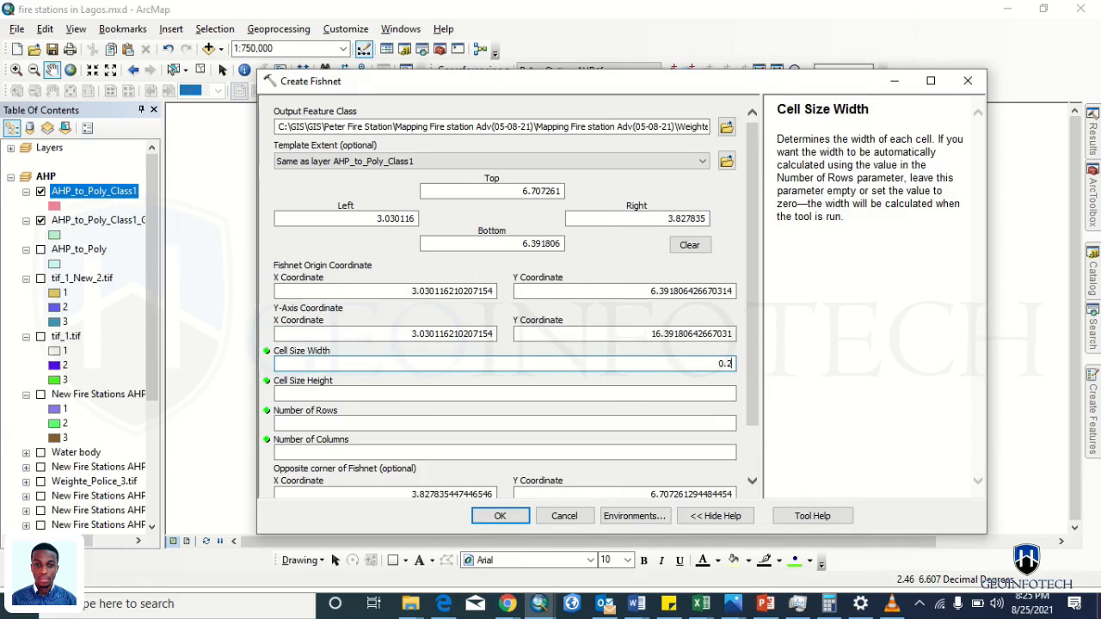
pyautogui.click(547, 394)
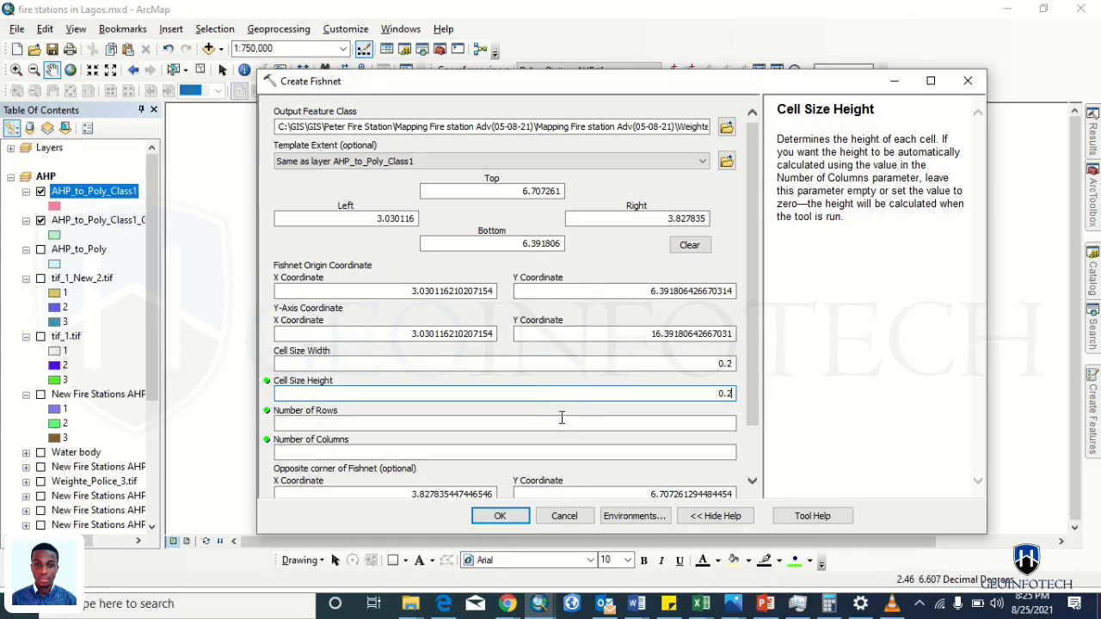
pyautogui.click(603, 423)
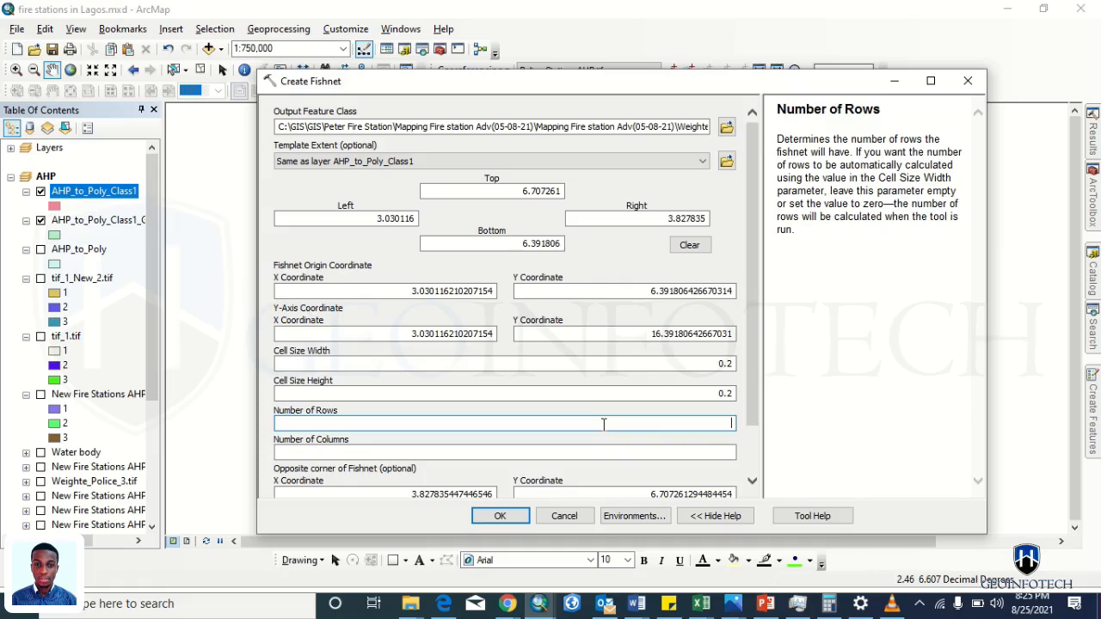
pyautogui.click(515, 518)
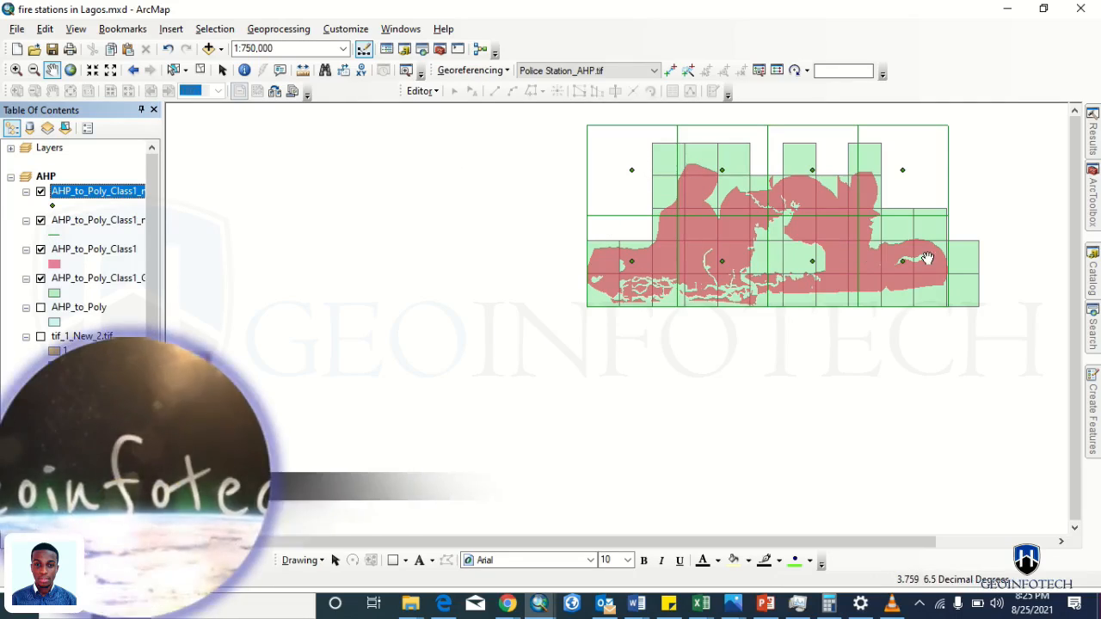
# - Hide the new fishnet label-points and grid-lines layers, then return to the Stack Exchange page
pyautogui.click(40, 192)
pyautogui.click(41, 221)
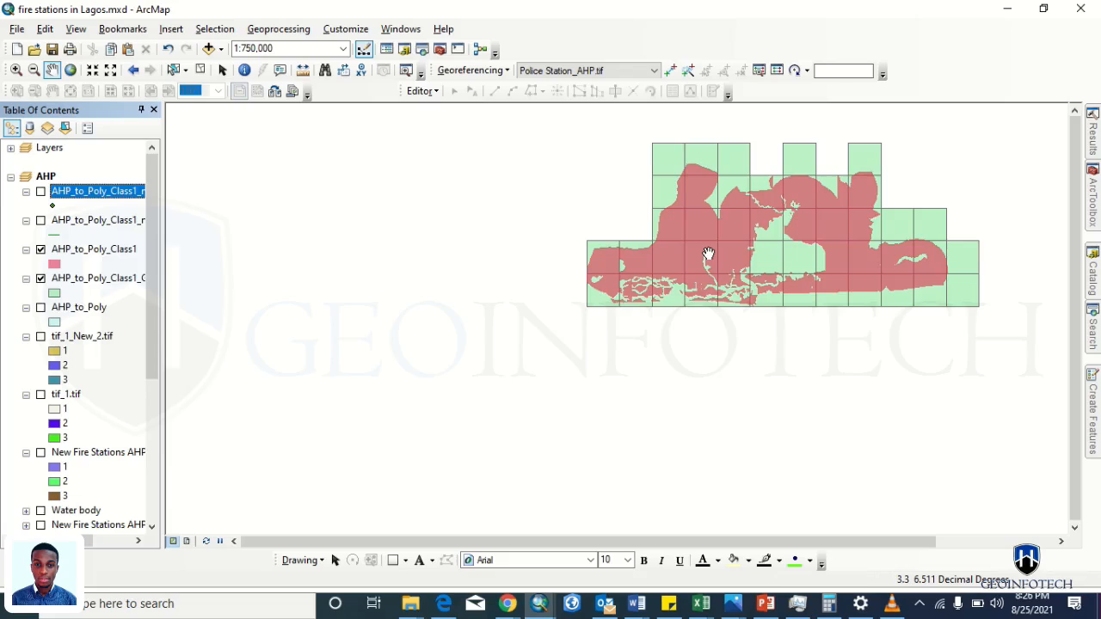
pyautogui.hotkey('alt', 'Tab')
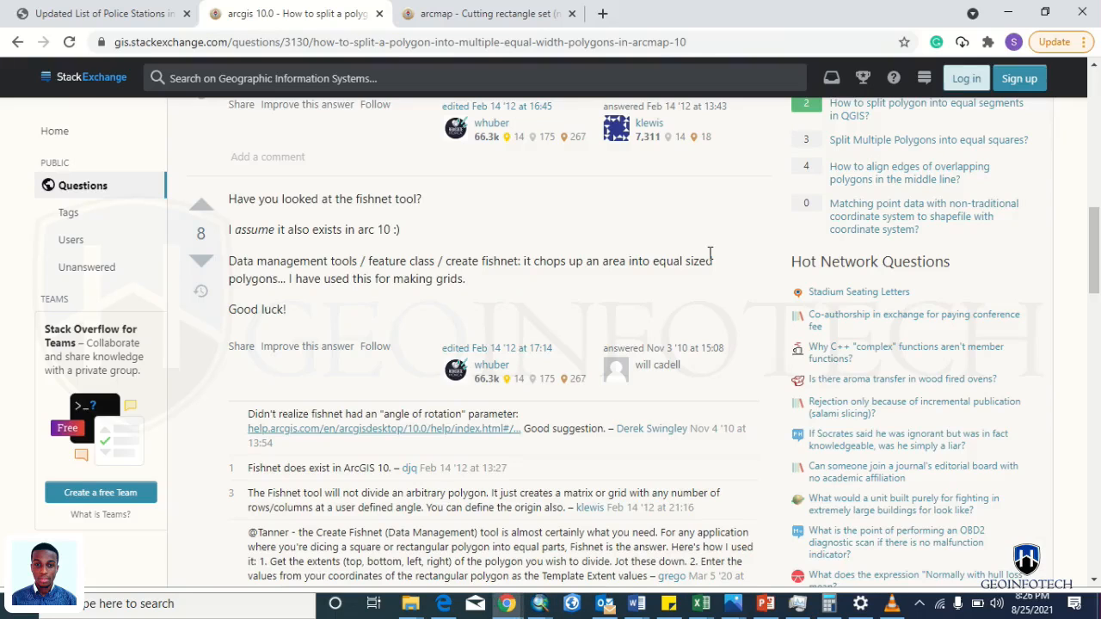
pyautogui.scroll(-3, 516, 389)
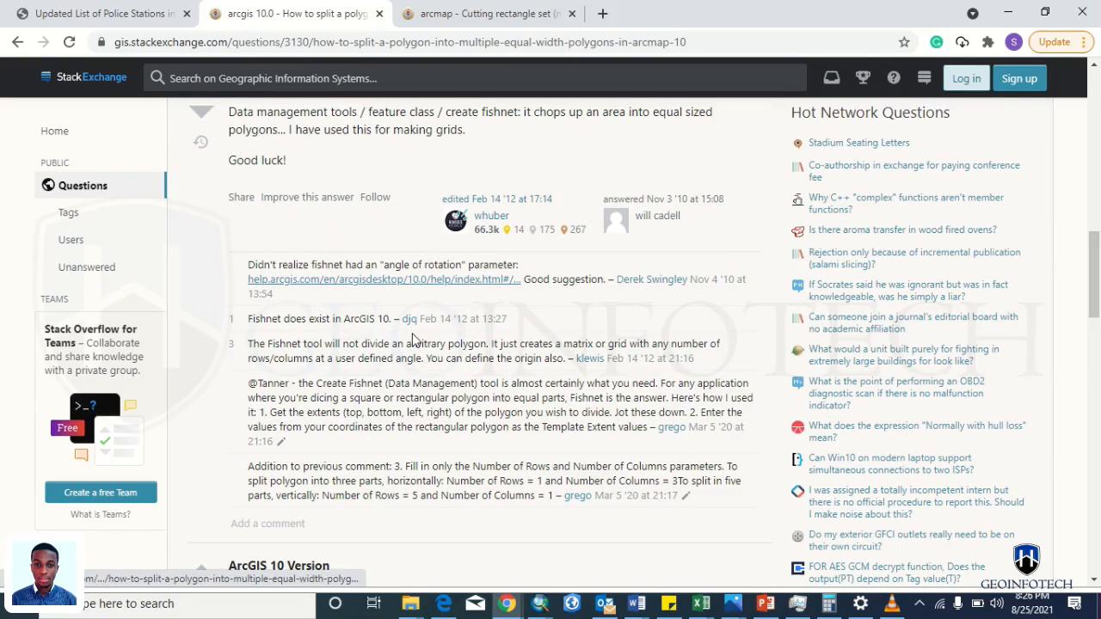
pyautogui.scroll(-3, 409, 351)
pyautogui.scroll(-3, 410, 351)
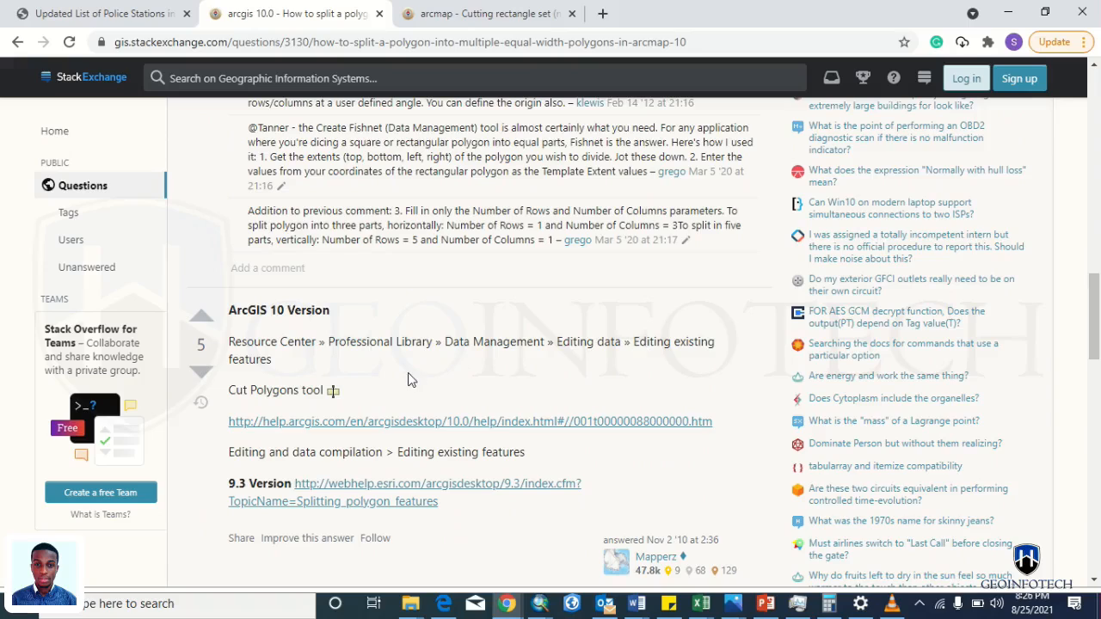
pyautogui.scroll(-1, 410, 378)
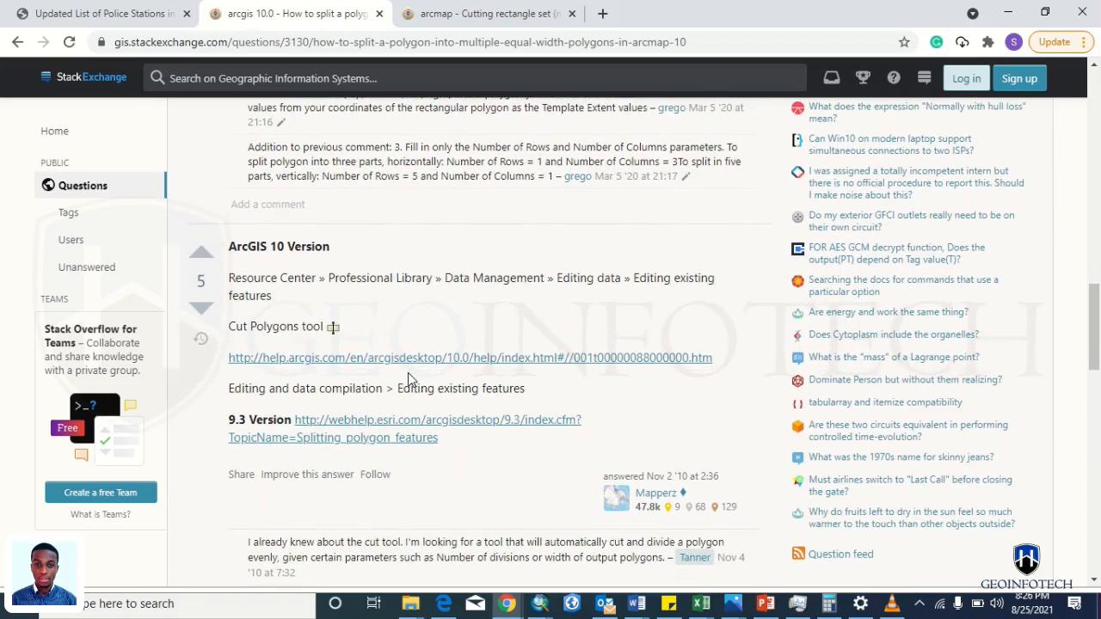
pyautogui.scroll(-1, 410, 380)
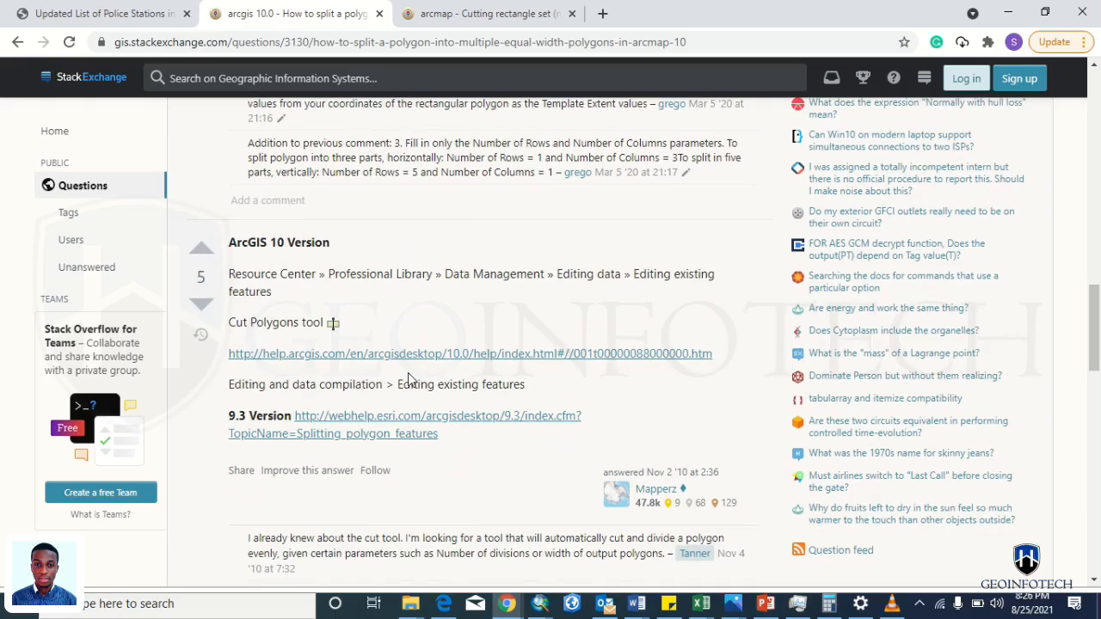
pyautogui.scroll(-1, 409, 378)
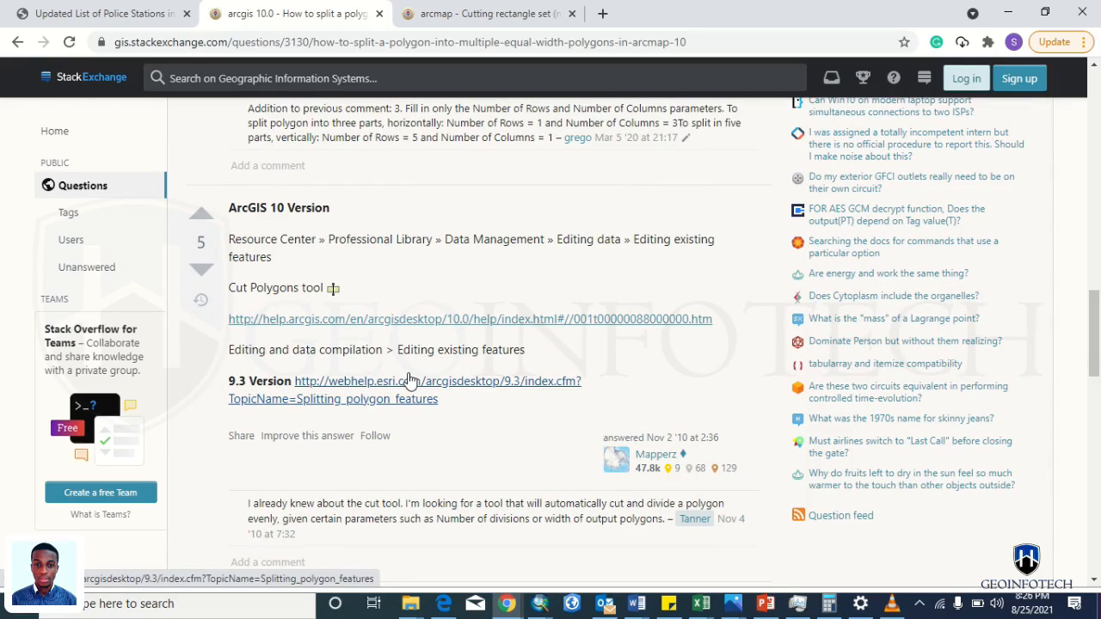
pyautogui.scroll(-3, 409, 380)
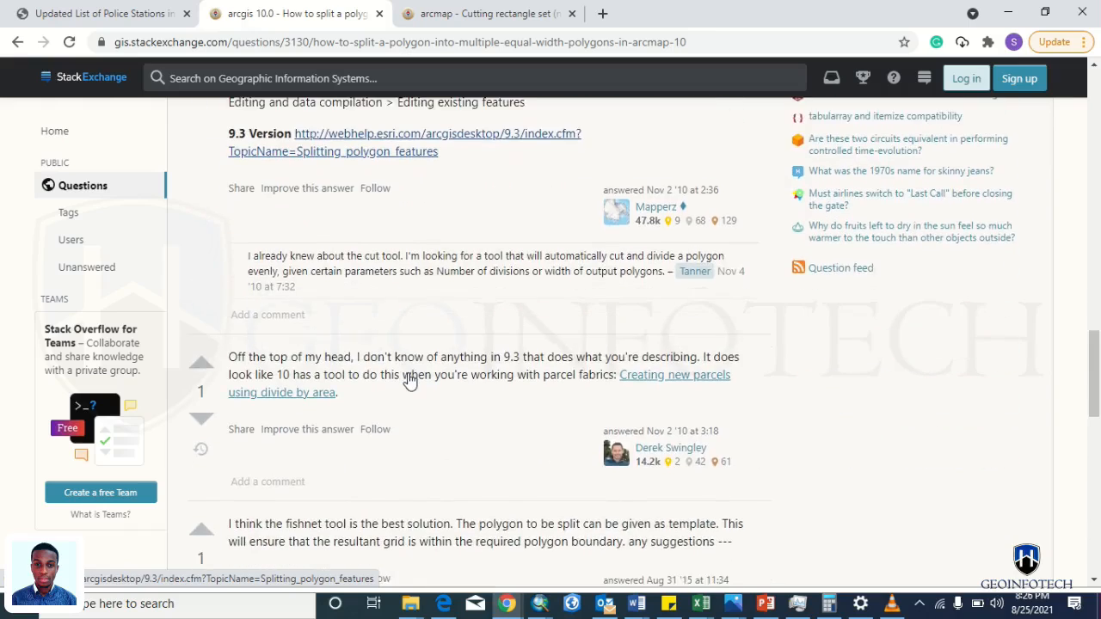
pyautogui.scroll(-3, 408, 379)
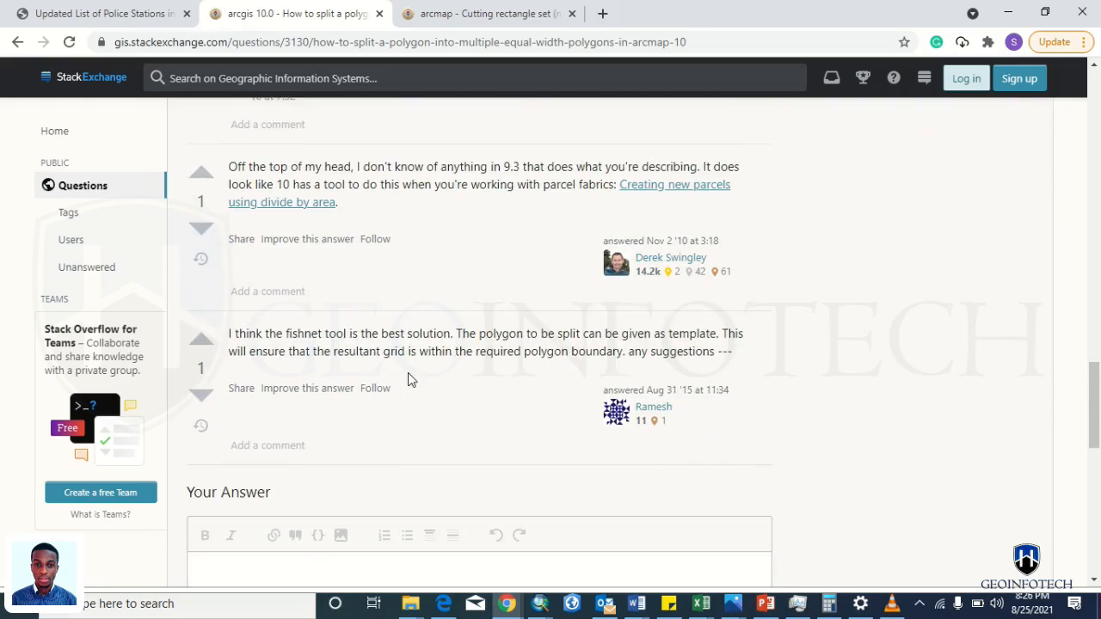
pyautogui.scroll(-10, 408, 379)
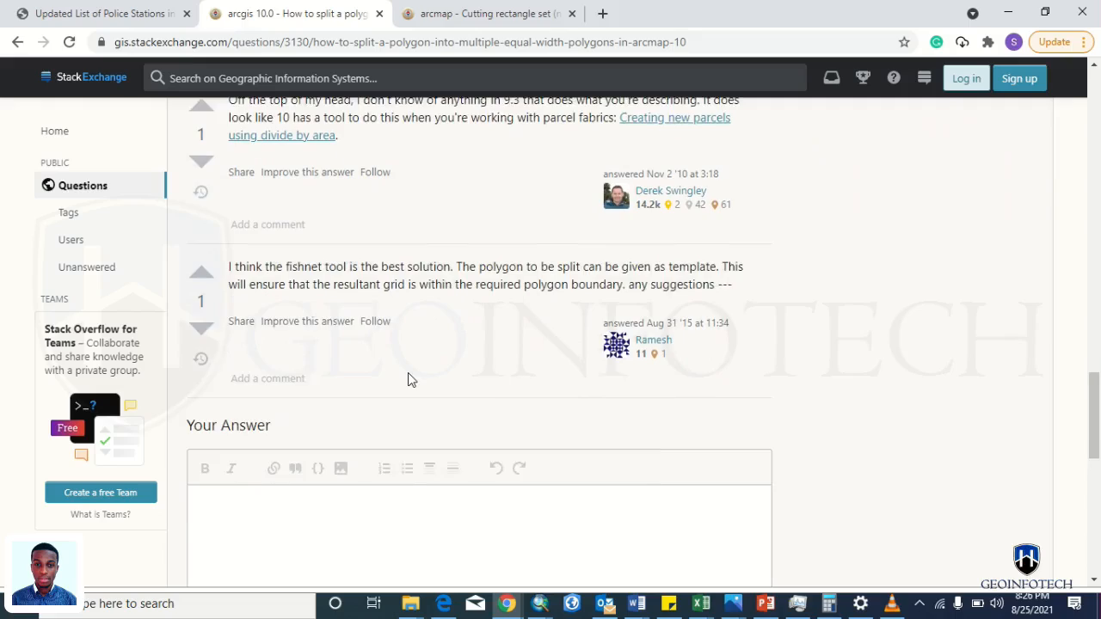
pyautogui.scroll(20, 408, 375)
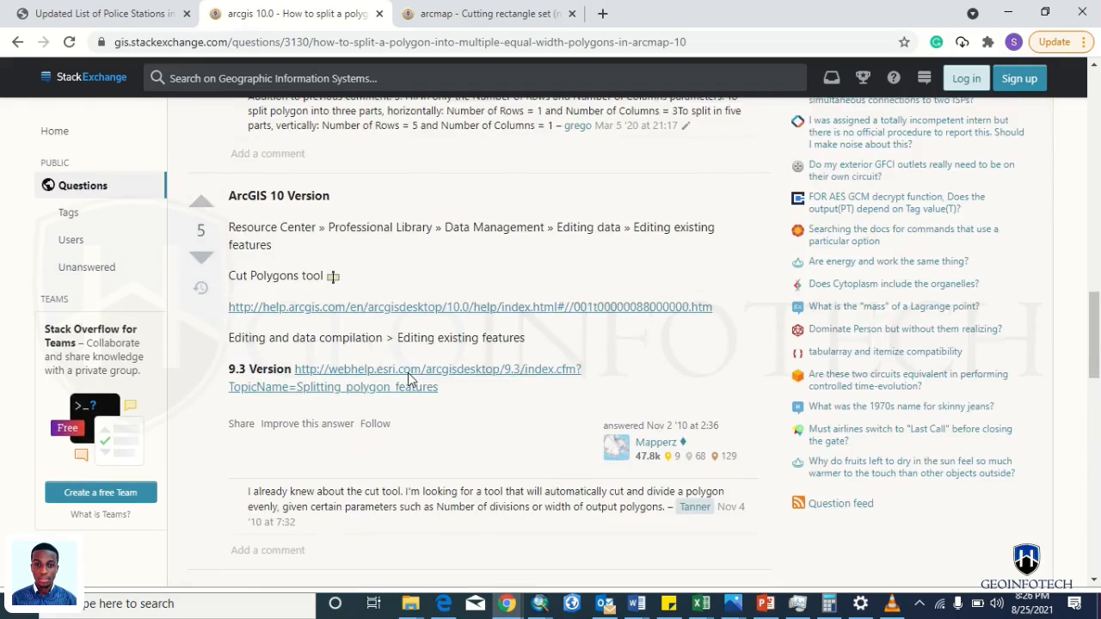
pyautogui.scroll(1, 408, 379)
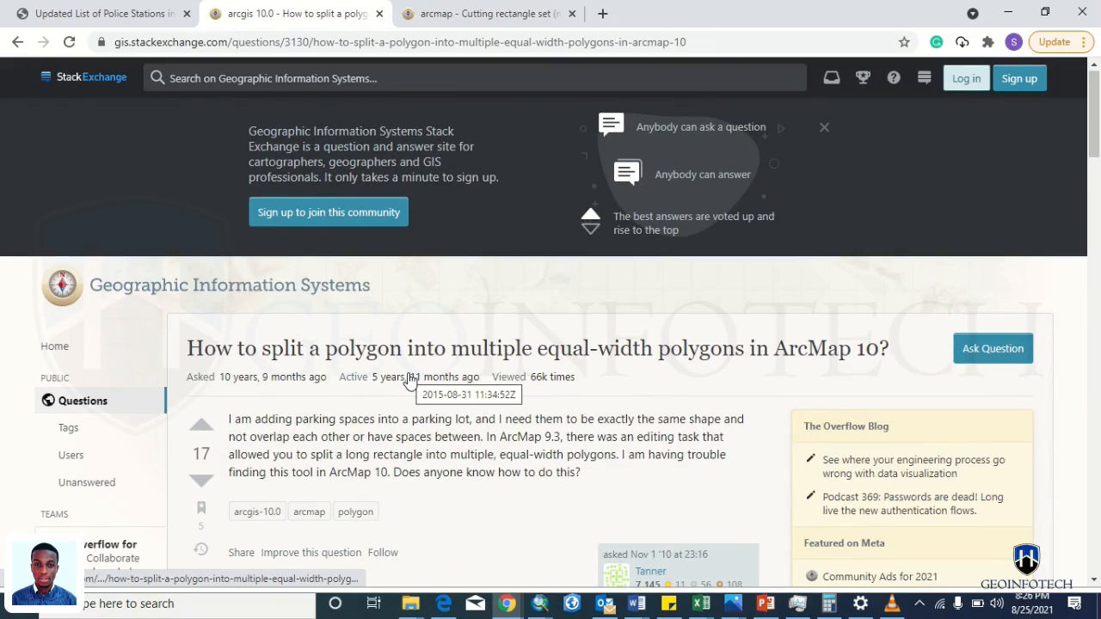
pyautogui.hotkey('alt', 'Tab')
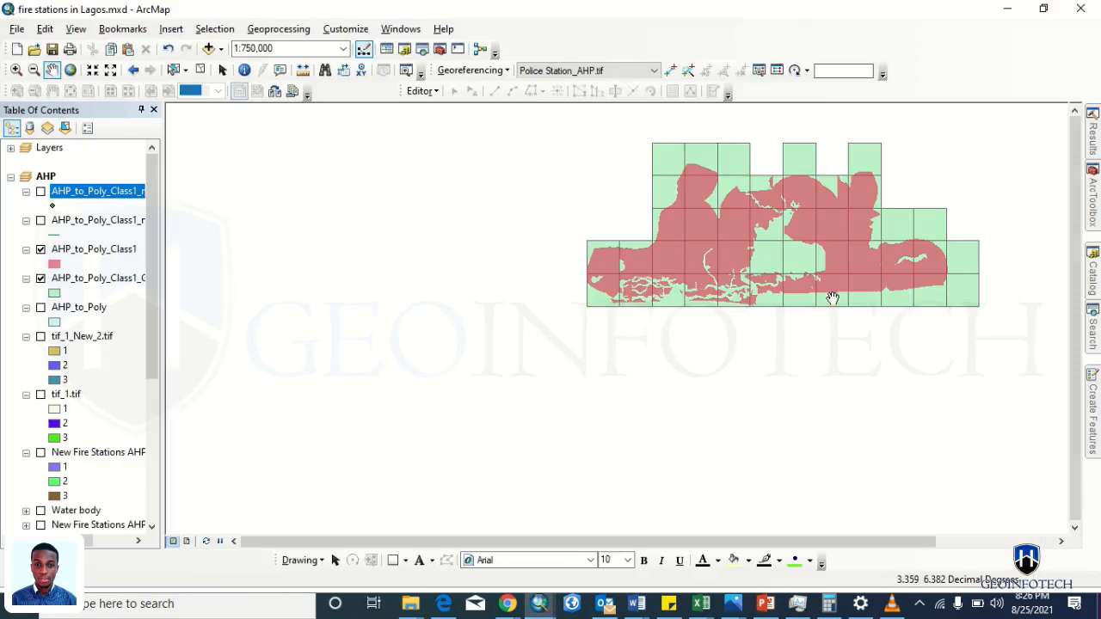
# - Copy the Grid Index Features result name from the Results window and return to Chrome
pyautogui.moveTo(1092, 198)
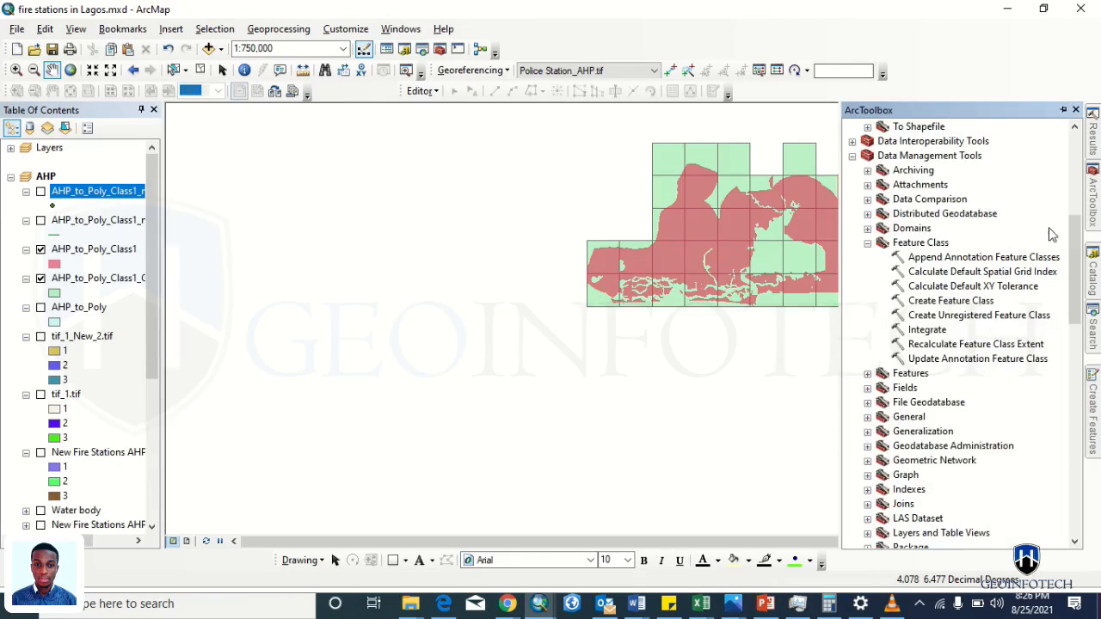
pyautogui.moveTo(1097, 146)
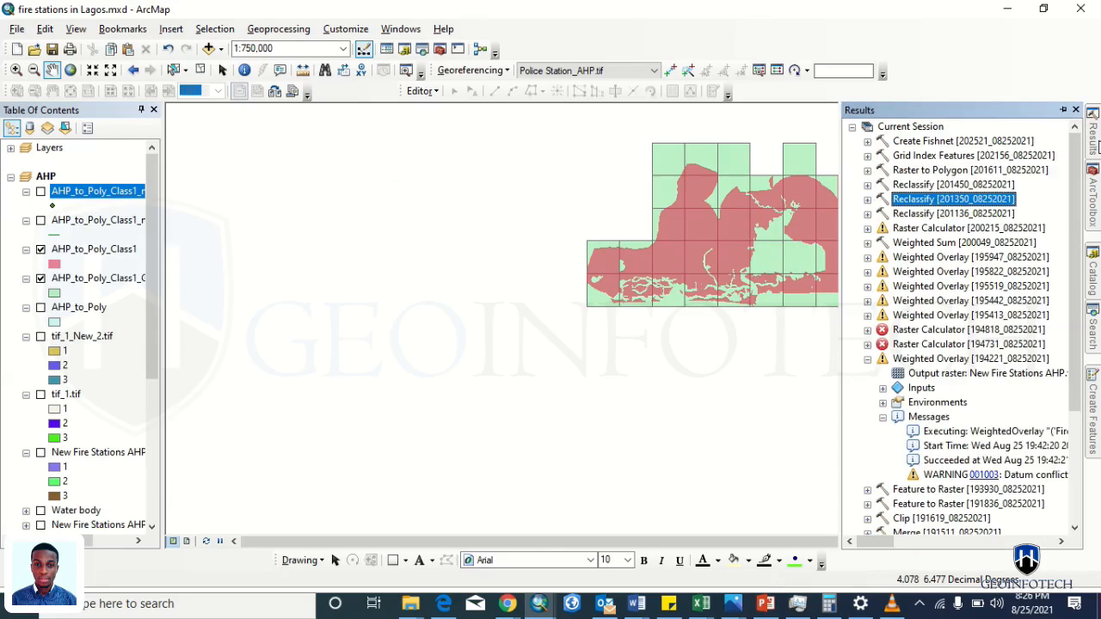
pyautogui.click(962, 156)
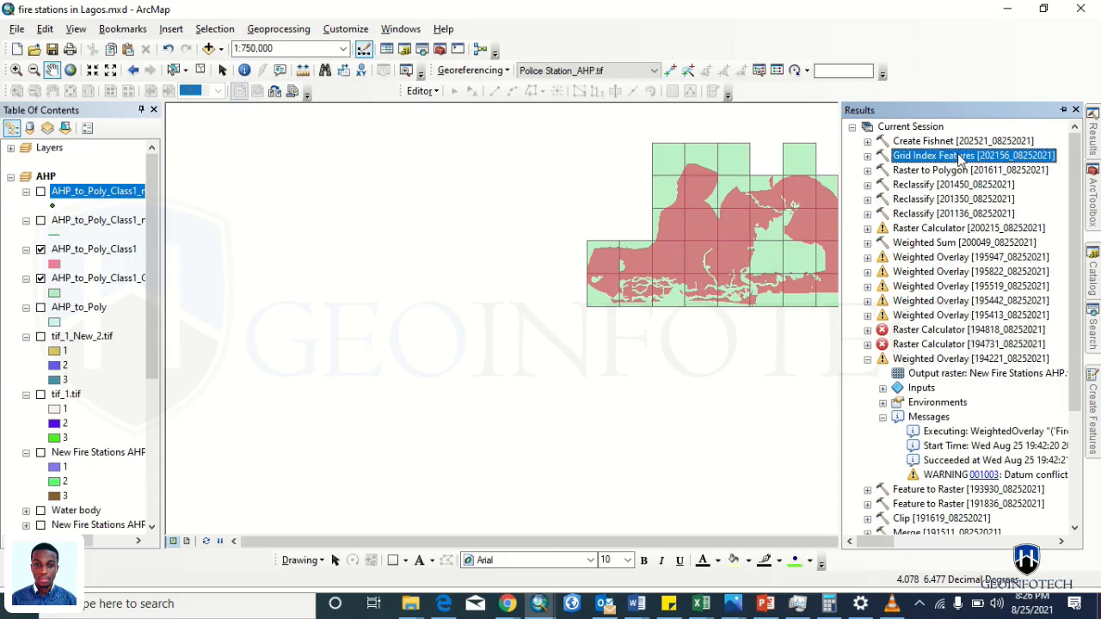
pyautogui.click(961, 156)
pyautogui.hotkey('ctrl', 'c')
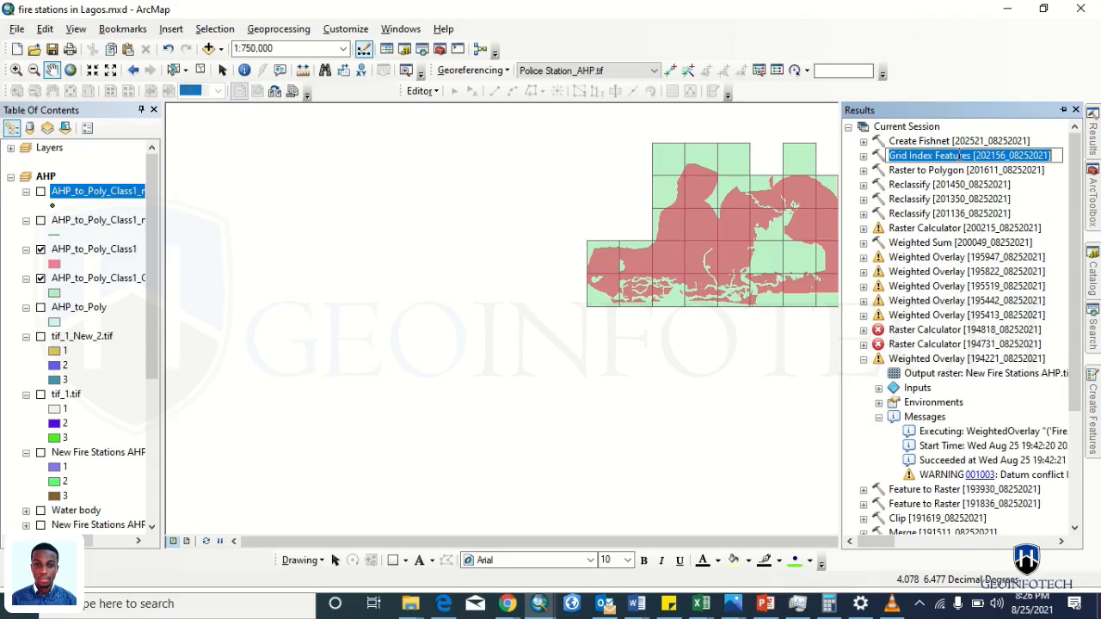
pyautogui.moveTo(1093, 322)
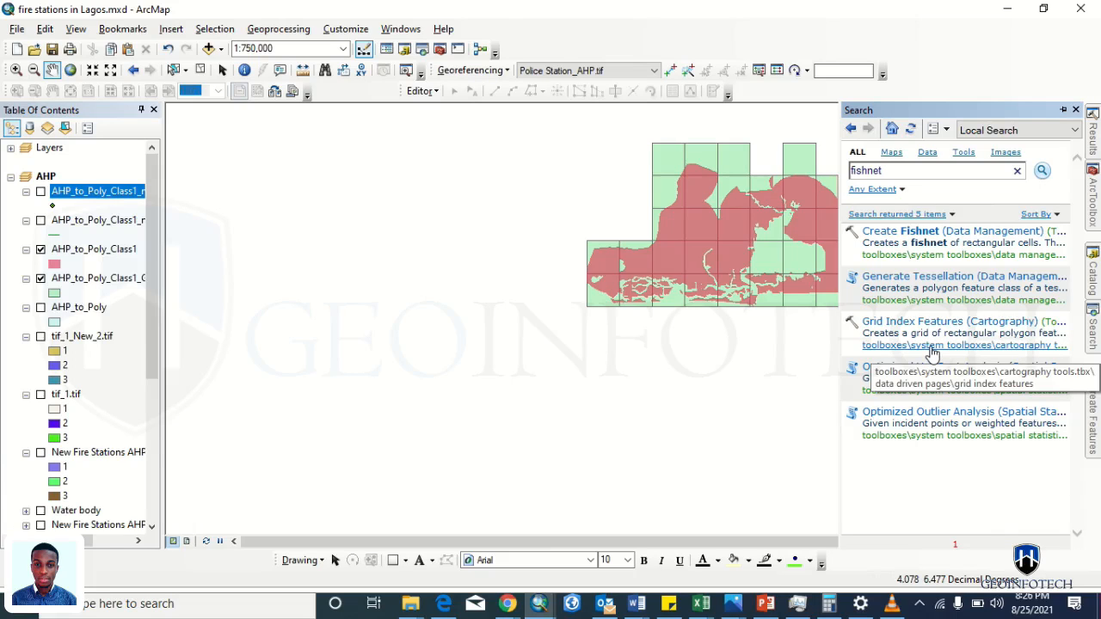
pyautogui.hotkey('alt', 'Tab')
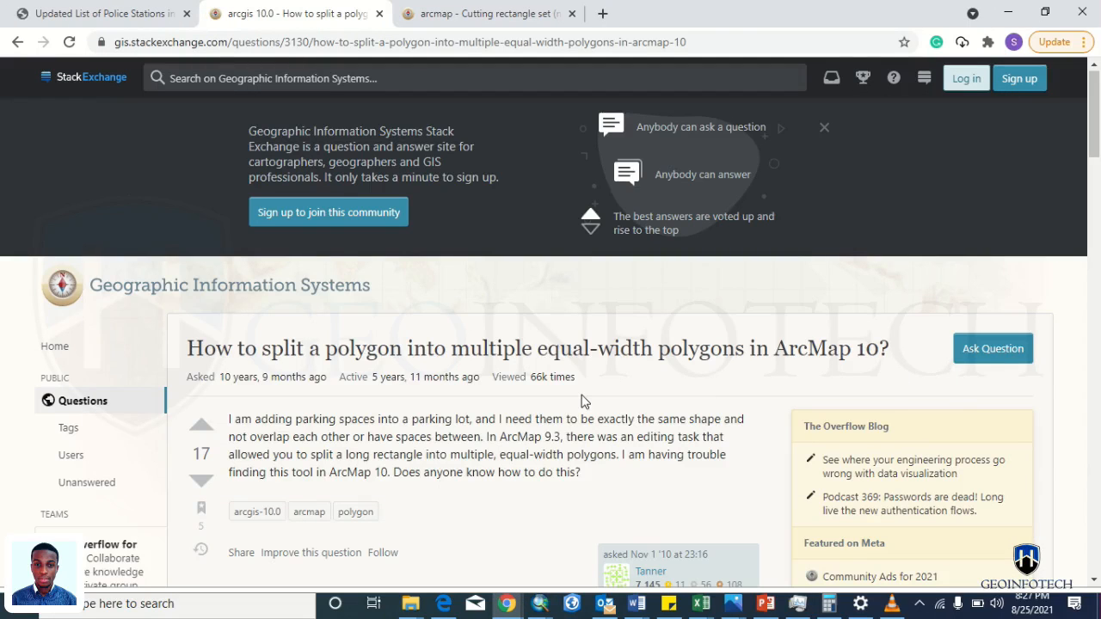
# - Draft the answer 'Hi, you should try Grid Index Features', then bring back ArcMap's fishnet search
pyautogui.scroll(-8, 583, 402)
pyautogui.hotkey('alt', 'Tab')
pyautogui.hotkey('alt', 'Tab')
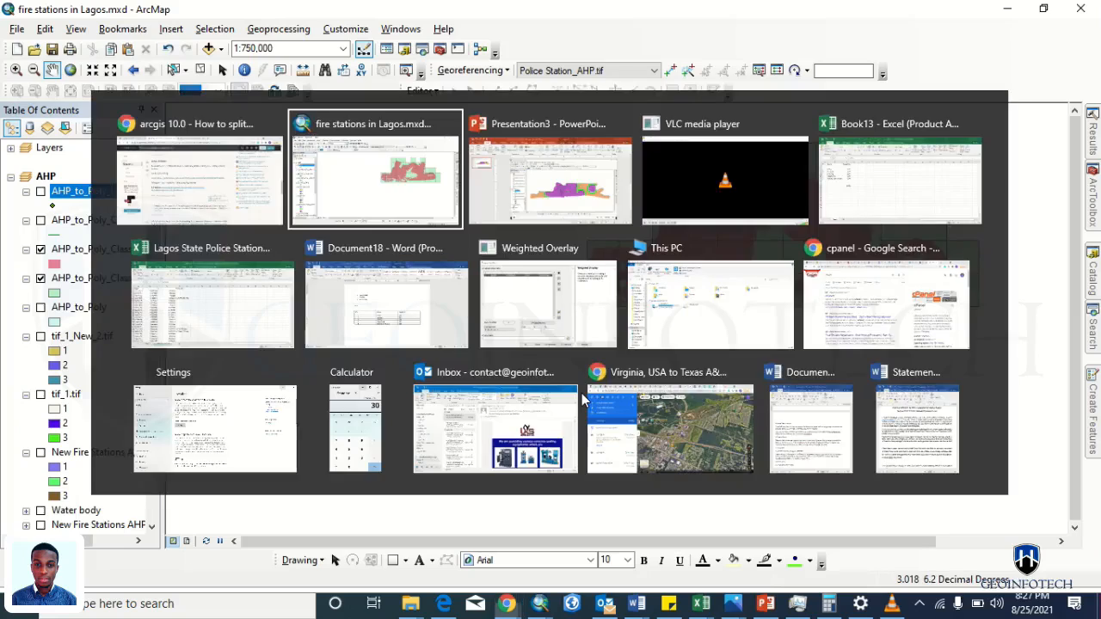
pyautogui.hotkey('alt', 'Tab')
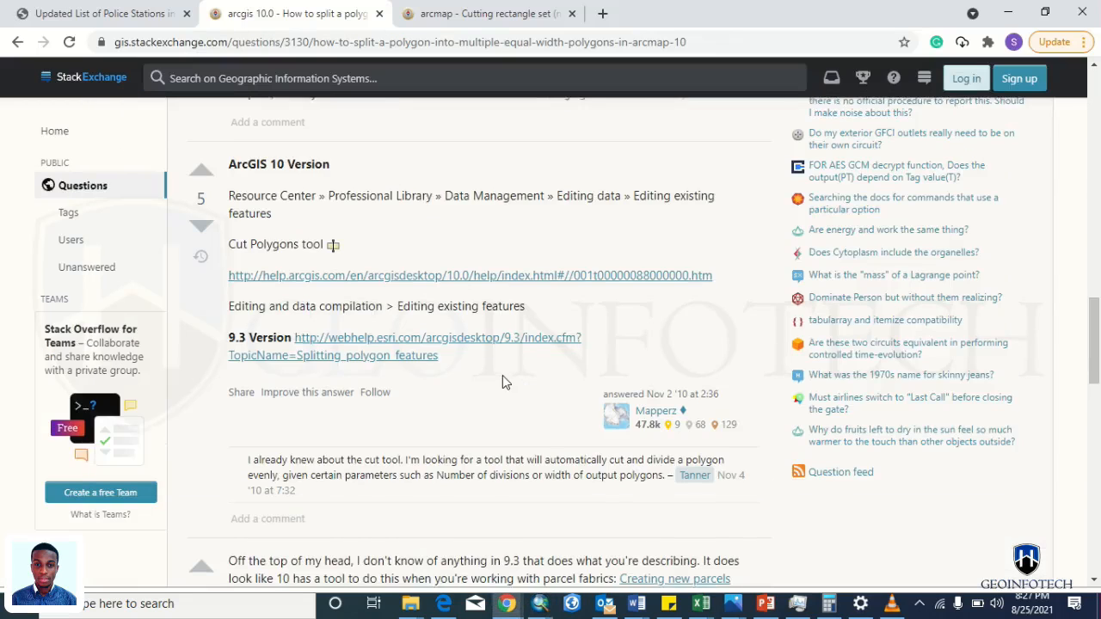
pyautogui.scroll(-5, 502, 375)
pyautogui.click(478, 426)
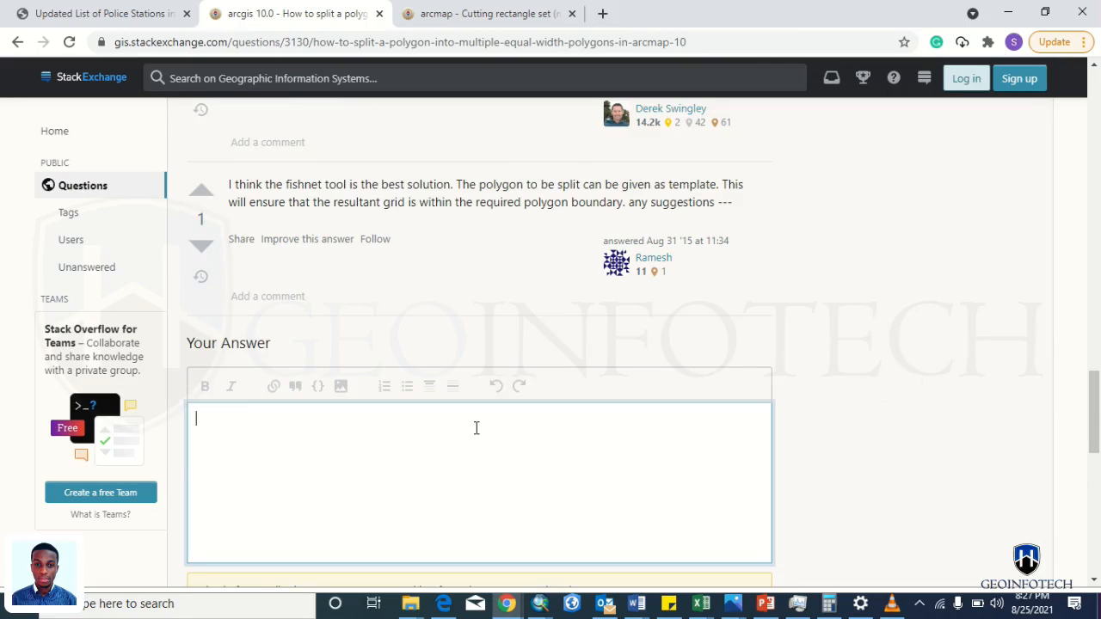
pyautogui.write('Hi, you should try')
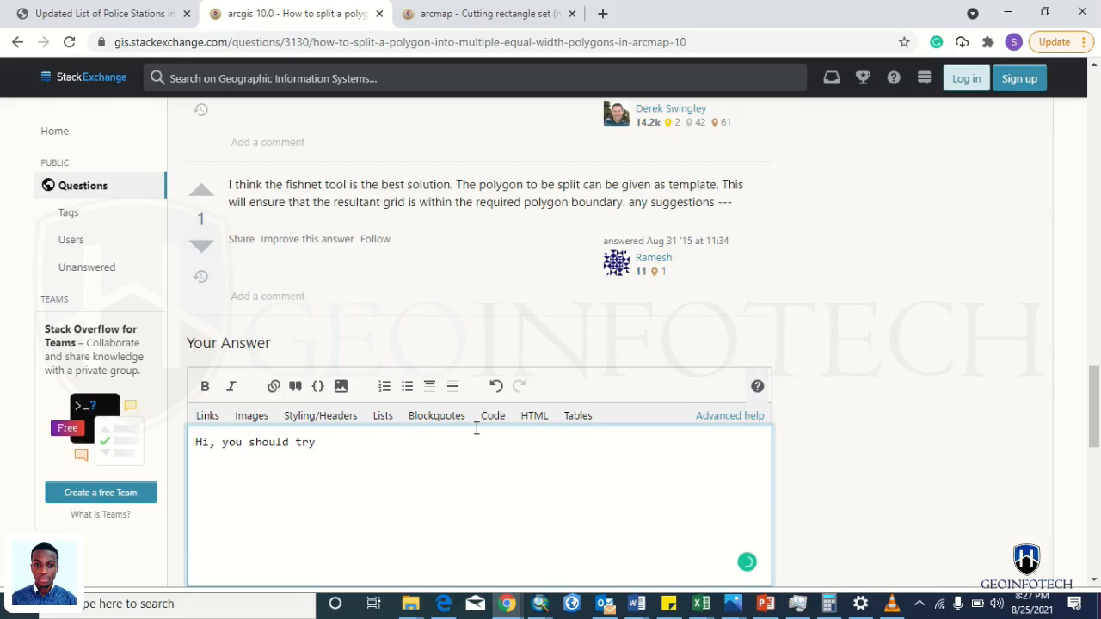
pyautogui.hotkey('ctrl', 'v')
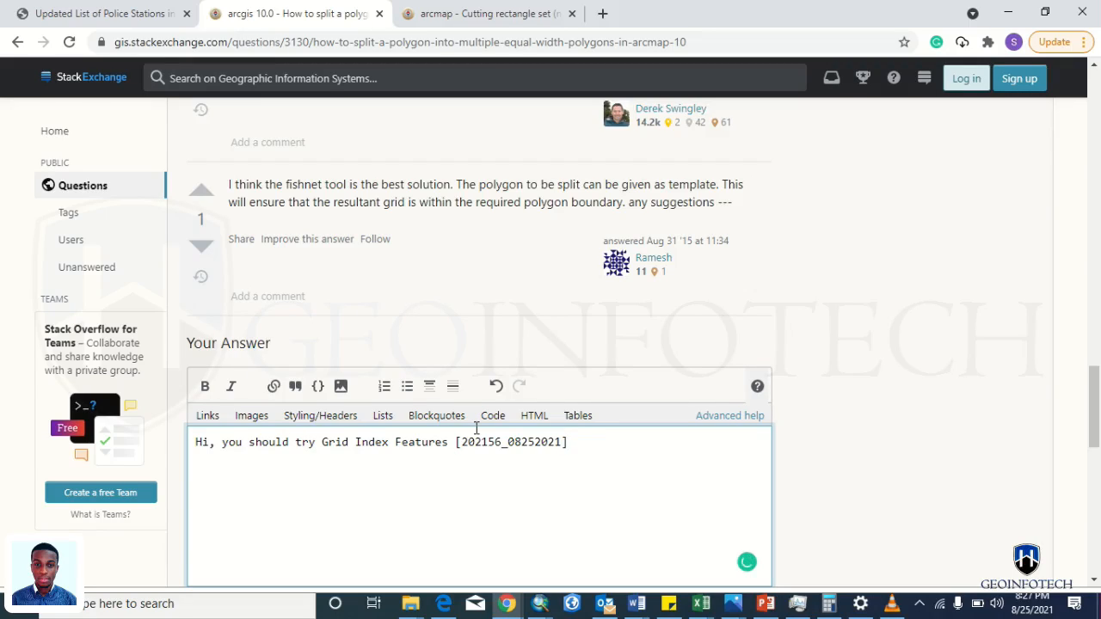
pyautogui.press('BackSpace')
pyautogui.press('BackSpace')
pyautogui.press('BackSpace')
pyautogui.press('BackSpace')
pyautogui.press('BackSpace')
pyautogui.press('BackSpace')
pyautogui.press('BackSpace')
pyautogui.press('BackSpace')
pyautogui.press('BackSpace')
pyautogui.press('BackSpace')
pyautogui.press('BackSpace')
pyautogui.press('BackSpace')
pyautogui.press('BackSpace')
pyautogui.press('BackSpace')
pyautogui.press('BackSpace')
pyautogui.press('BackSpace')
pyautogui.hotkey('alt', 'Tab')
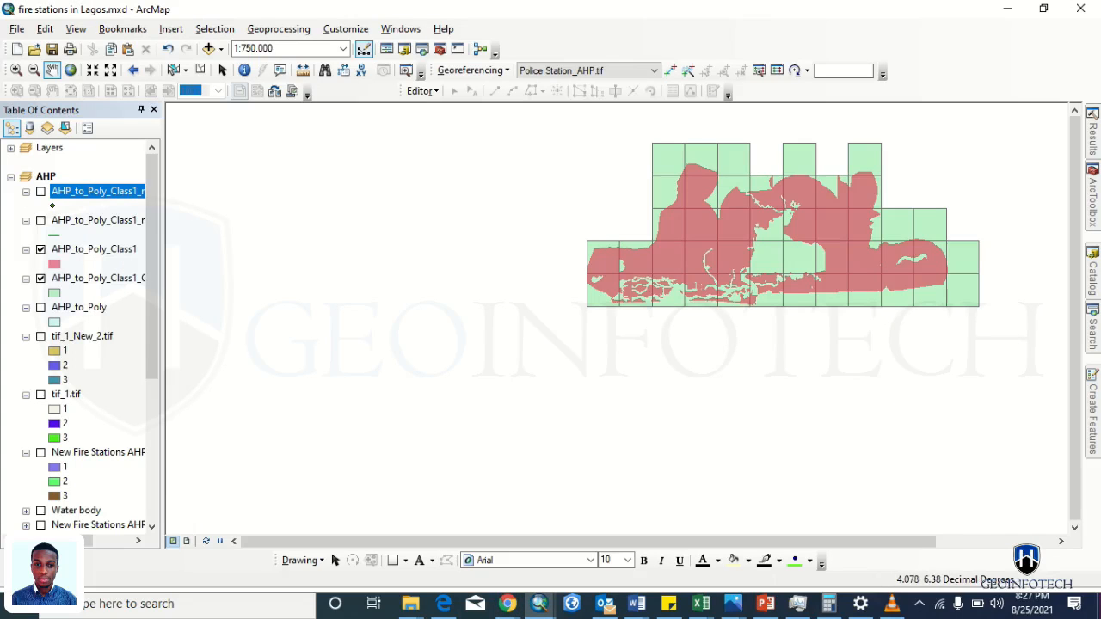
pyautogui.click(1092, 328)
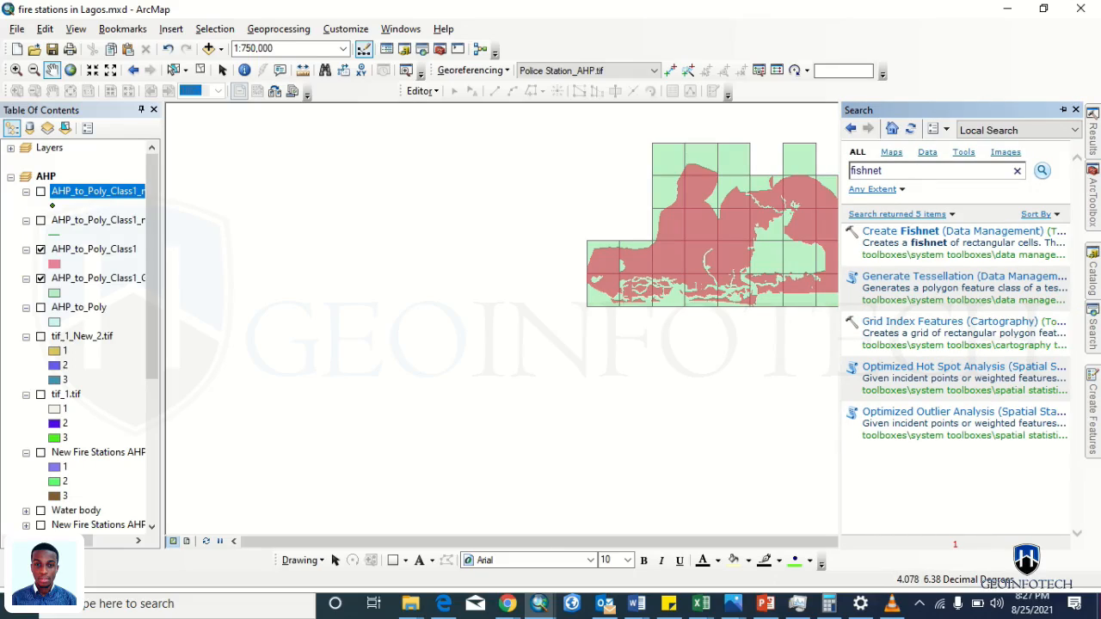
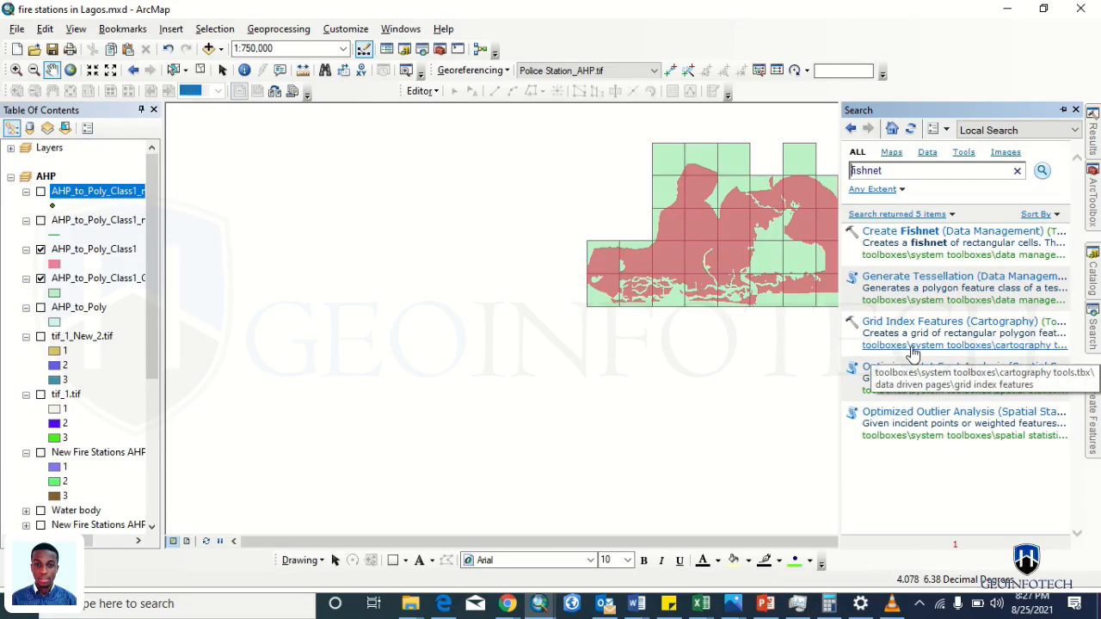
# - Locate Grid Index Features under Cartography Tools > Data Driven Pages in the toolbox tree
pyautogui.click(1093, 206)
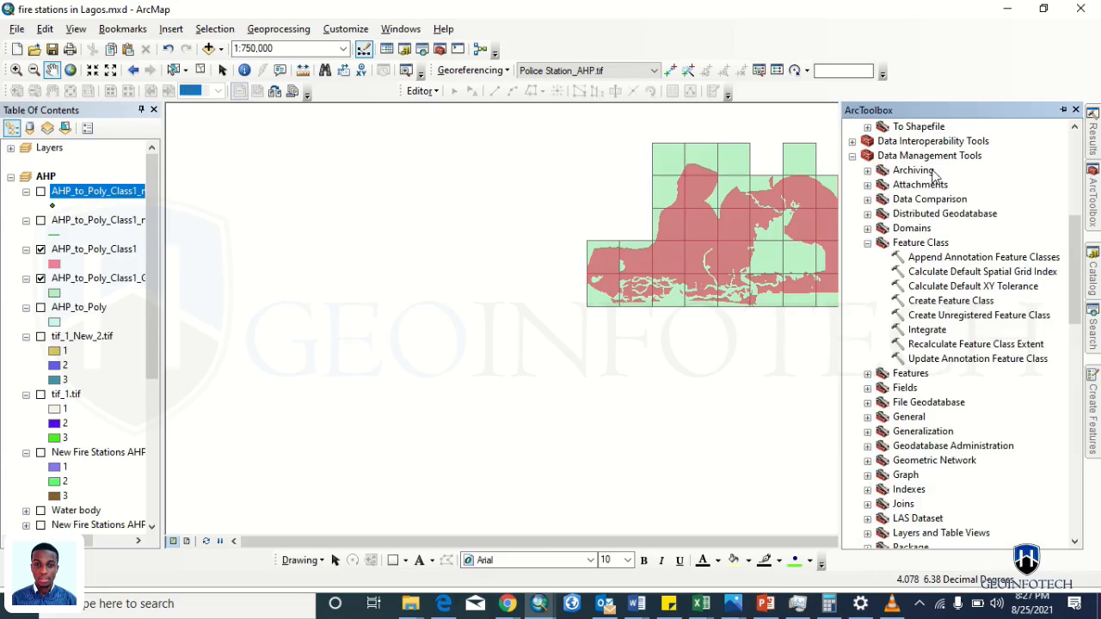
pyautogui.scroll(8, 934, 175)
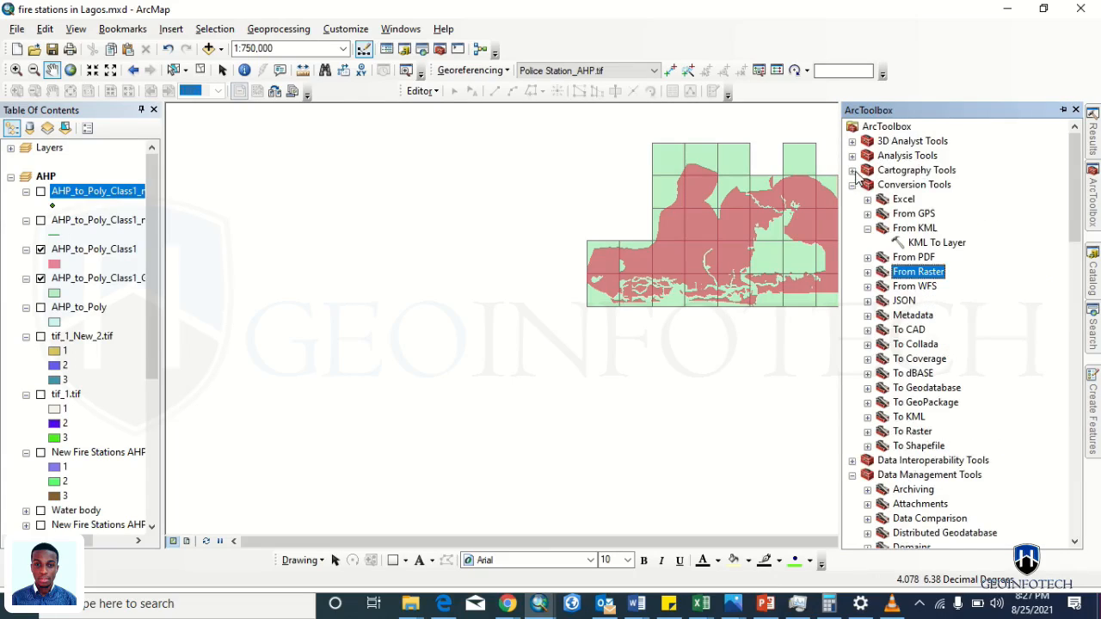
pyautogui.click(853, 171)
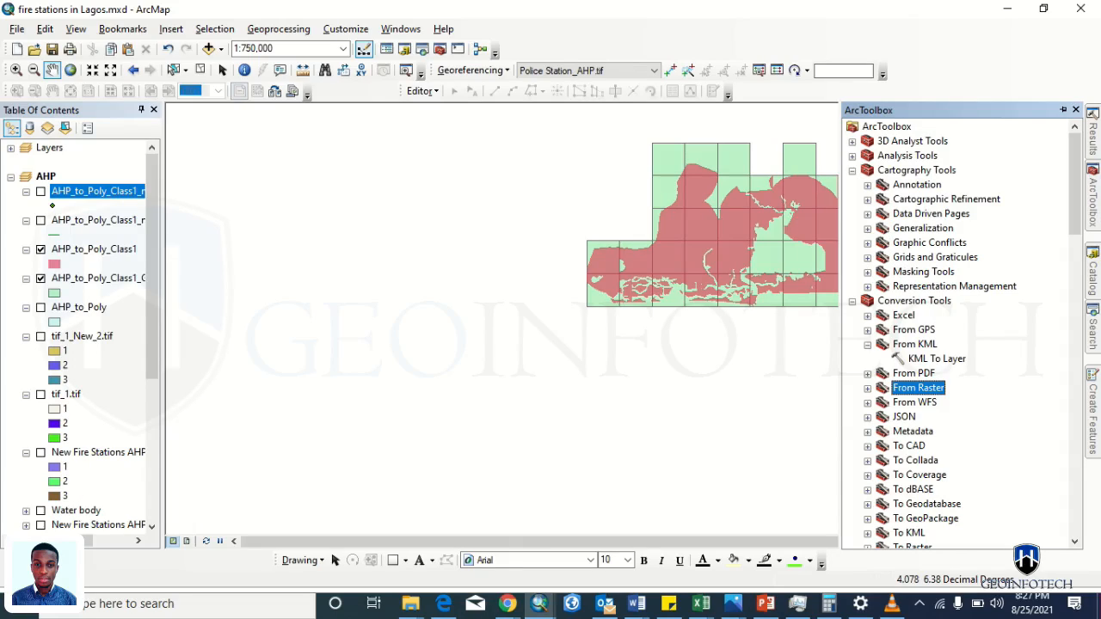
pyautogui.click(1093, 334)
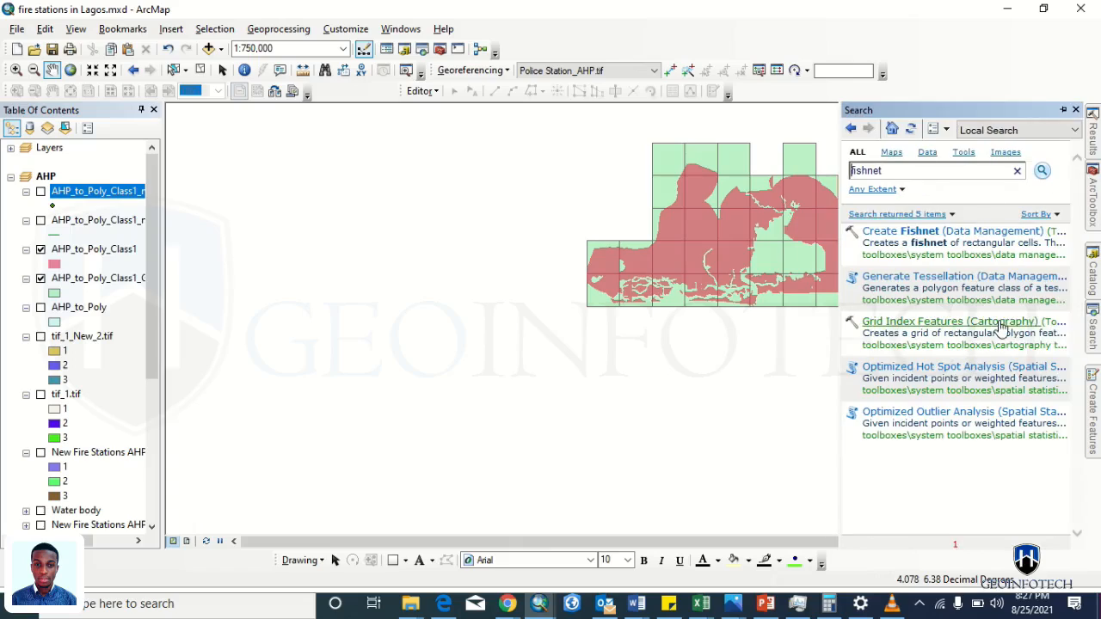
pyautogui.click(965, 345)
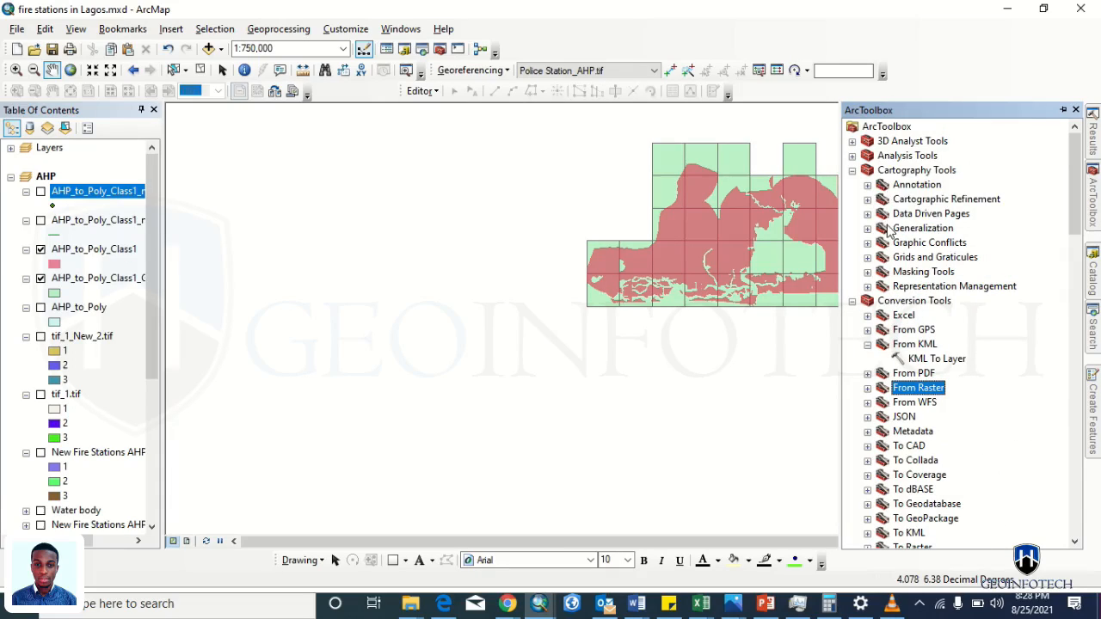
pyautogui.click(867, 213)
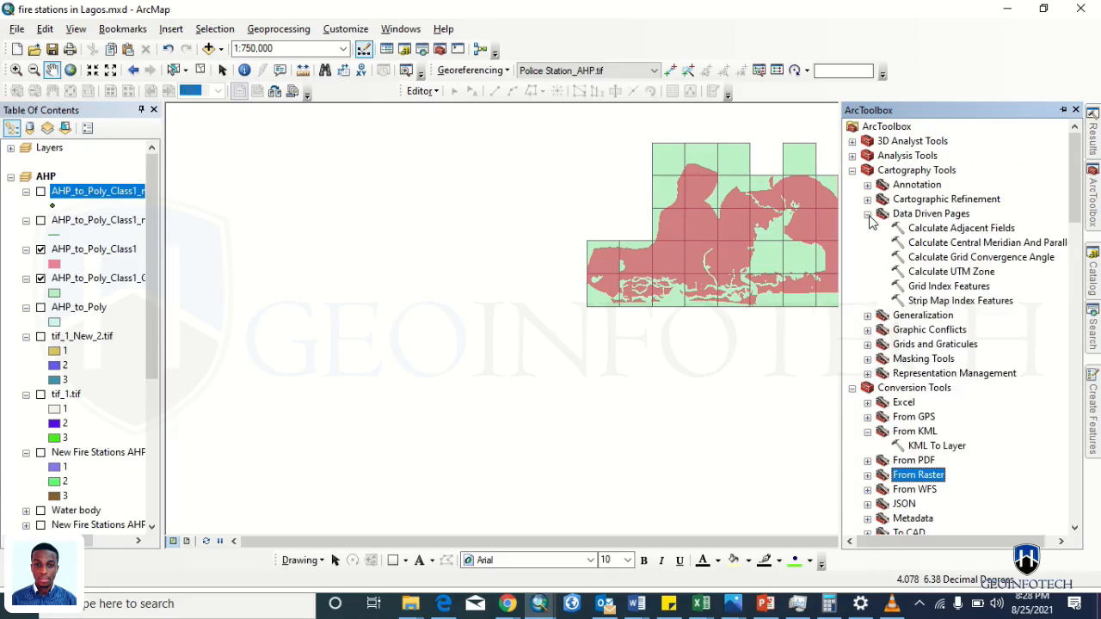
pyautogui.click(920, 287)
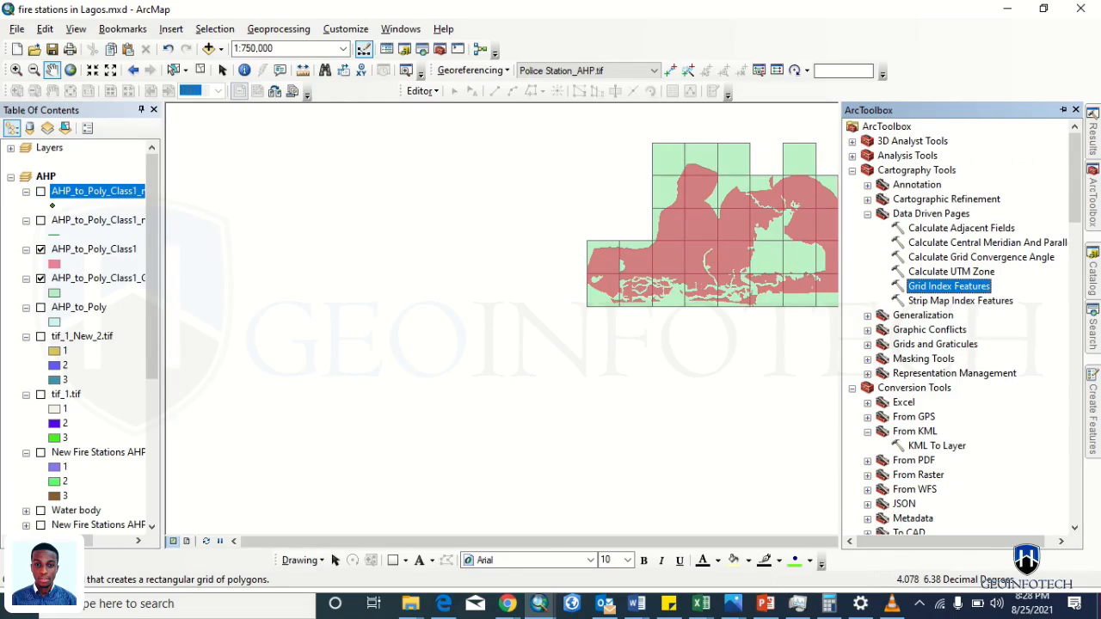
pyautogui.click(1094, 342)
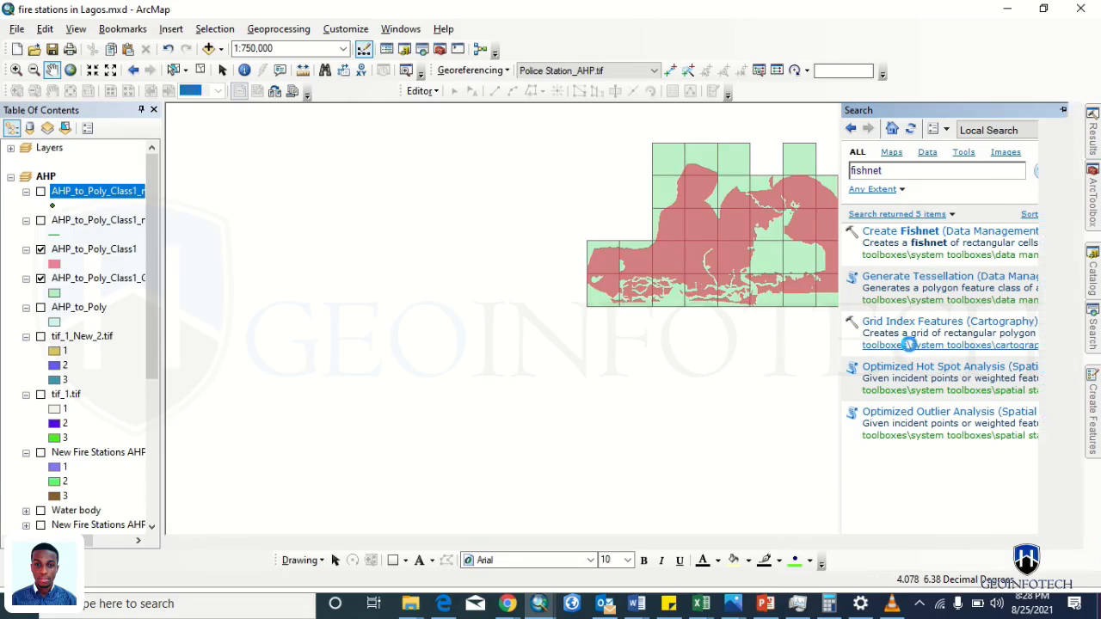
# - Show Grid Index Features in Catalog, check its Properties help settings, then open its Item Description
pyautogui.click(910, 345)
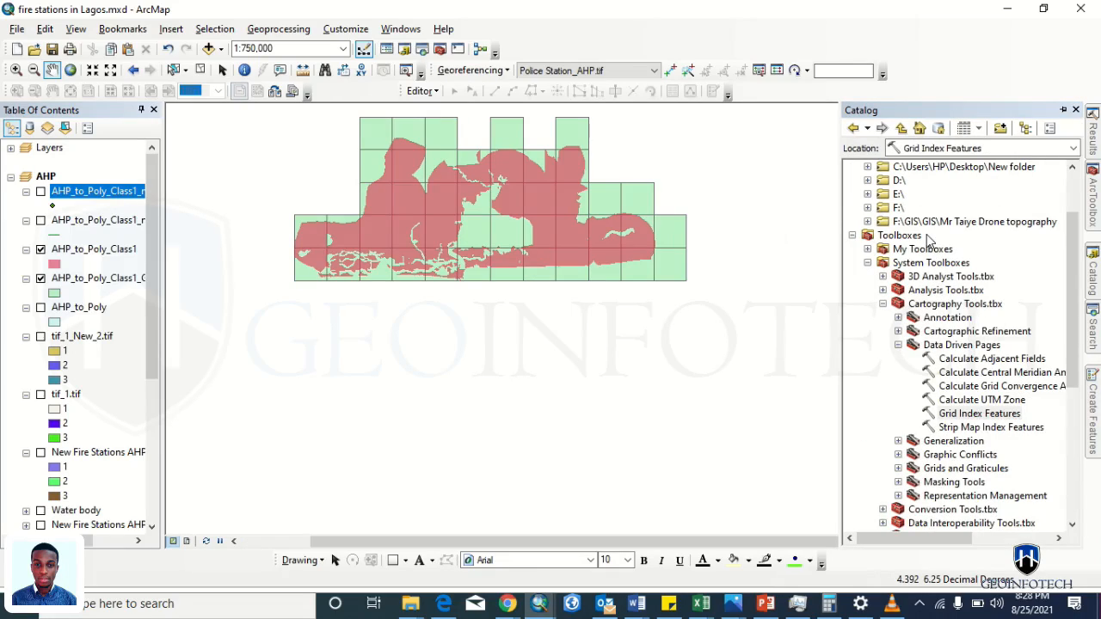
pyautogui.rightClick(971, 417)
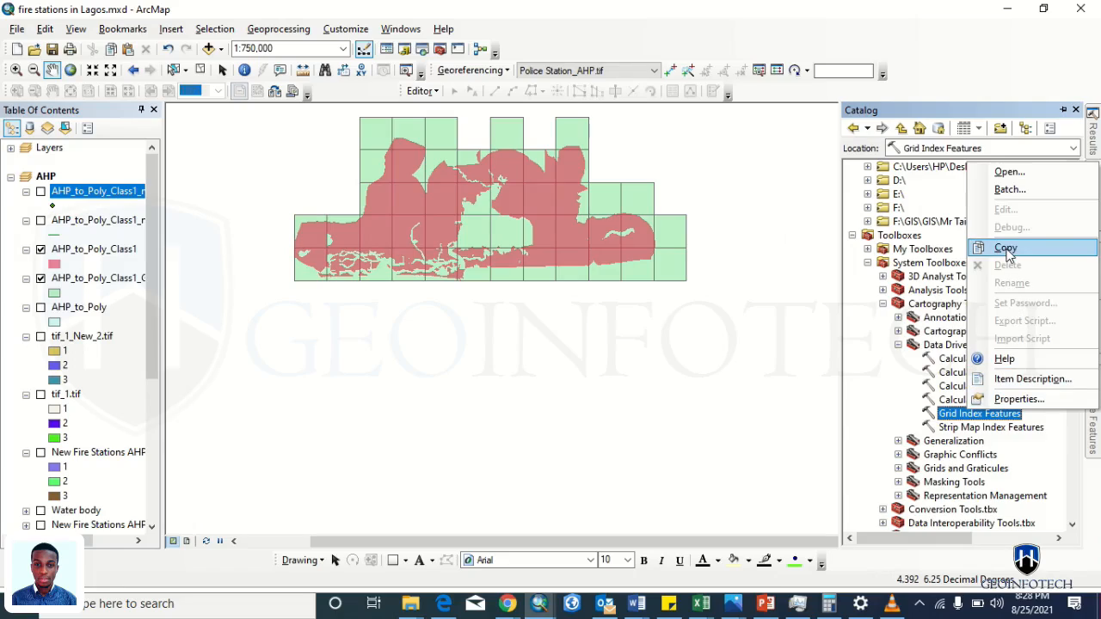
pyautogui.click(1013, 398)
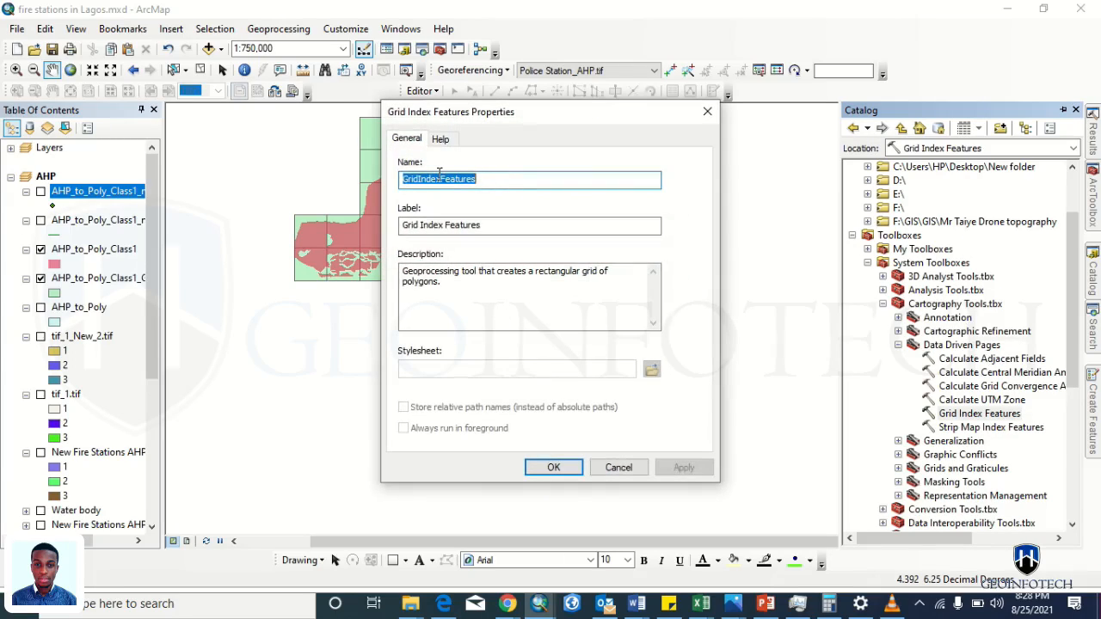
pyautogui.click(440, 140)
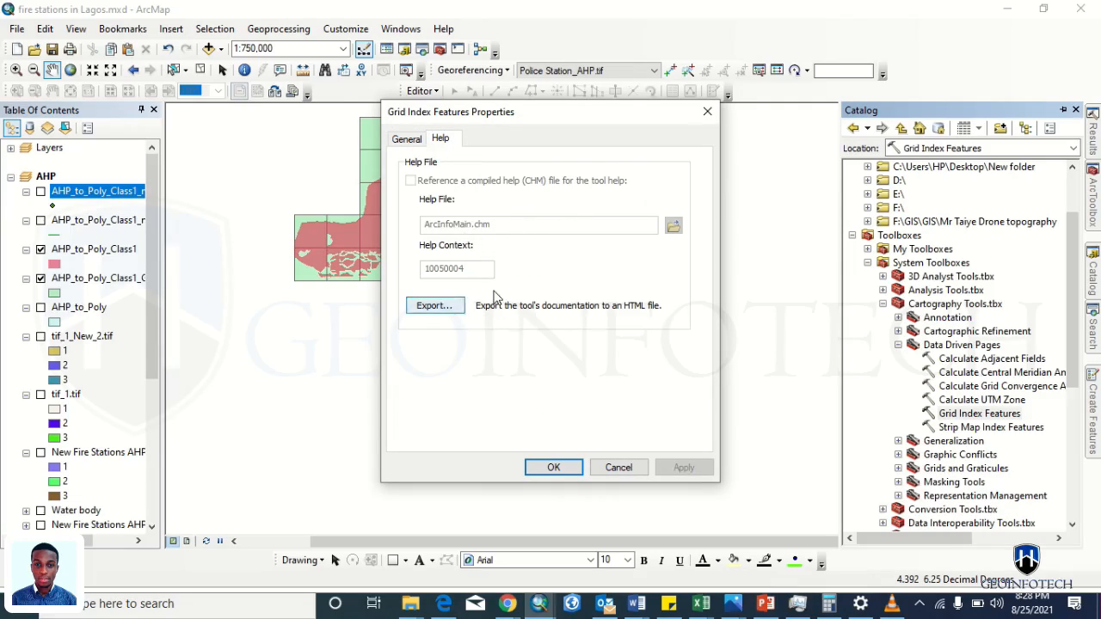
pyautogui.click(707, 112)
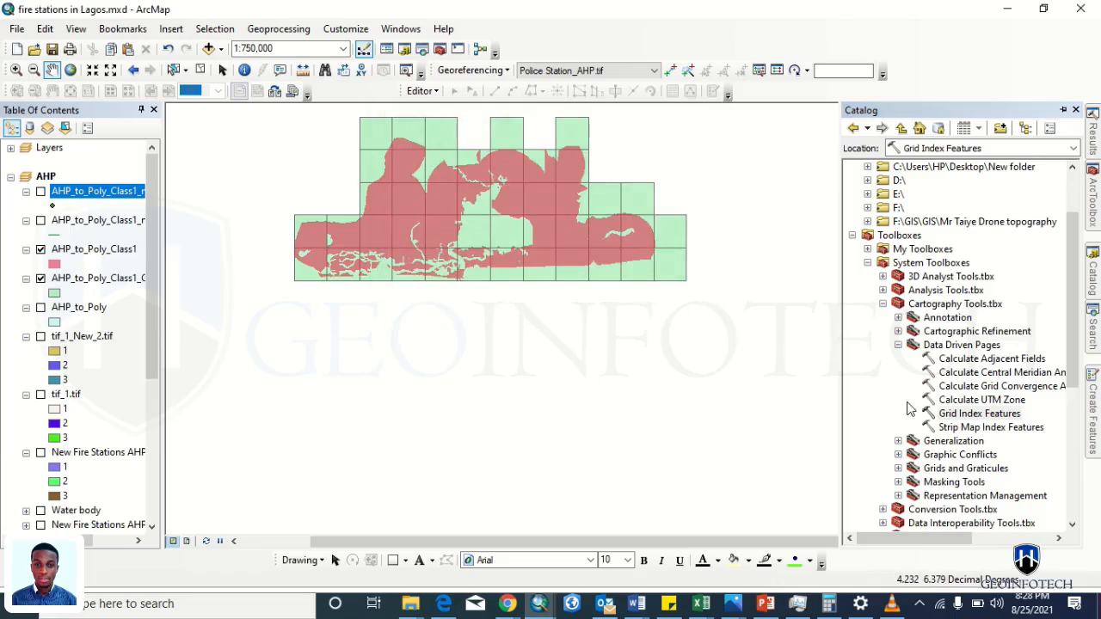
pyautogui.rightClick(947, 418)
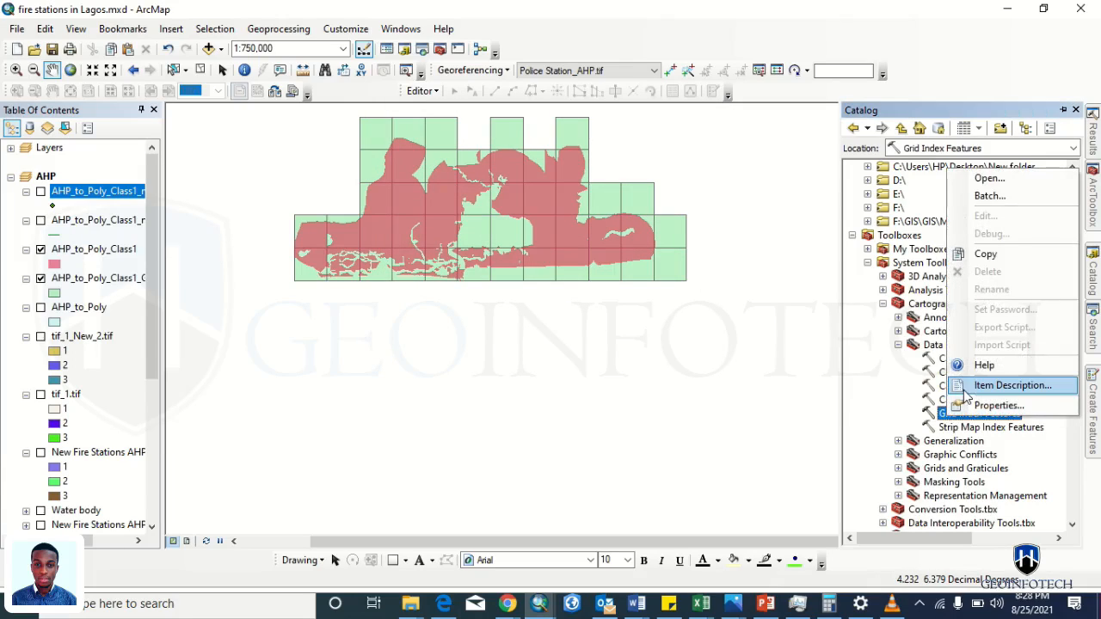
pyautogui.click(968, 386)
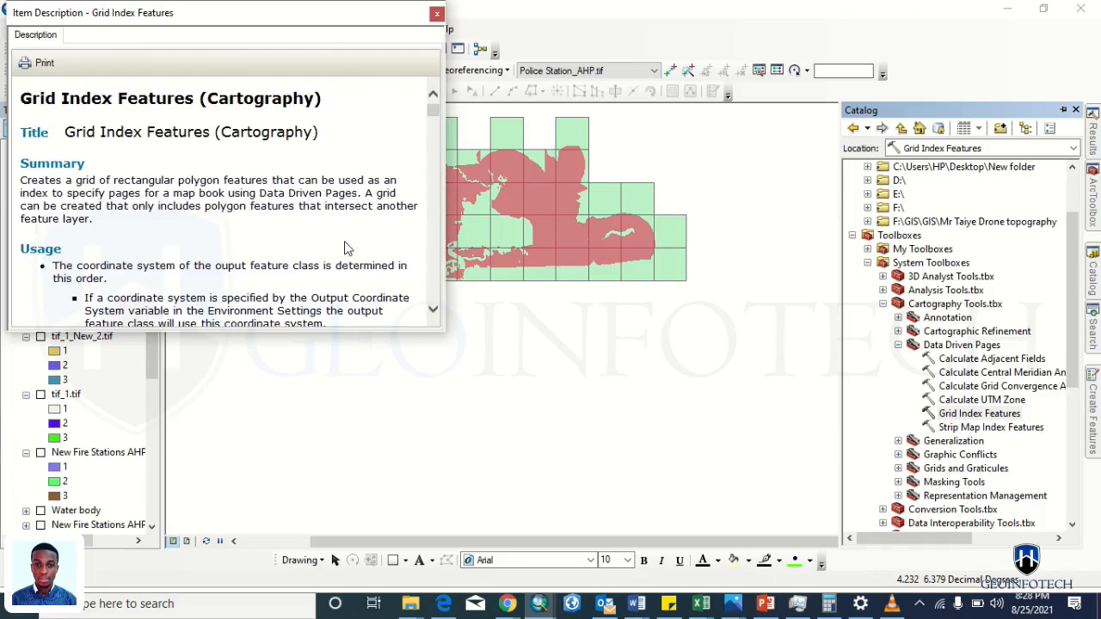
# - Read through the Grid Index Features item description down to its final sections
pyautogui.scroll(-12, 345, 248)
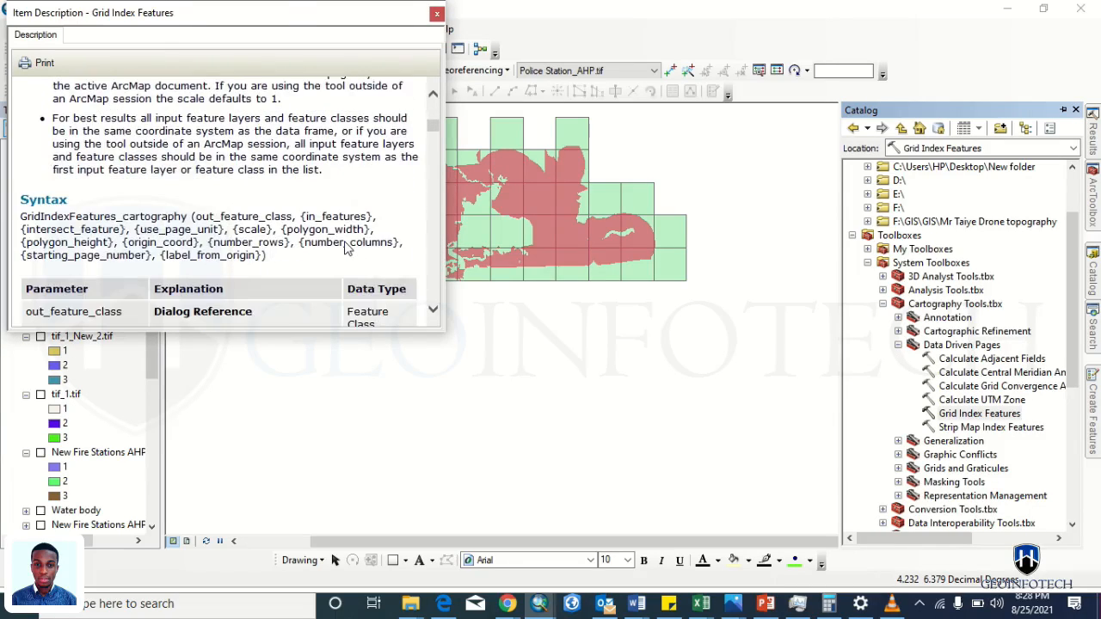
pyautogui.scroll(-1, 345, 248)
pyautogui.scroll(12, 345, 248)
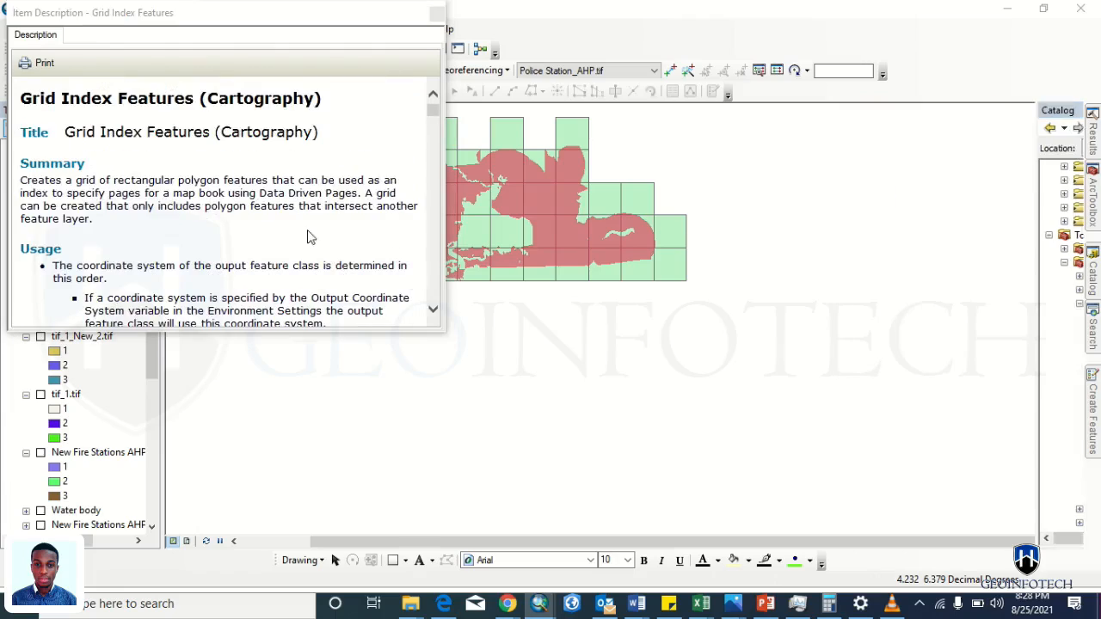
pyautogui.scroll(-5, 242, 256)
pyautogui.scroll(-6, 242, 256)
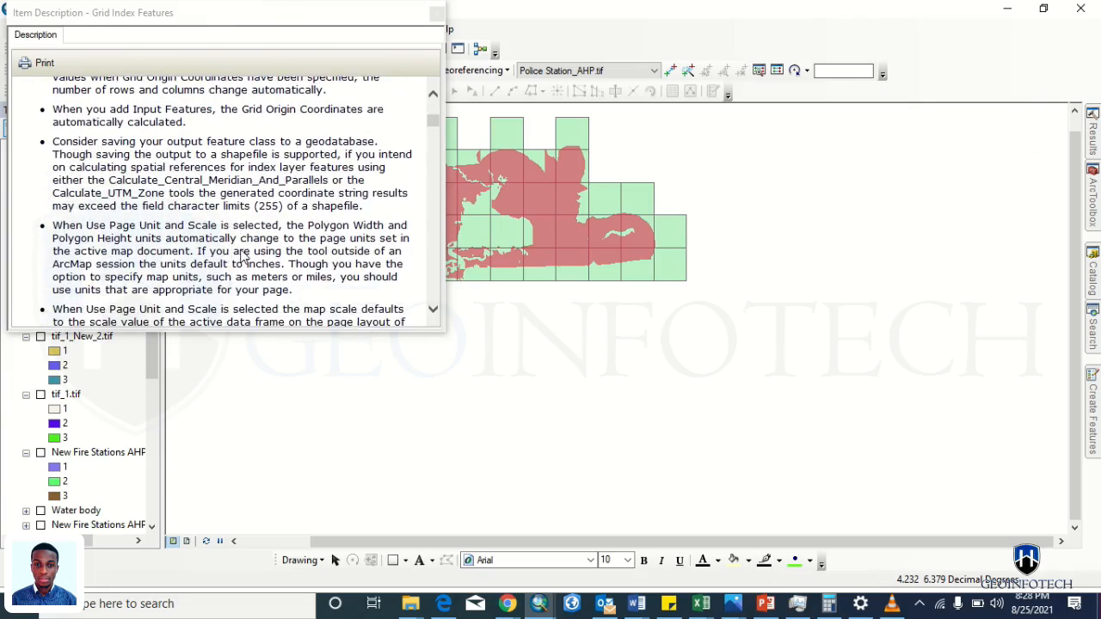
pyautogui.scroll(-8, 242, 257)
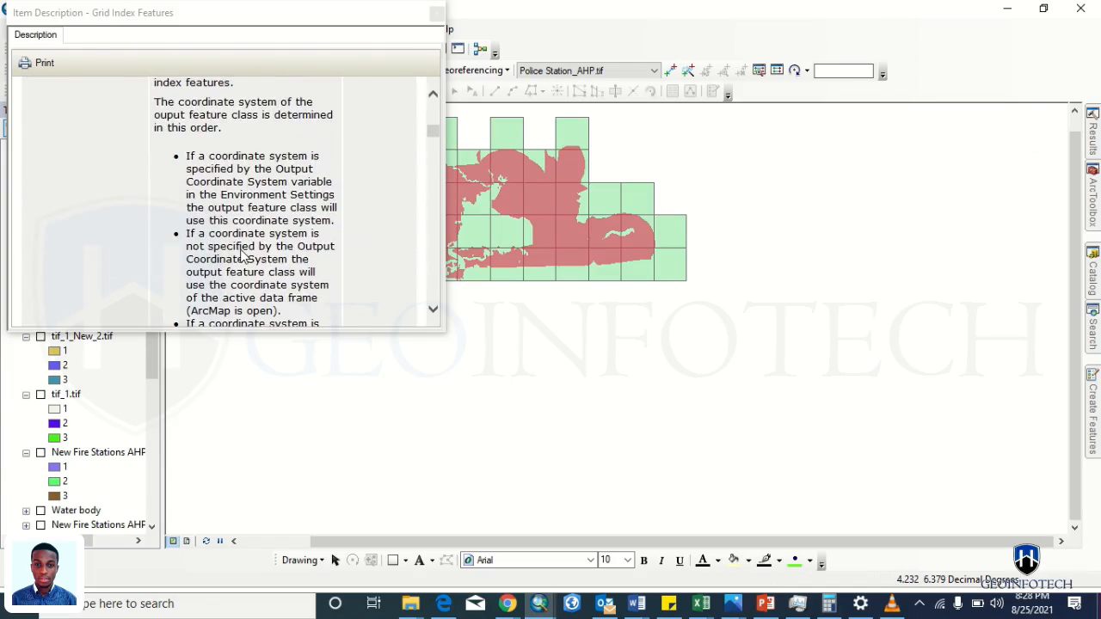
pyautogui.scroll(-8, 242, 256)
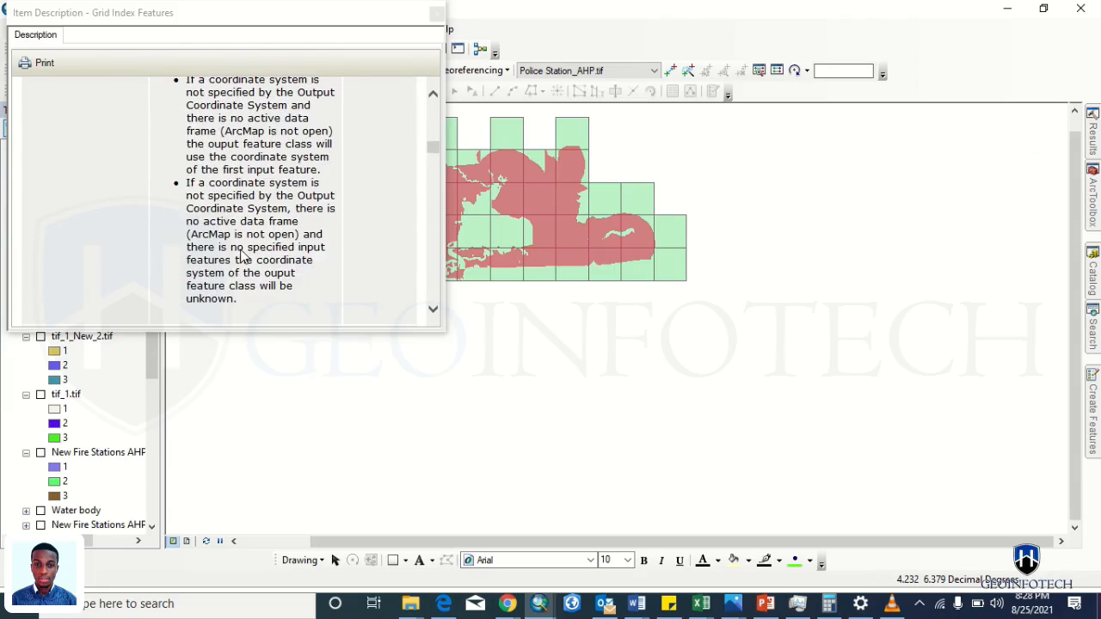
pyautogui.scroll(-8, 242, 256)
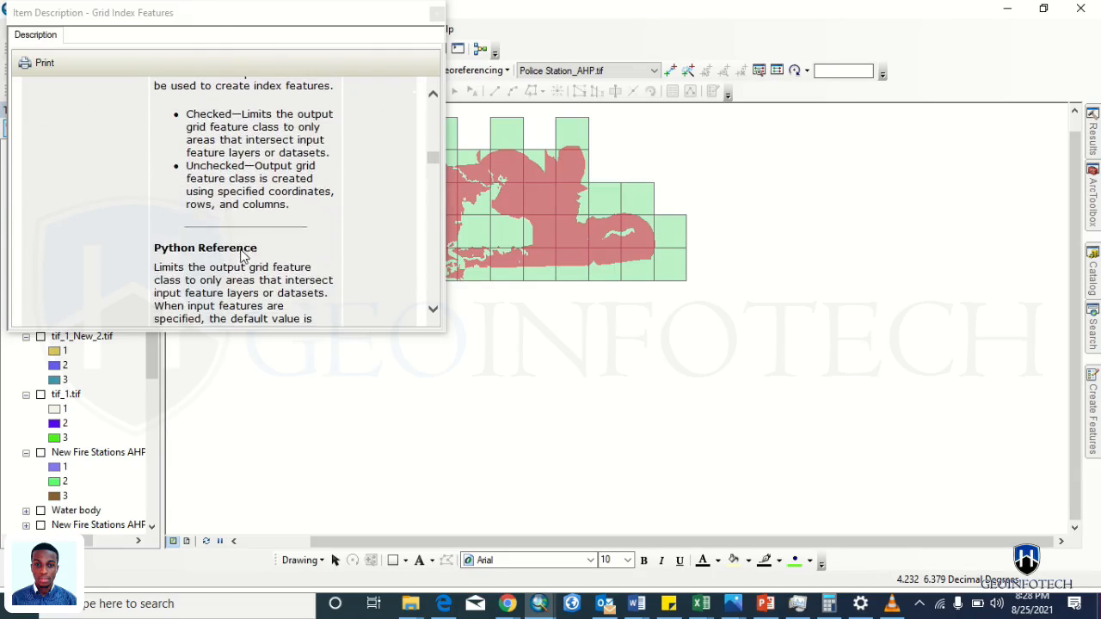
pyautogui.scroll(-1, 242, 257)
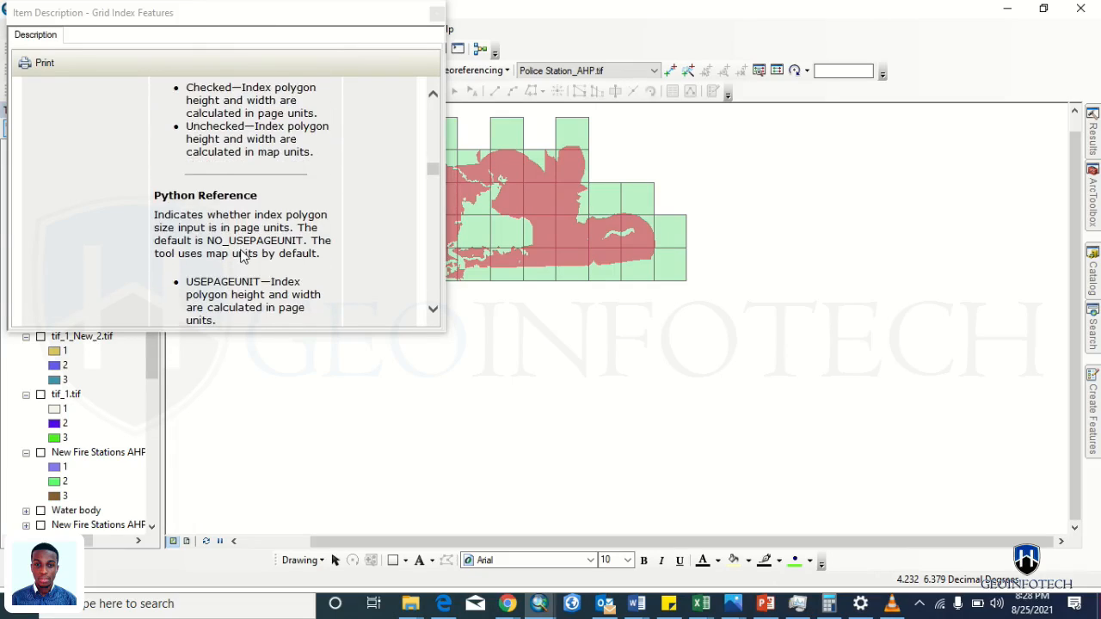
pyautogui.scroll(-15, 242, 256)
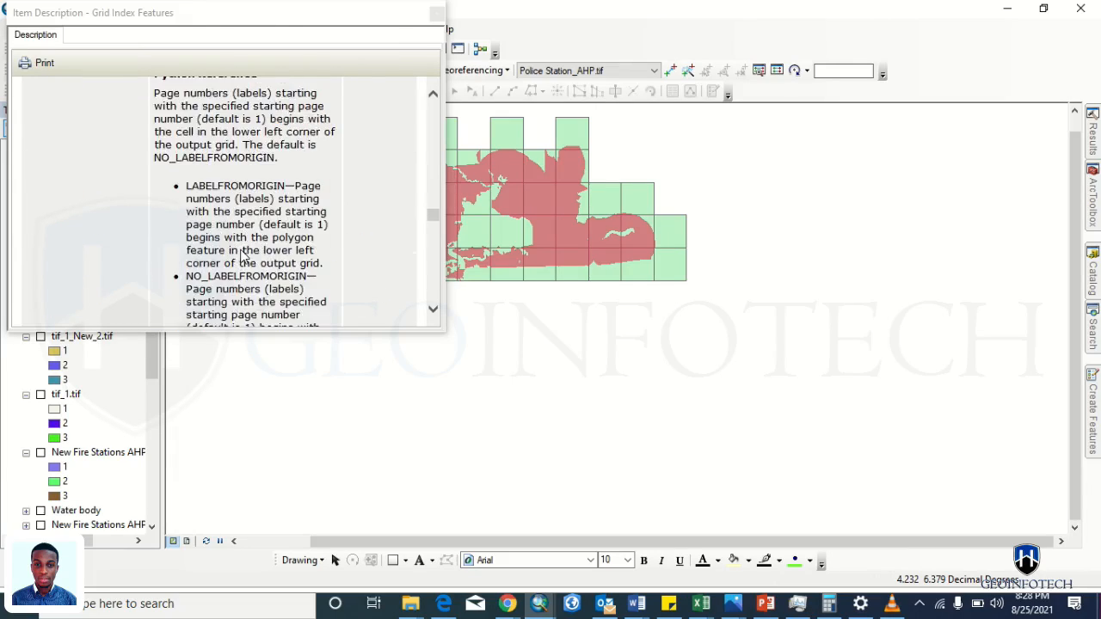
pyautogui.scroll(10, 241, 256)
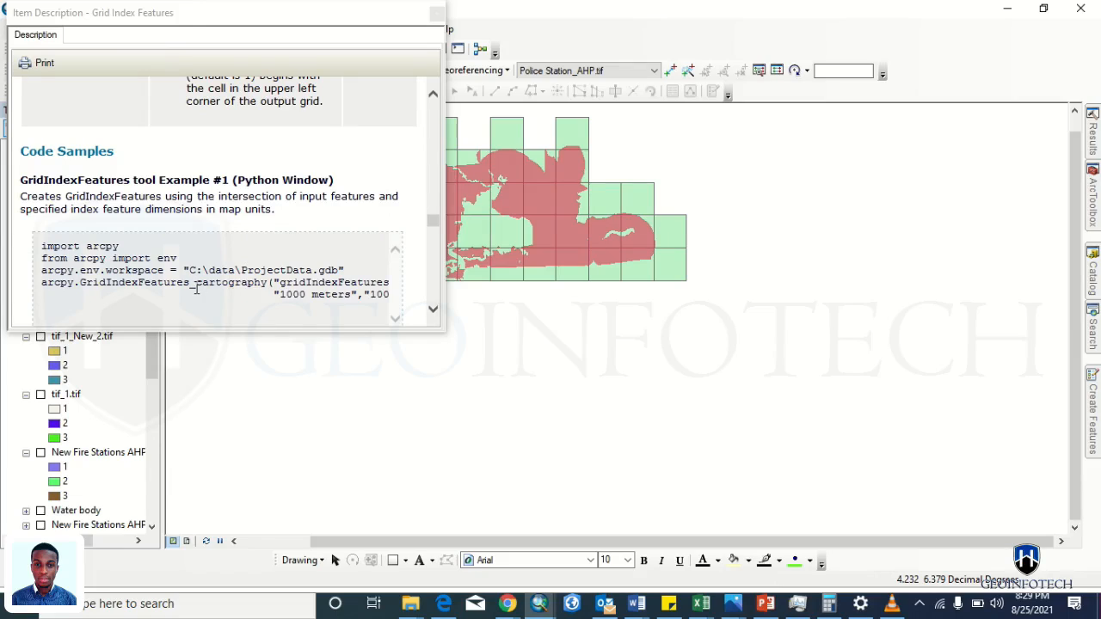
pyautogui.scroll(-6, 196, 288)
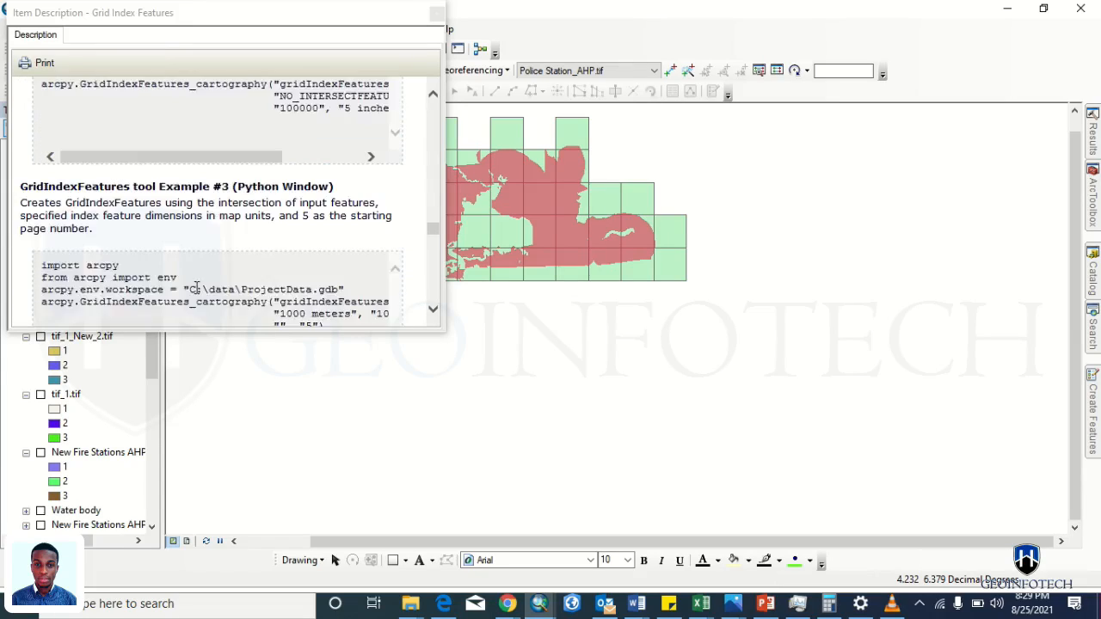
pyautogui.scroll(-3, 196, 288)
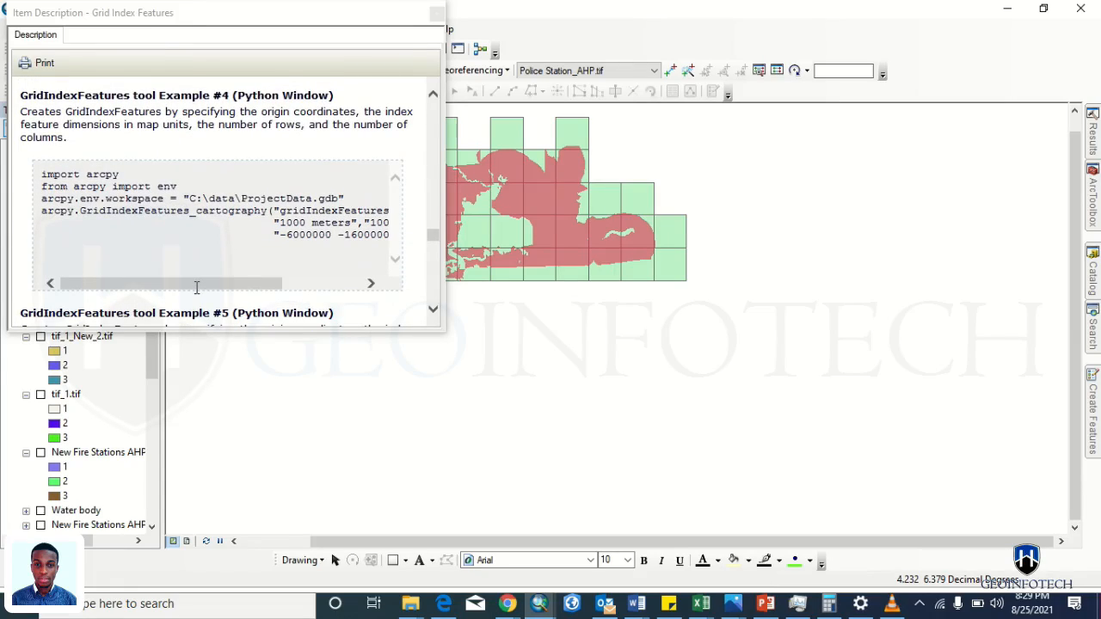
pyautogui.scroll(-10, 196, 288)
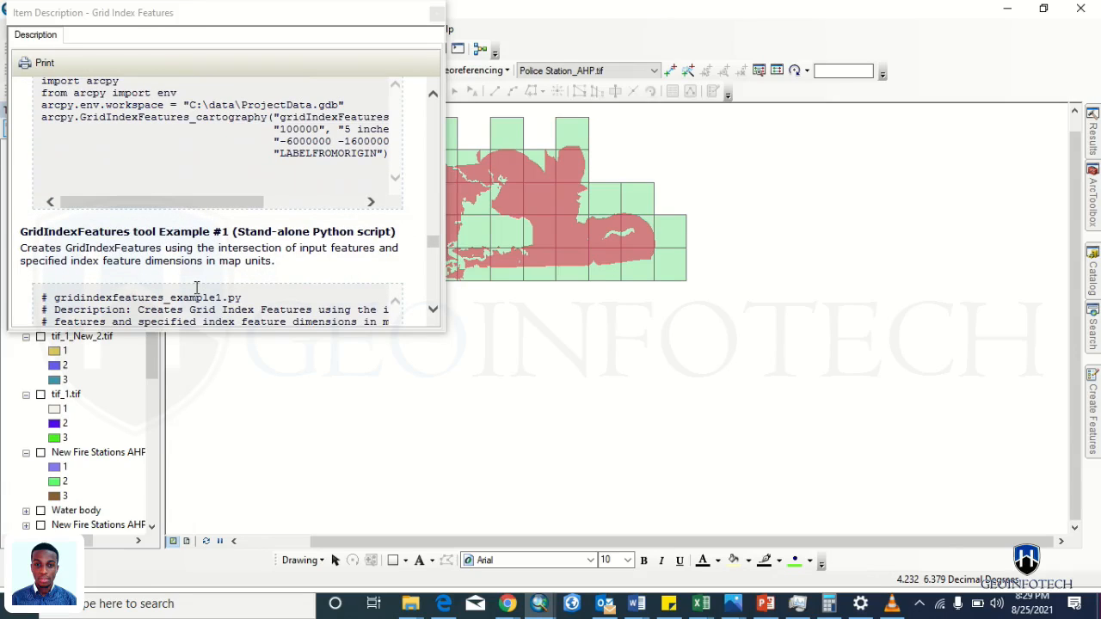
pyautogui.scroll(-5, 196, 288)
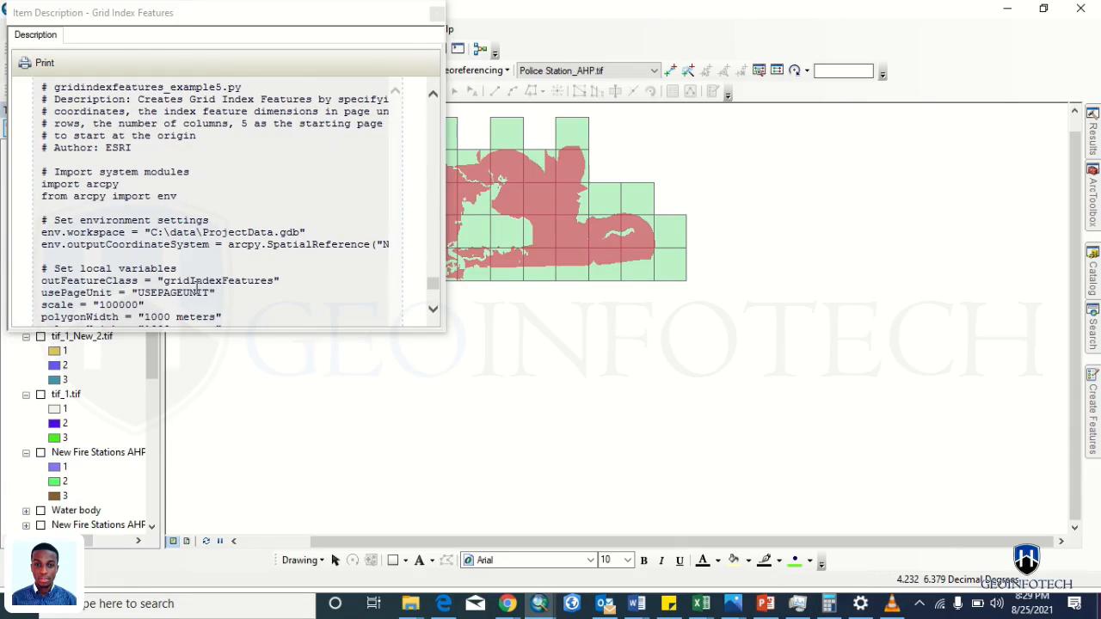
pyautogui.scroll(-10, 205, 249)
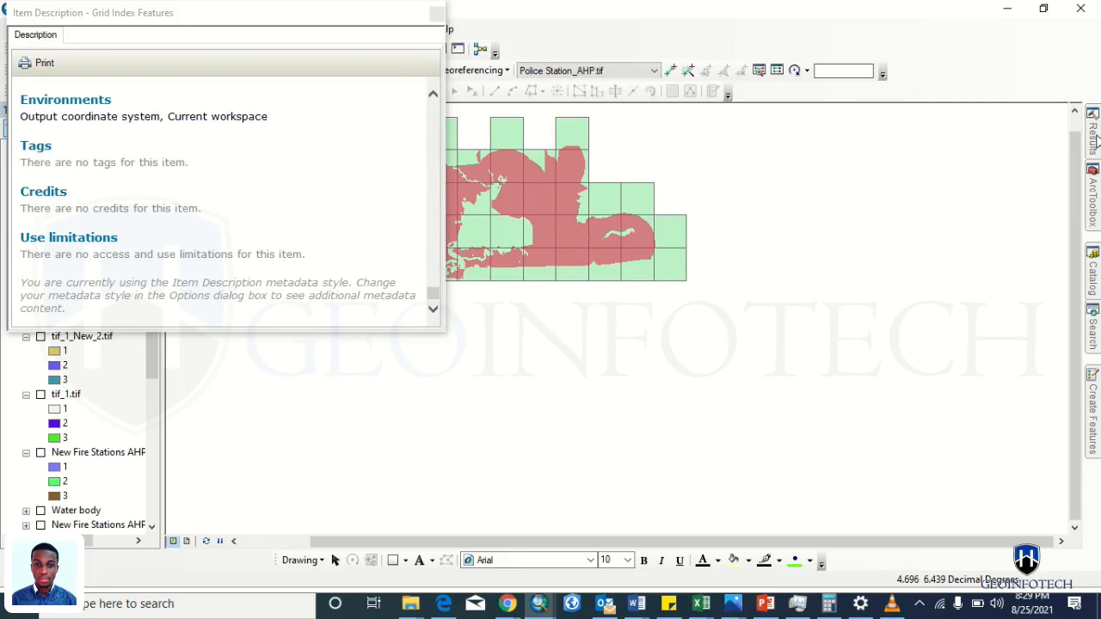
pyautogui.moveTo(1096, 188)
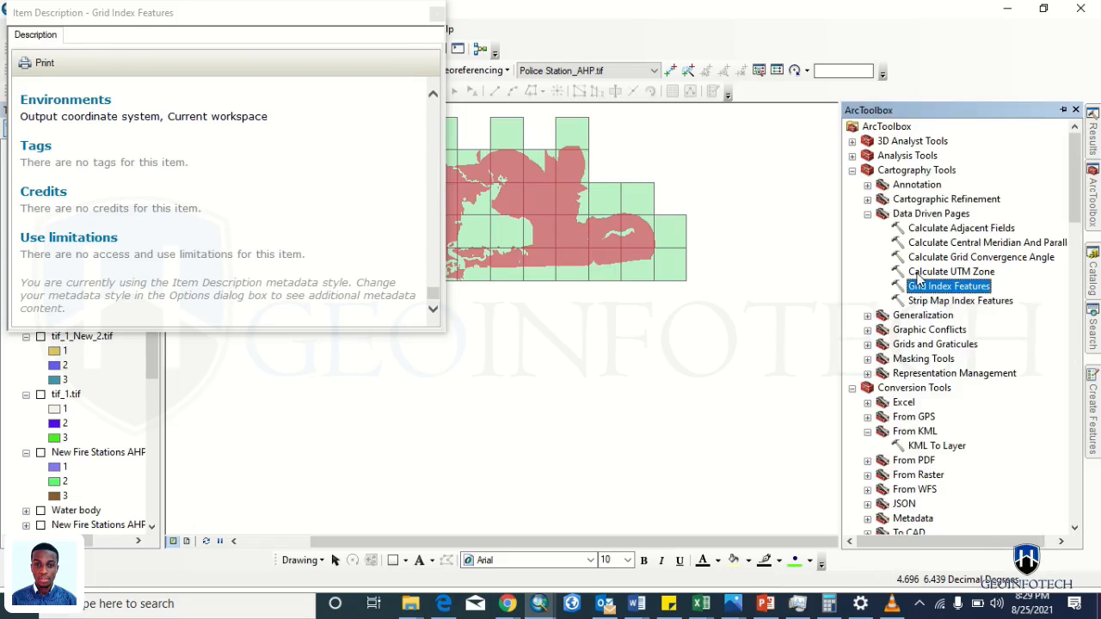
# - Glance at the Stack Exchange answer, then revisit the fishnet search results in ArcMap
pyautogui.rightClick(930, 293)
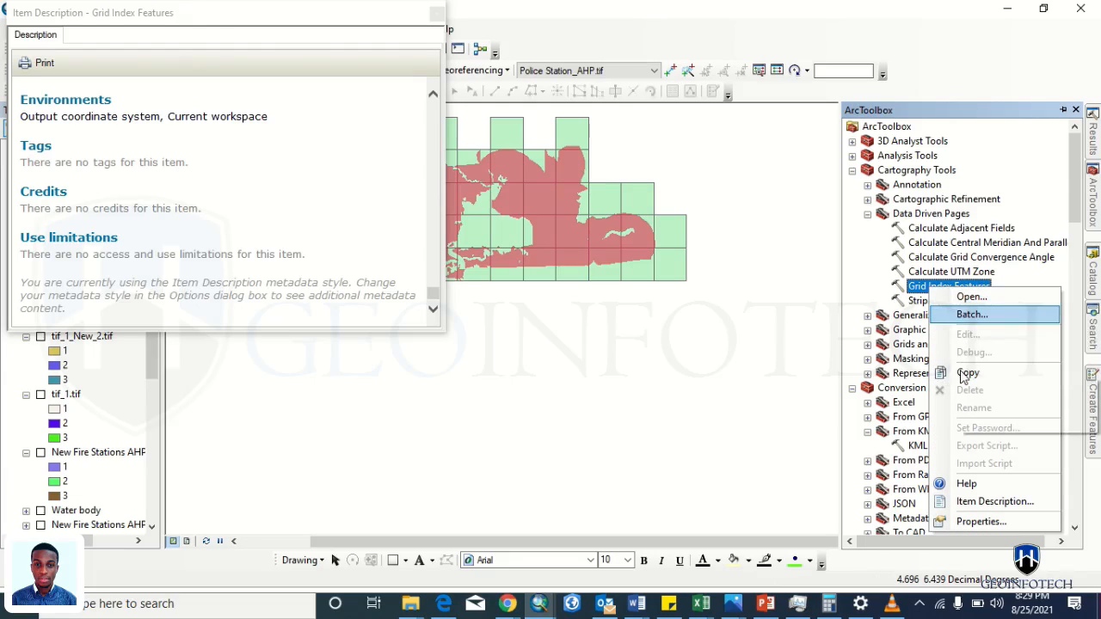
pyautogui.hotkey('alt', 'Tab')
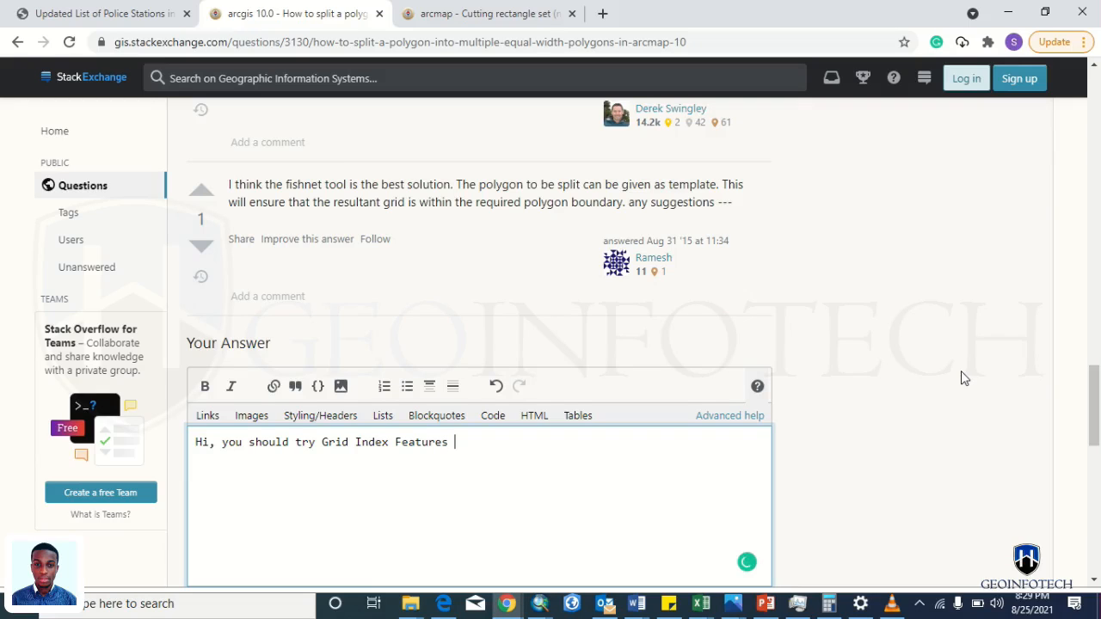
pyautogui.hotkey('alt', 'Tab')
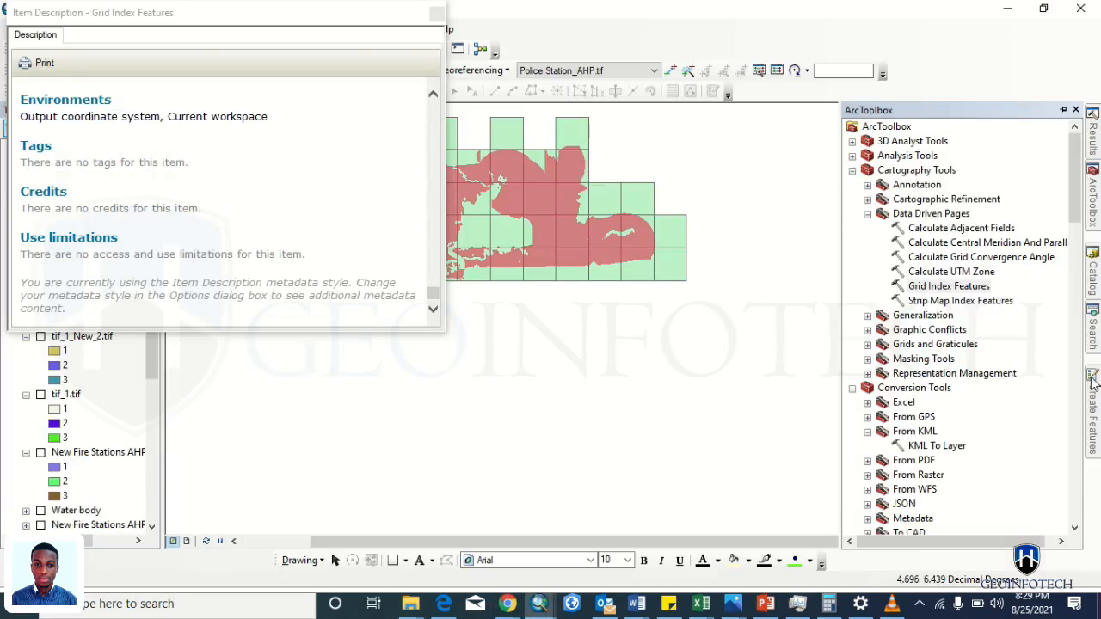
pyautogui.click(1092, 333)
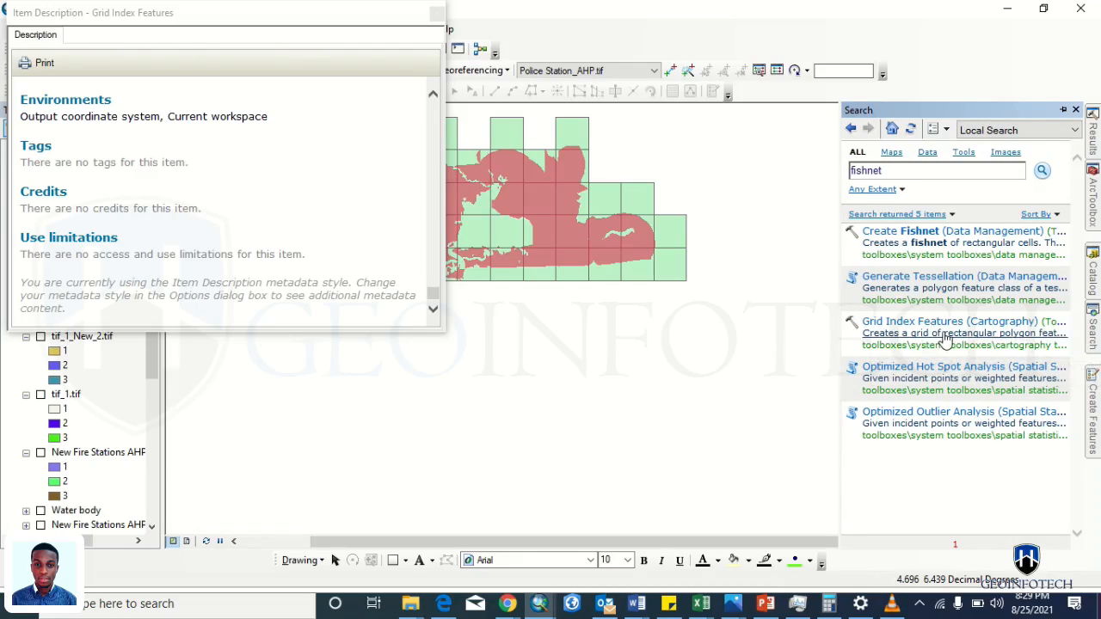
pyautogui.click(951, 345)
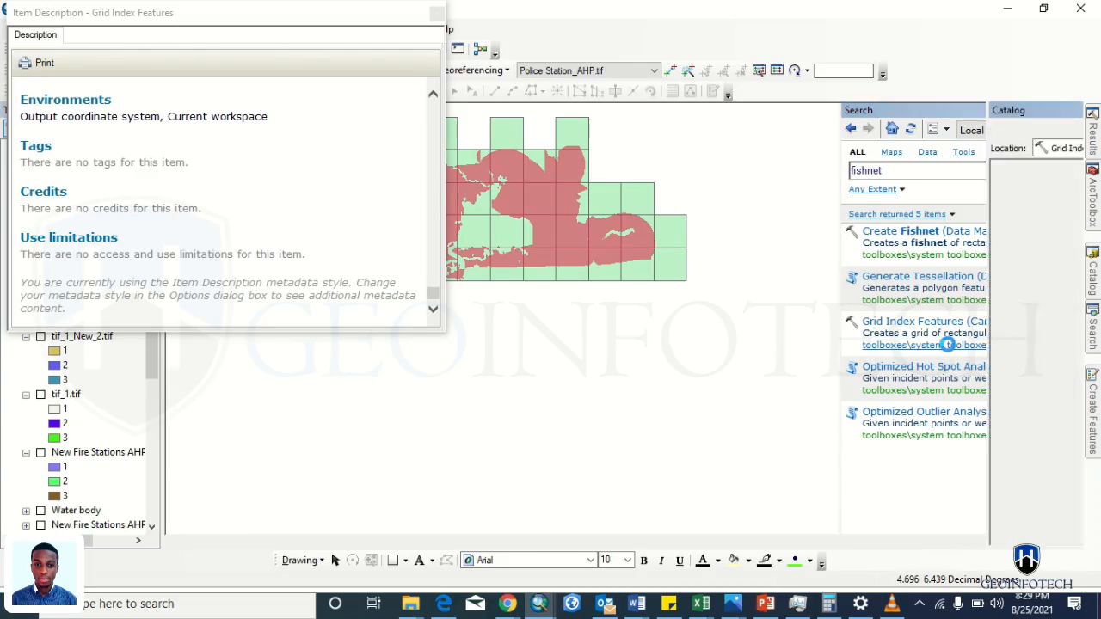
pyautogui.click(1093, 336)
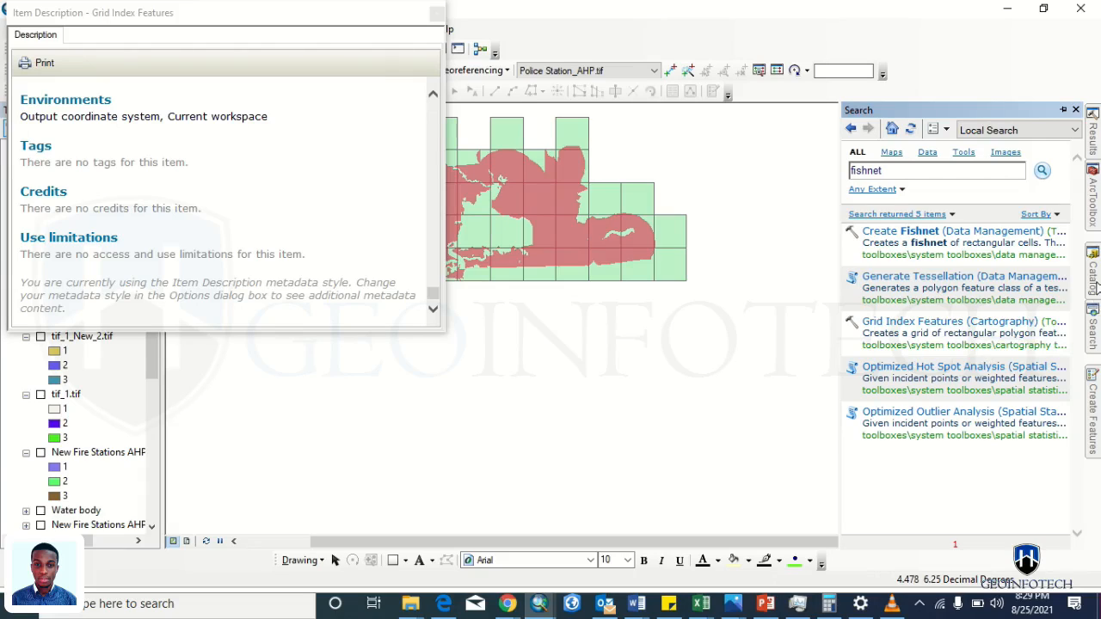
# - Show Grid Index Features in the toolbox tree and close its description window
pyautogui.click(1092, 198)
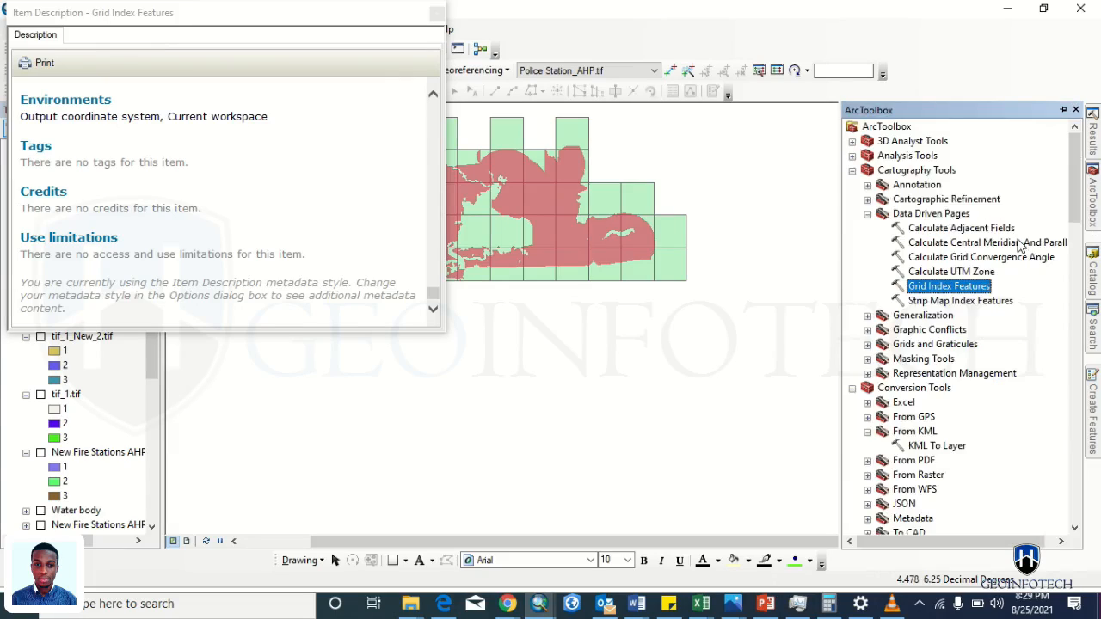
pyautogui.rightClick(926, 291)
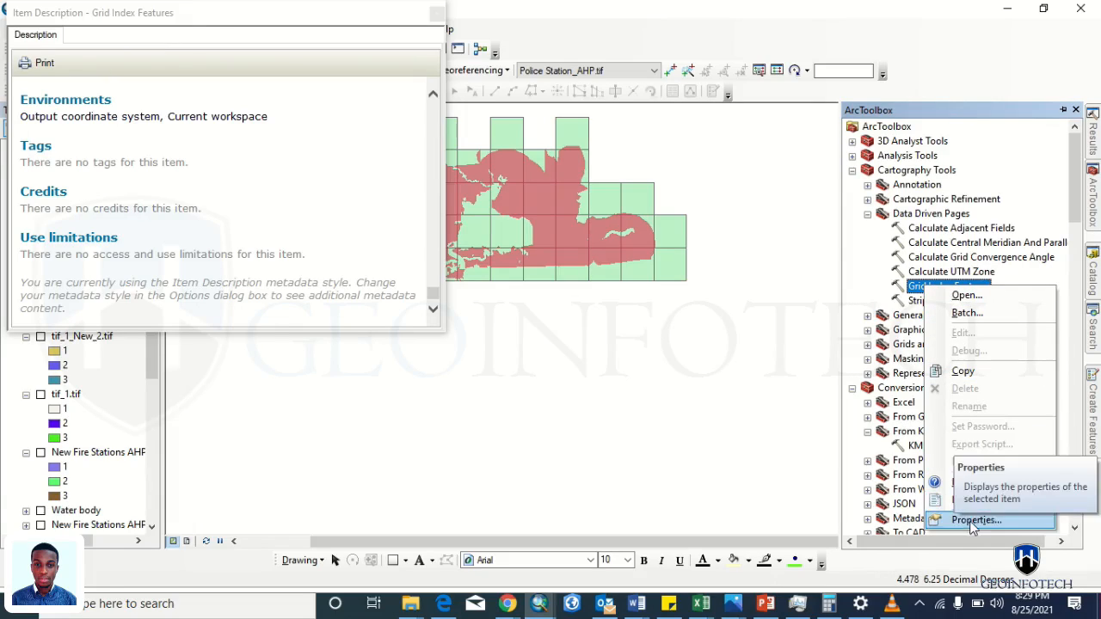
pyautogui.click(966, 501)
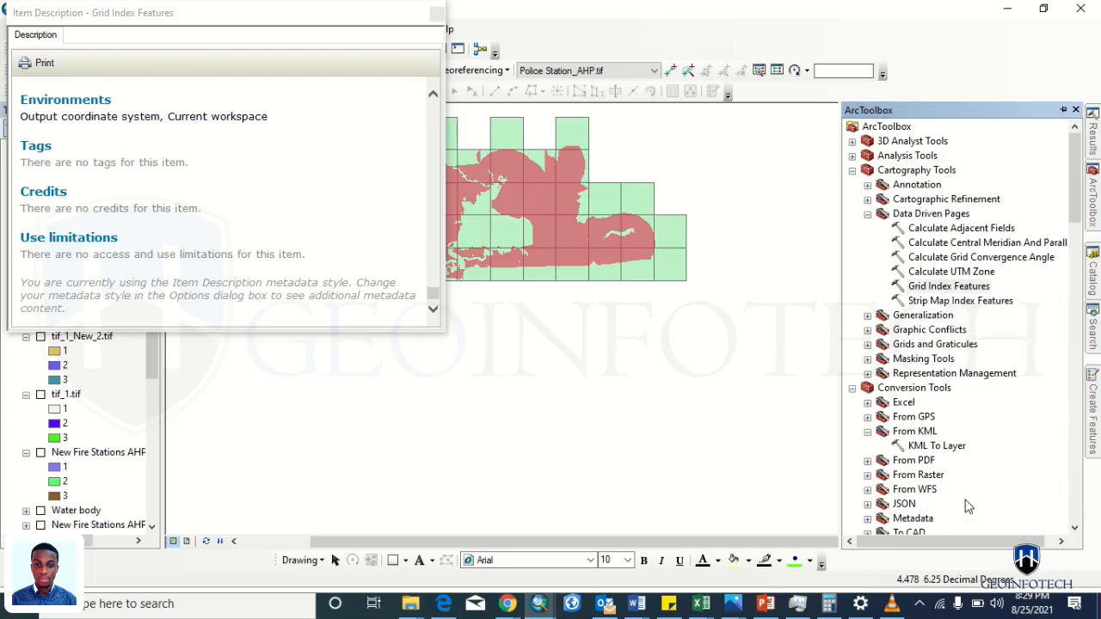
pyautogui.click(437, 15)
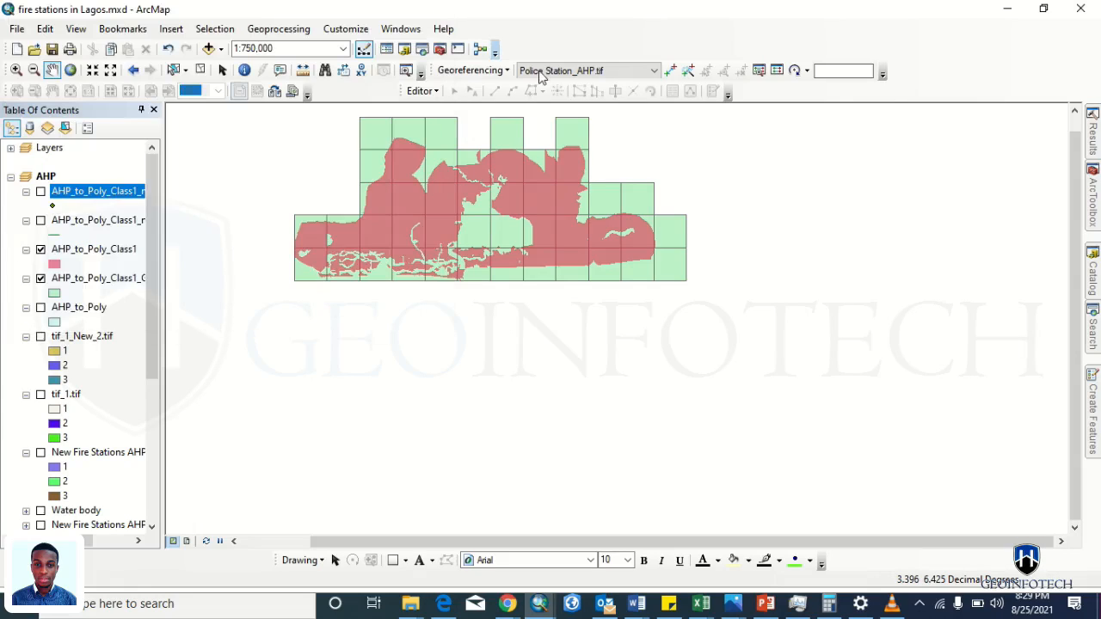
pyautogui.moveTo(1094, 222)
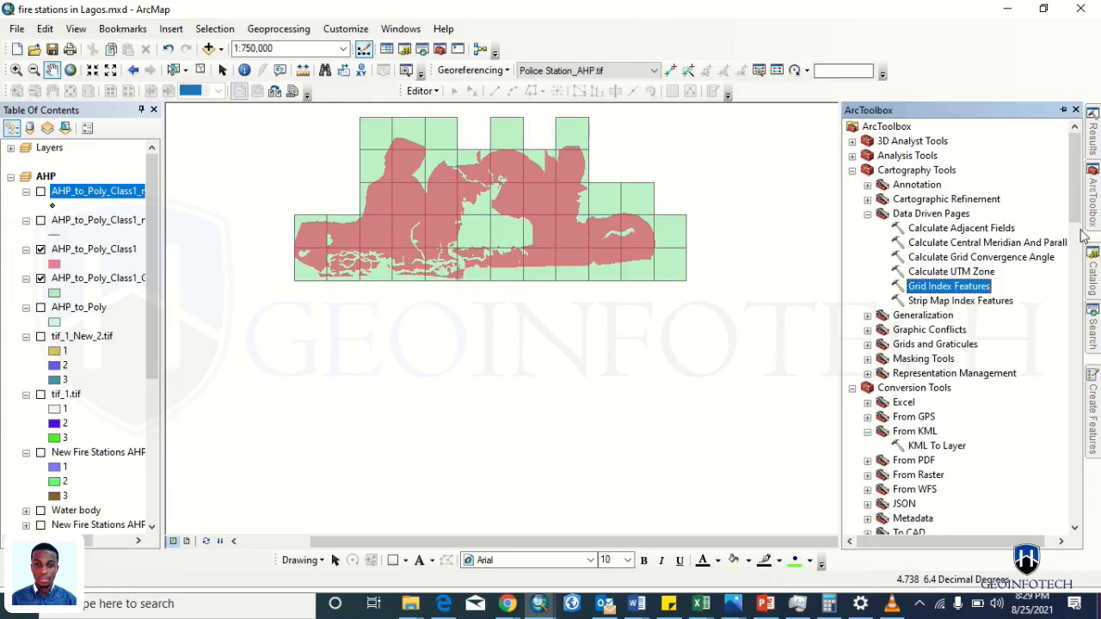
pyautogui.rightClick(910, 295)
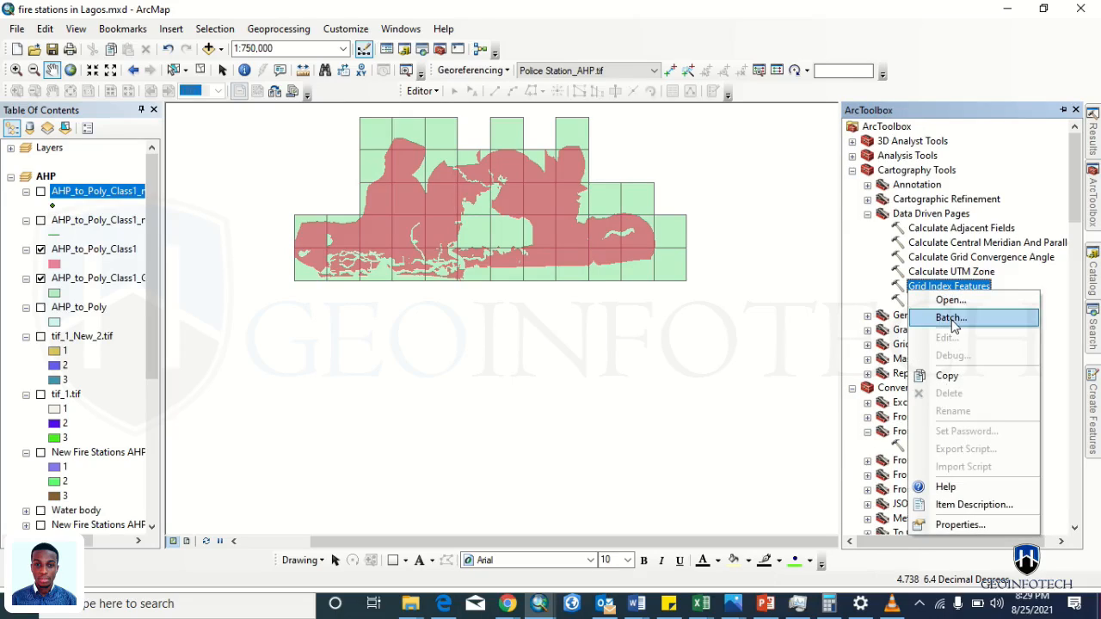
pyautogui.click(946, 301)
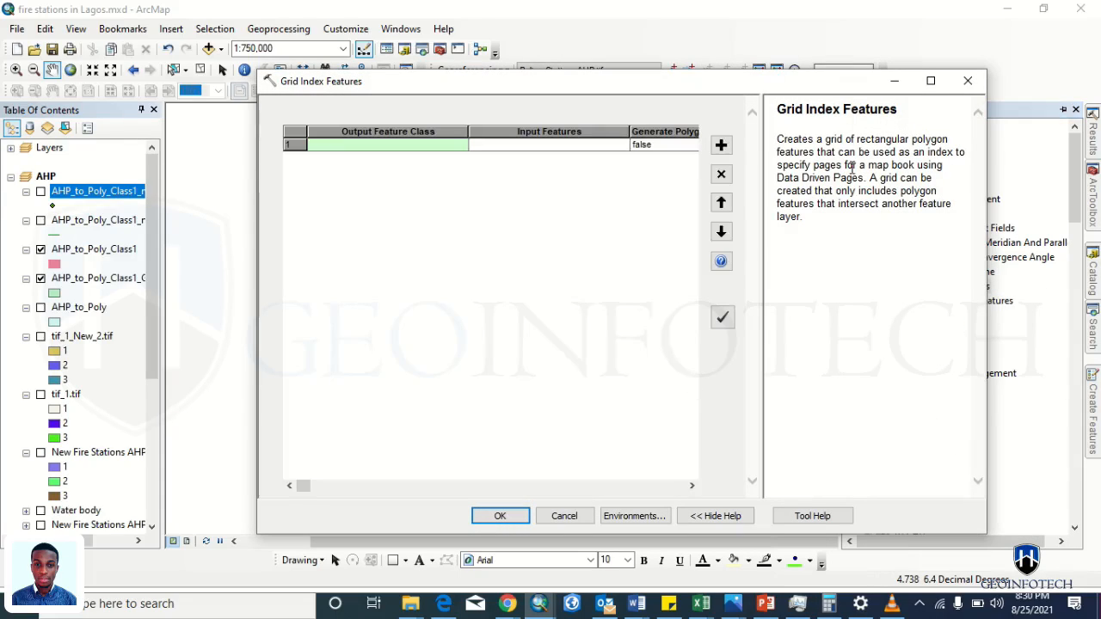
pyautogui.click(967, 81)
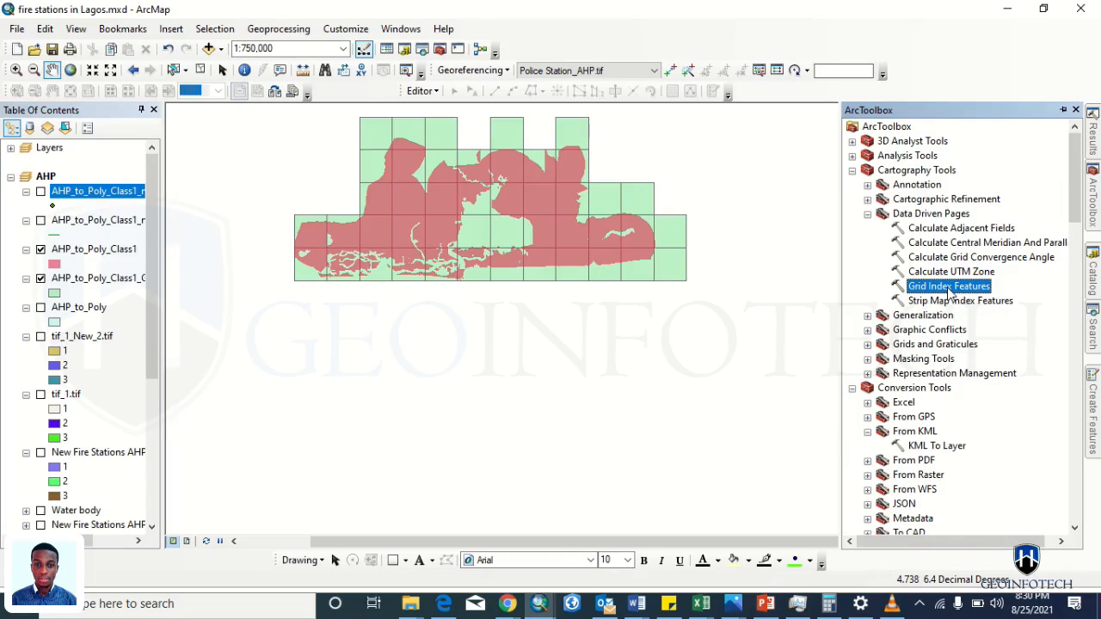
pyautogui.hotkey('alt', 'Tab')
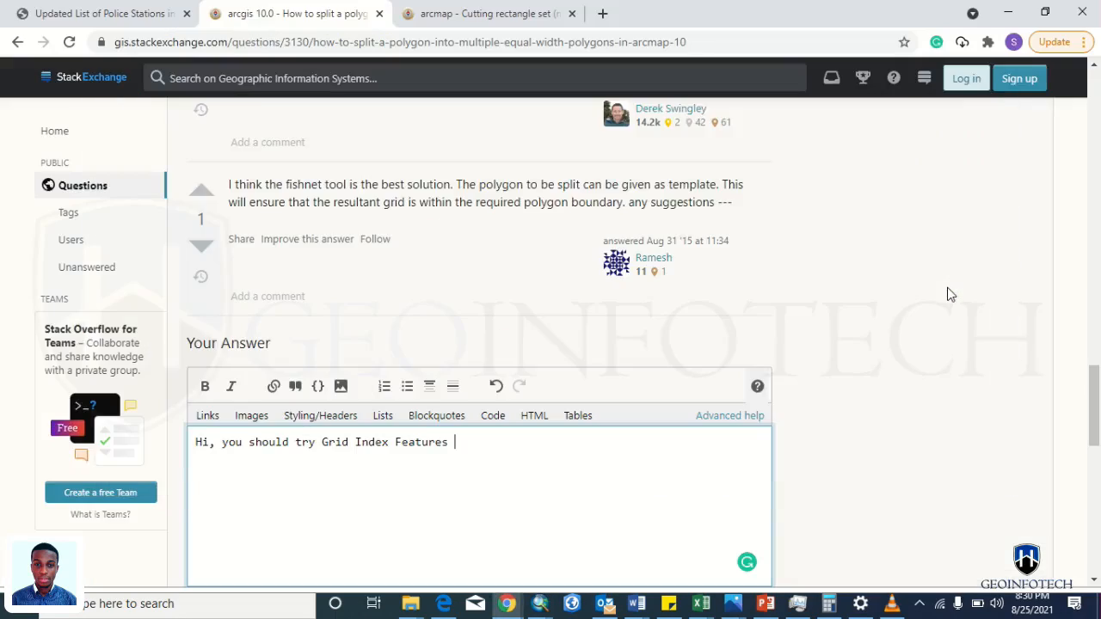
pyautogui.hotkey('alt', 'Tab')
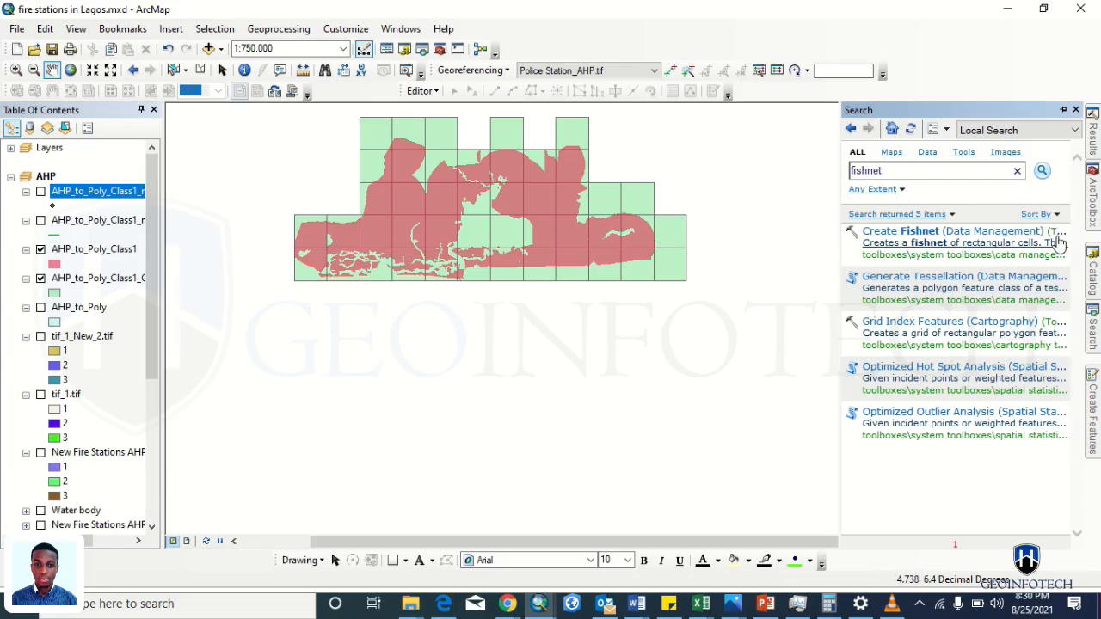
pyautogui.rightClick(898, 170)
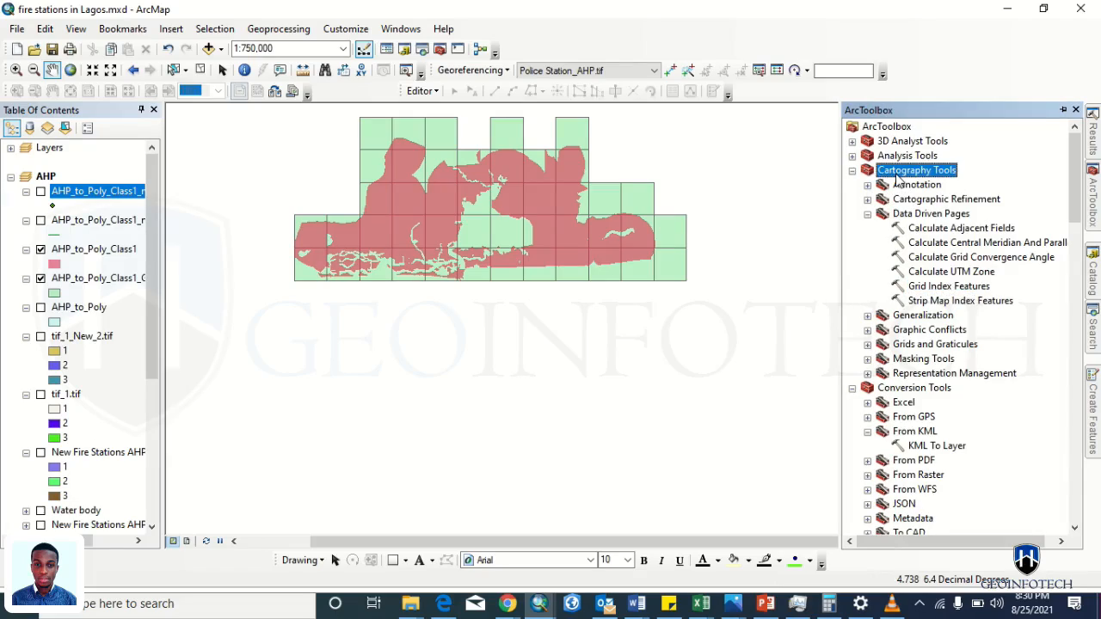
pyautogui.click(888, 177)
pyautogui.hotkey('alt', 'Tab')
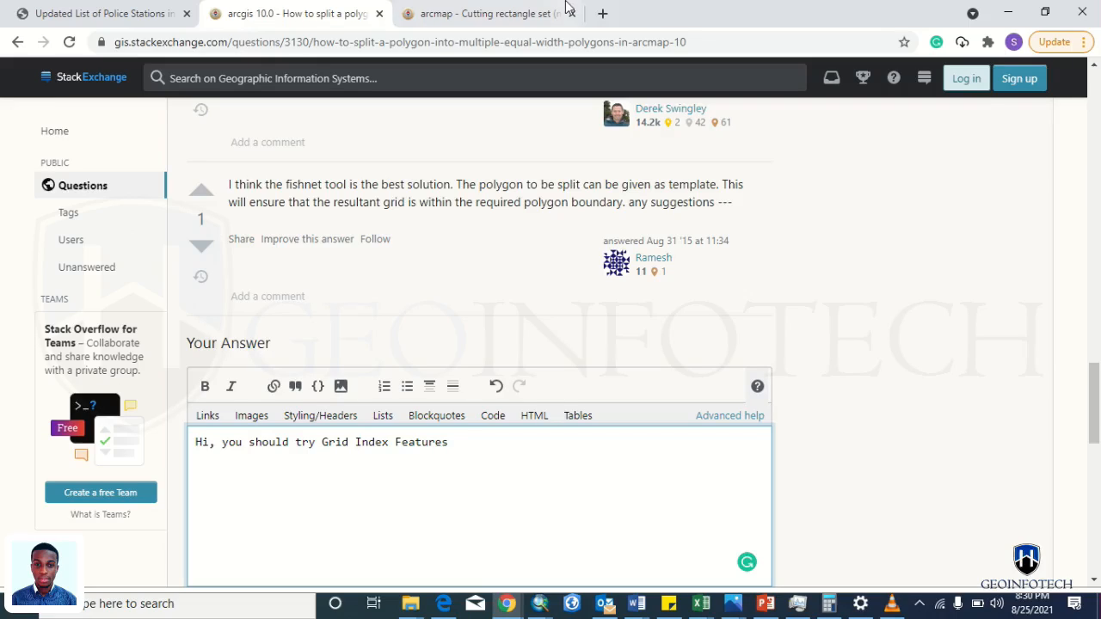
pyautogui.write('it')
pyautogui.hotkey('alt', 'Tab')
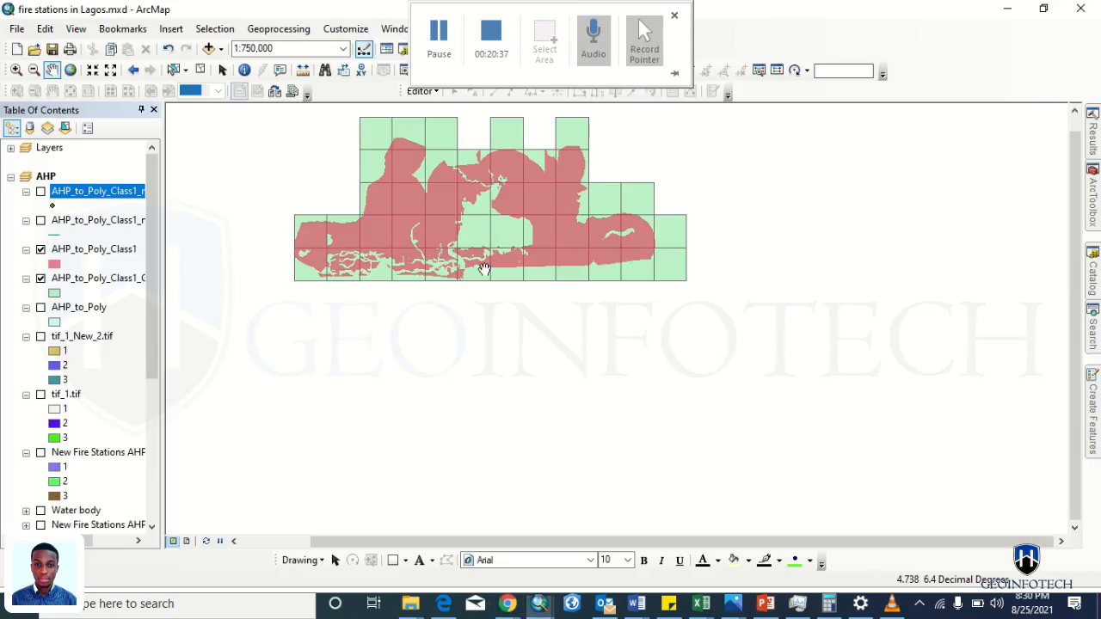
pyautogui.hotkey('alt', 'Tab')
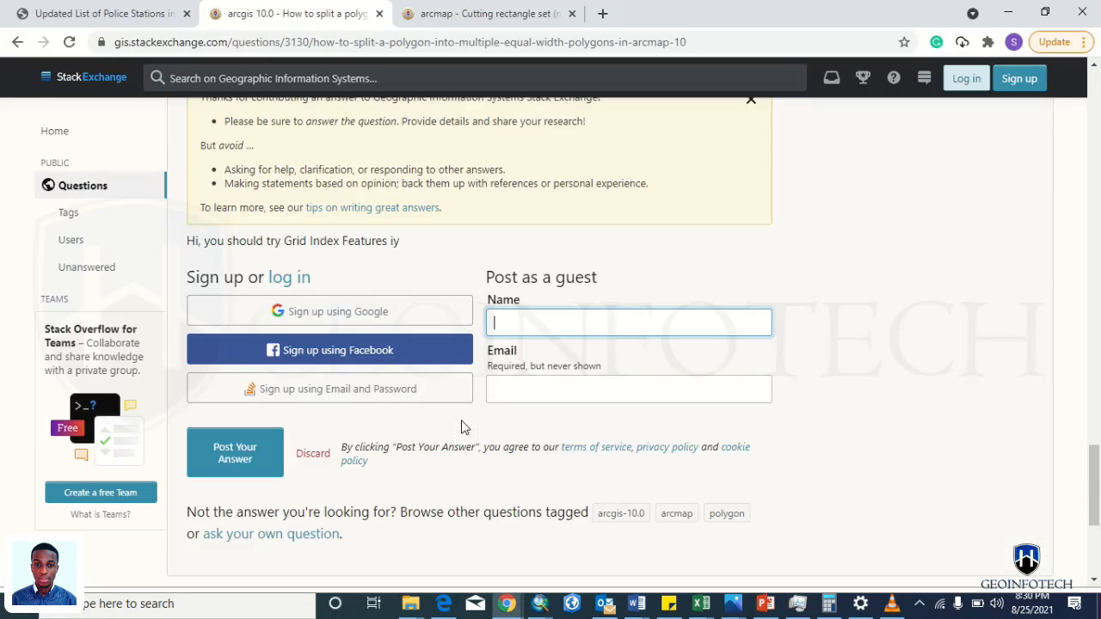
pyautogui.scroll(3, 461, 427)
pyautogui.click(521, 214)
pyautogui.press('BackSpace')
pyautogui.write('t is ')
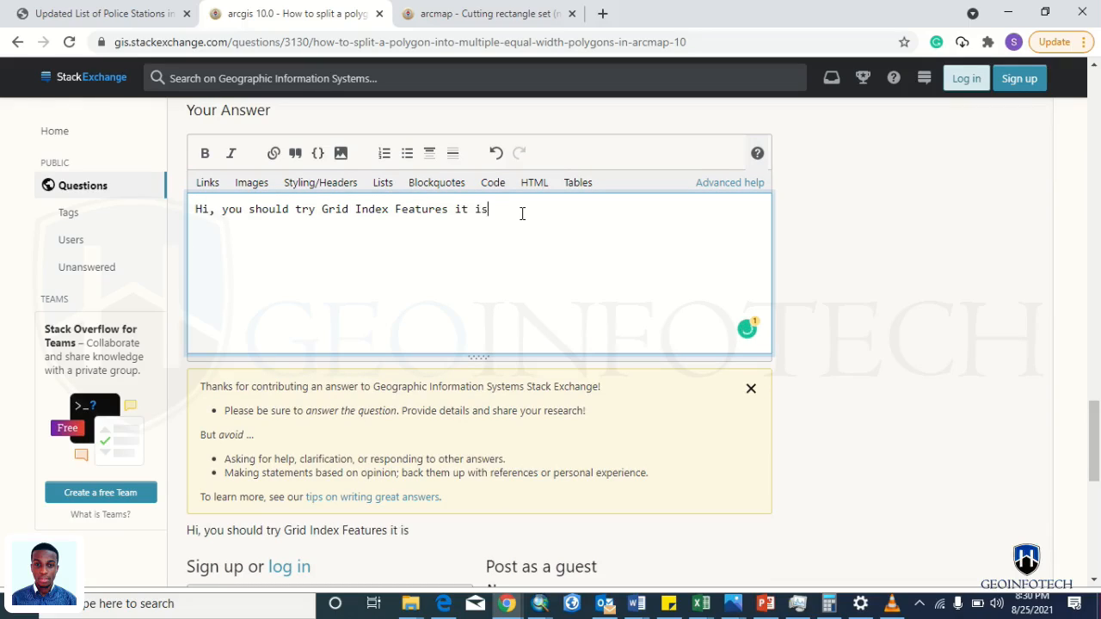
pyautogui.write('under cartography')
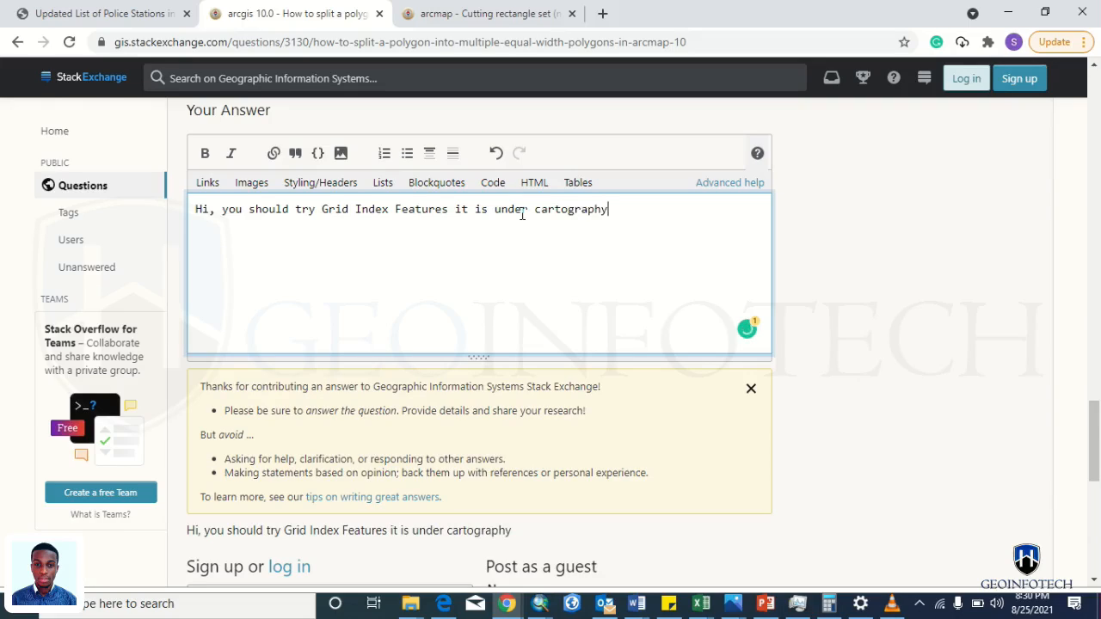
pyautogui.write(' Tools/')
pyautogui.hotkey('alt', 'Tab')
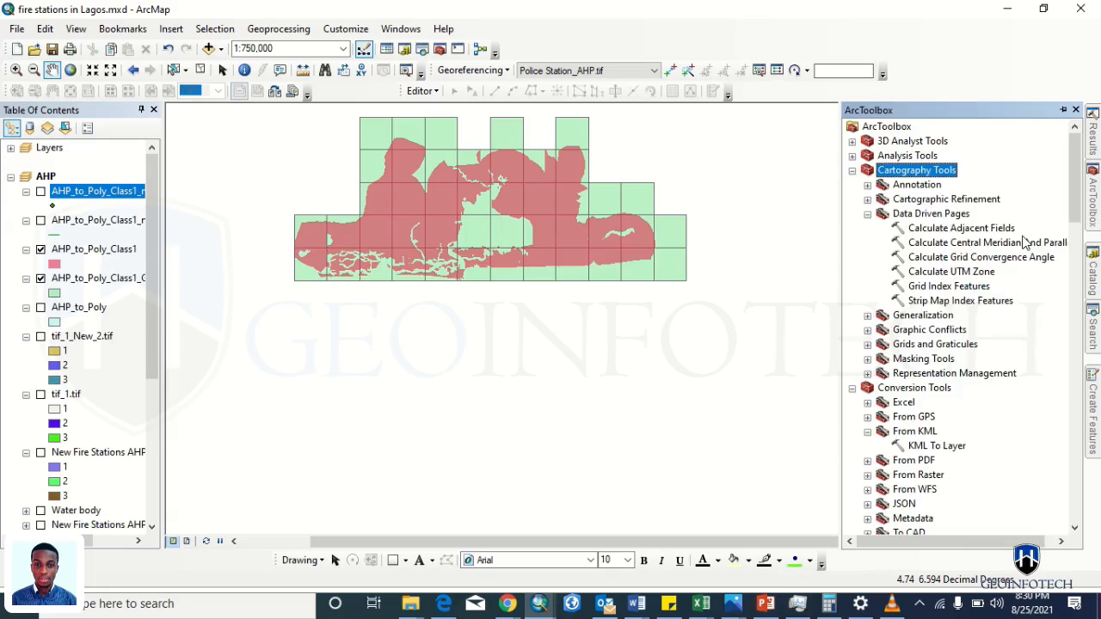
# - Select the Data Driven Pages toolset in ArcToolbox to check its name
pyautogui.click(902, 217)
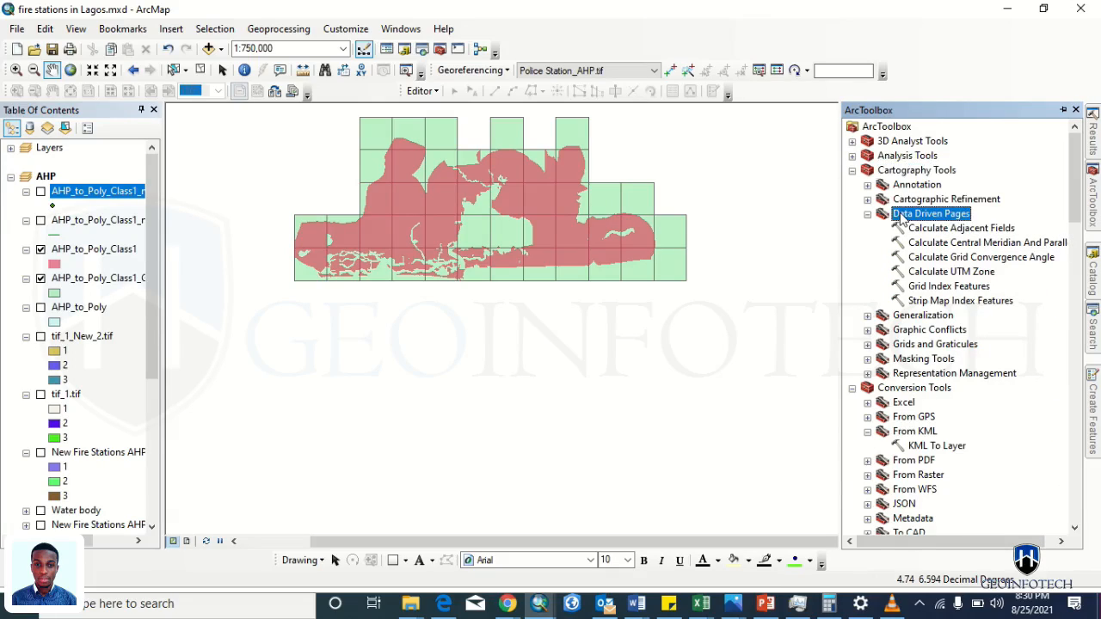
pyautogui.rightClick(901, 216)
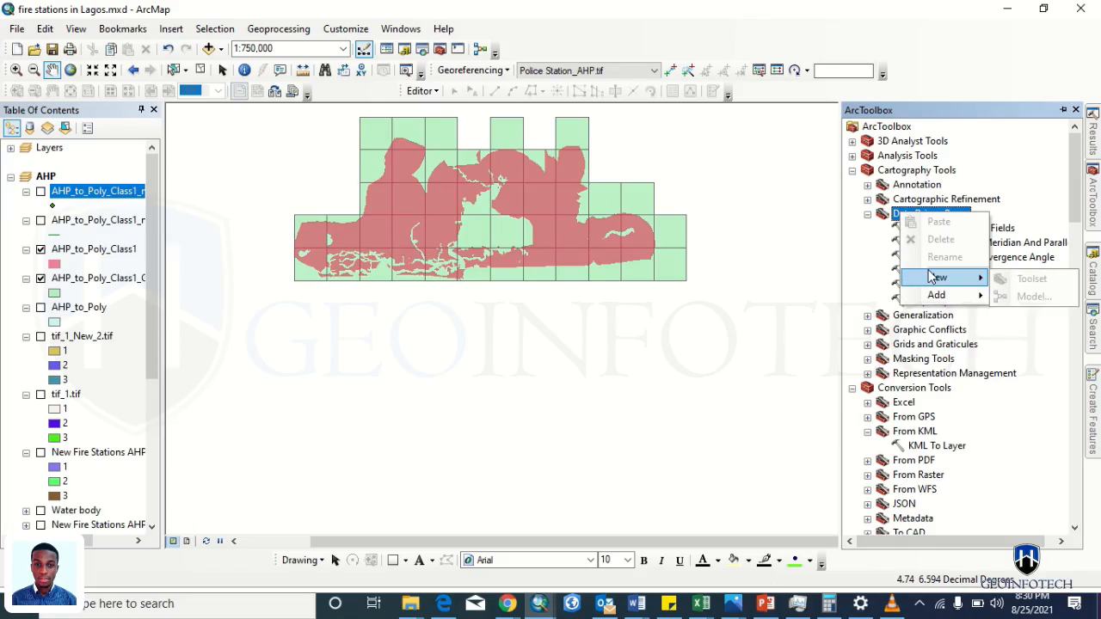
pyautogui.click(973, 196)
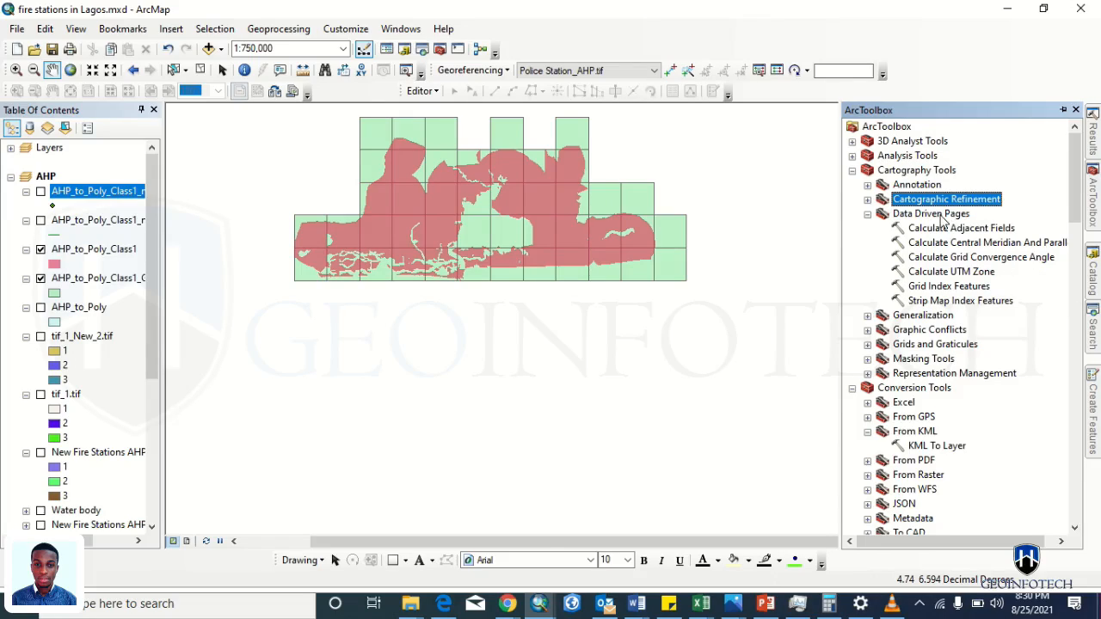
pyautogui.click(940, 215)
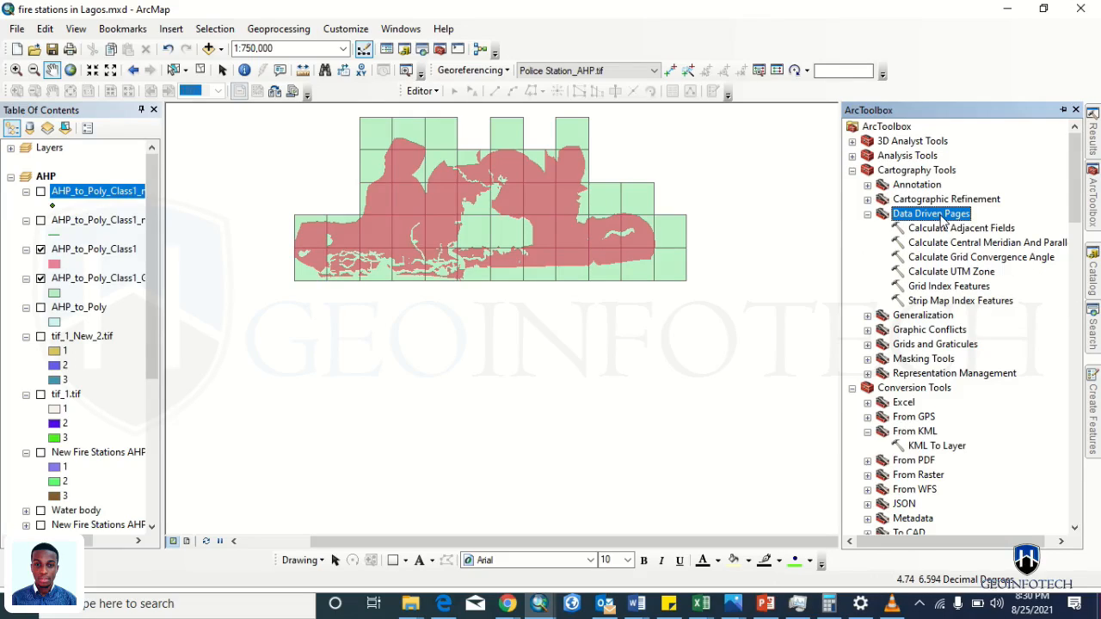
# - Add 'Data Driven Page' to the Stack Exchange answer draft, then reselect Grid Index Features
pyautogui.hotkey('alt', 'Tab')
pyautogui.write('Data D')
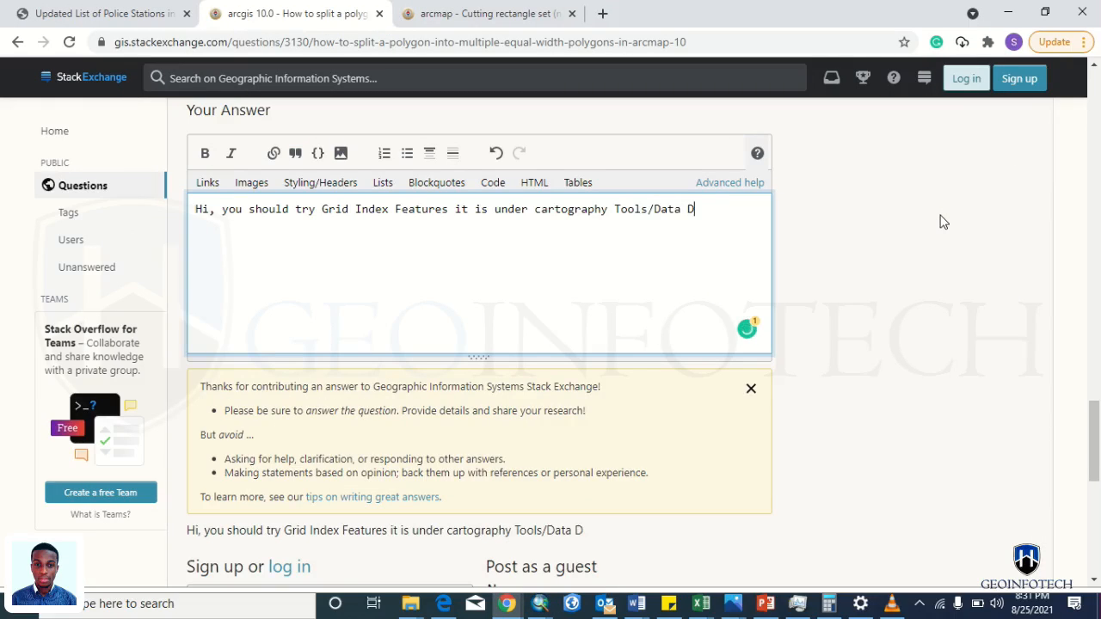
pyautogui.write('riven Page')
pyautogui.hotkey('alt', 'Tab')
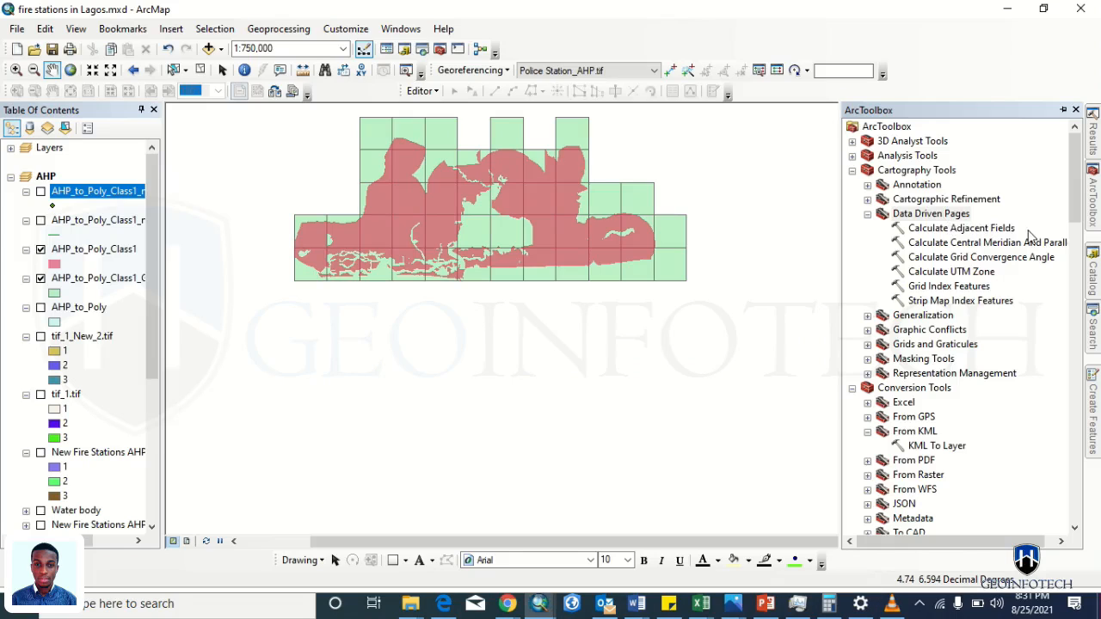
pyautogui.click(940, 289)
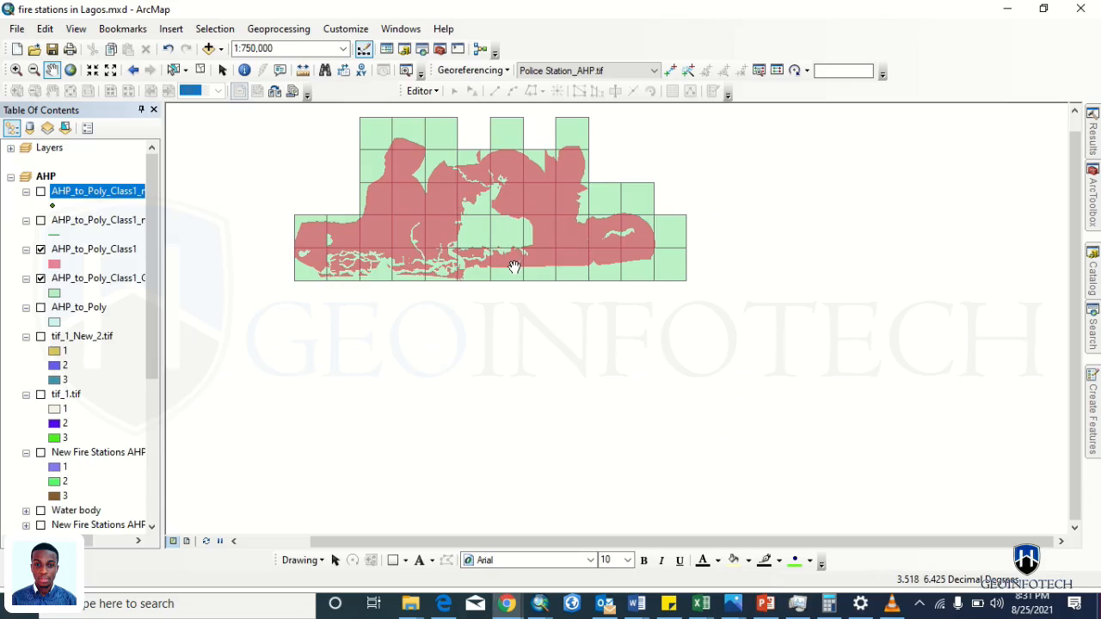
pyautogui.hotkey('alt', 'Tab')
# - Capitalise 'Cartography' and correct 'PAge' to 'Page' in the answer draft
pyautogui.hotkey('alt', 'shift', 'Tab')
pyautogui.hotkey('alt', 'shift', 'Tab')
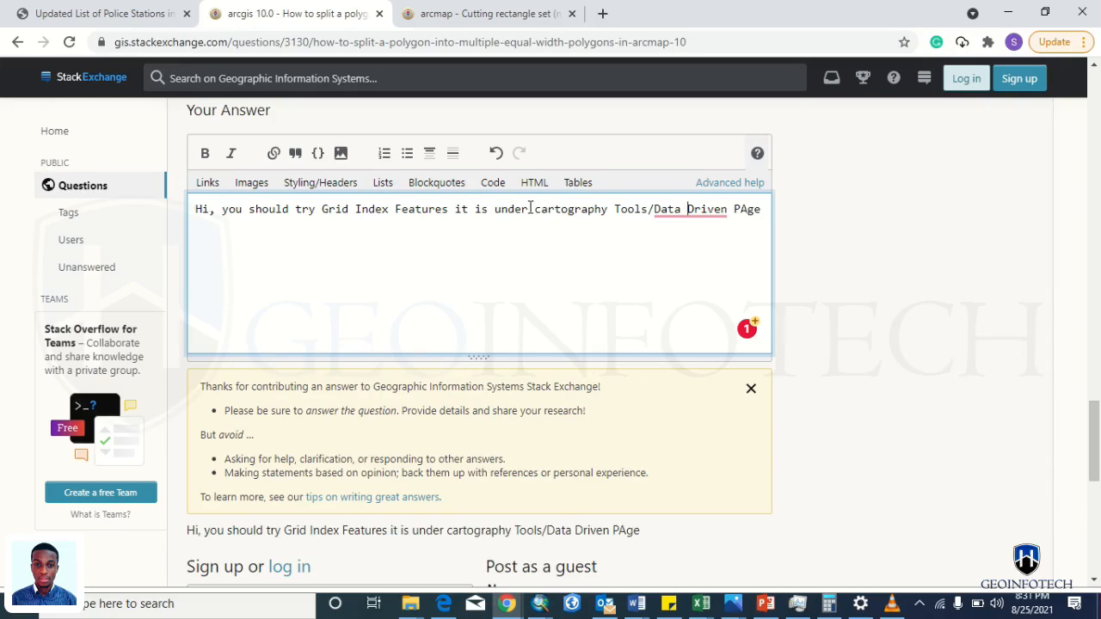
pyautogui.write('C')
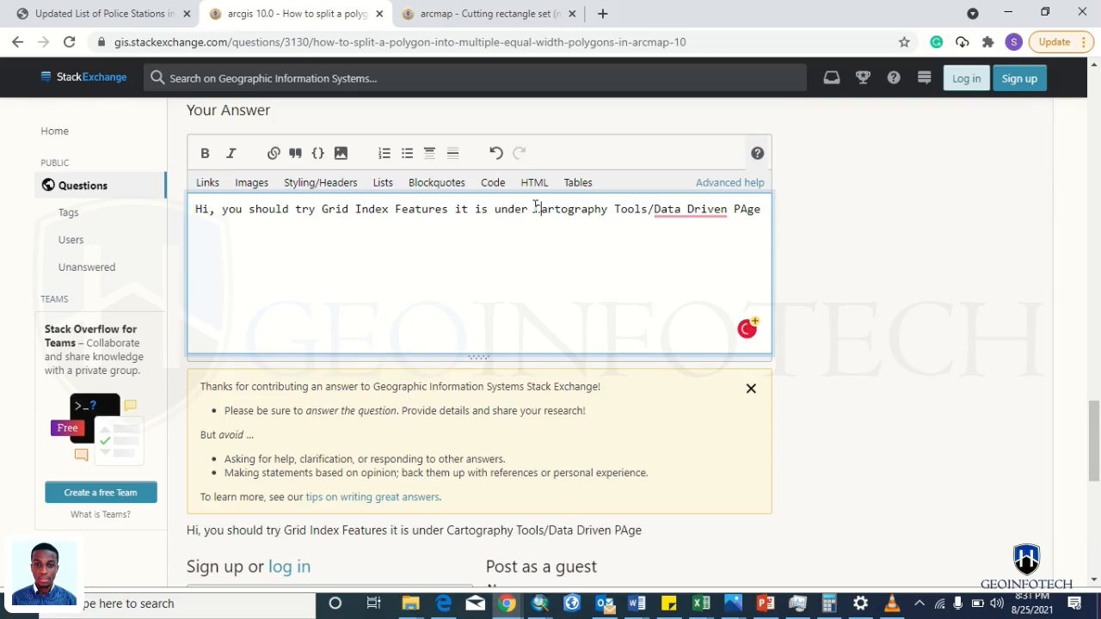
pyautogui.moveTo(669, 207)
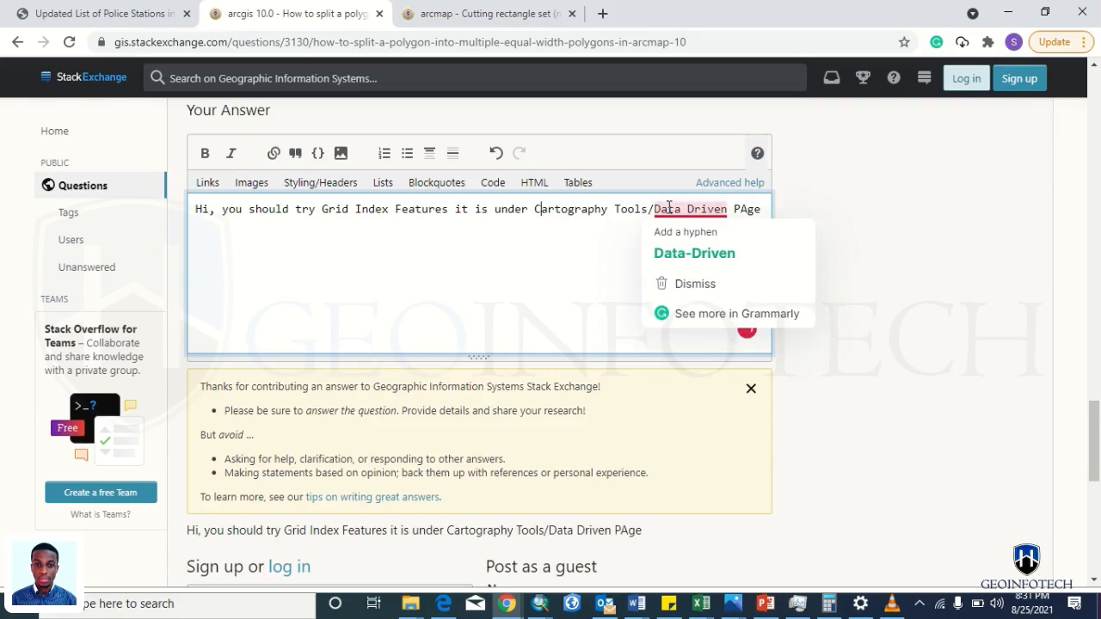
pyautogui.click(610, 235)
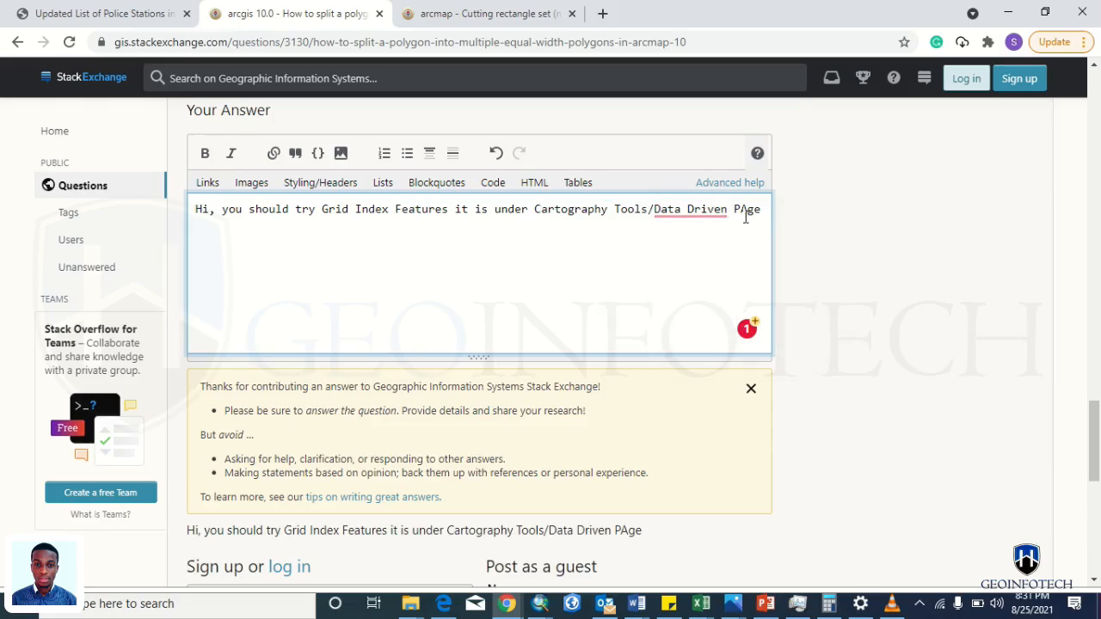
pyautogui.press('BackSpace')
pyautogui.write('a')
# - Scroll down below the saved draft to the sign-up options
pyautogui.scroll(-3, 646, 310)
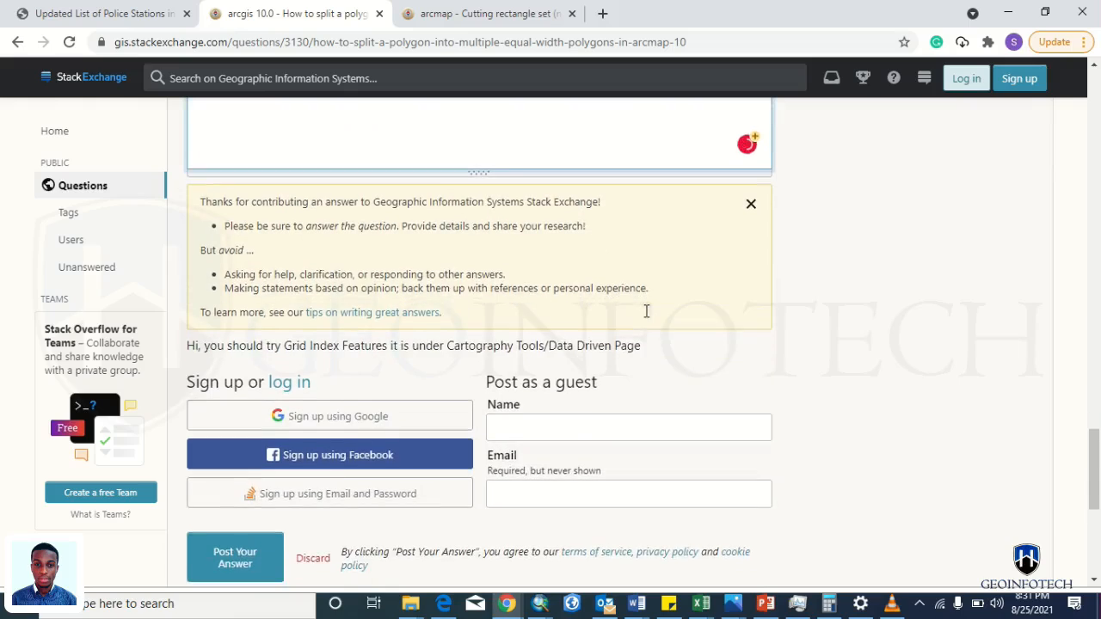
pyautogui.scroll(5, 474, 235)
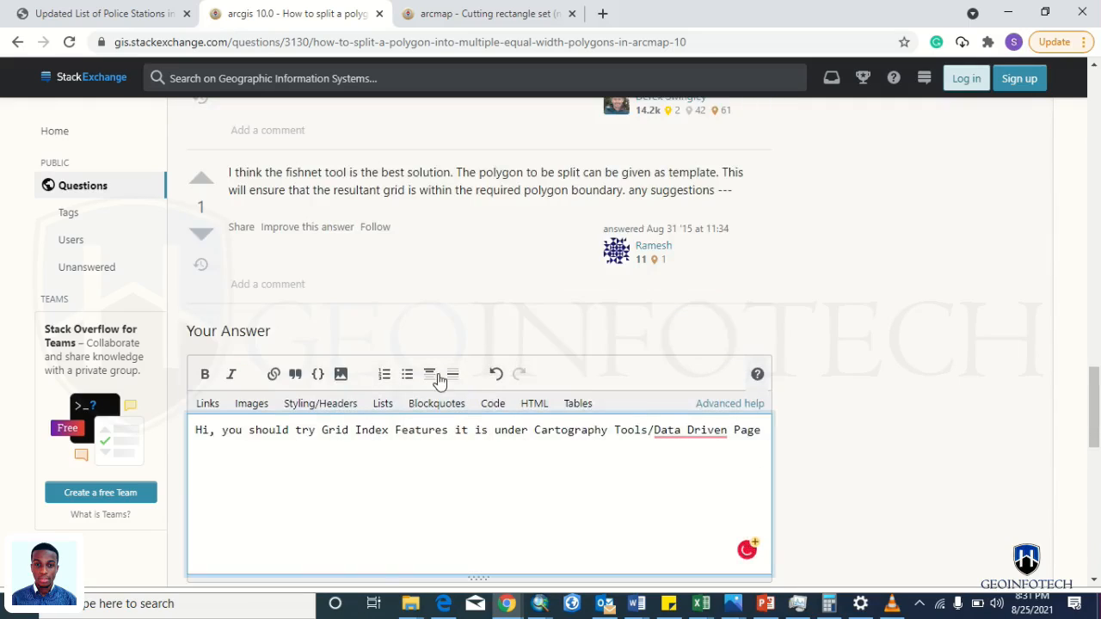
pyautogui.scroll(-1, 438, 387)
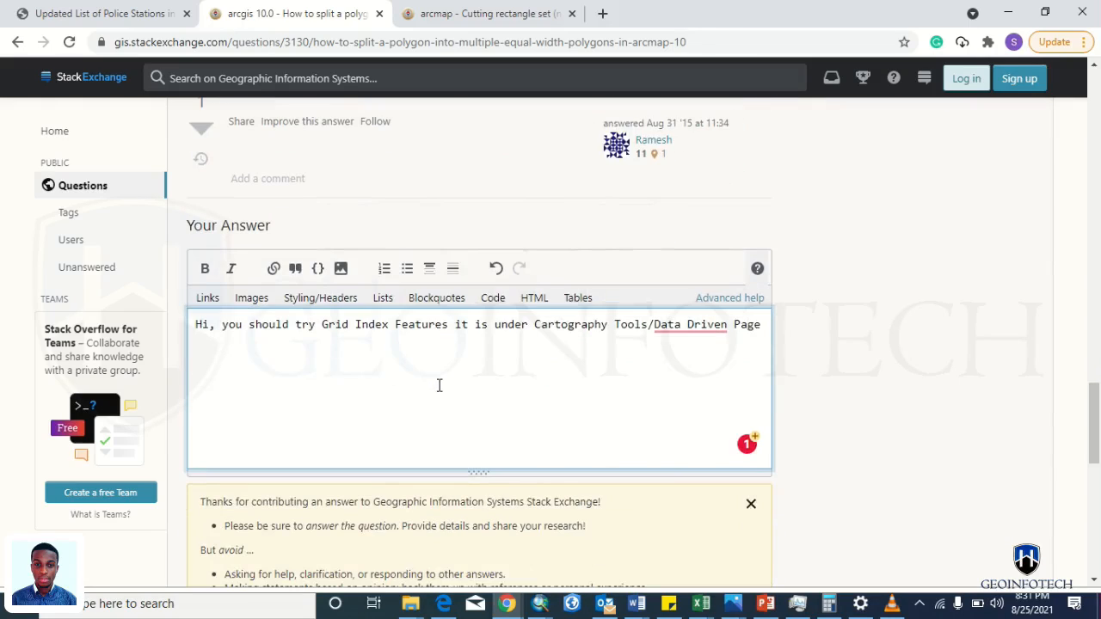
pyautogui.hotkey('ctrl', 'a')
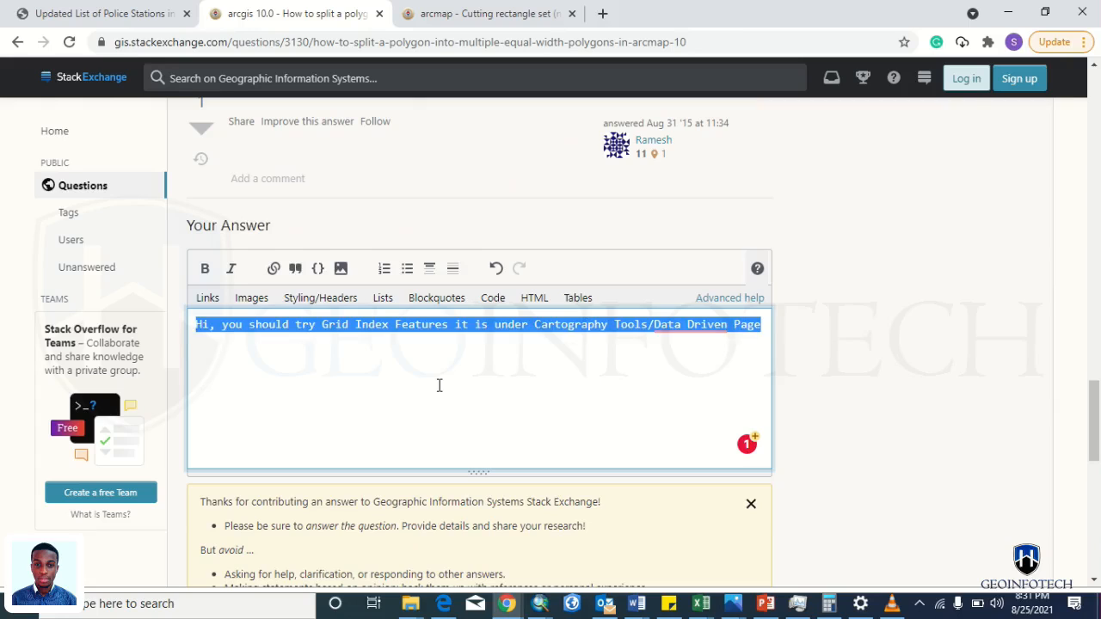
pyautogui.scroll(-3, 438, 385)
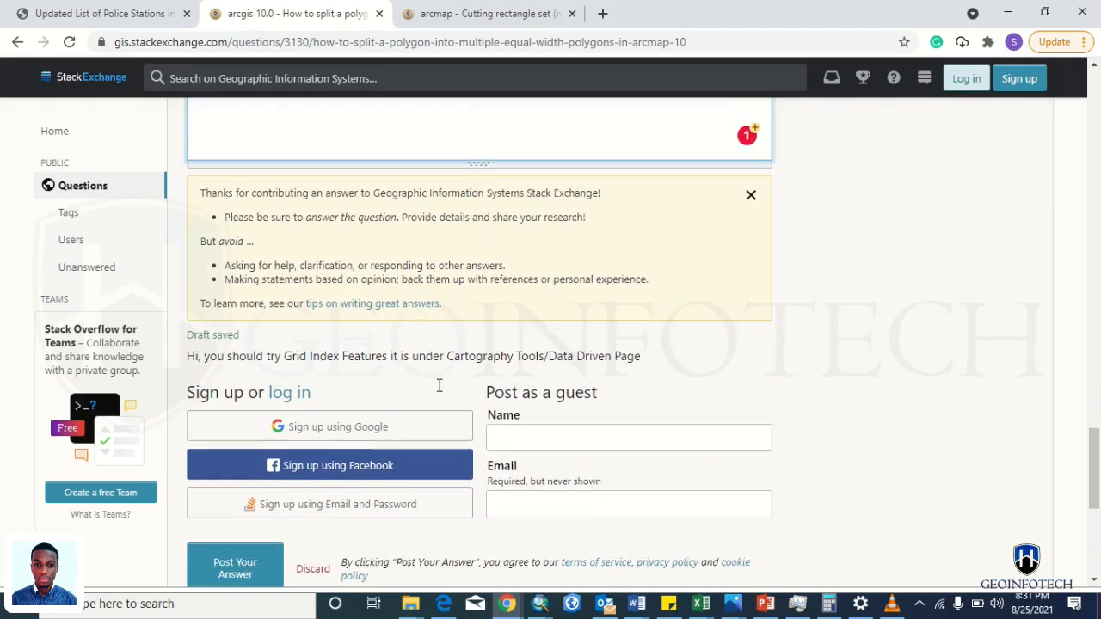
pyautogui.scroll(-1, 439, 386)
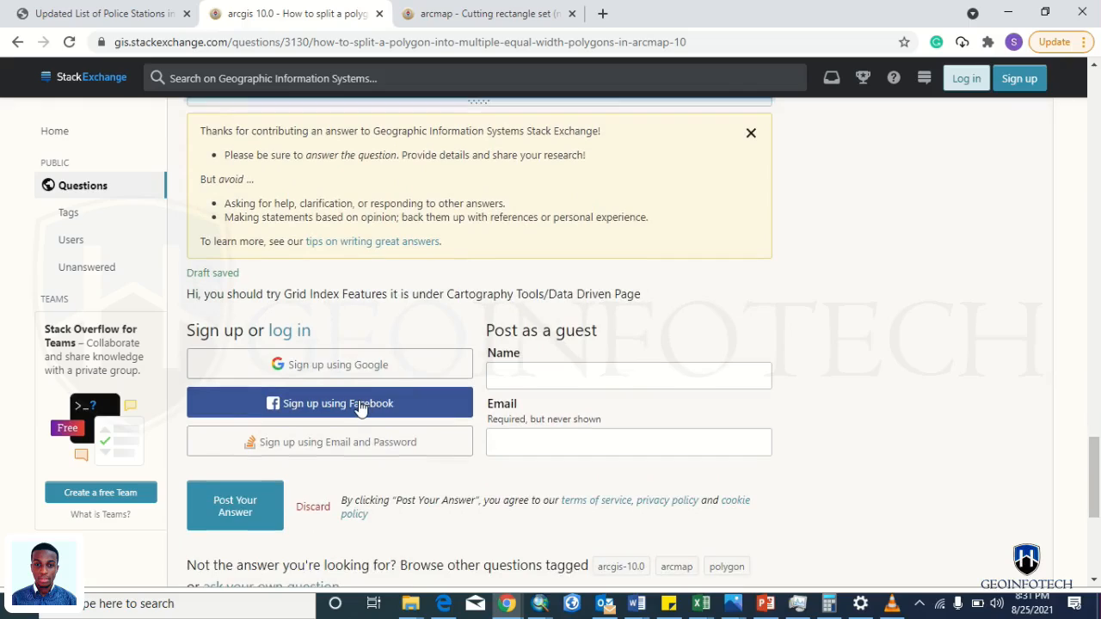
# - Sign up with Facebook, confirm the new account, and post the answer past the CAPTCHA
pyautogui.click(361, 406)
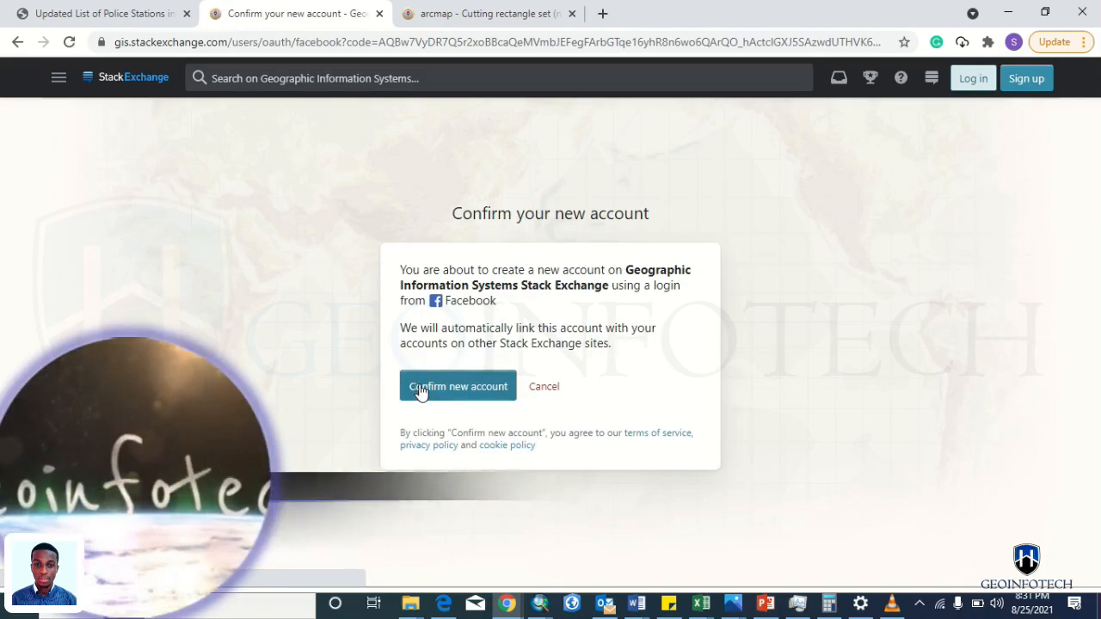
pyautogui.click(421, 388)
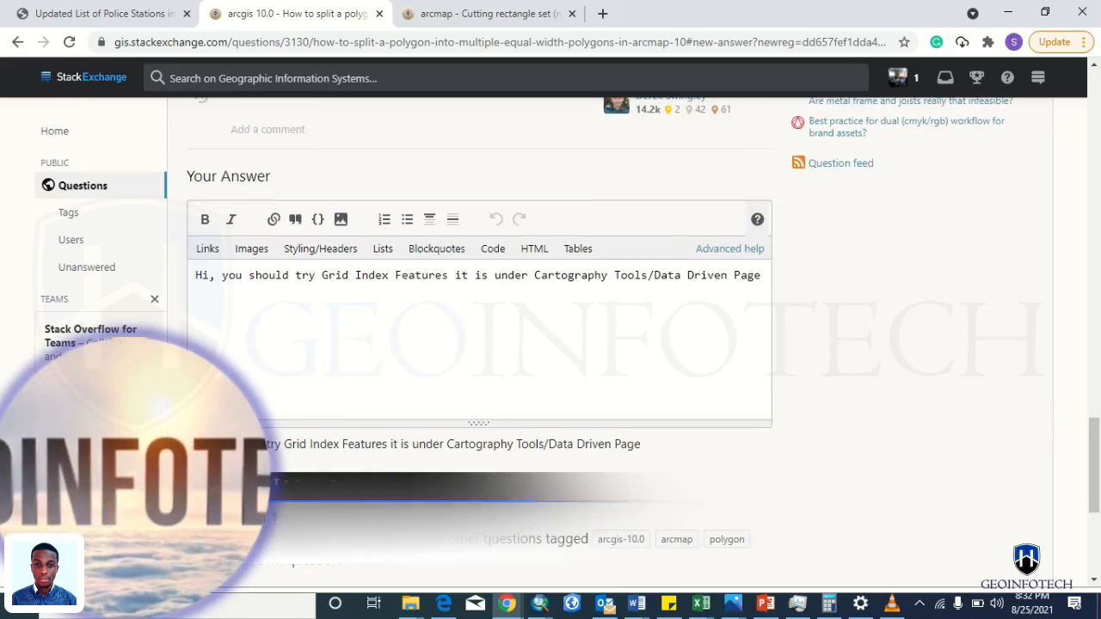
pyautogui.click(270, 480)
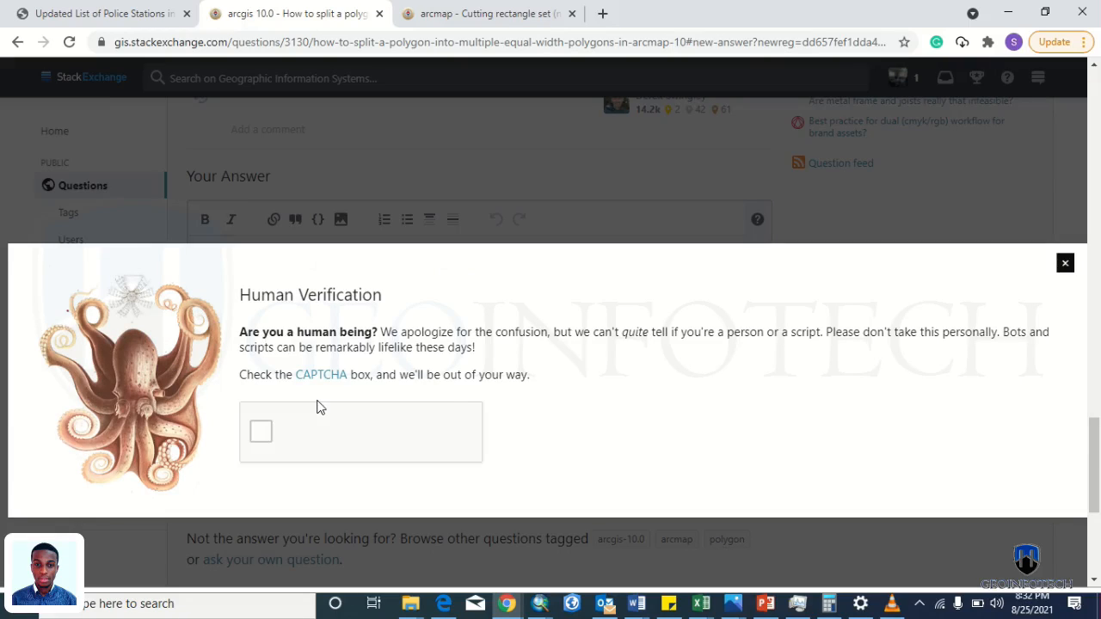
pyautogui.click(269, 424)
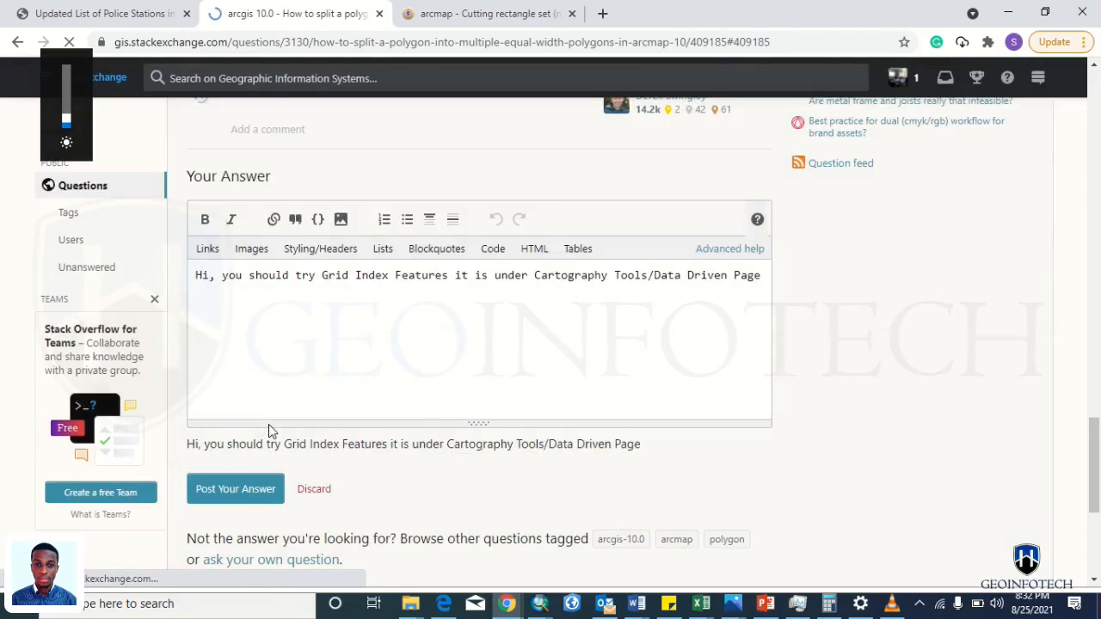
pyautogui.scroll(1, 284, 440)
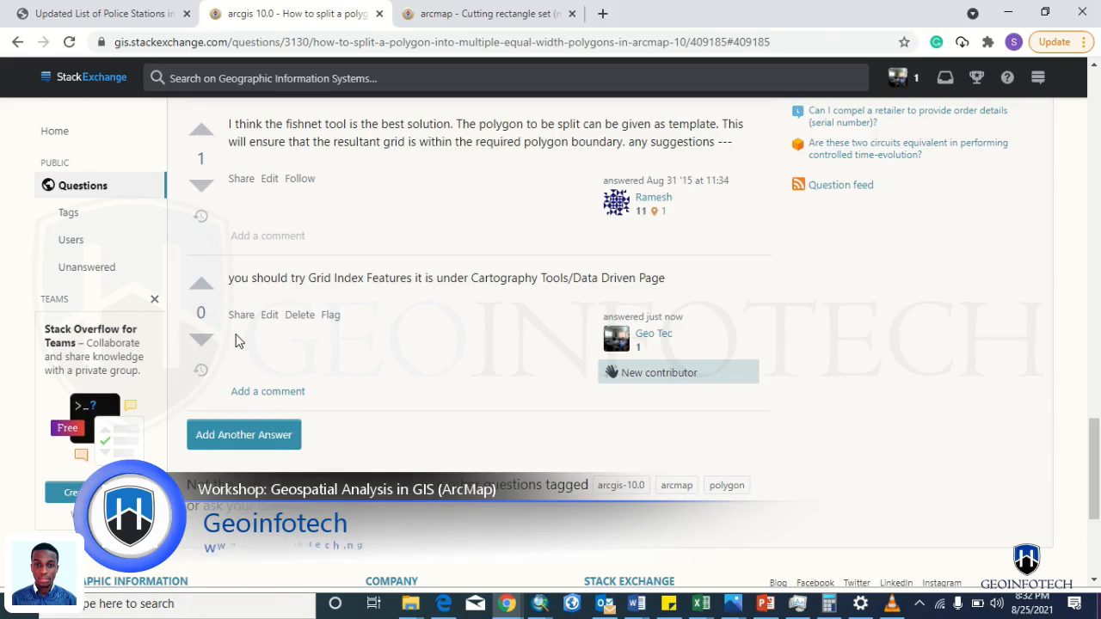
# - Edit the posted answer so it begins with 'Hi,'
pyautogui.click(269, 316)
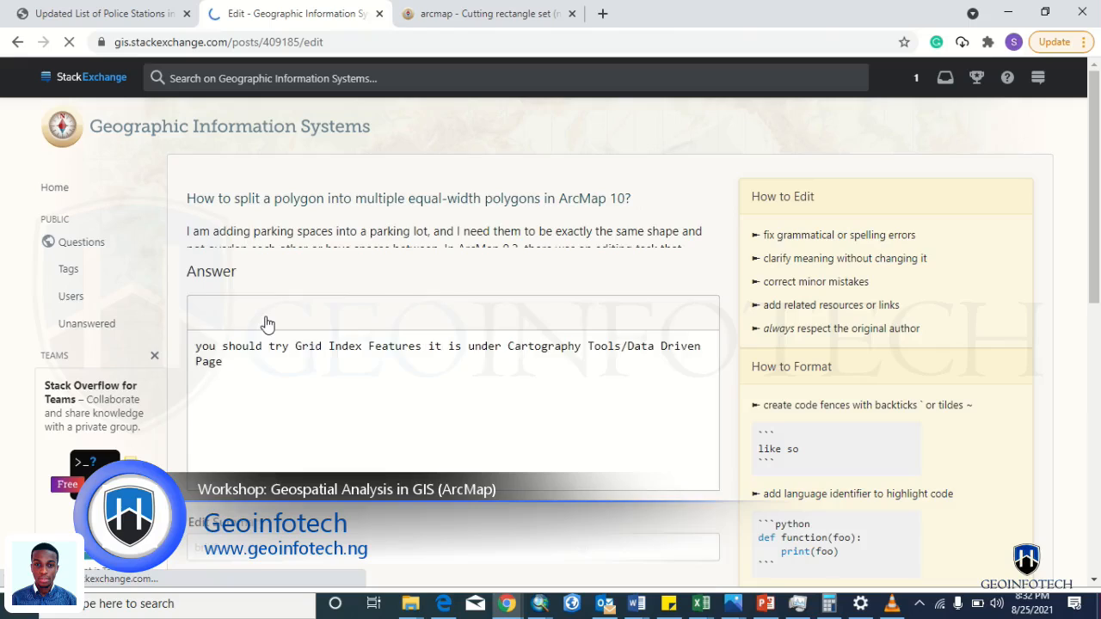
pyautogui.scroll(-1, 234, 313)
pyautogui.click(199, 318)
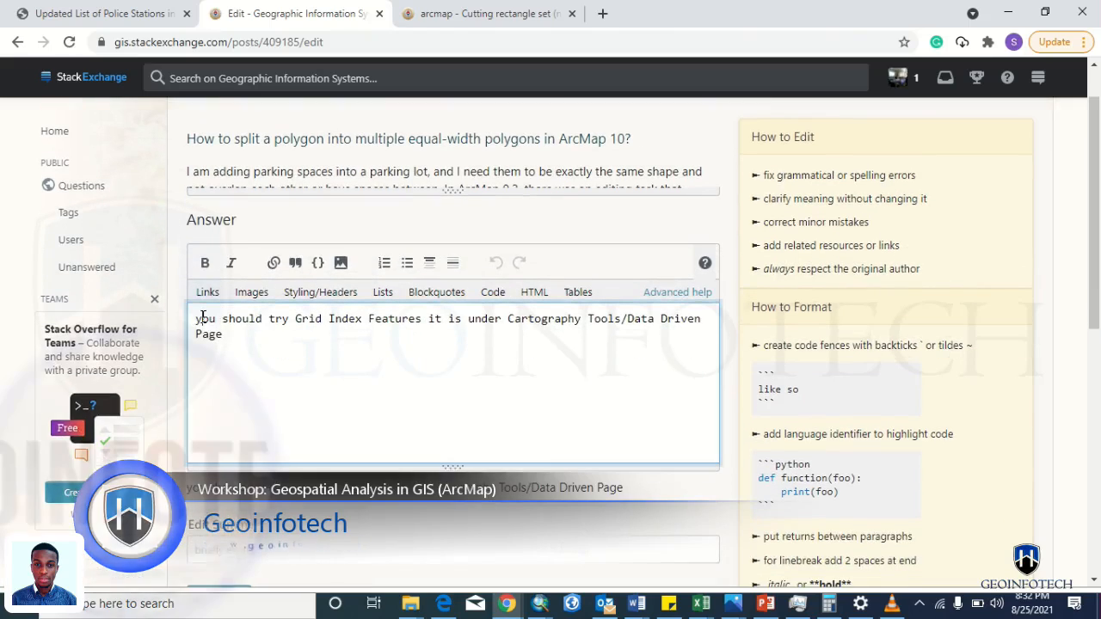
pyautogui.write('Hi,')
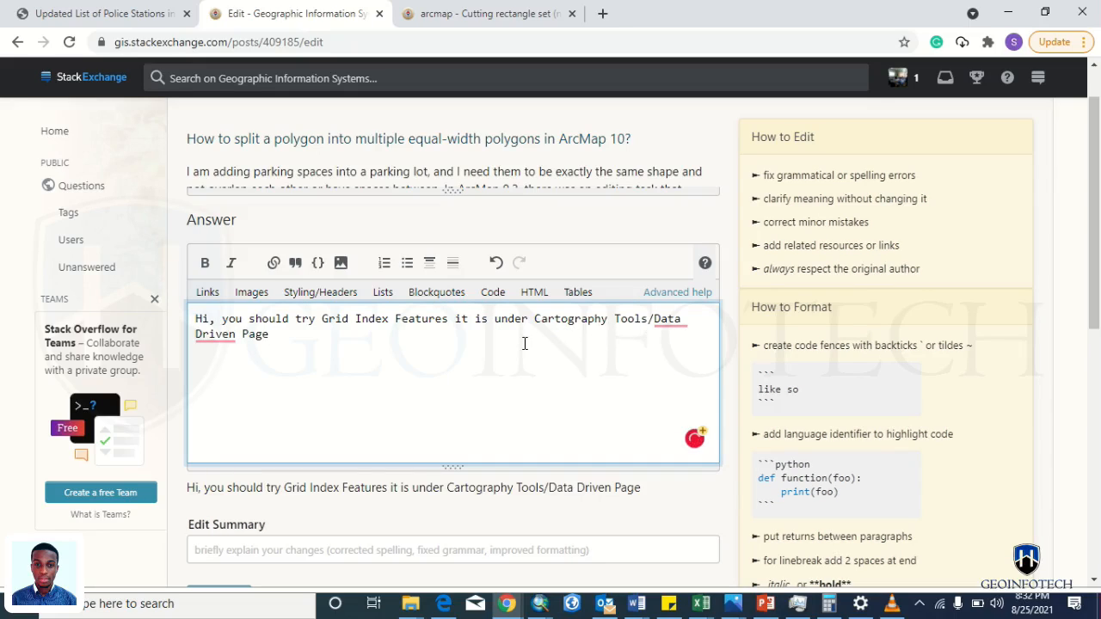
# - Append 'Grid Index Features' after 'Data Driven Page/' and save the edited answer
pyautogui.moveTo(323, 319); pyautogui.dragTo(445, 322)
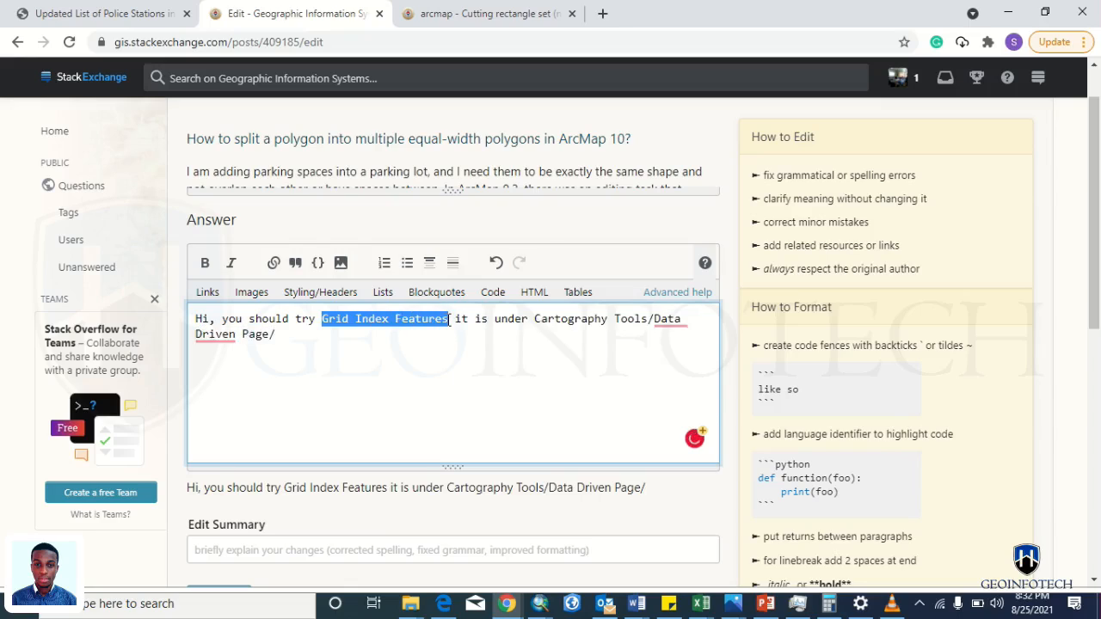
pyautogui.hotkey('ctrl', 'c')
pyautogui.hotkey('ctrl', 'End')
pyautogui.hotkey('ctrl', 'v')
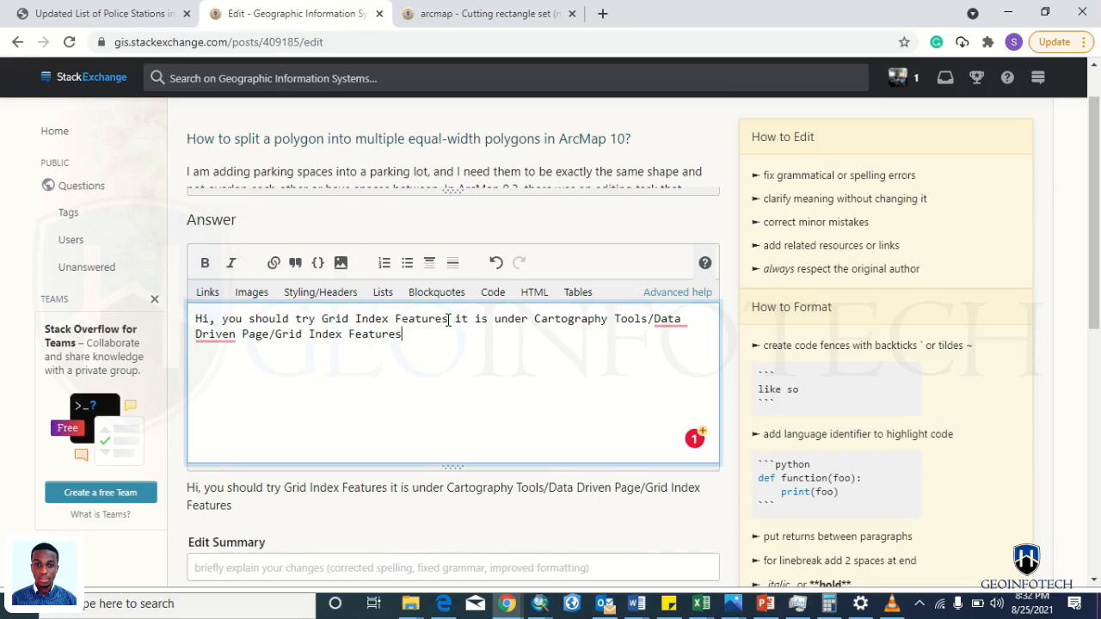
pyautogui.scroll(-3, 480, 482)
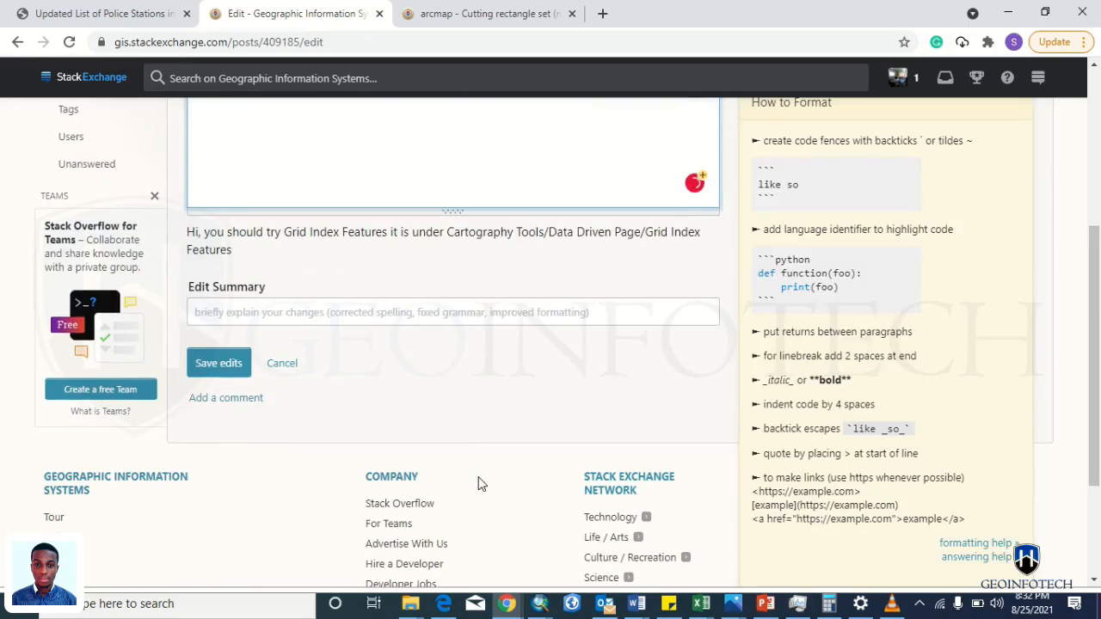
pyautogui.click(201, 364)
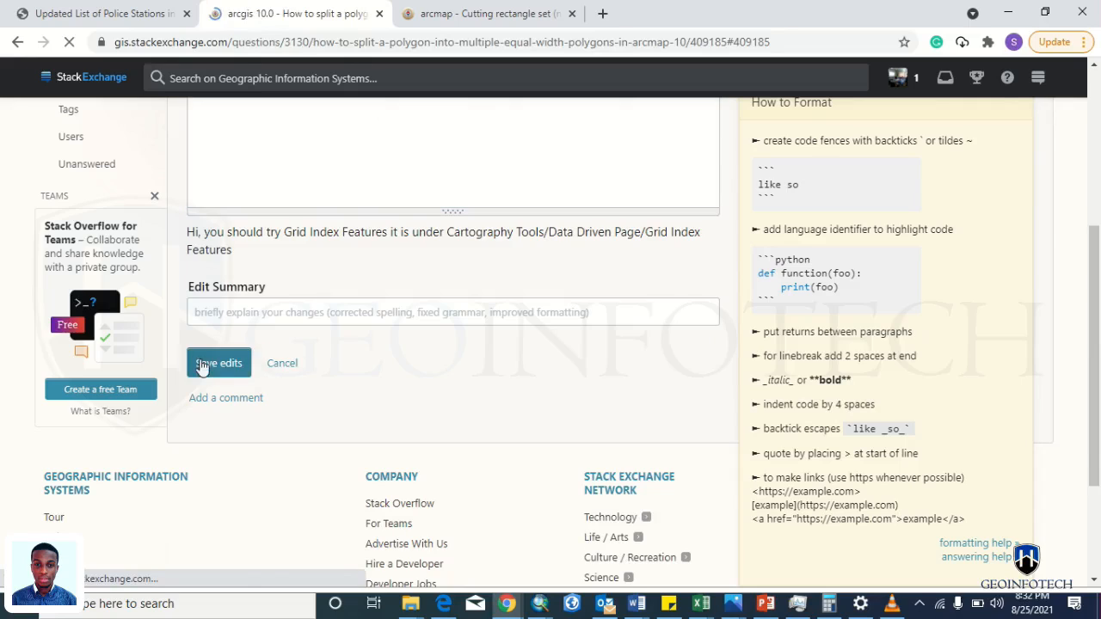
pyautogui.hotkey('alt', 'Tab')
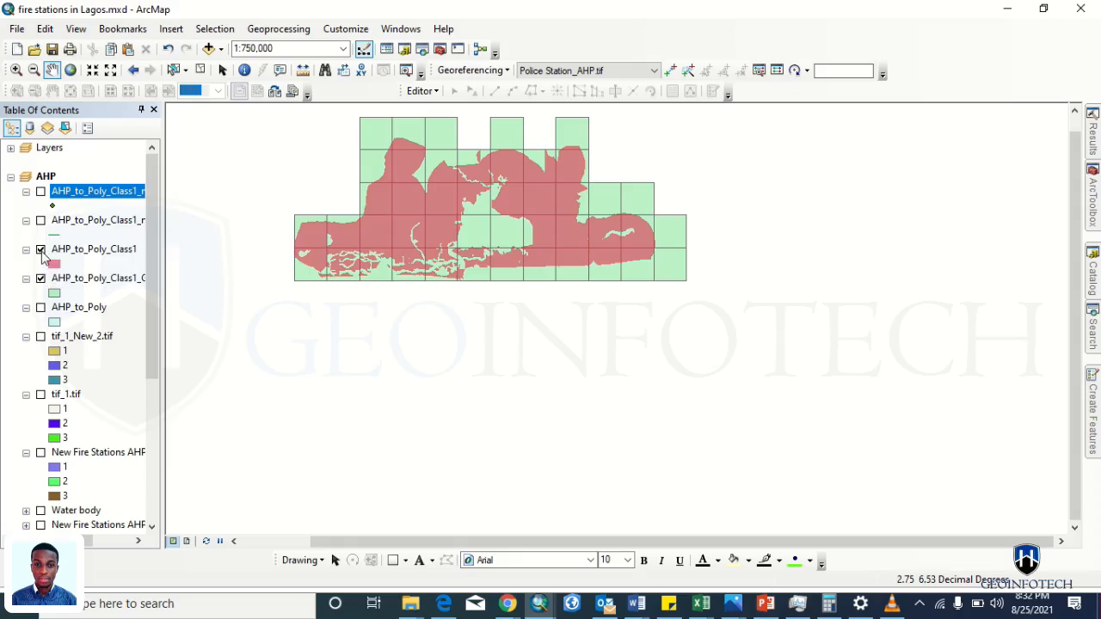
# - Open Feature To Point with the AHP_to_Poly_Class1_GridIndex layer as input features
pyautogui.click(71, 283)
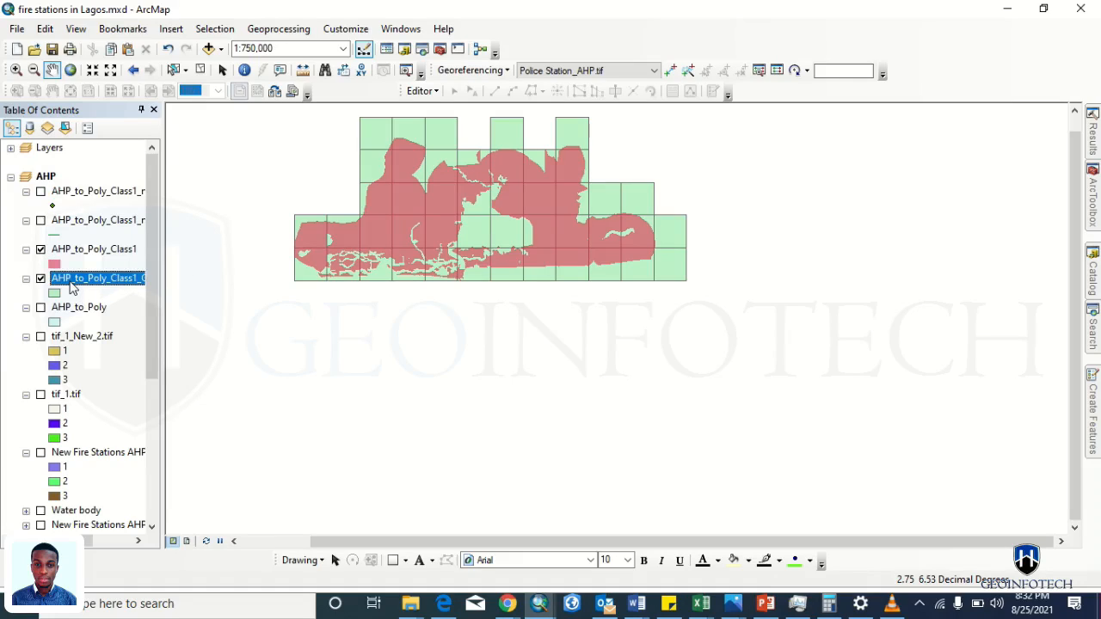
pyautogui.click(1097, 174)
pyautogui.click(853, 173)
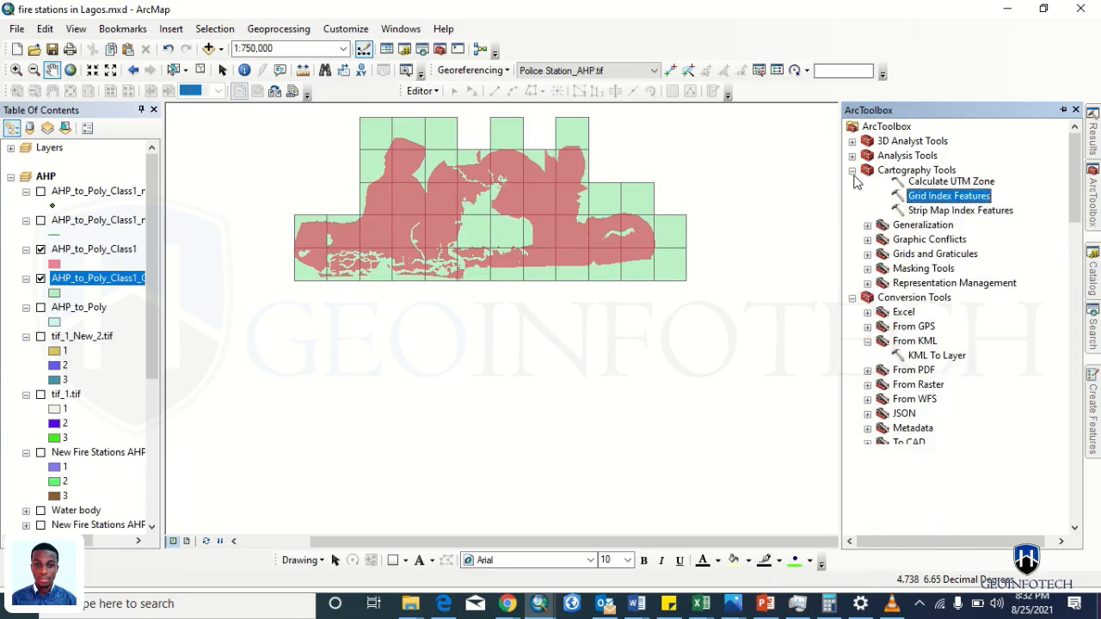
pyautogui.click(853, 172)
pyautogui.click(851, 185)
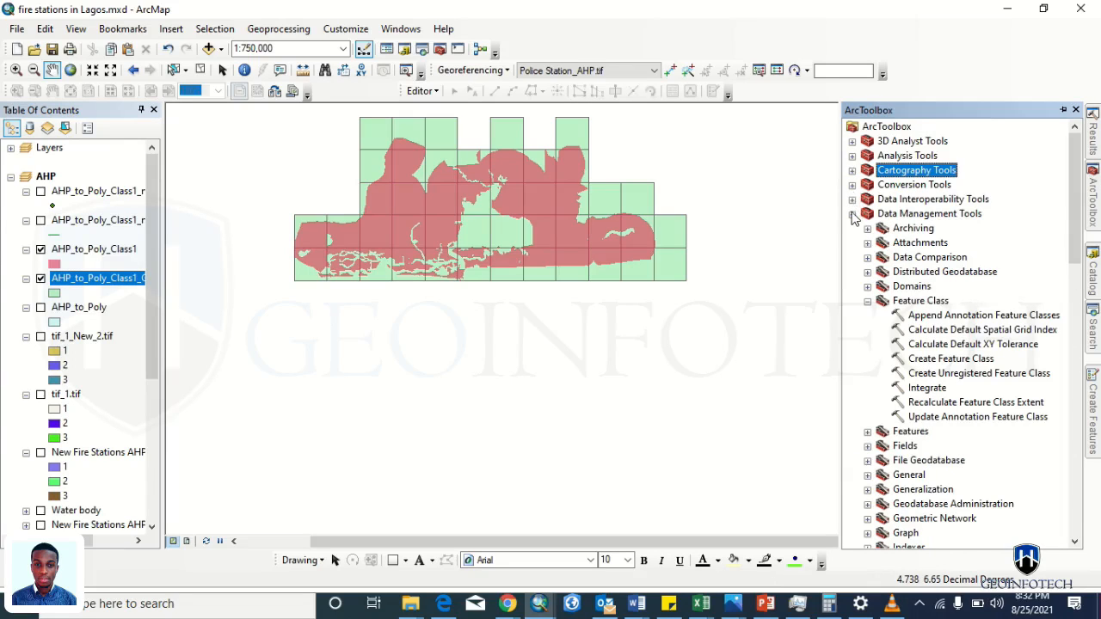
pyautogui.click(867, 301)
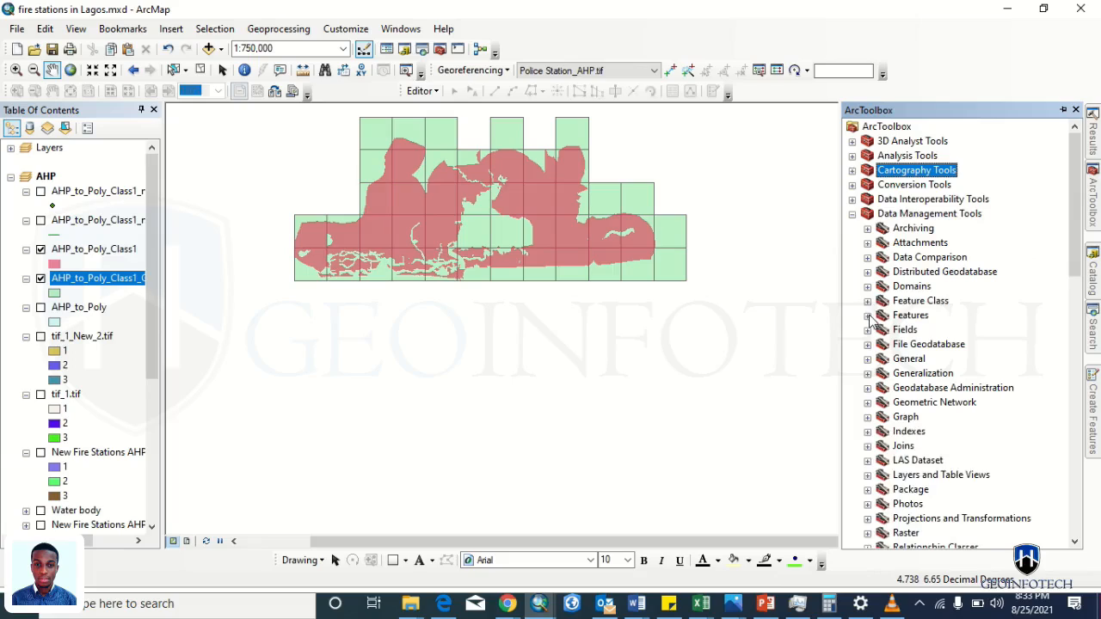
pyautogui.click(867, 316)
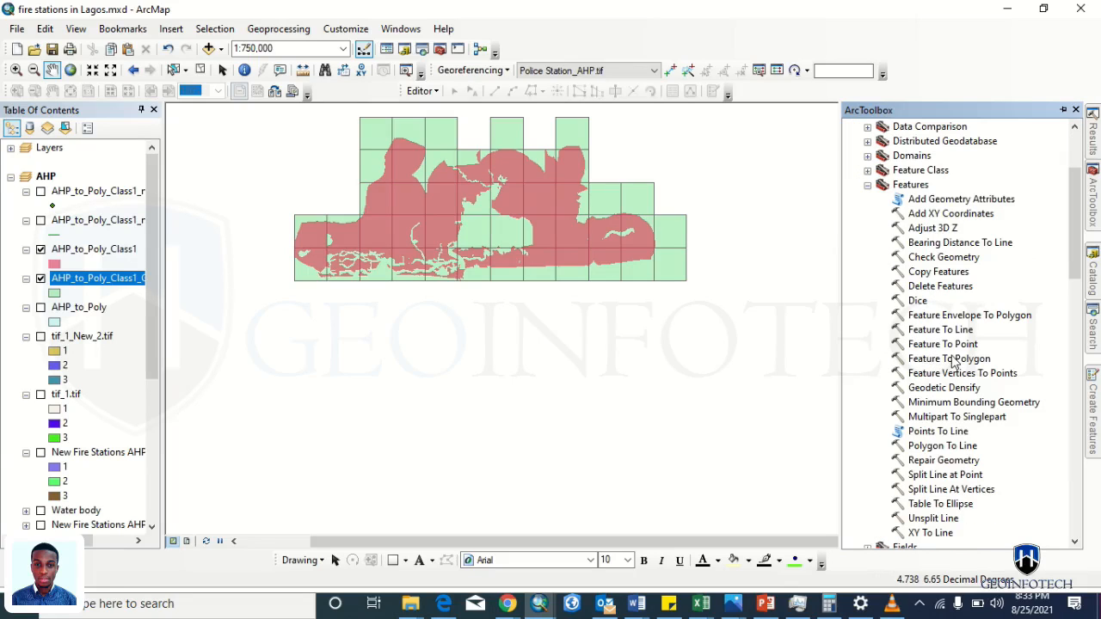
pyautogui.doubleClick(946, 344)
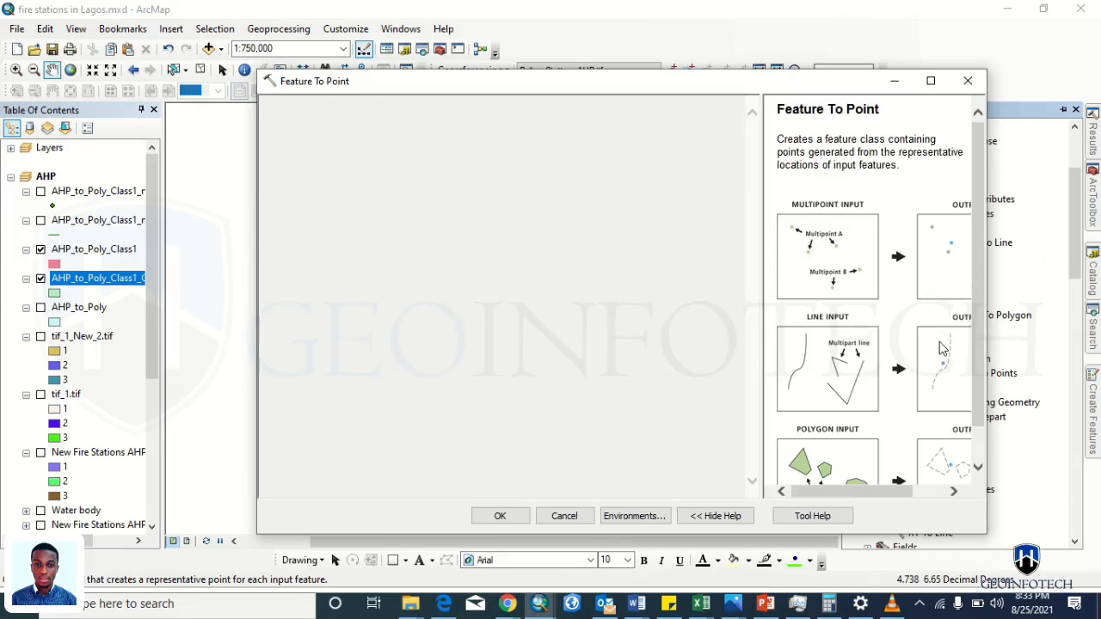
pyautogui.click(91, 279)
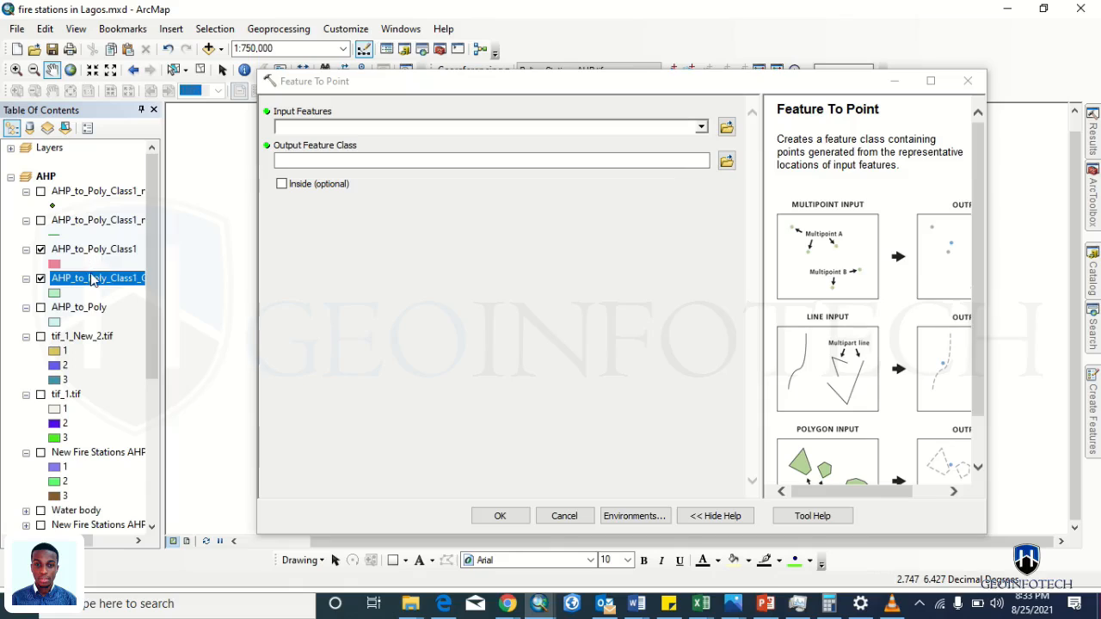
pyautogui.moveTo(91, 284); pyautogui.dragTo(348, 129)
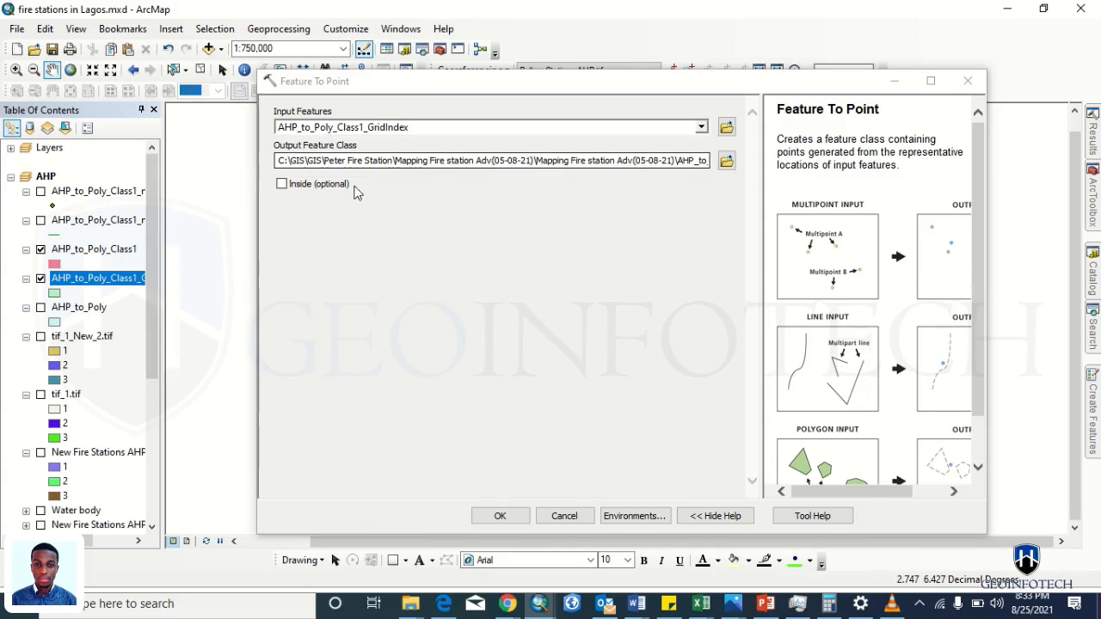
# - Save the output as AHP_to_Poly_Class1_Point.shp in Weighted Overlay and run the conversion
pyautogui.click(726, 161)
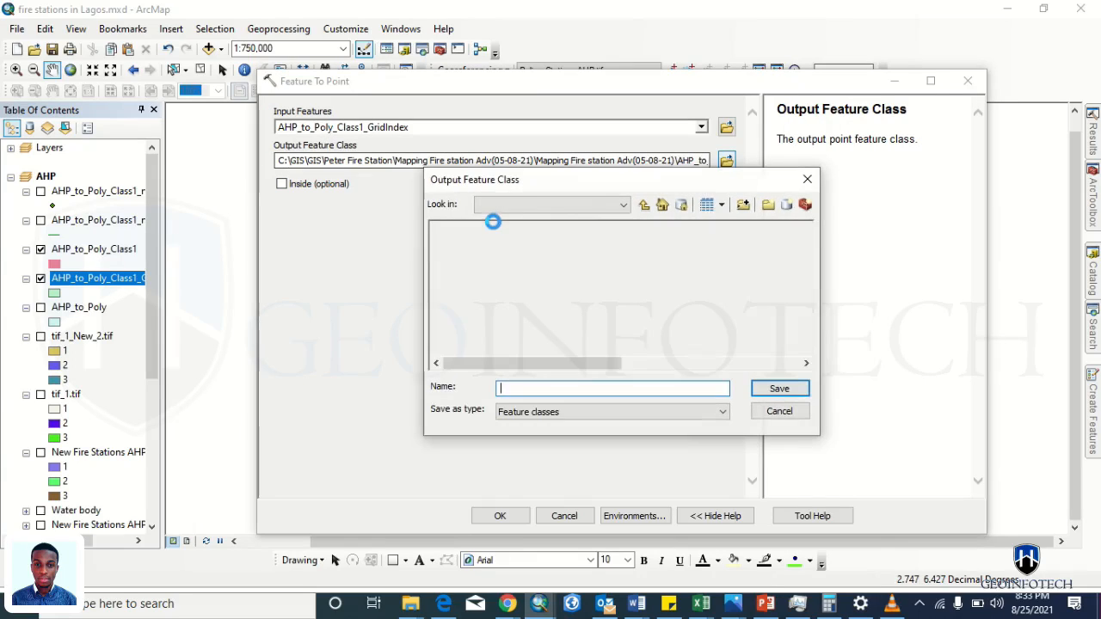
pyautogui.click(460, 271)
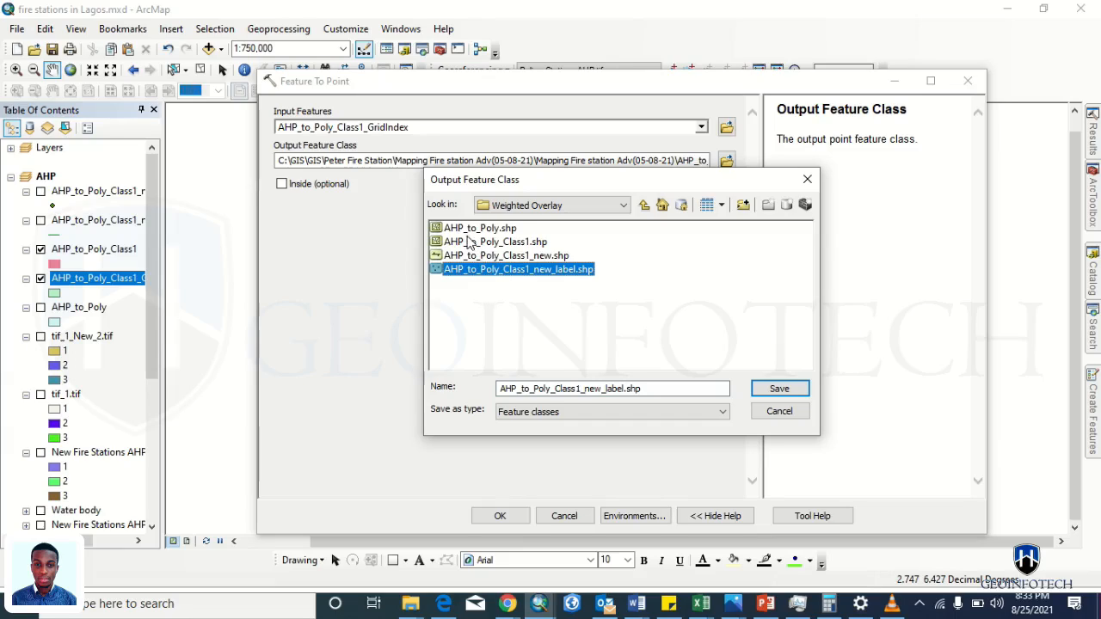
pyautogui.click(470, 243)
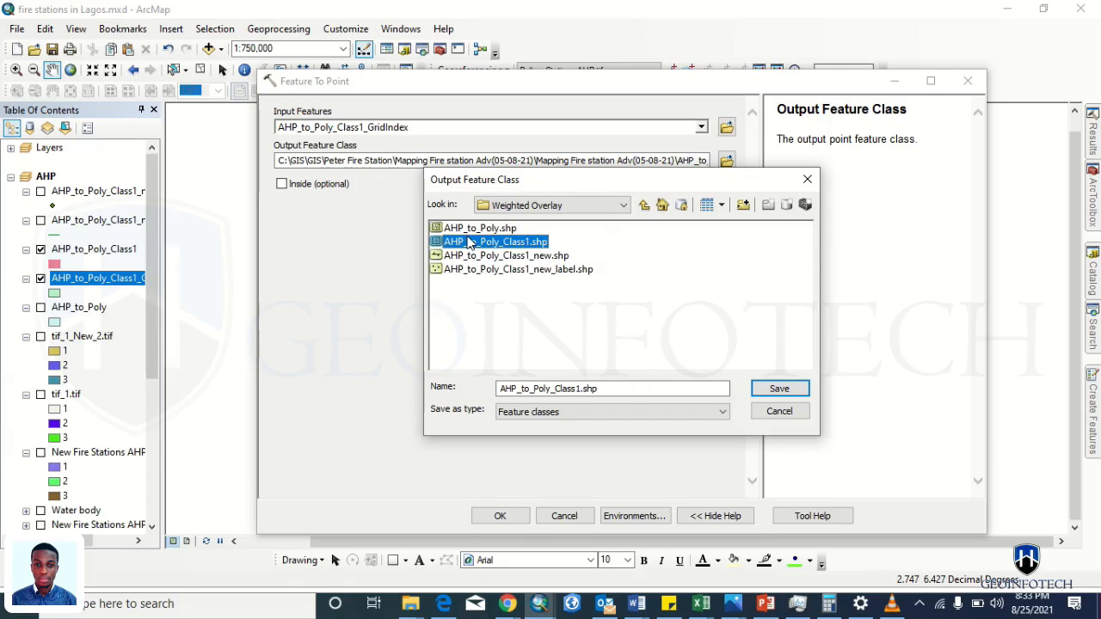
pyautogui.click(581, 388)
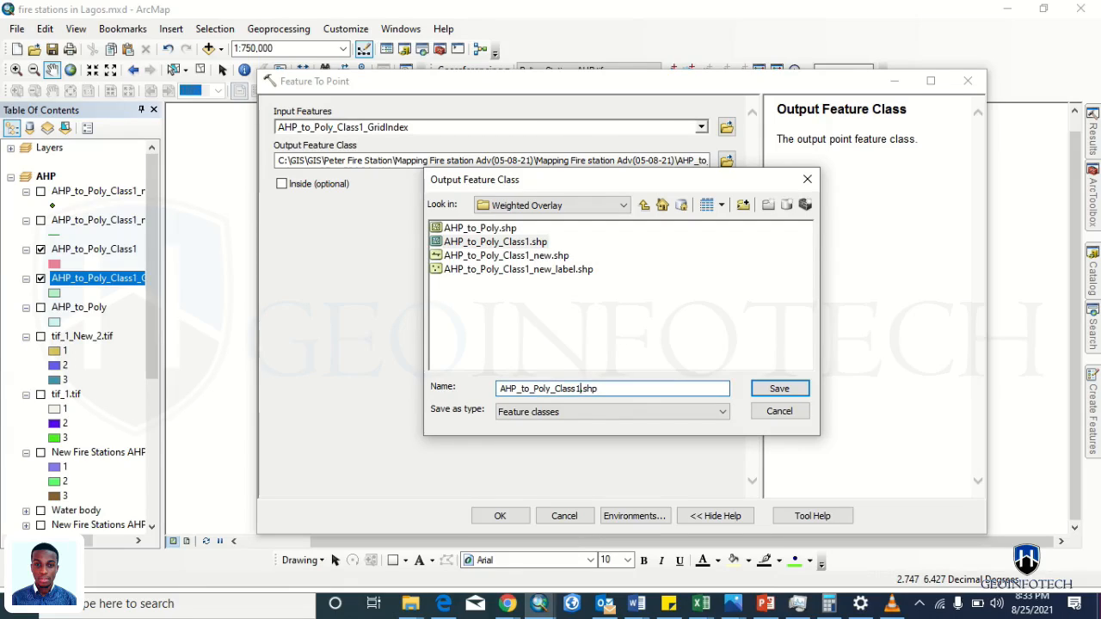
pyautogui.press('super+p')
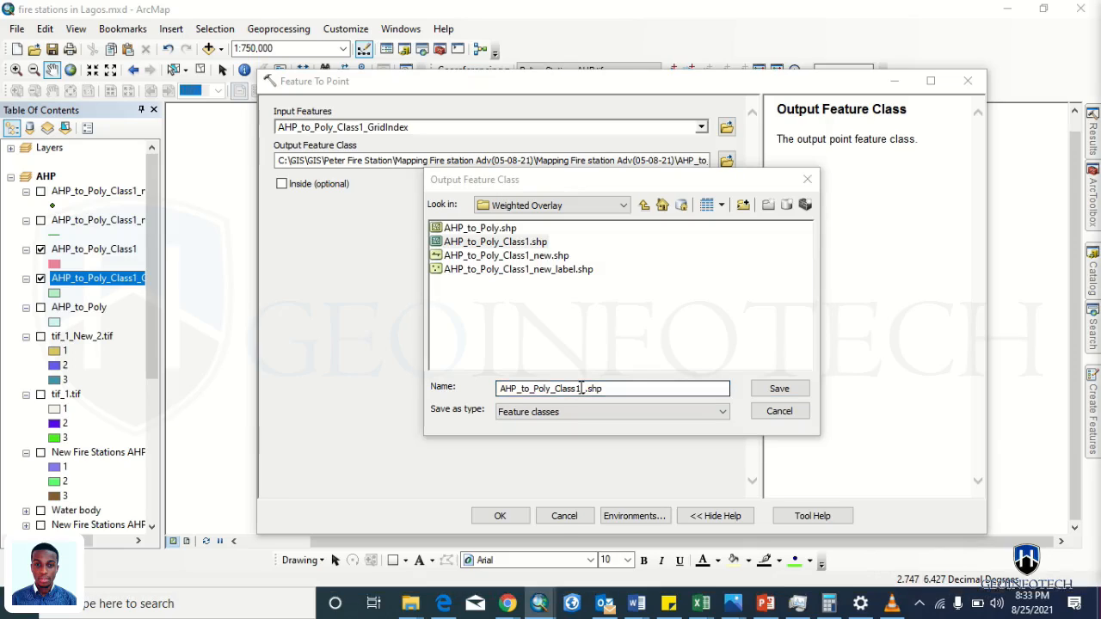
pyautogui.press('Escape')
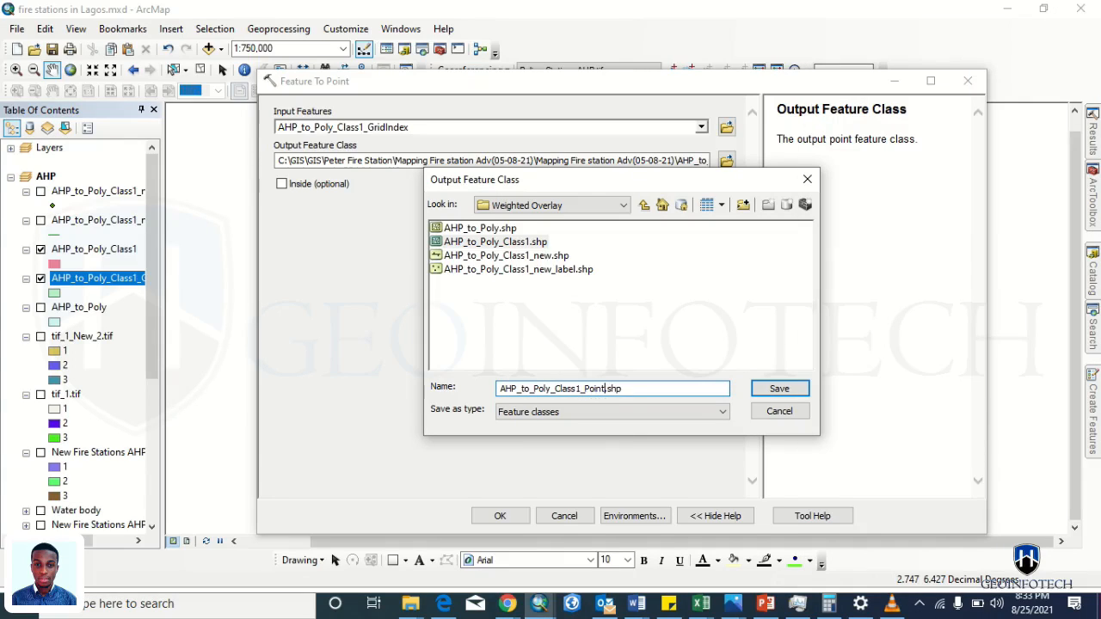
pyautogui.click(777, 389)
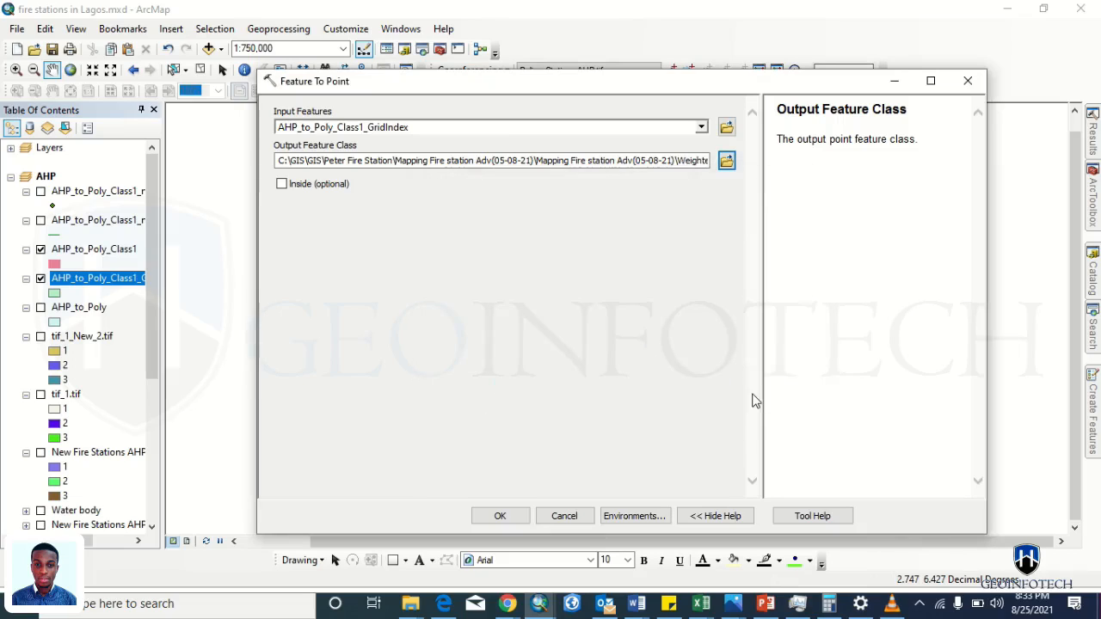
pyautogui.click(500, 516)
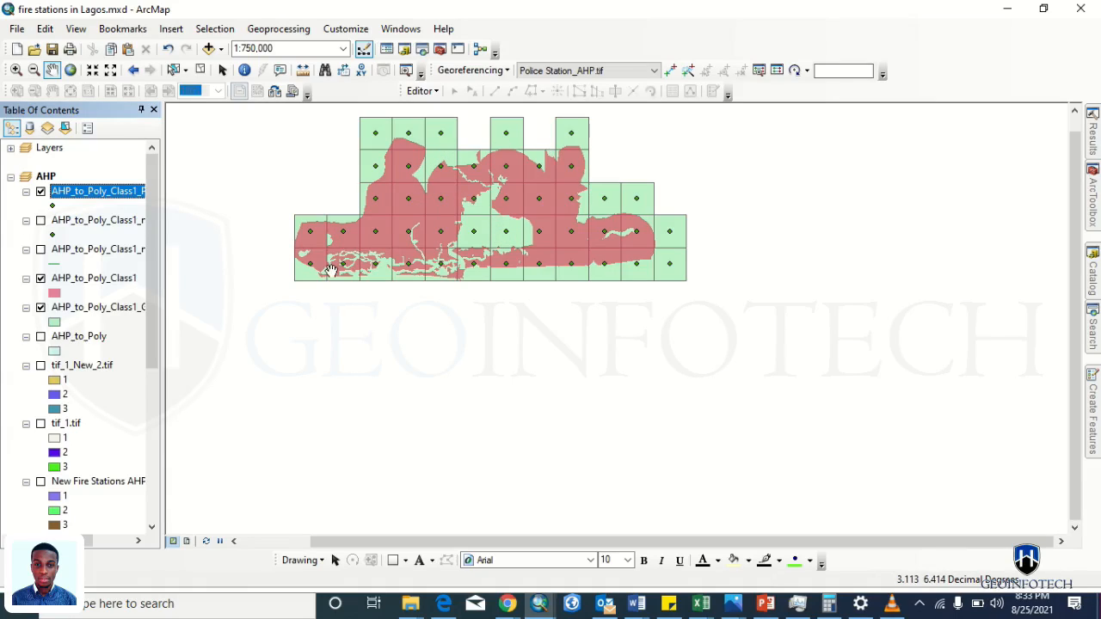
pyautogui.click(123, 198)
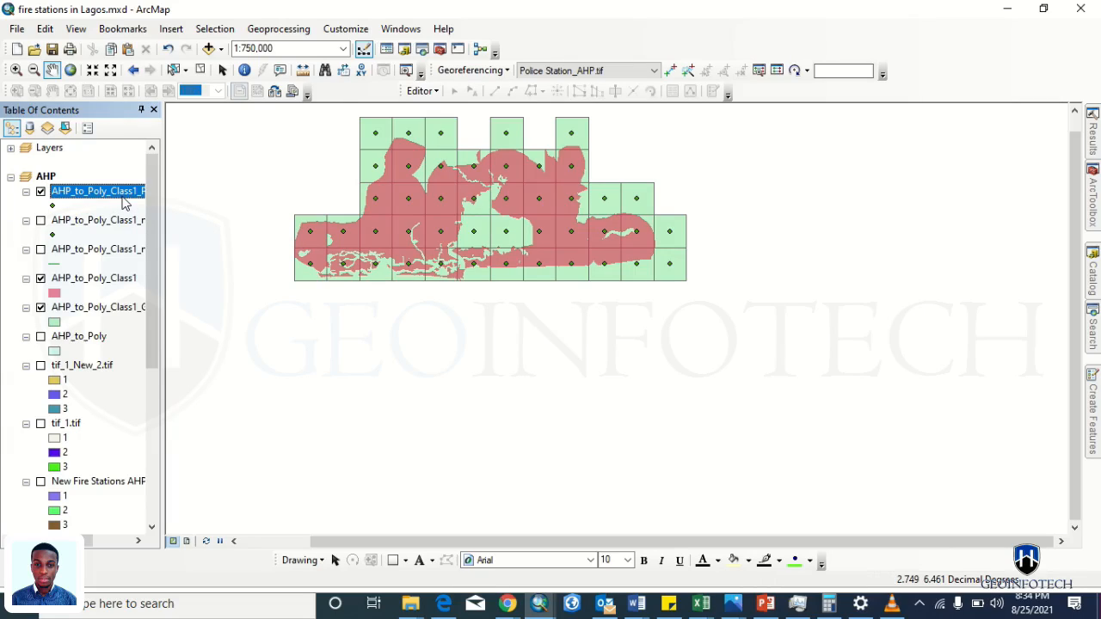
# - Set up Clip with the point layer as input and AHP_to_Poly_Class1 as clip features
pyautogui.click(263, 31)
pyautogui.click(273, 67)
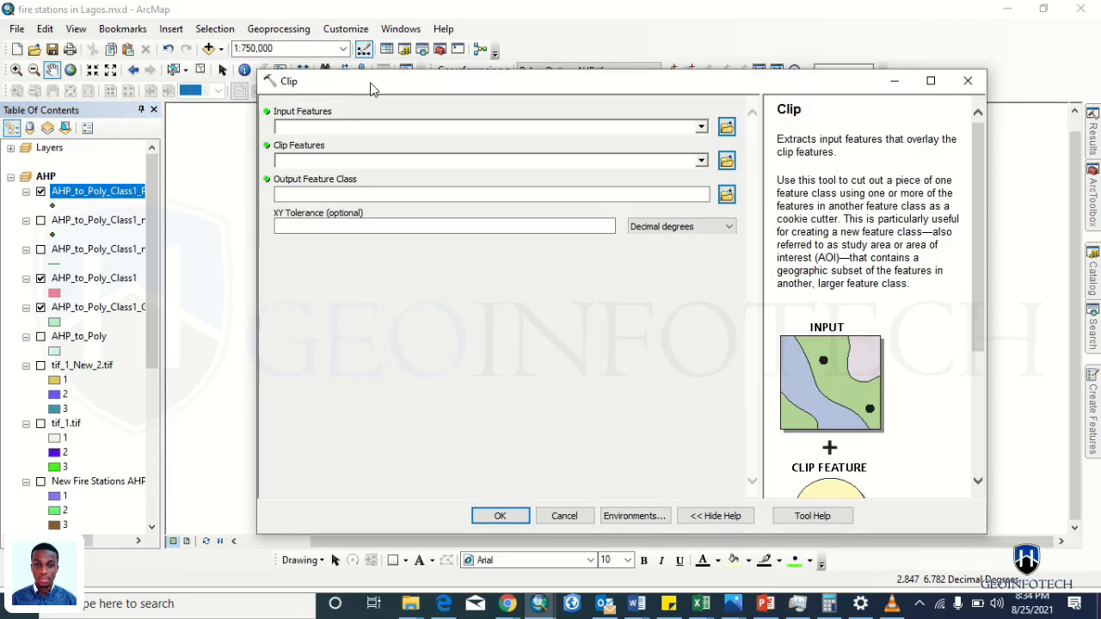
pyautogui.moveTo(372, 88); pyautogui.dragTo(728, 118)
pyautogui.moveTo(99, 196); pyautogui.dragTo(645, 159)
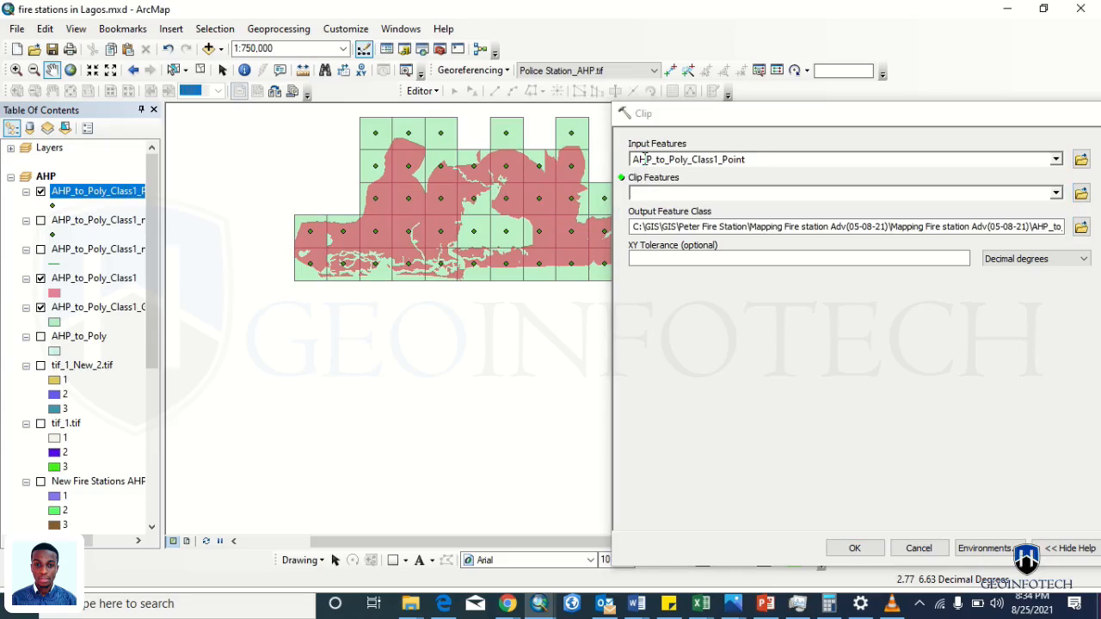
pyautogui.moveTo(77, 280); pyautogui.dragTo(644, 197)
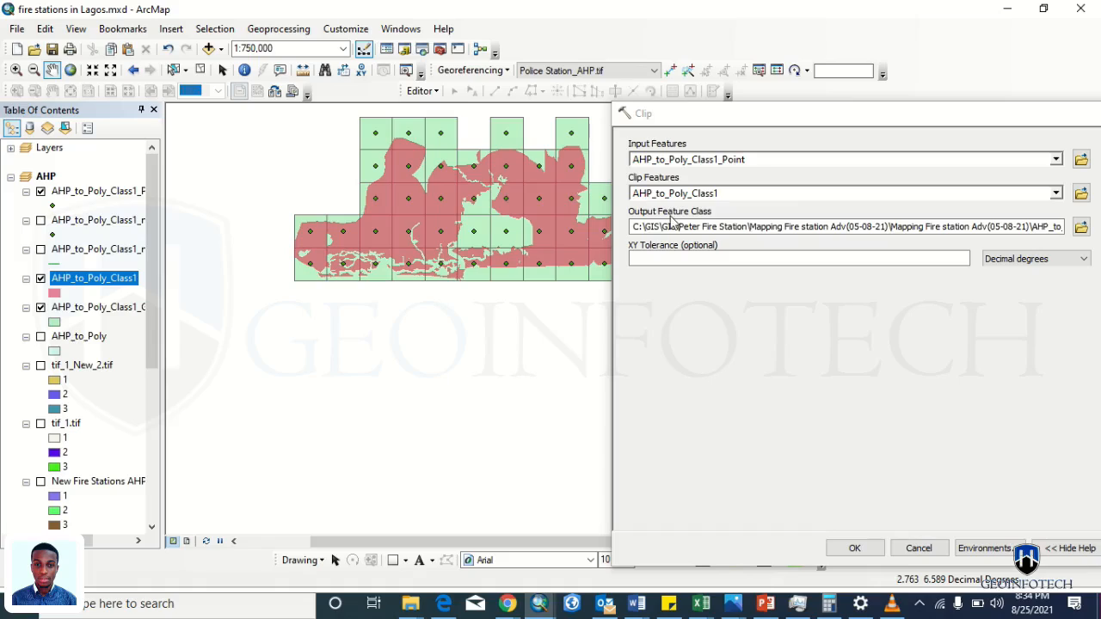
# - Name the output with a '_clip' suffix, run the clip, and hide the grid squares
pyautogui.click(1081, 226)
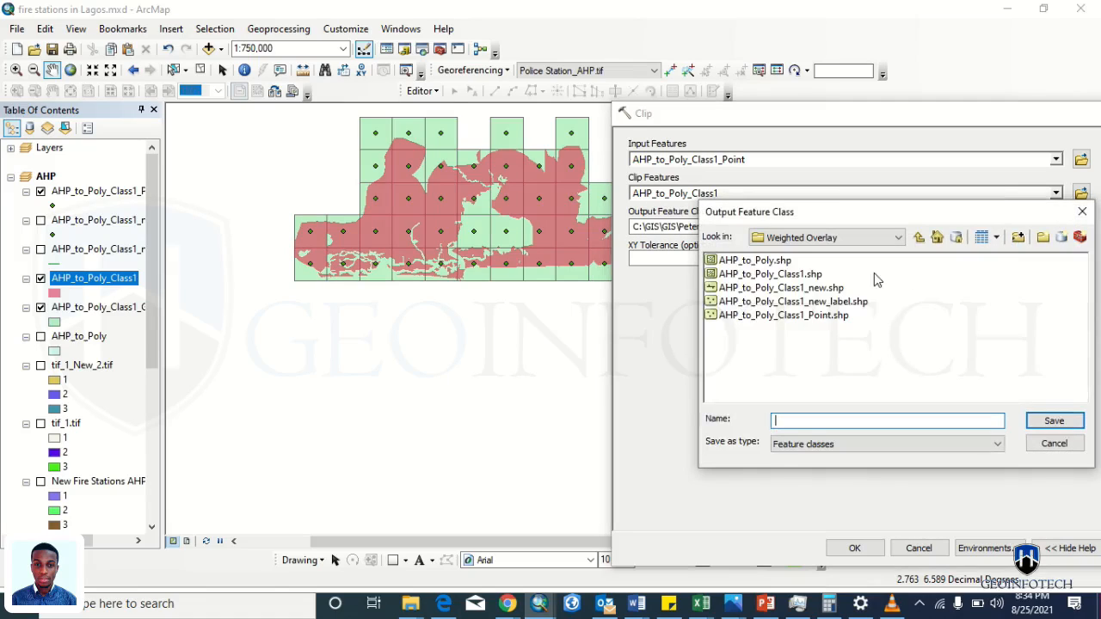
pyautogui.click(809, 316)
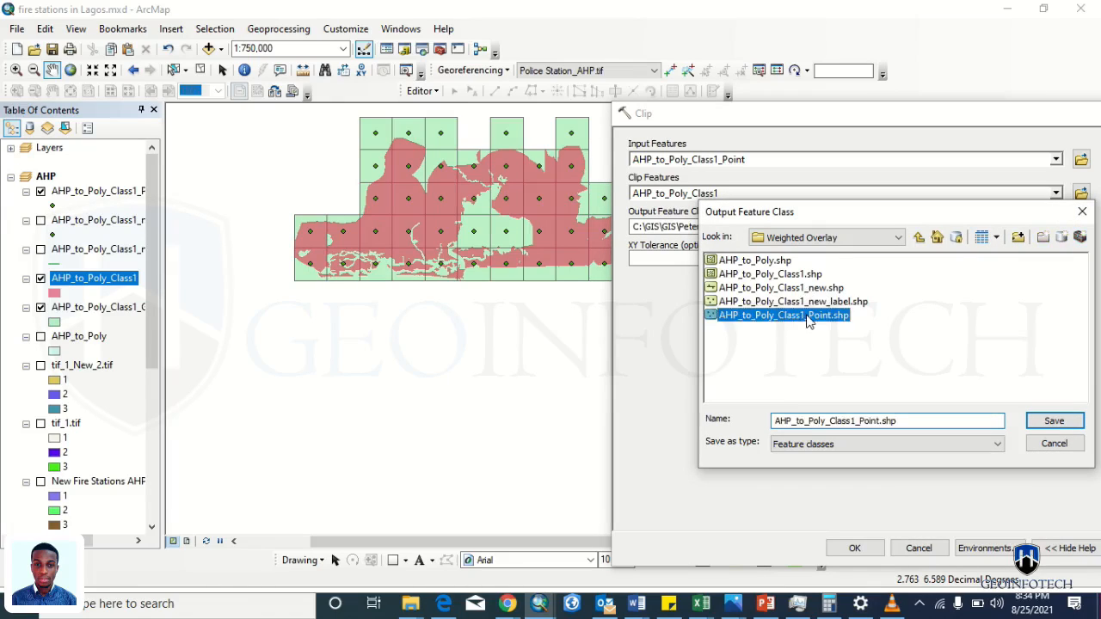
pyautogui.click(880, 420)
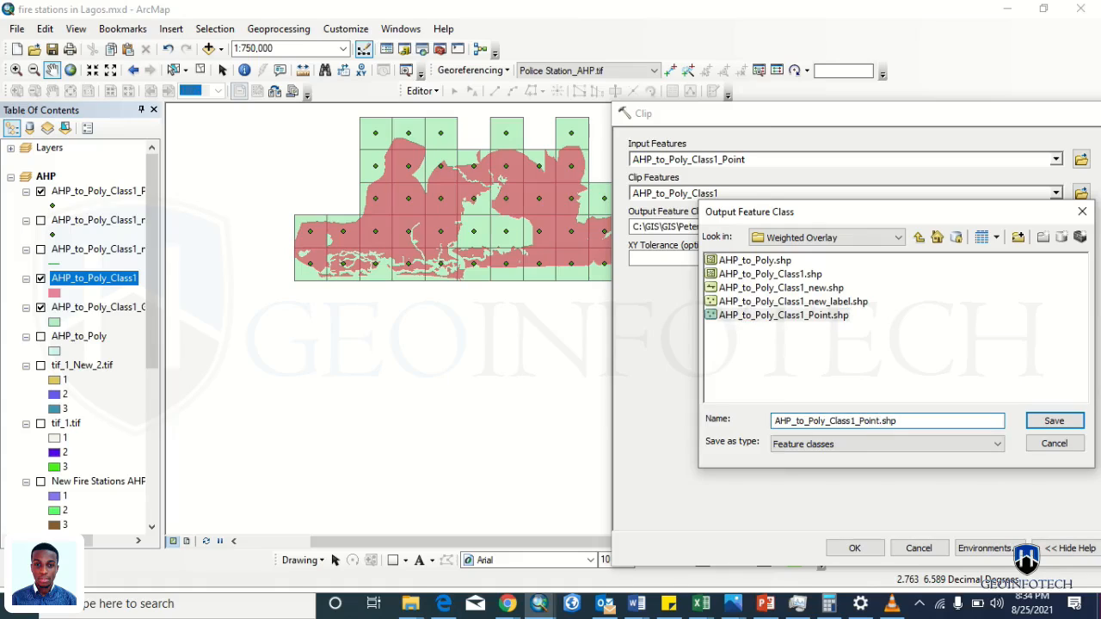
pyautogui.write('_clip')
pyautogui.press('Return')
pyautogui.click(851, 549)
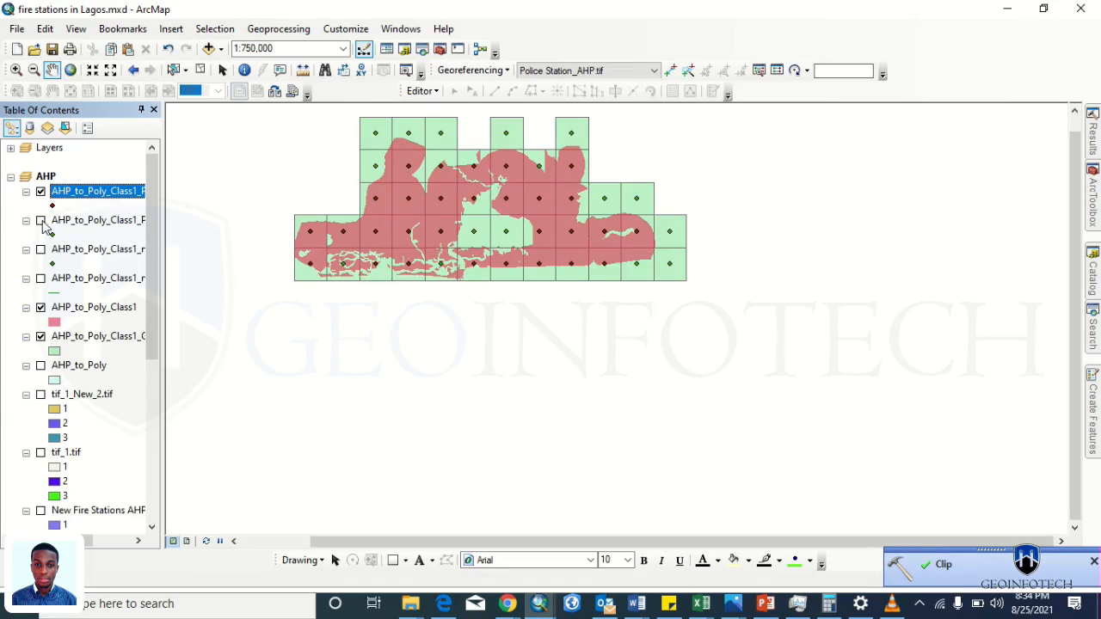
pyautogui.click(40, 337)
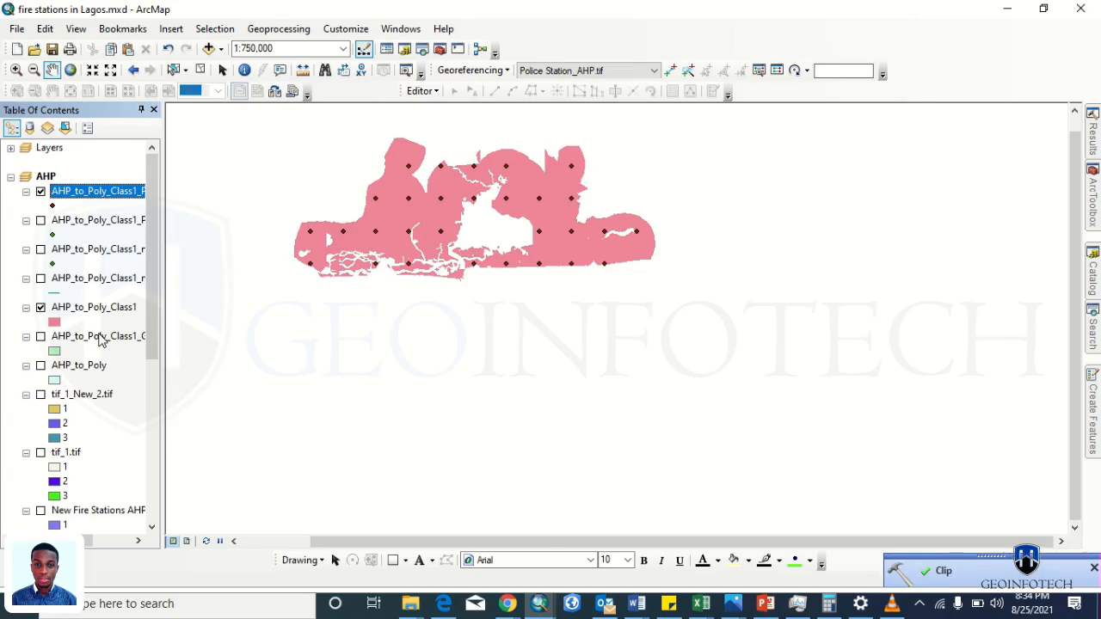
# - Dock the clip layer's 29-record attribute table beside the map and recenter the Lagos polygon
pyautogui.rightClick(69, 191)
pyautogui.click(120, 234)
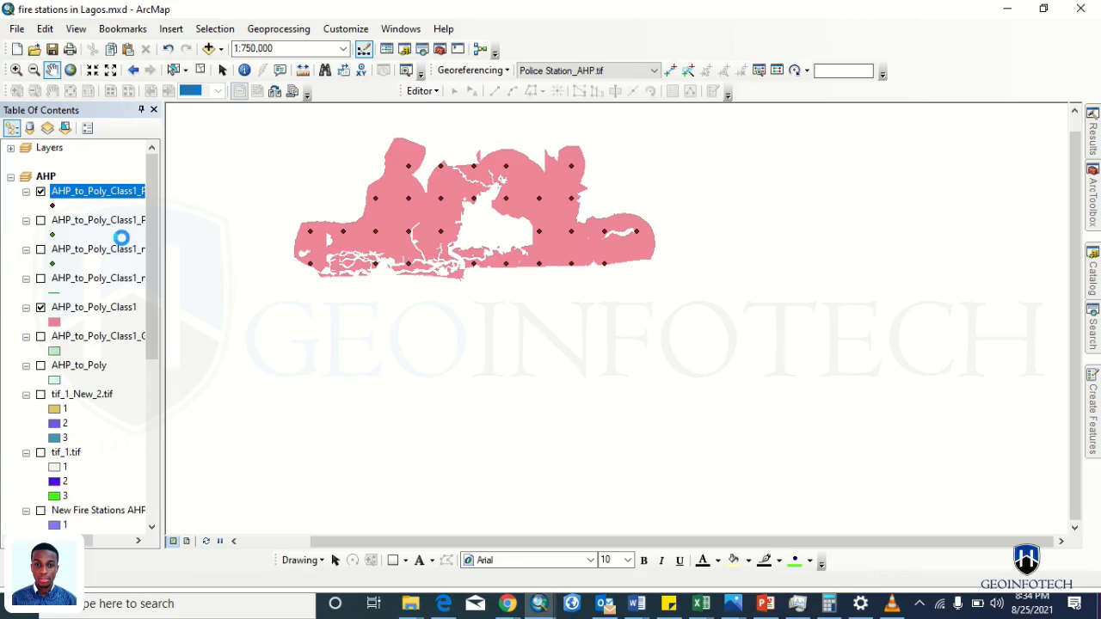
pyautogui.moveTo(534, 177); pyautogui.dragTo(978, 91)
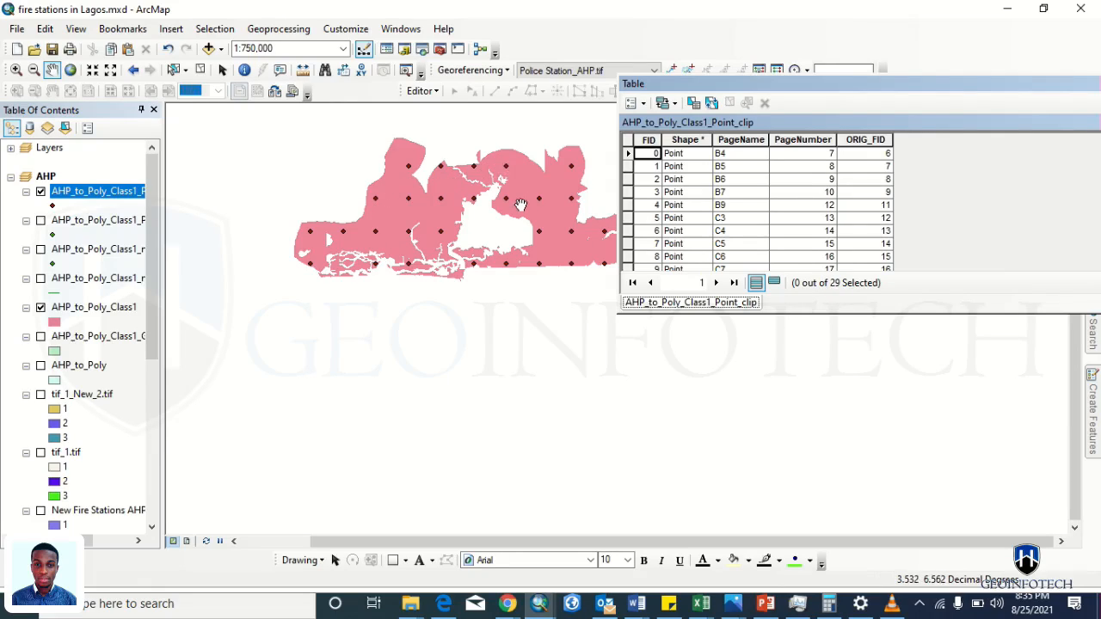
pyautogui.moveTo(578, 269); pyautogui.dragTo(525, 381)
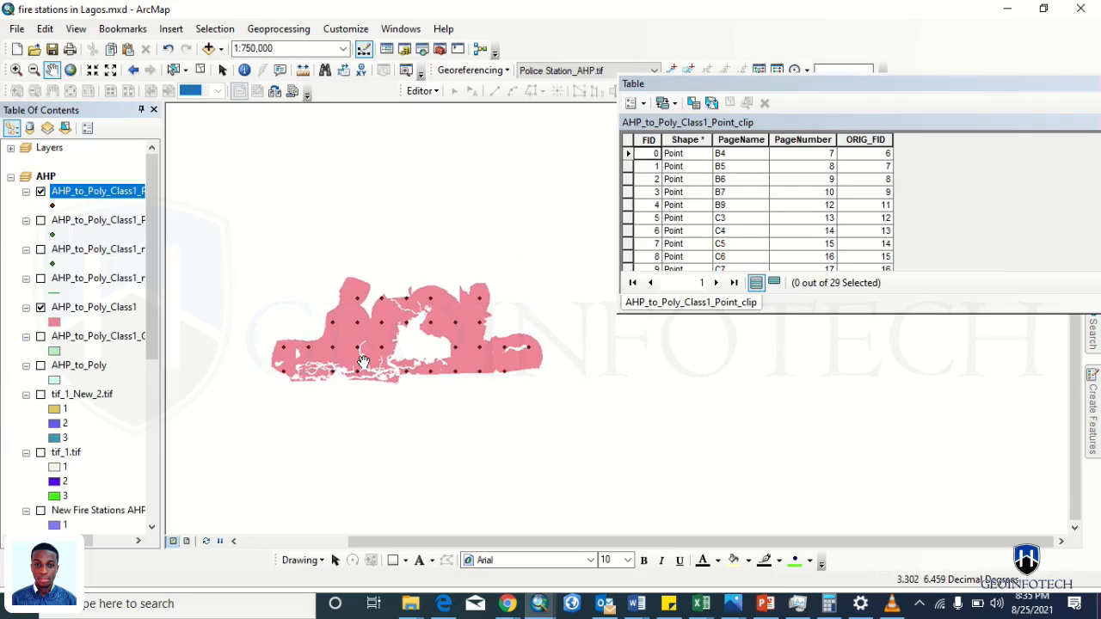
pyautogui.scroll(-5, 363, 361)
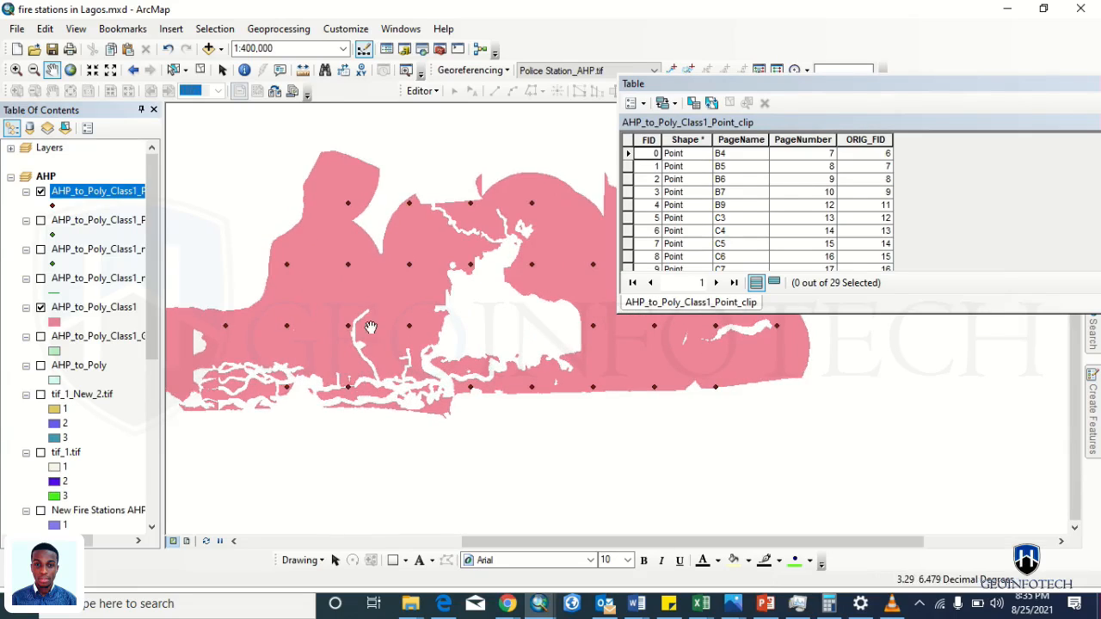
pyautogui.scroll(-2, 339, 401)
pyautogui.scroll(4, 318, 417)
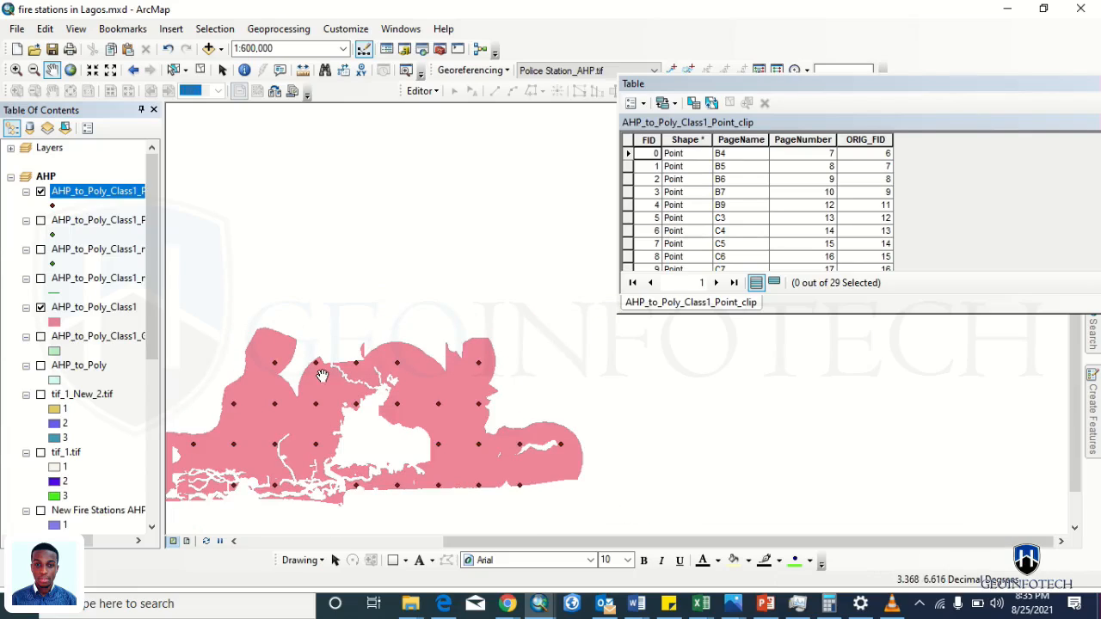
pyautogui.moveTo(323, 371); pyautogui.dragTo(380, 309)
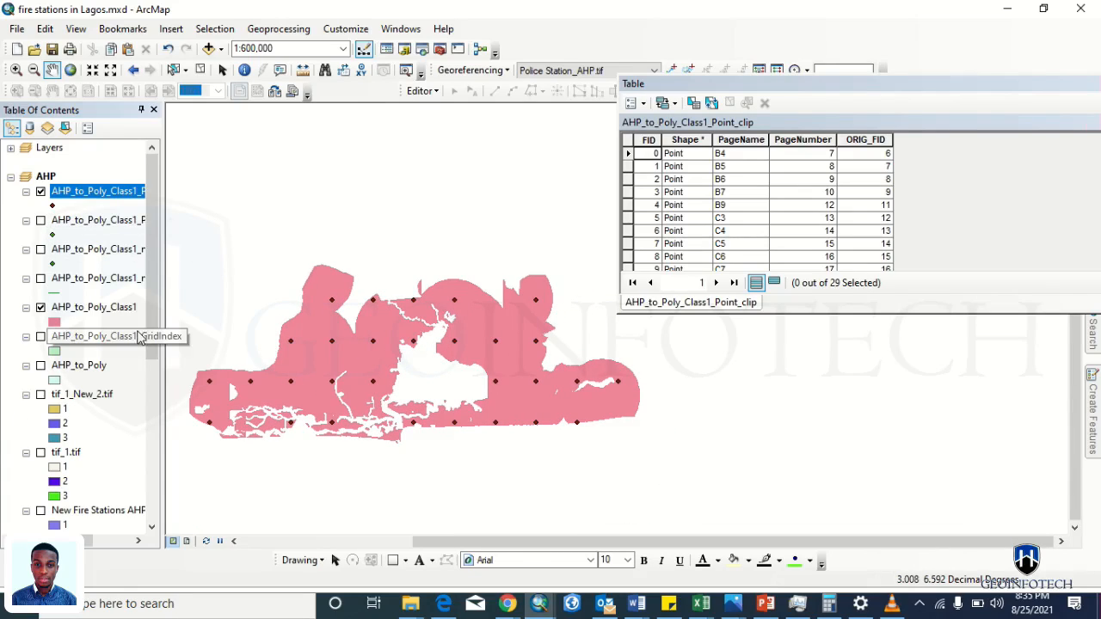
# - Move the Fire Station group layer below Building in the Table of Contents
pyautogui.moveTo(148, 344); pyautogui.dragTo(153, 499)
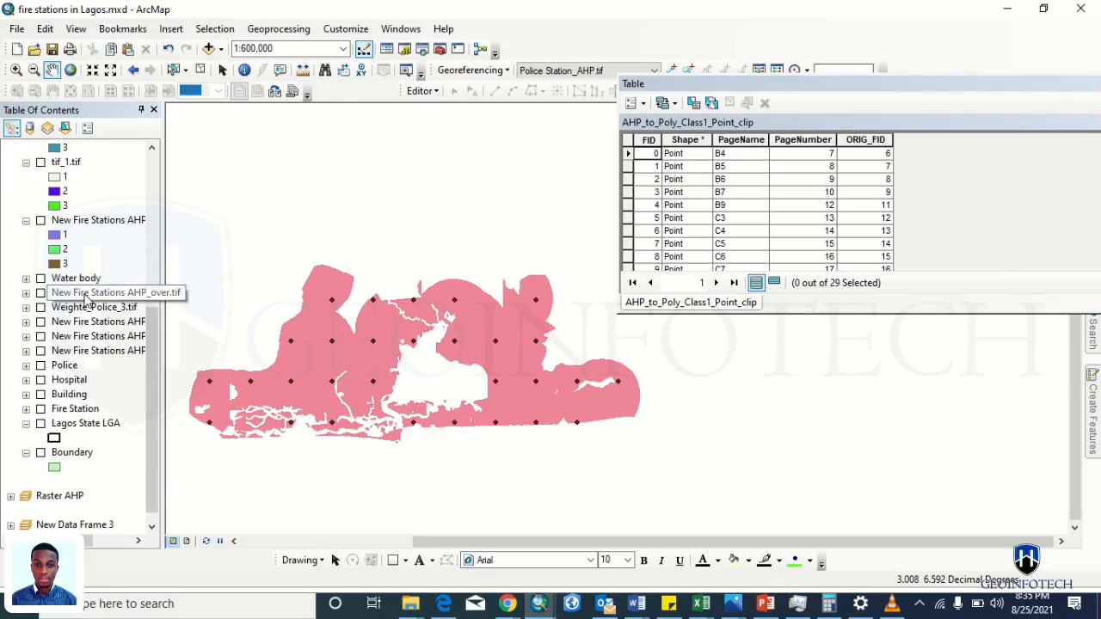
pyautogui.moveTo(74, 408)
pyautogui.mouseDown()
pyautogui.moveTo(80, 138)
pyautogui.moveTo(62, 411)
pyautogui.mouseUp()
pyautogui.moveTo(66, 1); pyautogui.dragTo(54, 414)
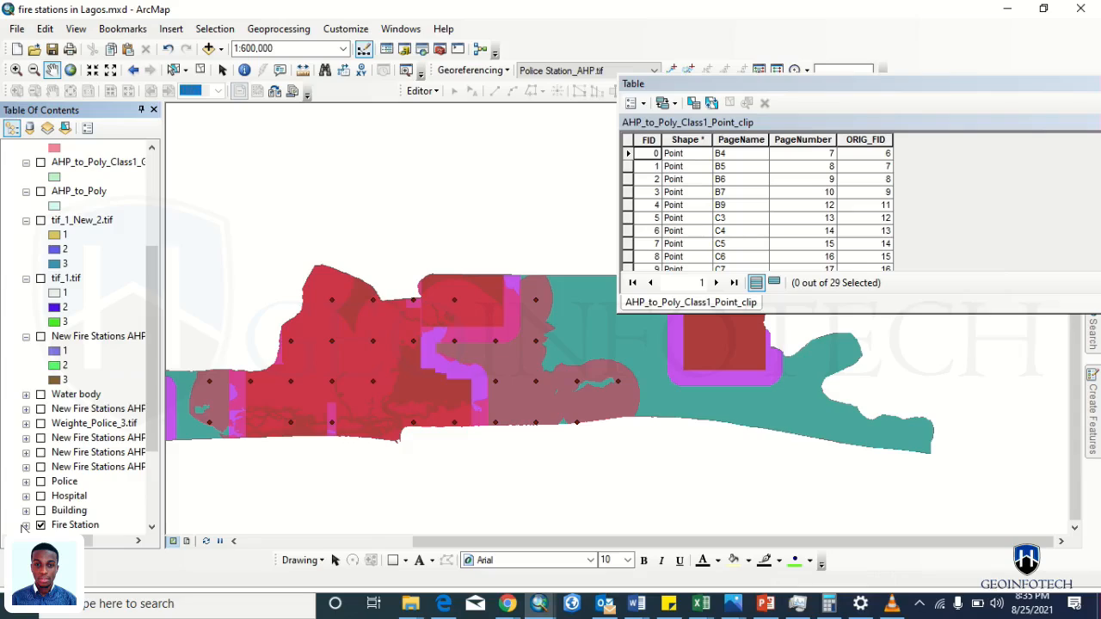
# - In the Fire Station group, hide the Fire_Station_AHP3 raster and show Existing Fire Station
pyautogui.click(27, 525)
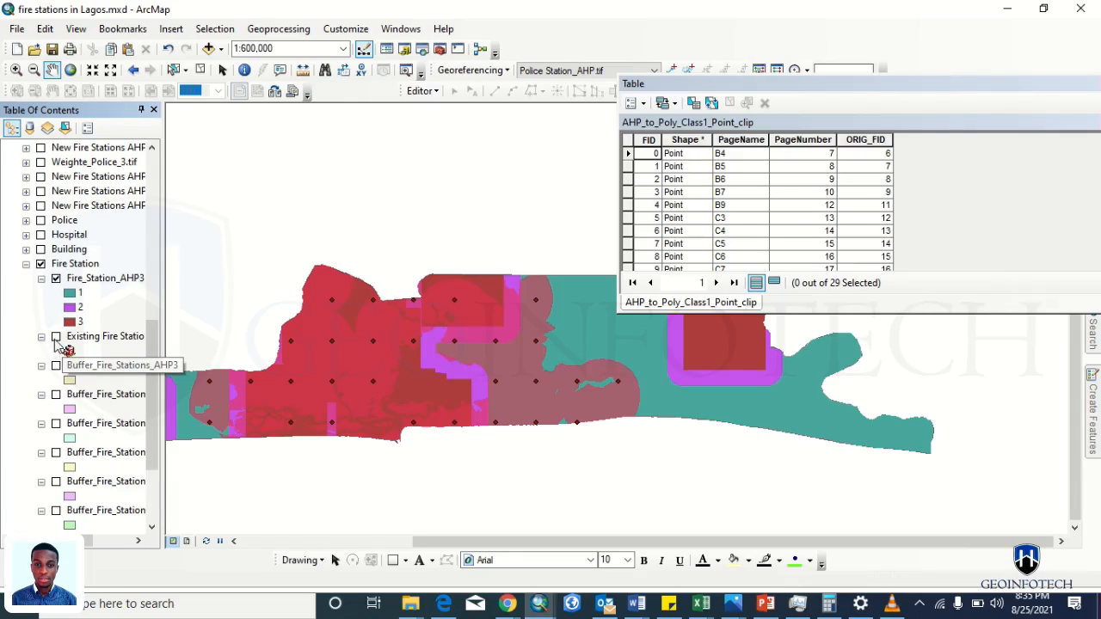
pyautogui.click(56, 278)
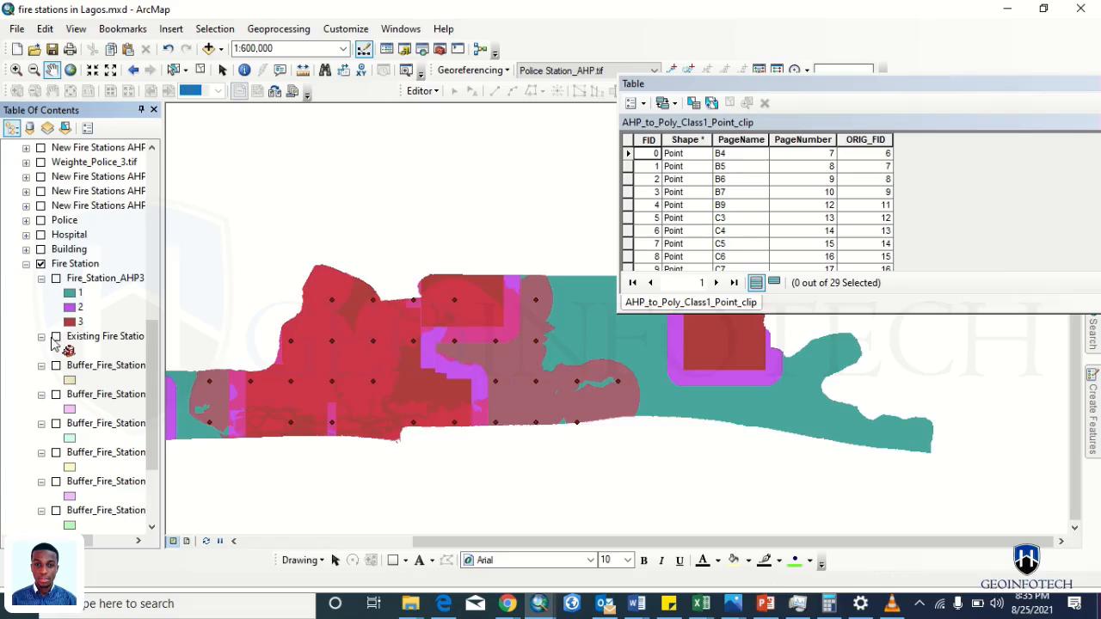
pyautogui.click(56, 337)
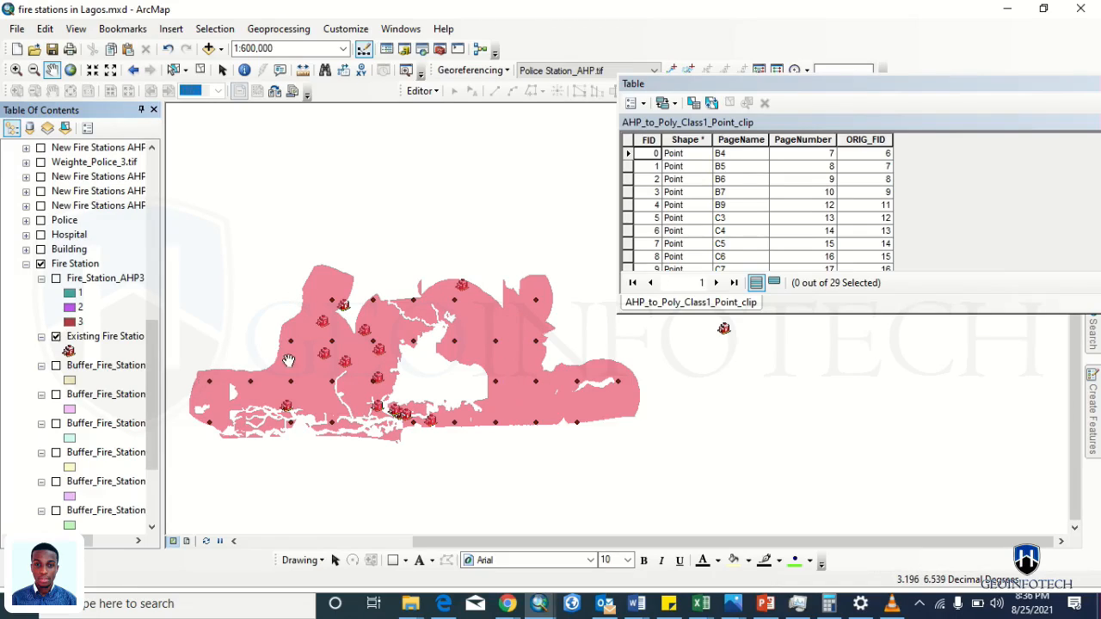
# - In the Hospital group, hide Hospital_AHP and turn on the Hospital group layer
pyautogui.scroll(-3, 144, 475)
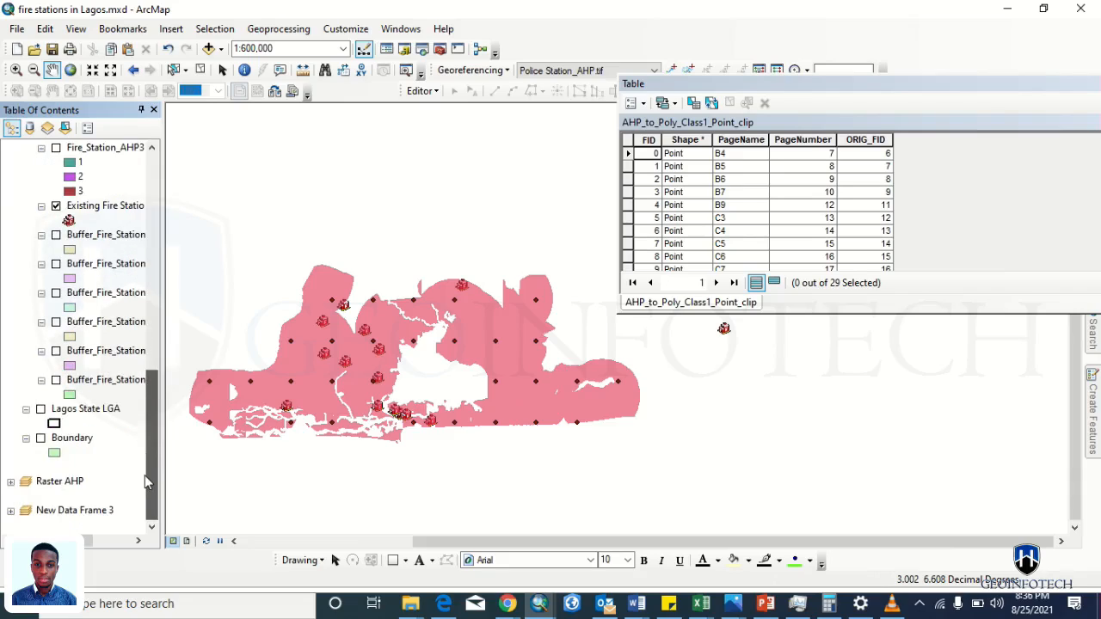
pyautogui.click(144, 434)
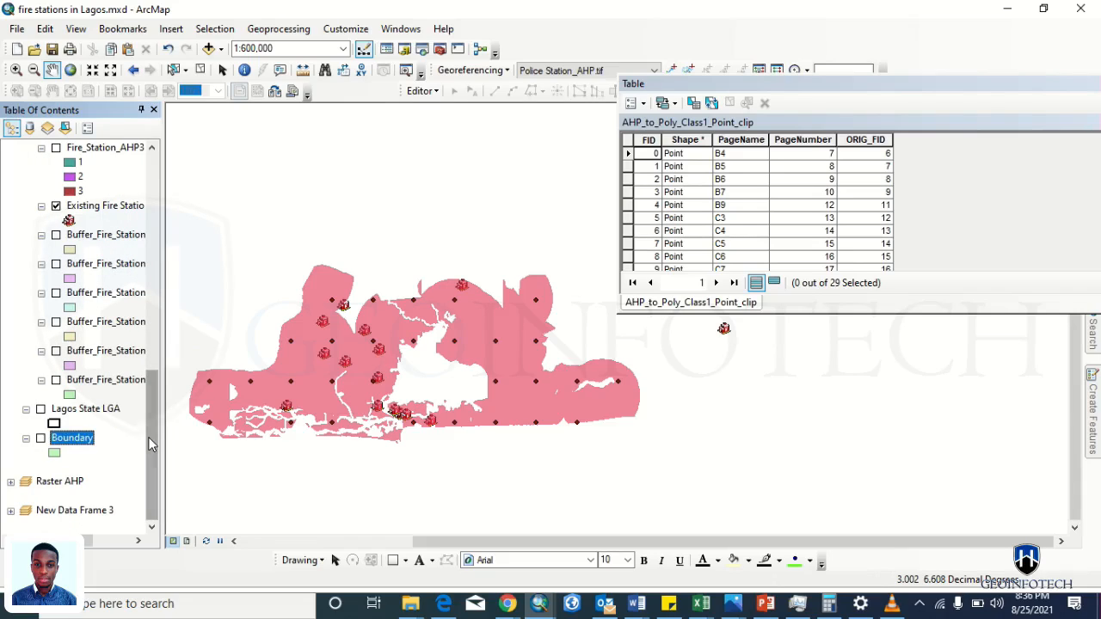
pyautogui.scroll(3, 148, 396)
pyautogui.scroll(2, 148, 396)
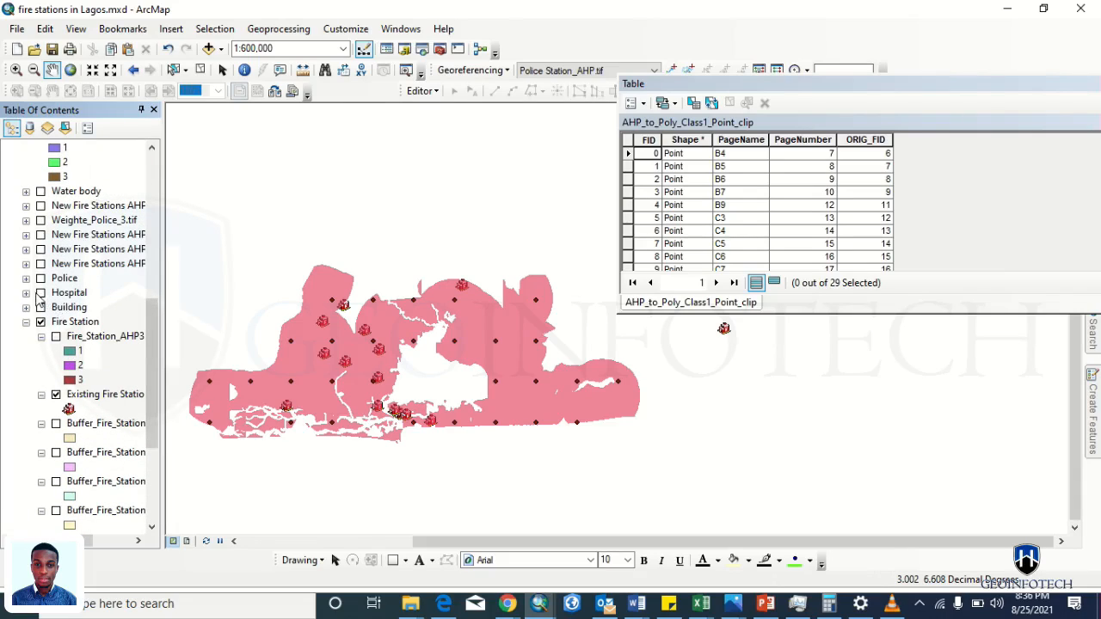
pyautogui.click(26, 293)
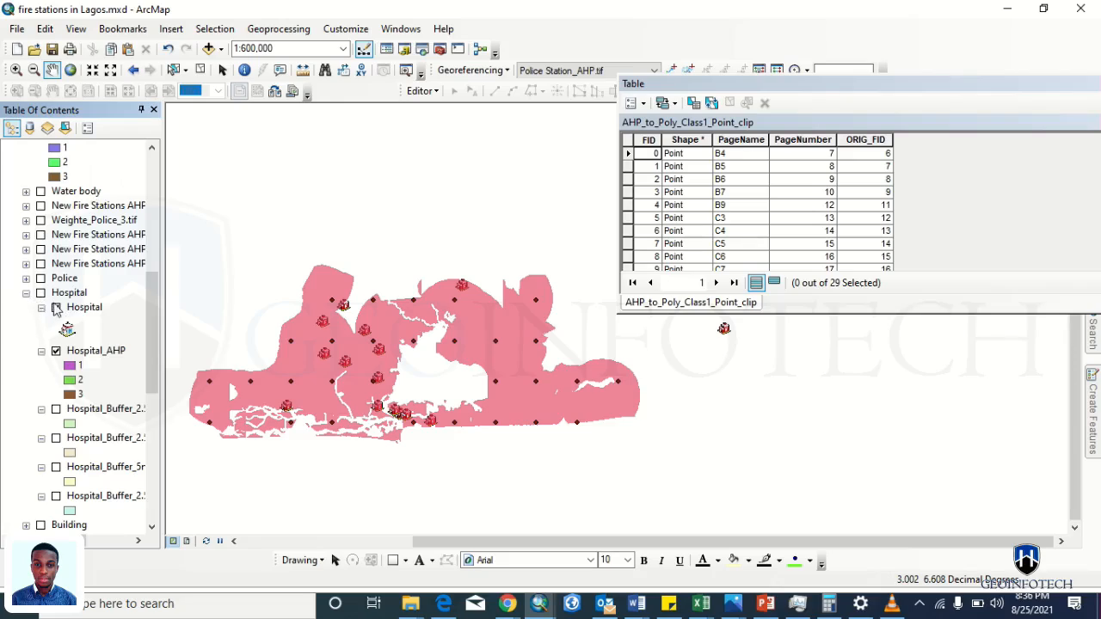
pyautogui.click(55, 352)
pyautogui.click(40, 292)
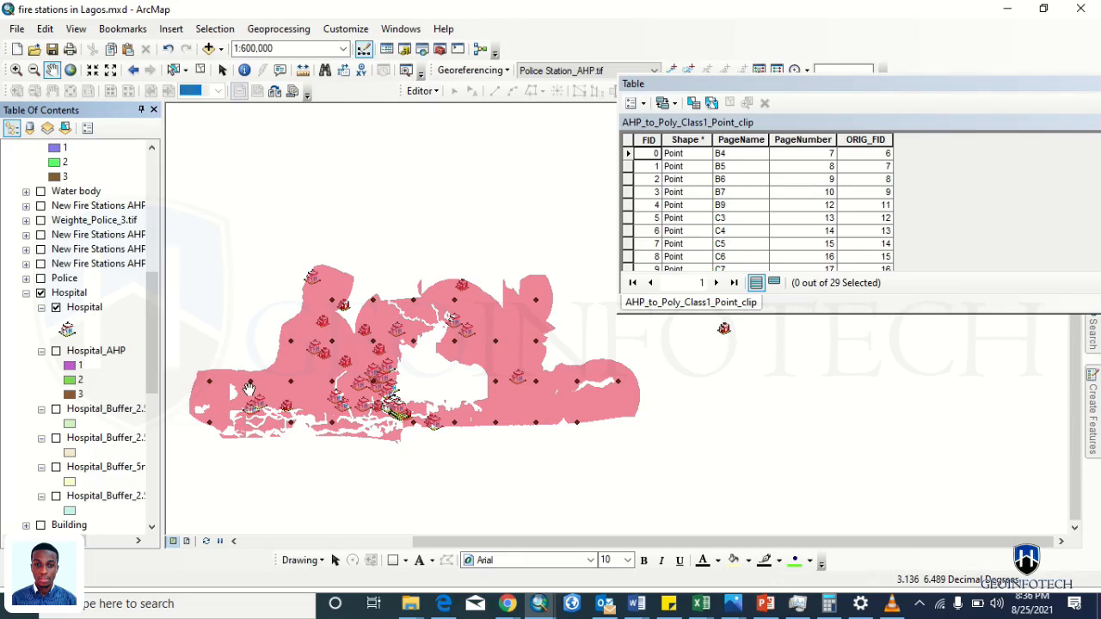
# - Pan the map right and turn on the Building group to show its coloured polygons
pyautogui.moveTo(271, 391); pyautogui.dragTo(351, 424)
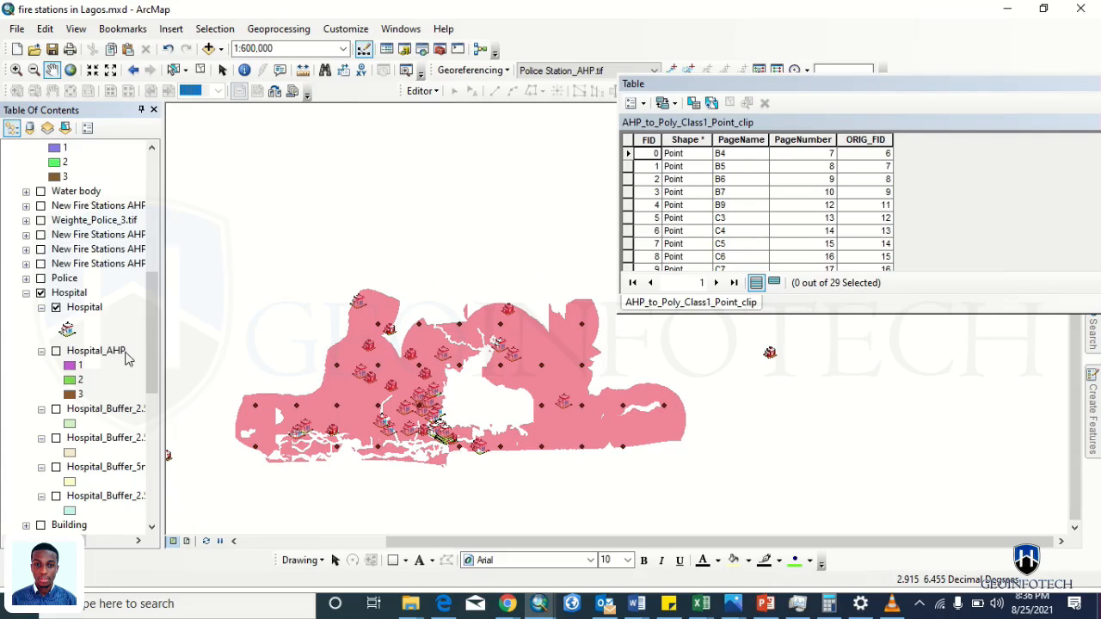
pyautogui.moveTo(148, 366); pyautogui.dragTo(152, 491)
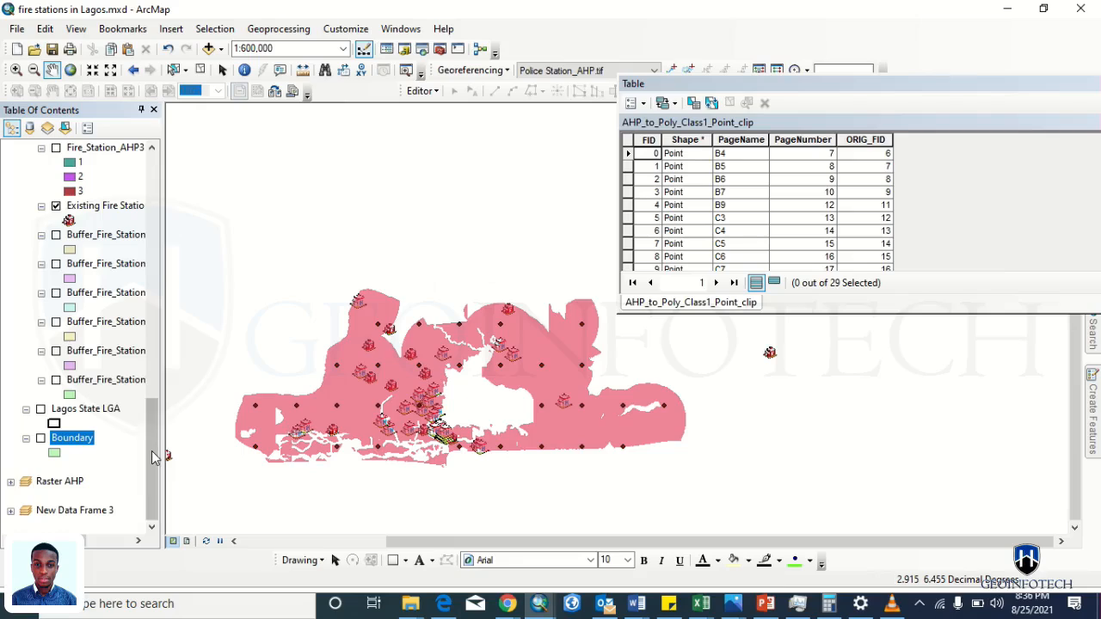
pyautogui.moveTo(152, 454); pyautogui.dragTo(149, 270)
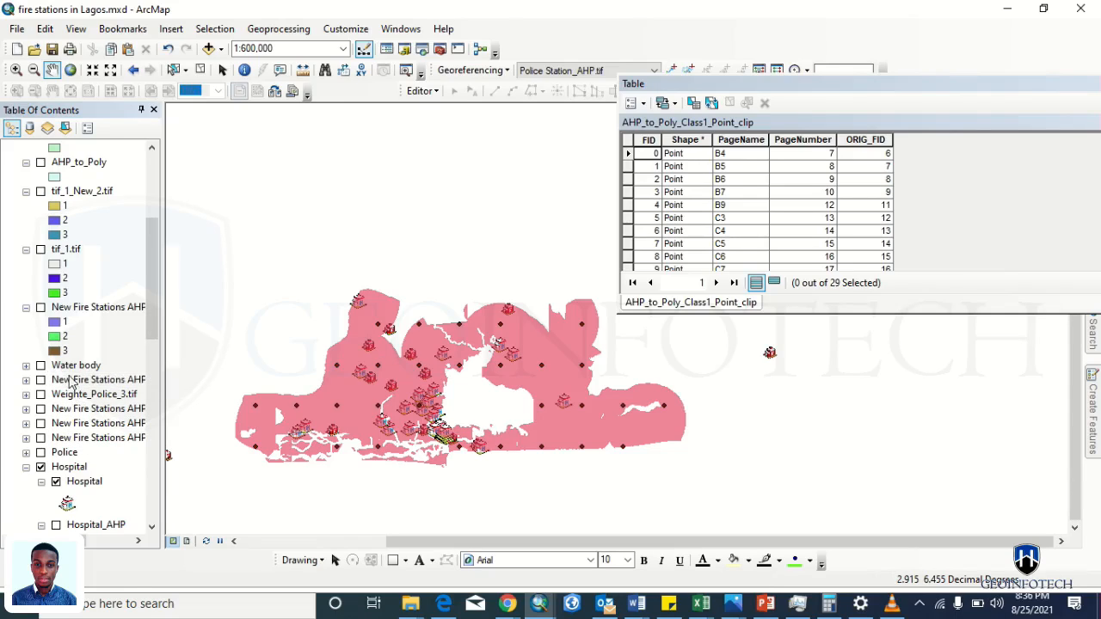
pyautogui.moveTo(151, 314); pyautogui.dragTo(153, 454)
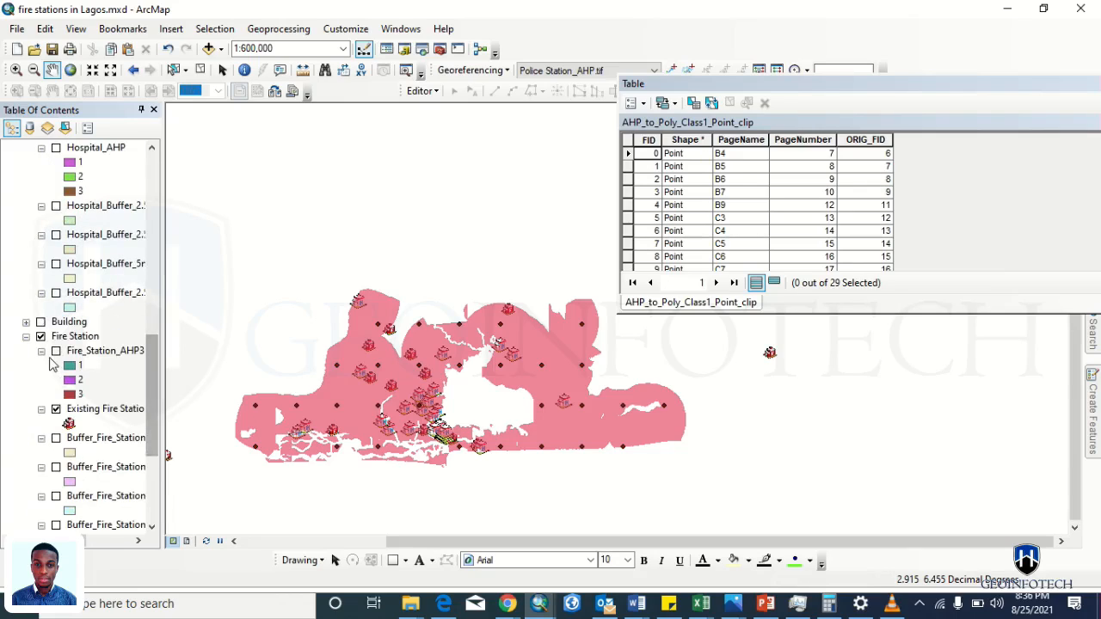
pyautogui.click(41, 324)
# - Turn on the Building group, hide building_AHP2, and review the layer list
pyautogui.click(41, 322)
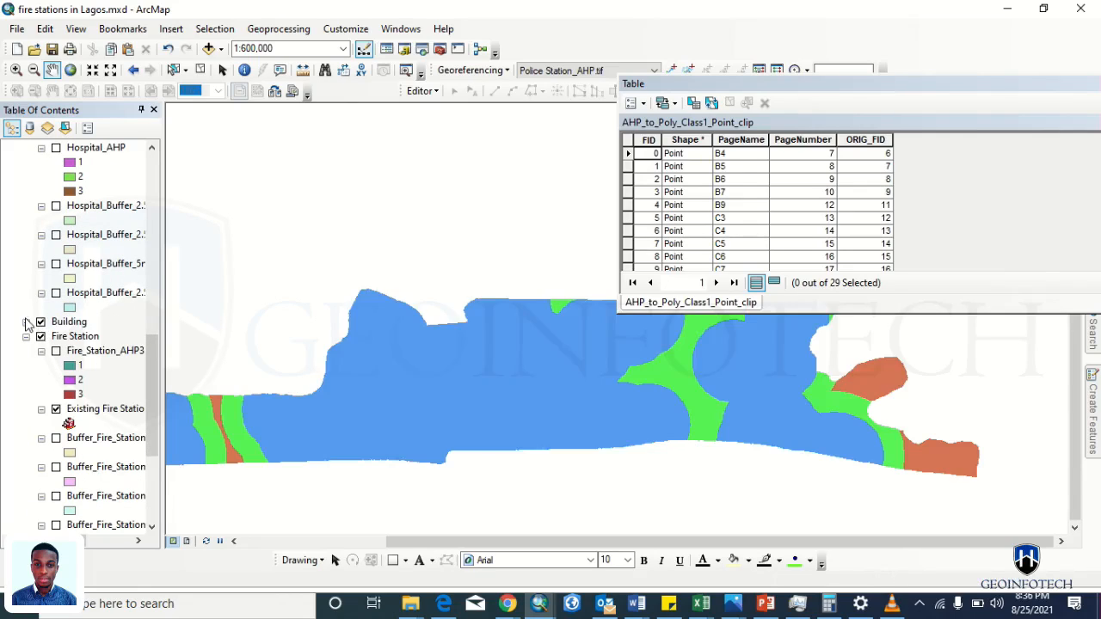
pyautogui.click(26, 322)
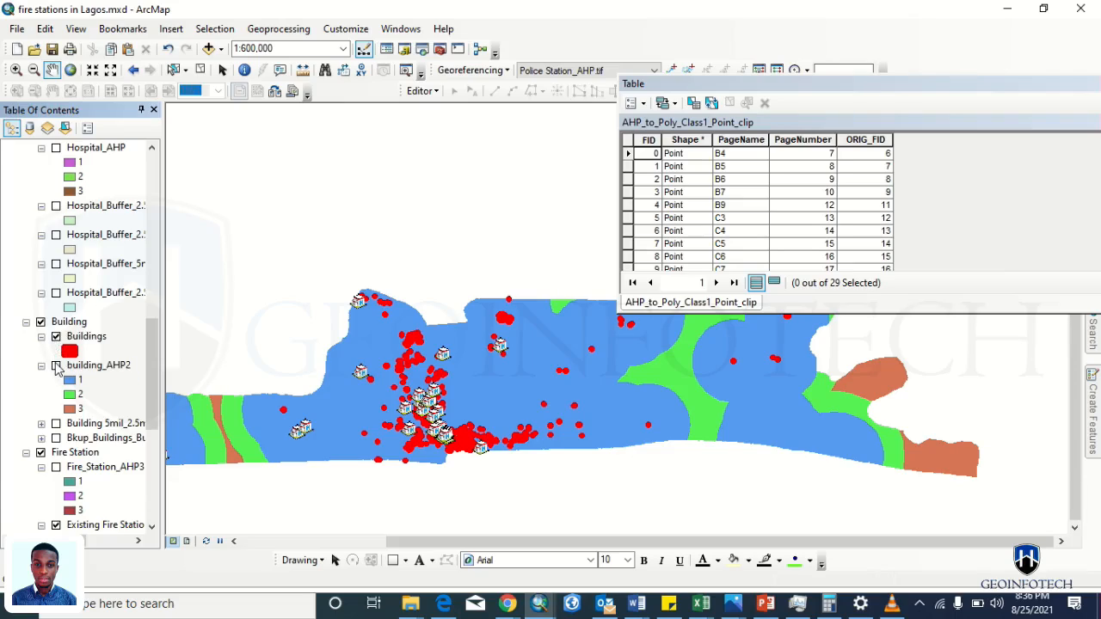
pyautogui.click(56, 366)
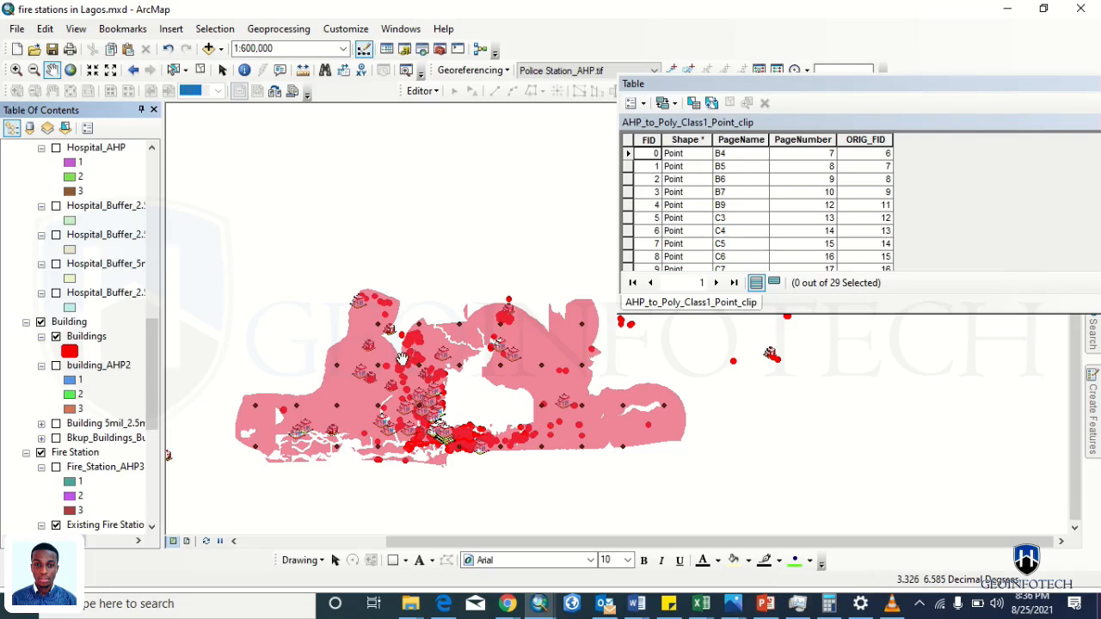
pyautogui.moveTo(151, 340); pyautogui.dragTo(142, 191)
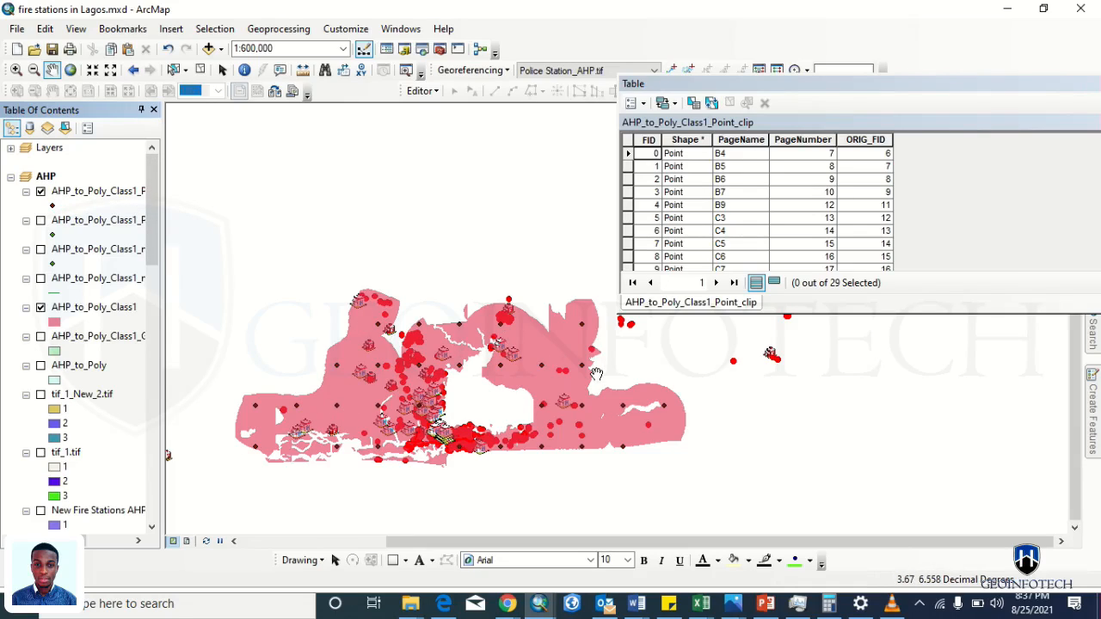
pyautogui.moveTo(152, 254); pyautogui.dragTo(151, 364)
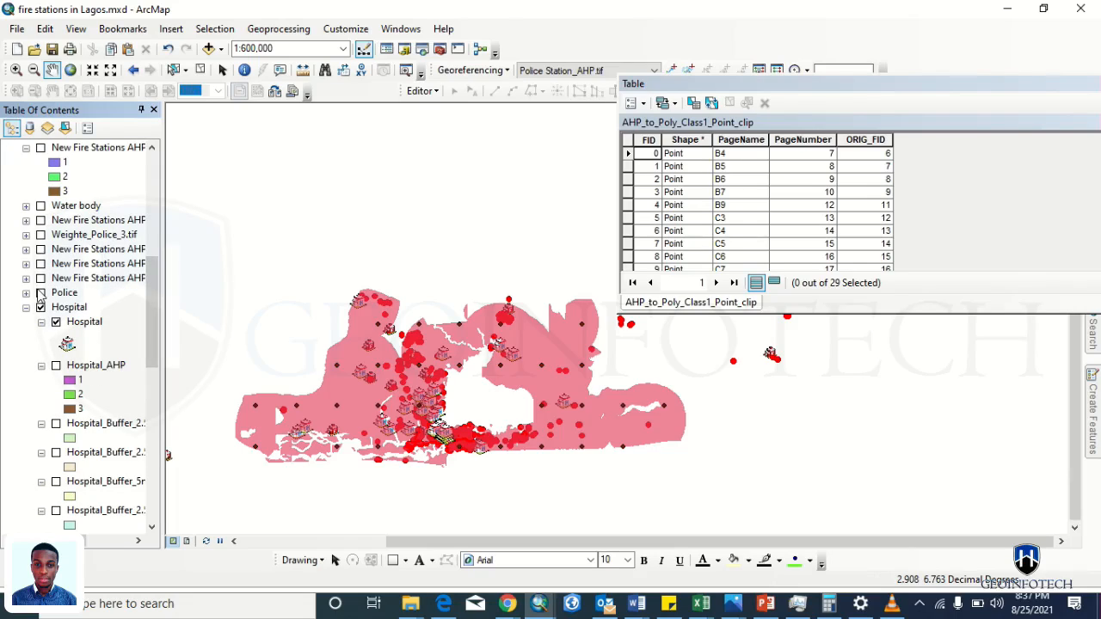
# - Turn on the Police group with Police Station_AHP.tif and the police buffer hidden
pyautogui.click(25, 293)
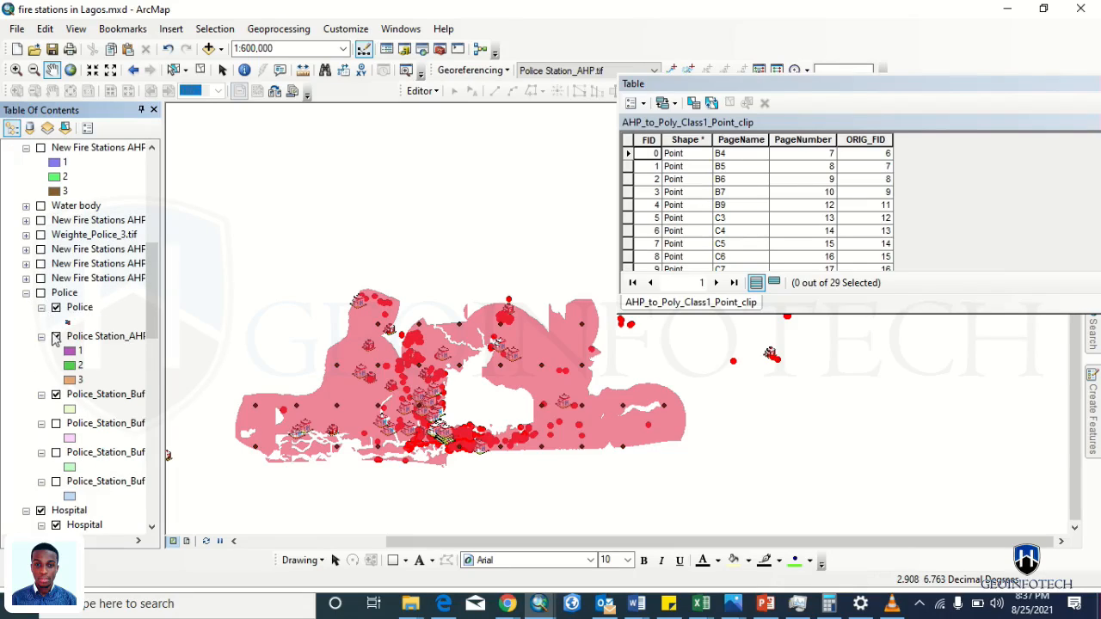
pyautogui.click(56, 337)
pyautogui.click(40, 293)
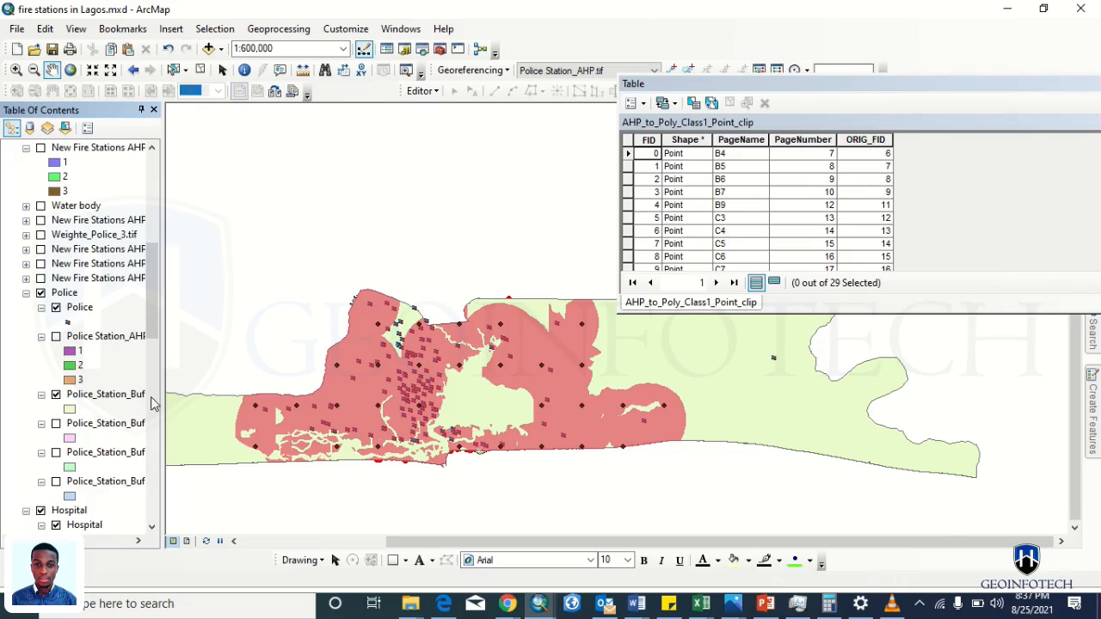
pyautogui.click(55, 396)
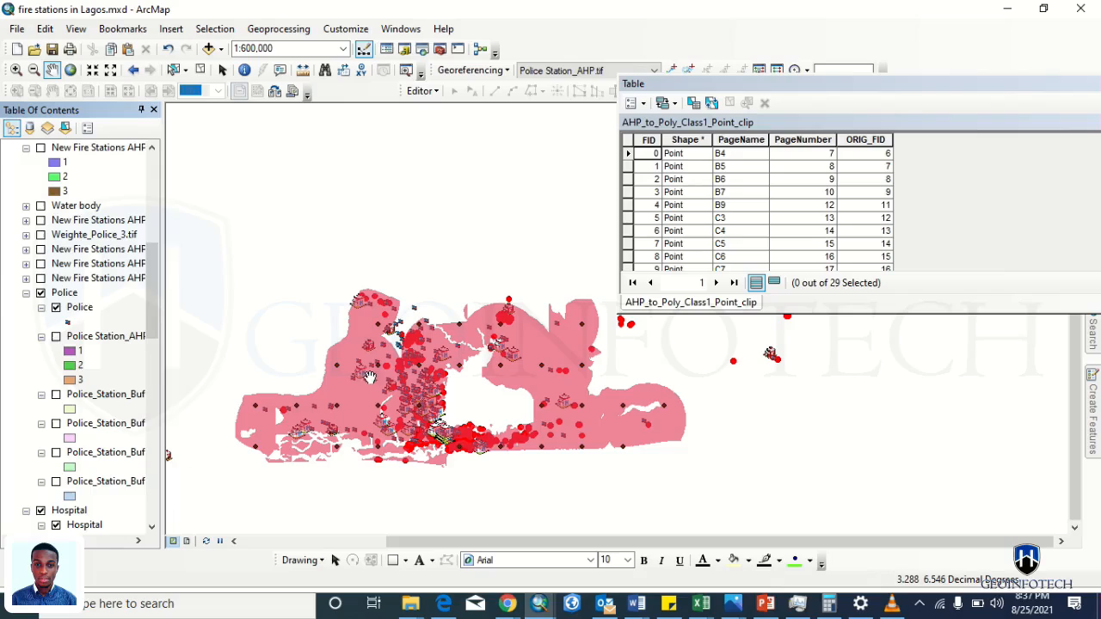
# - Give the police points the green Bicycle Route 1 symbol
pyautogui.click(67, 323)
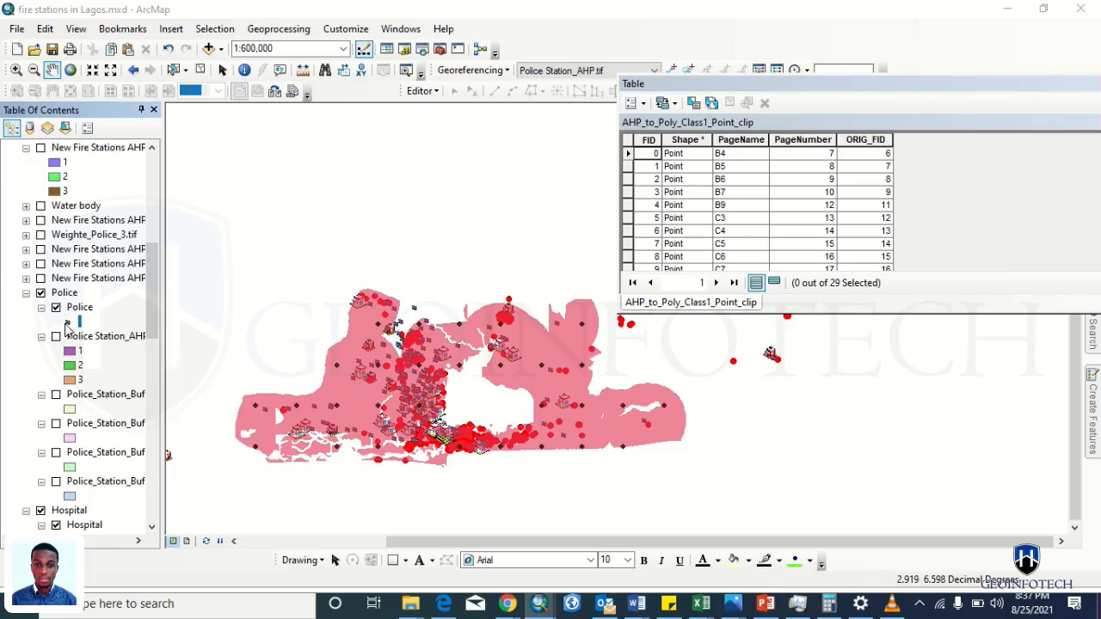
pyautogui.click(790, 325)
pyautogui.click(854, 325)
pyautogui.click(980, 462)
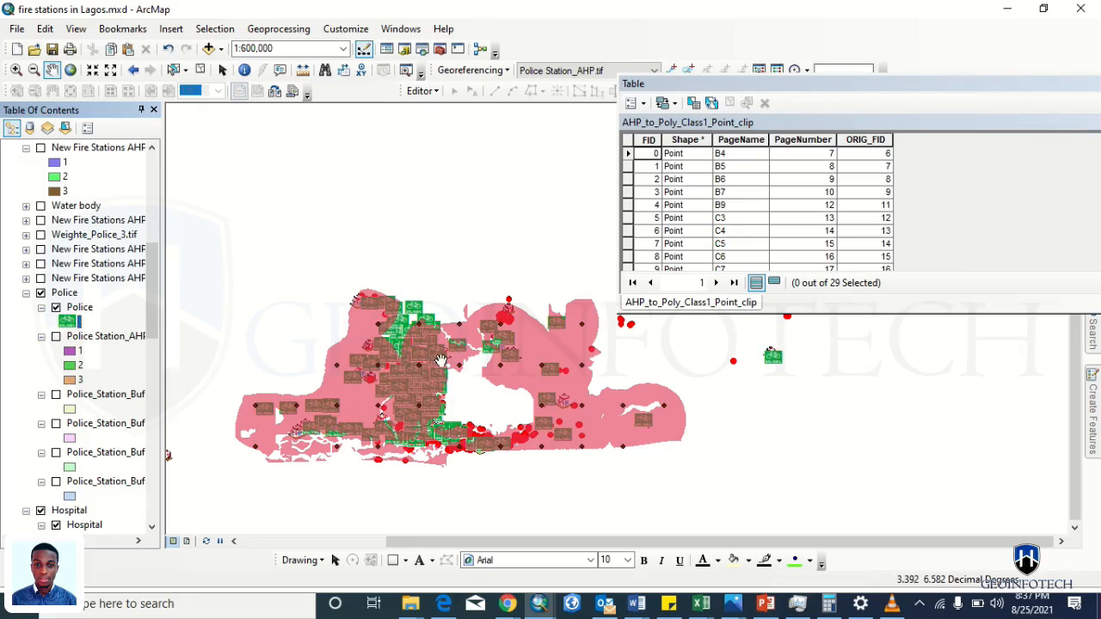
pyautogui.click(66, 322)
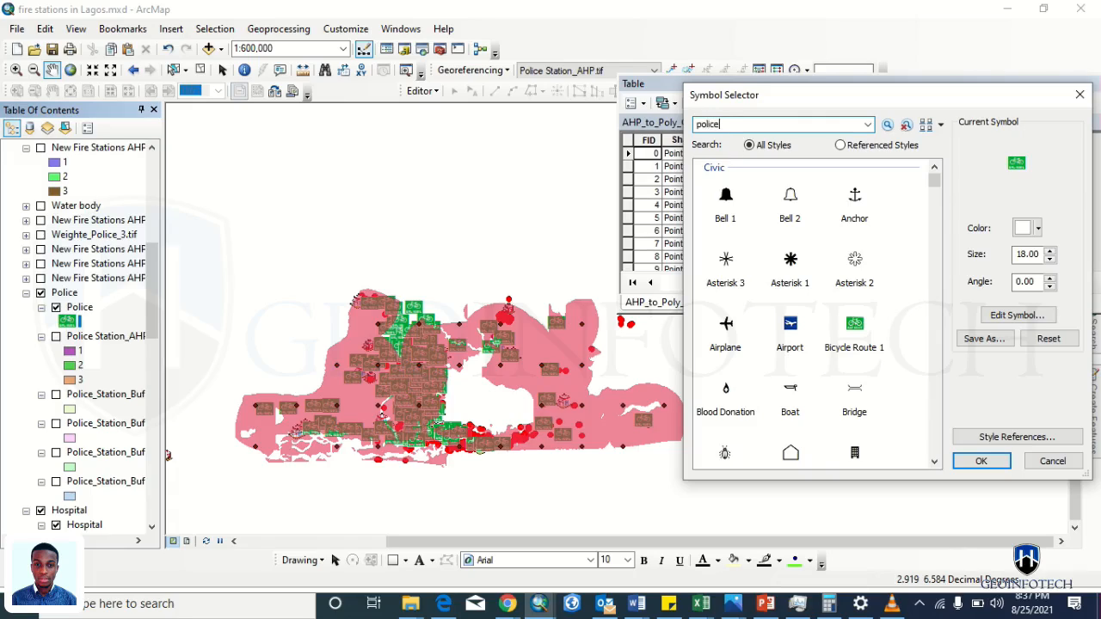
# - Search 'police' and switch the police points to the Police Officer symbol at size 25
pyautogui.press('Return')
pyautogui.click(740, 202)
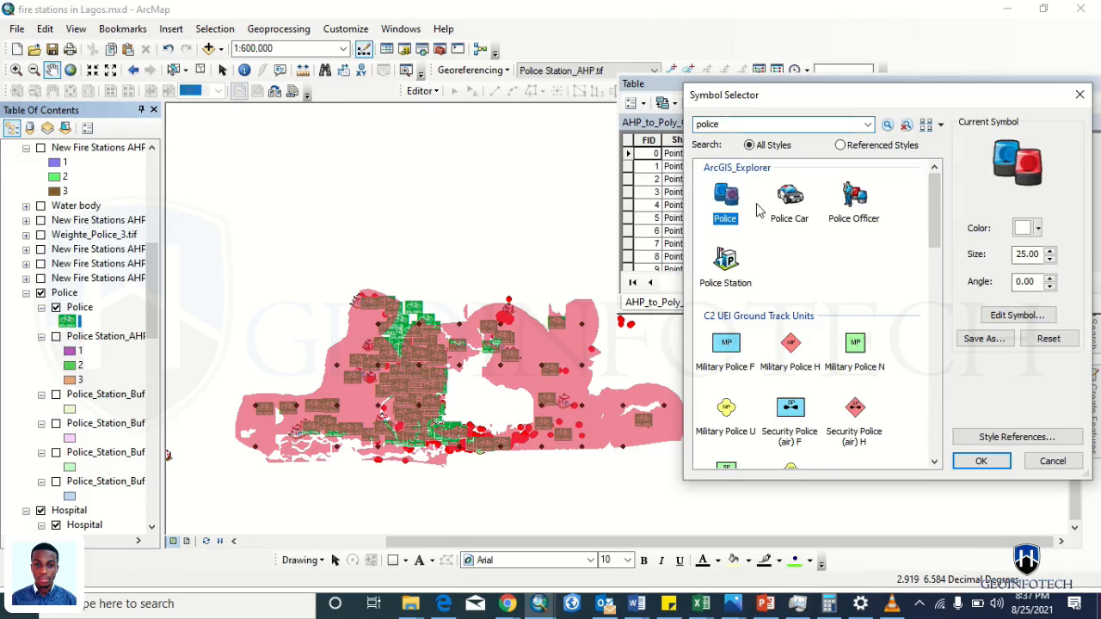
pyautogui.click(852, 211)
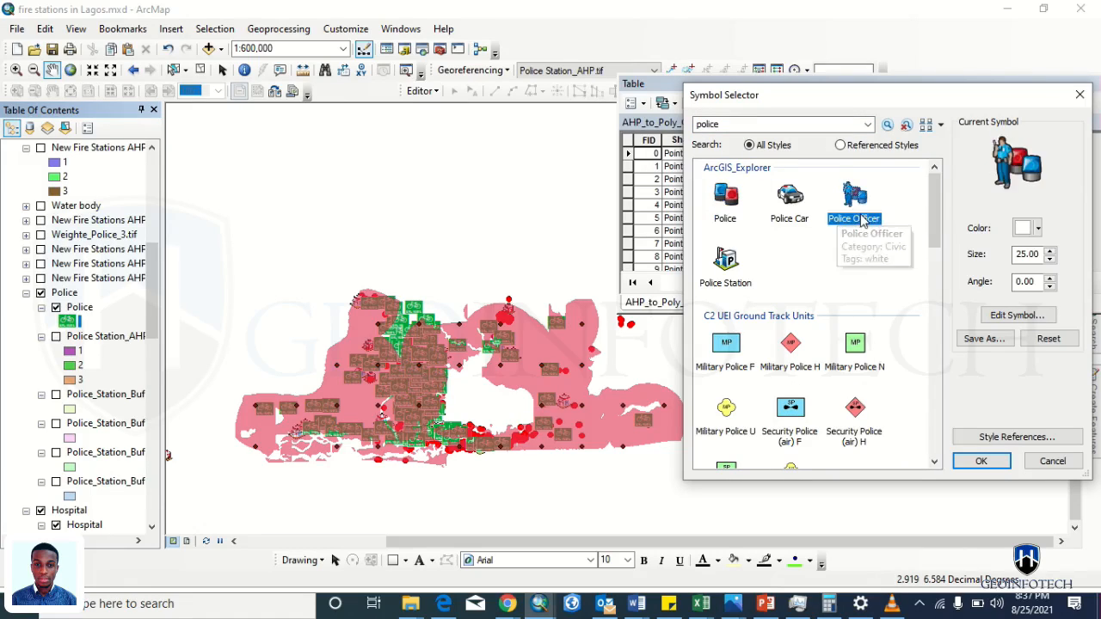
pyautogui.click(980, 461)
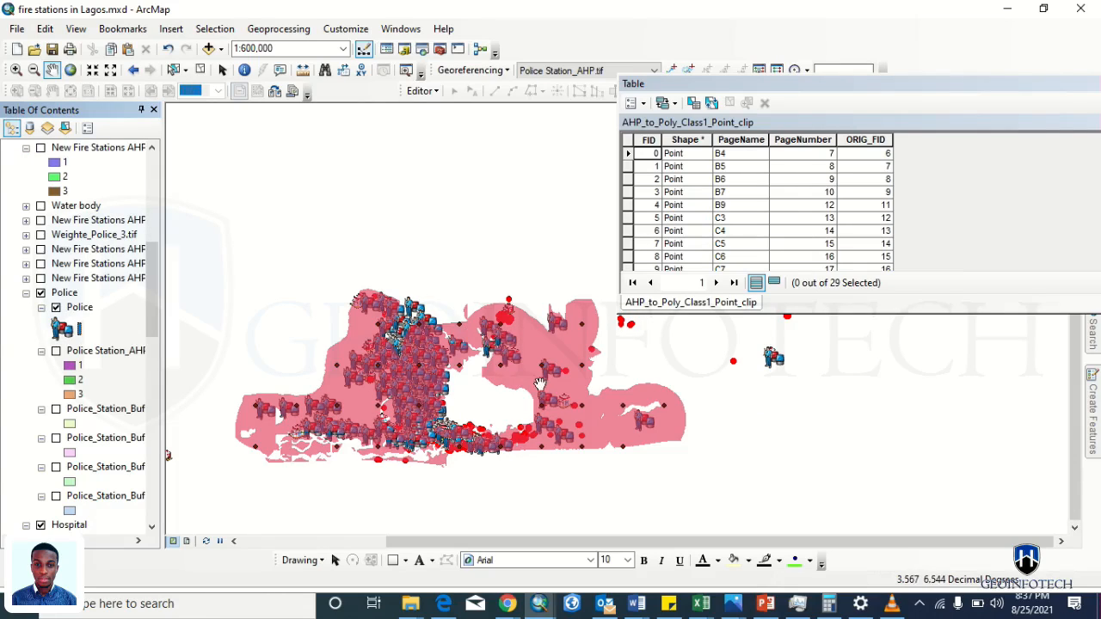
pyautogui.scroll(2, 661, 415)
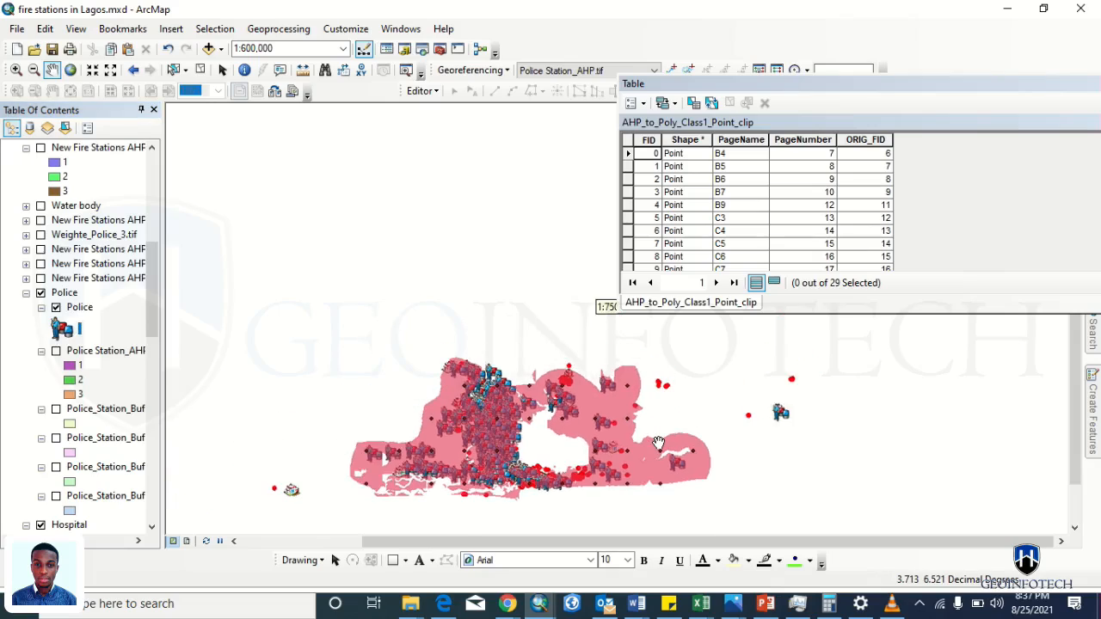
pyautogui.scroll(2, 658, 443)
pyautogui.moveTo(499, 421); pyautogui.dragTo(413, 363)
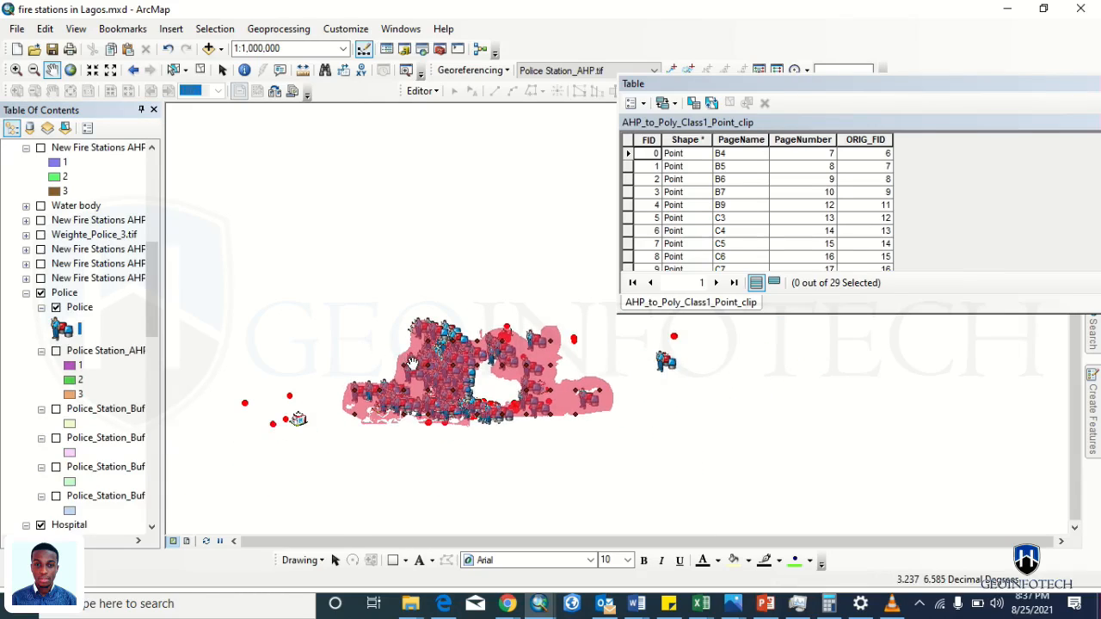
# - Show the Lagos State LGA outlines and names with the Boundary fill turned off
pyautogui.scroll(-10, 147, 484)
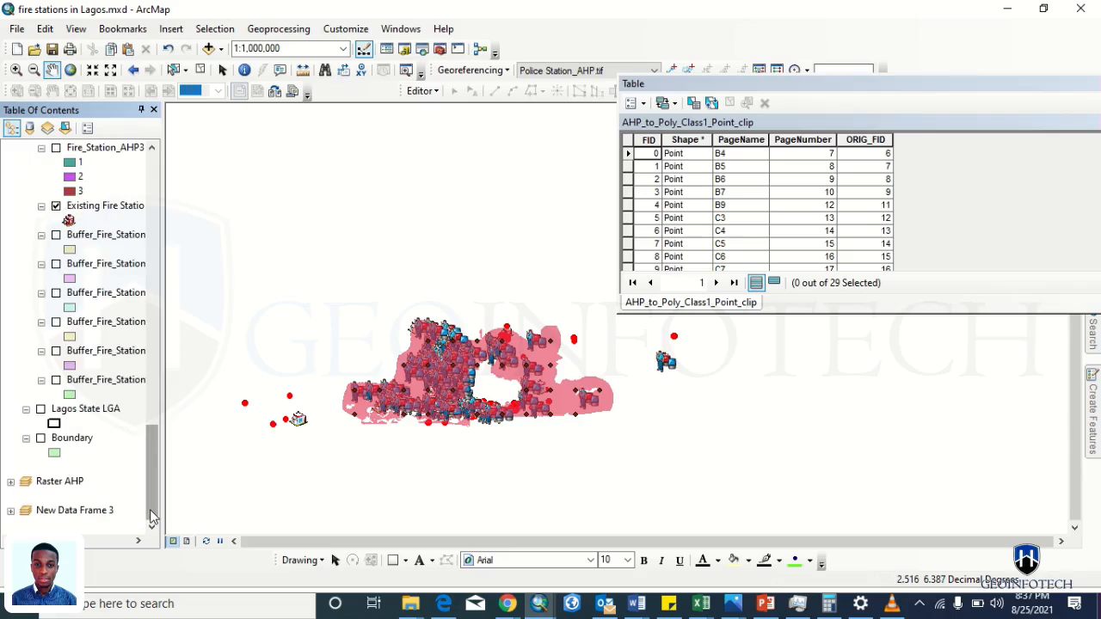
pyautogui.click(40, 409)
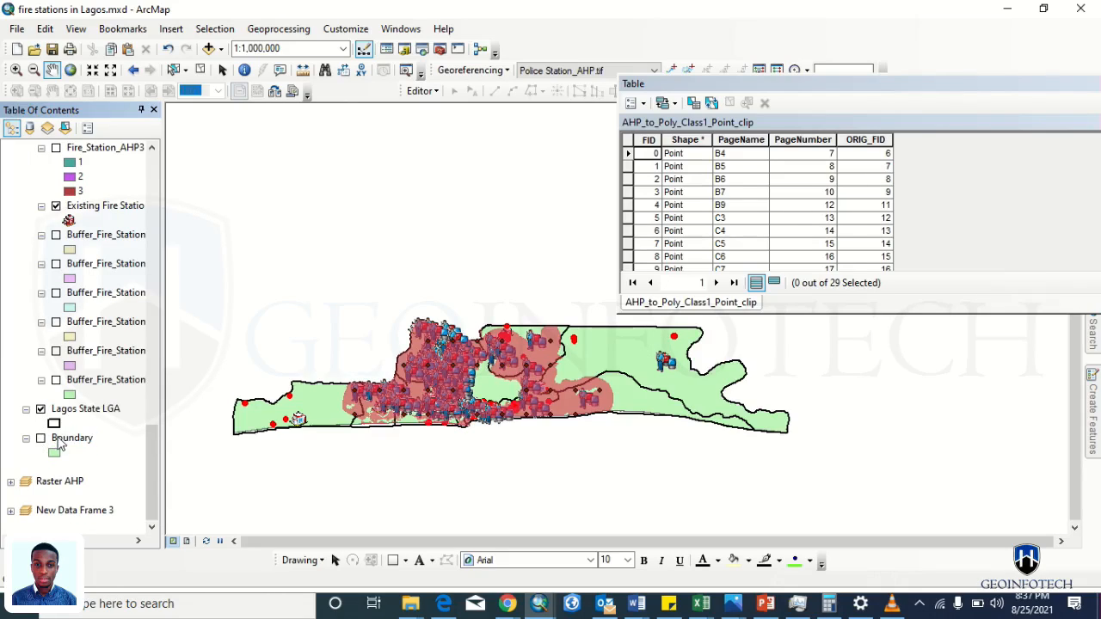
pyautogui.moveTo(146, 475); pyautogui.dragTo(145, 256)
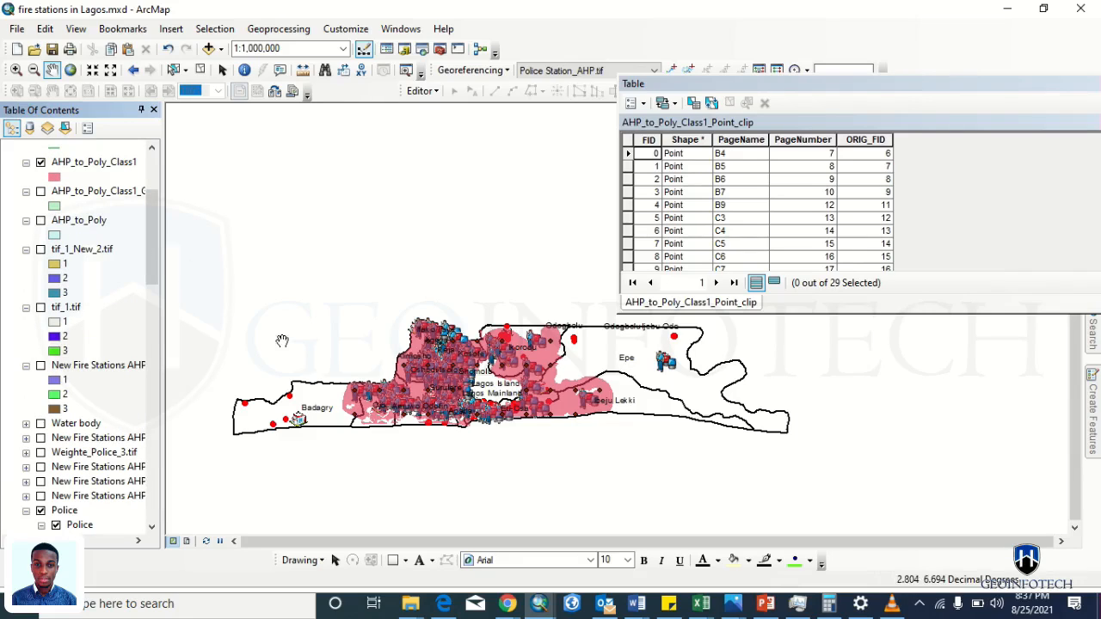
pyautogui.scroll(-3, 361, 394)
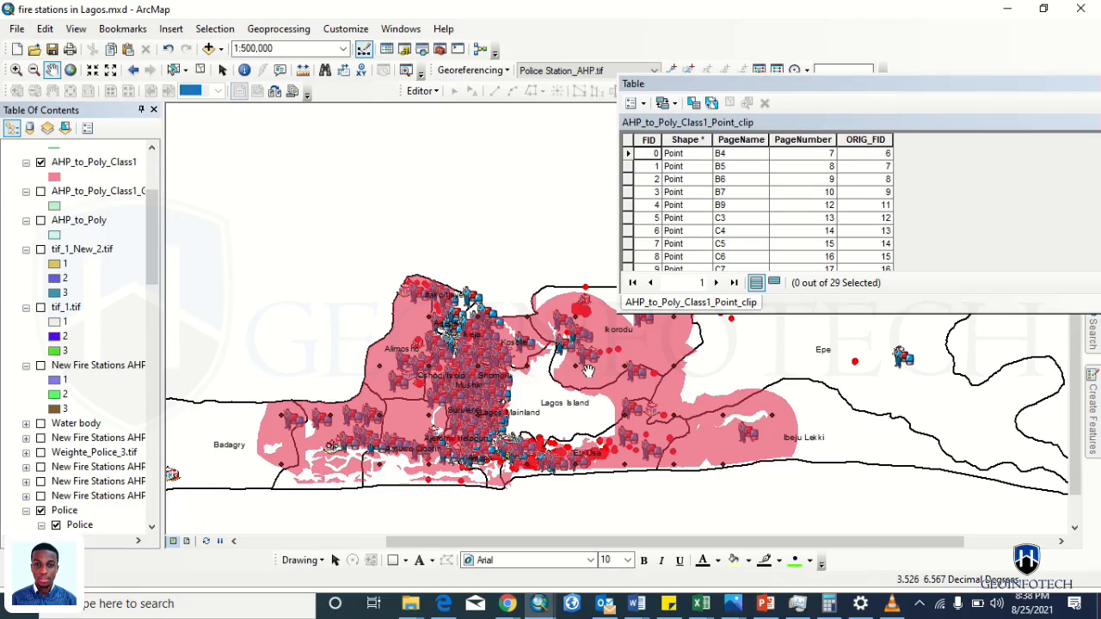
# - Pan and zoom to 1:200,000 over Lagos Island, Eti-Osa and Ibeju Lekki
pyautogui.moveTo(825, 390); pyautogui.dragTo(826, 440)
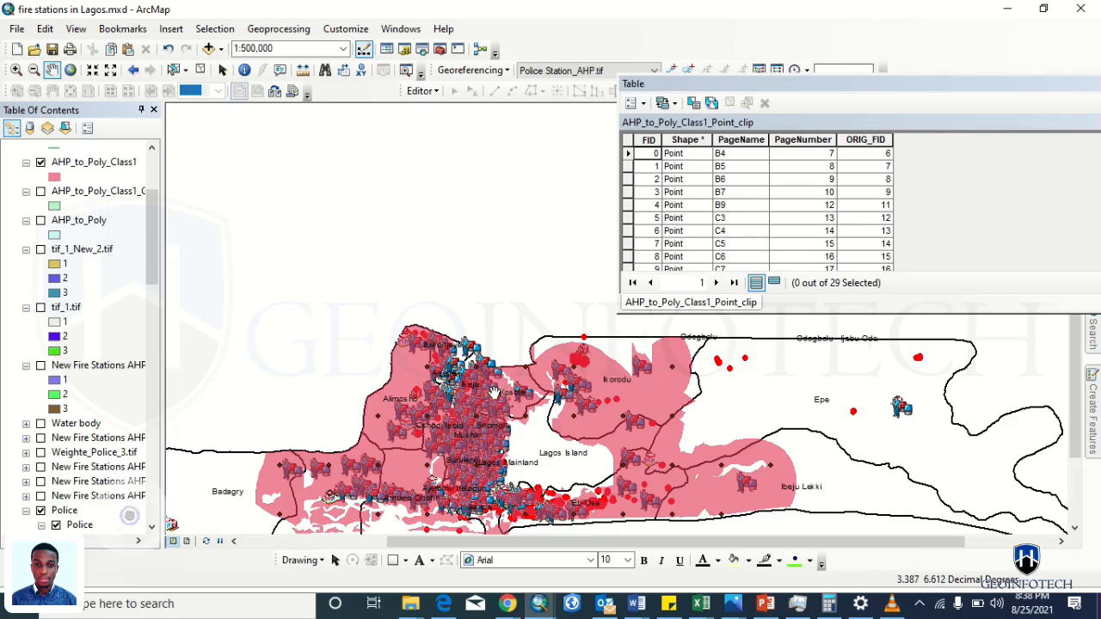
pyautogui.moveTo(480, 408); pyautogui.dragTo(609, 355)
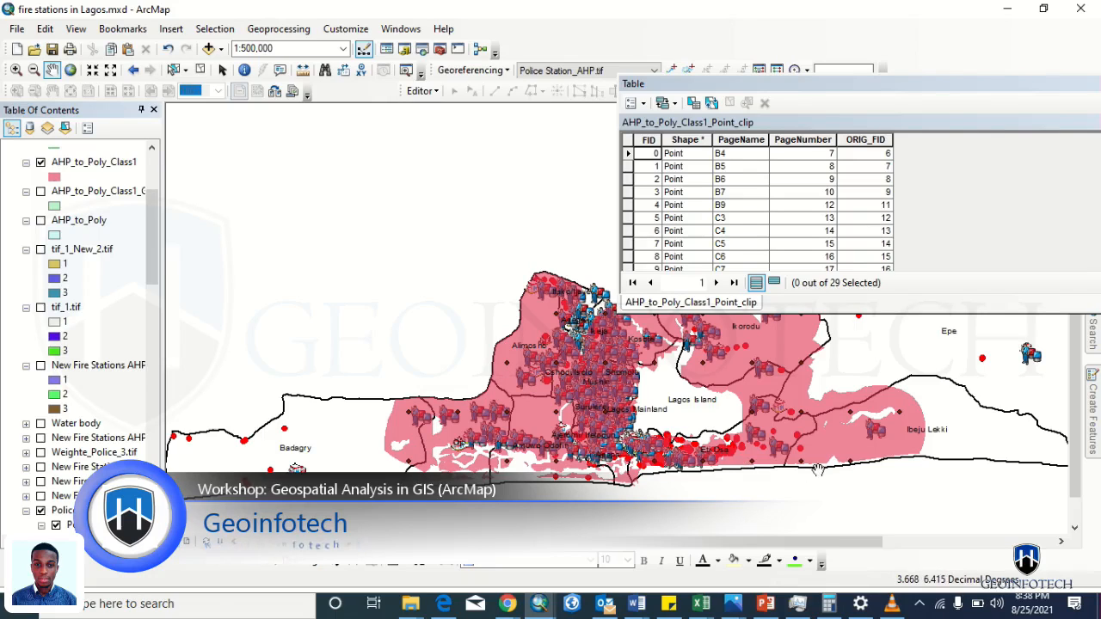
pyautogui.moveTo(818, 470); pyautogui.dragTo(738, 492)
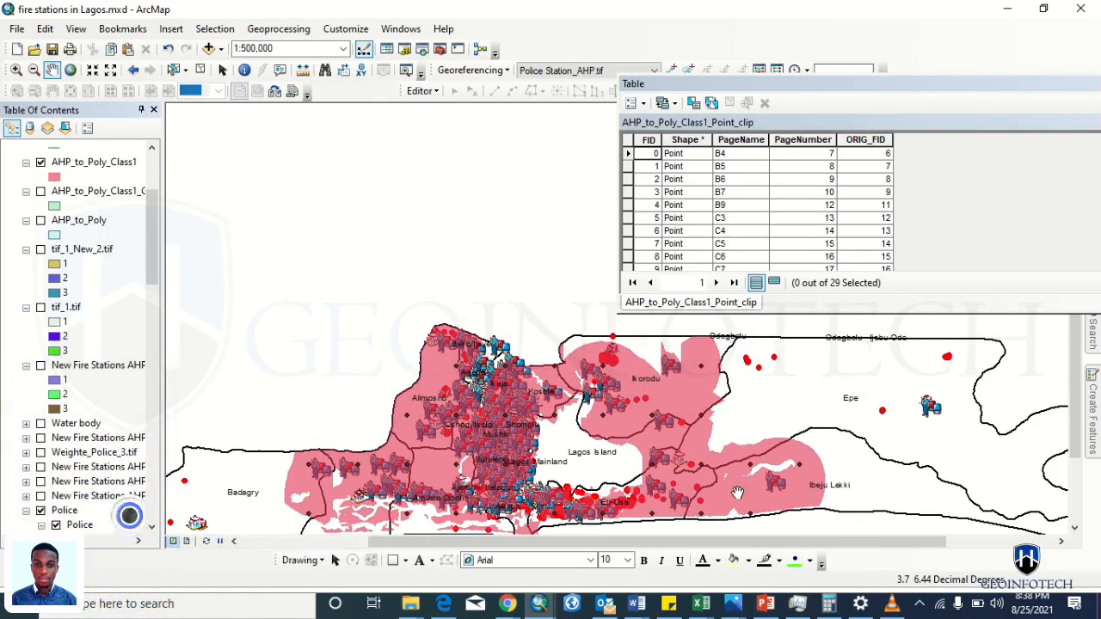
pyautogui.moveTo(599, 458); pyautogui.dragTo(483, 375)
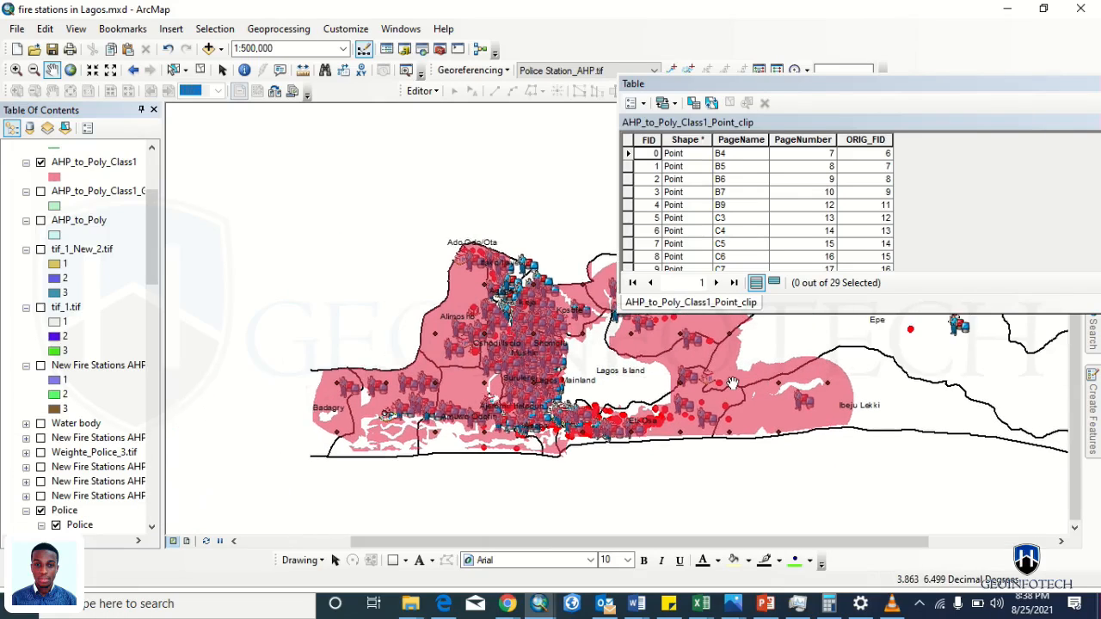
pyautogui.moveTo(588, 381); pyautogui.dragTo(713, 422)
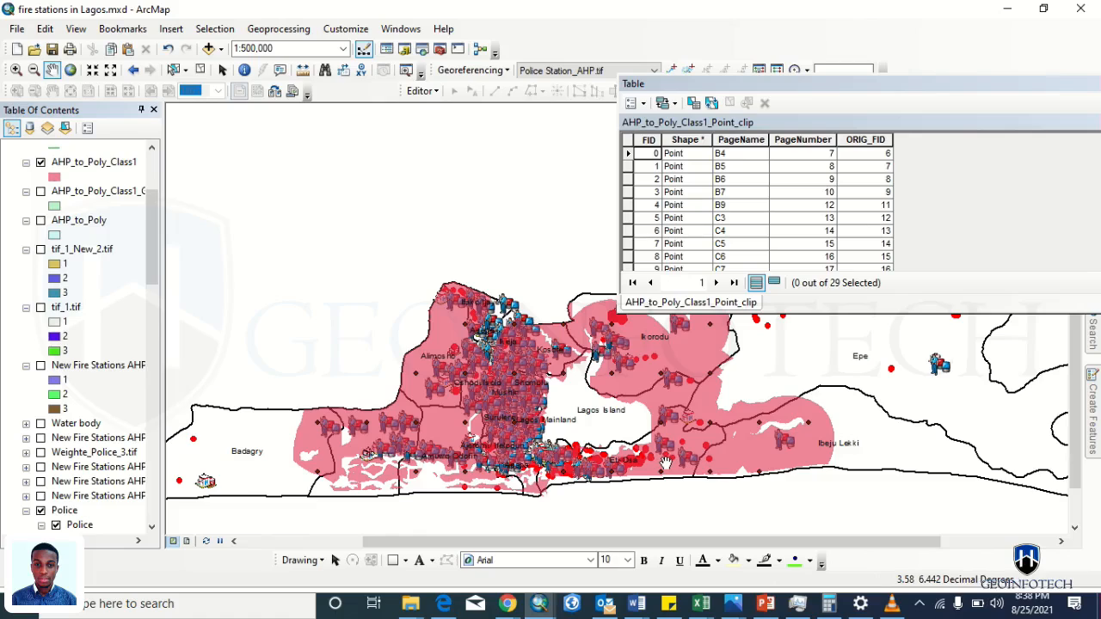
pyautogui.scroll(-4, 788, 444)
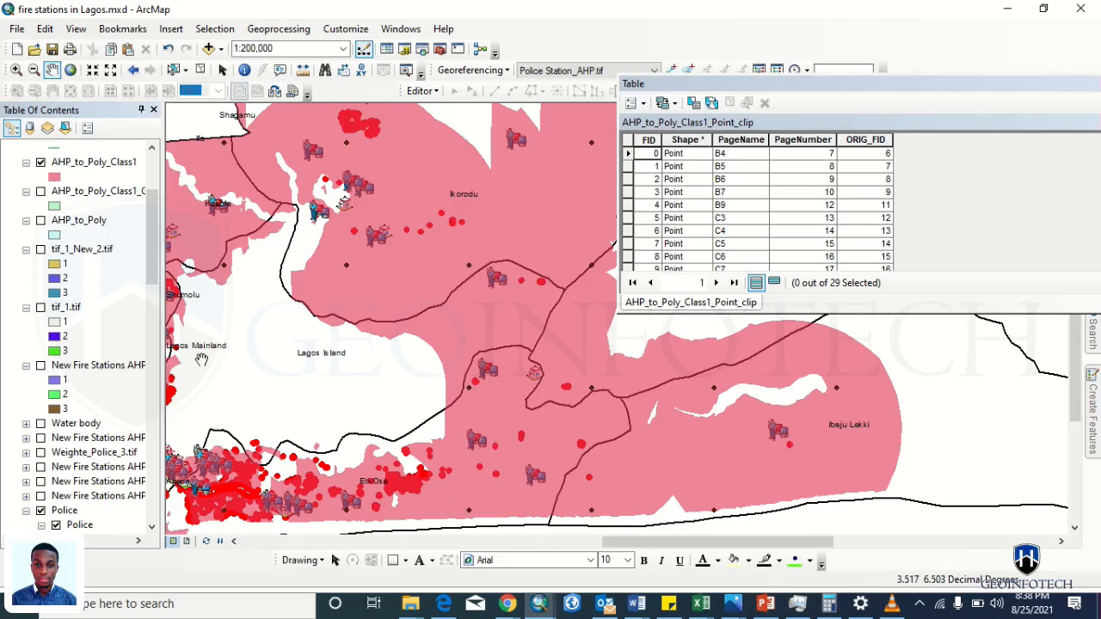
pyautogui.scroll(1, 160, 197)
pyautogui.scroll(4, 160, 198)
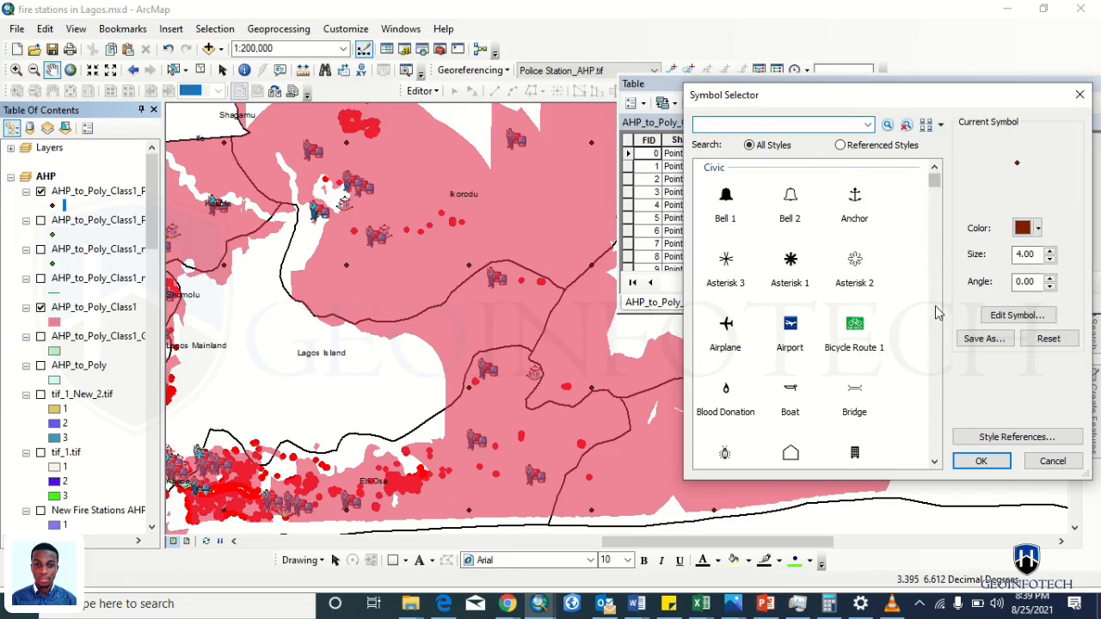
# - Draw the AHP grid points as yellow circles at size 5, then recentre Lagos
pyautogui.scroll(-6, 935, 312)
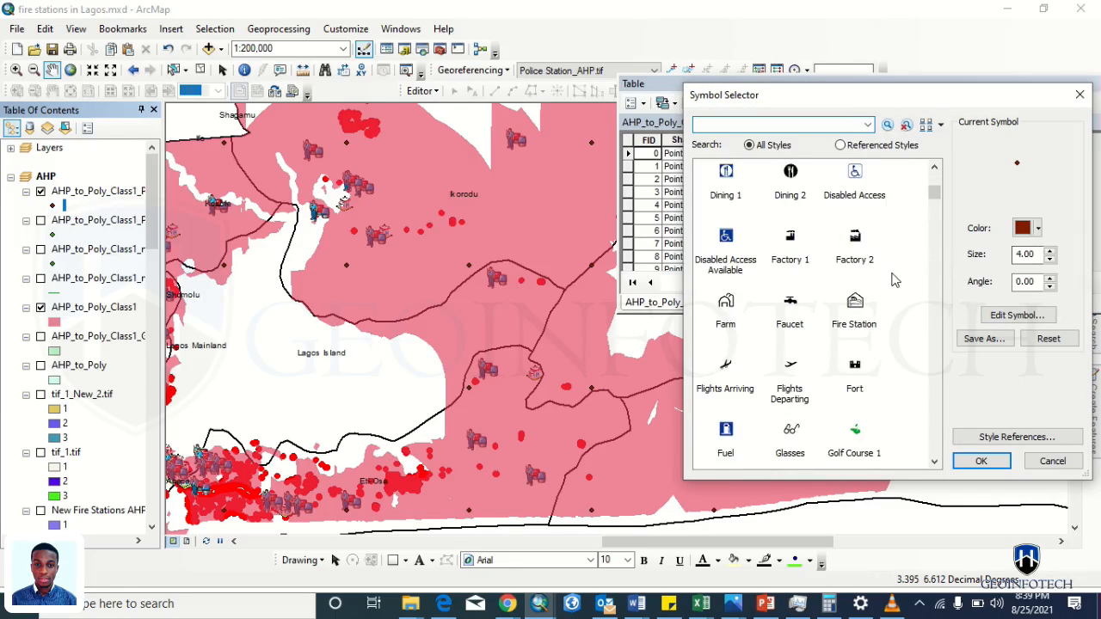
pyautogui.click(1050, 252)
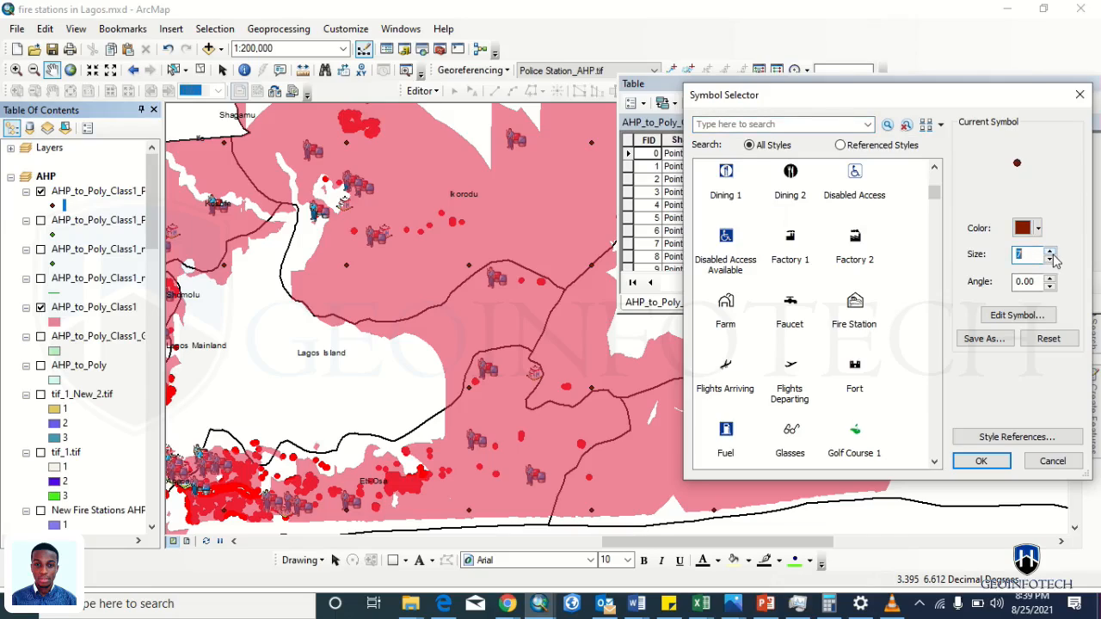
pyautogui.click(1037, 228)
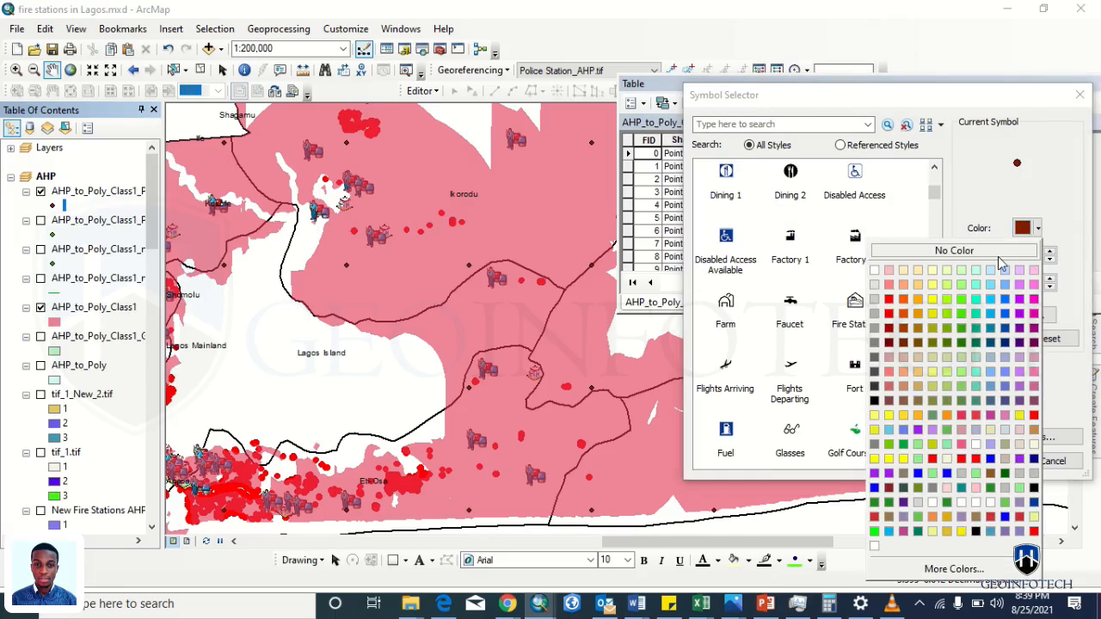
pyautogui.click(932, 313)
pyautogui.click(969, 464)
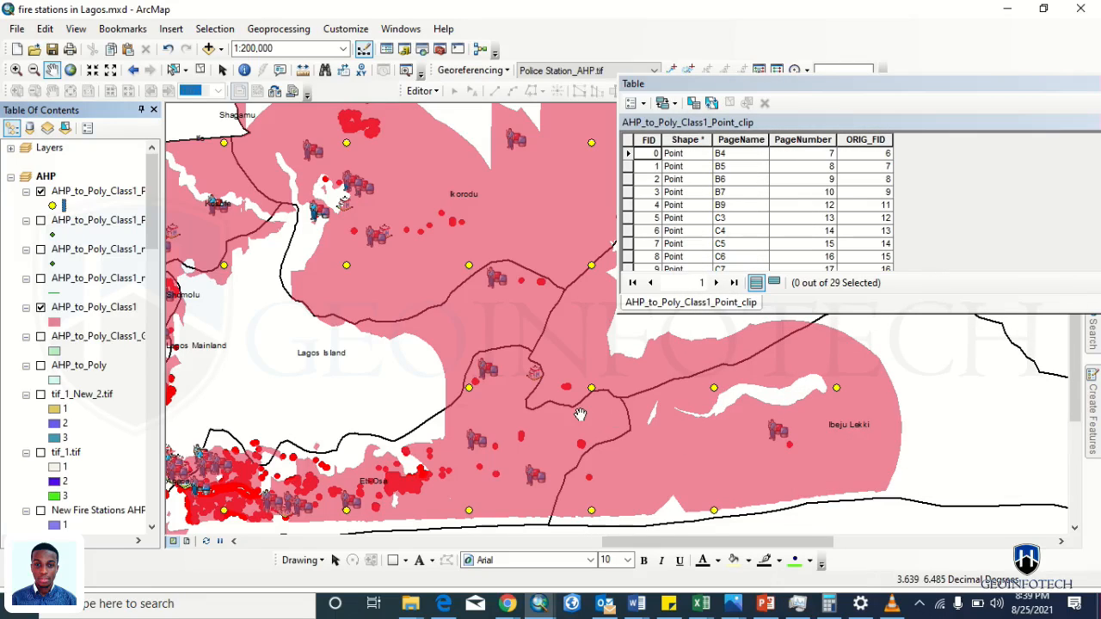
pyautogui.scroll(3, 407, 284)
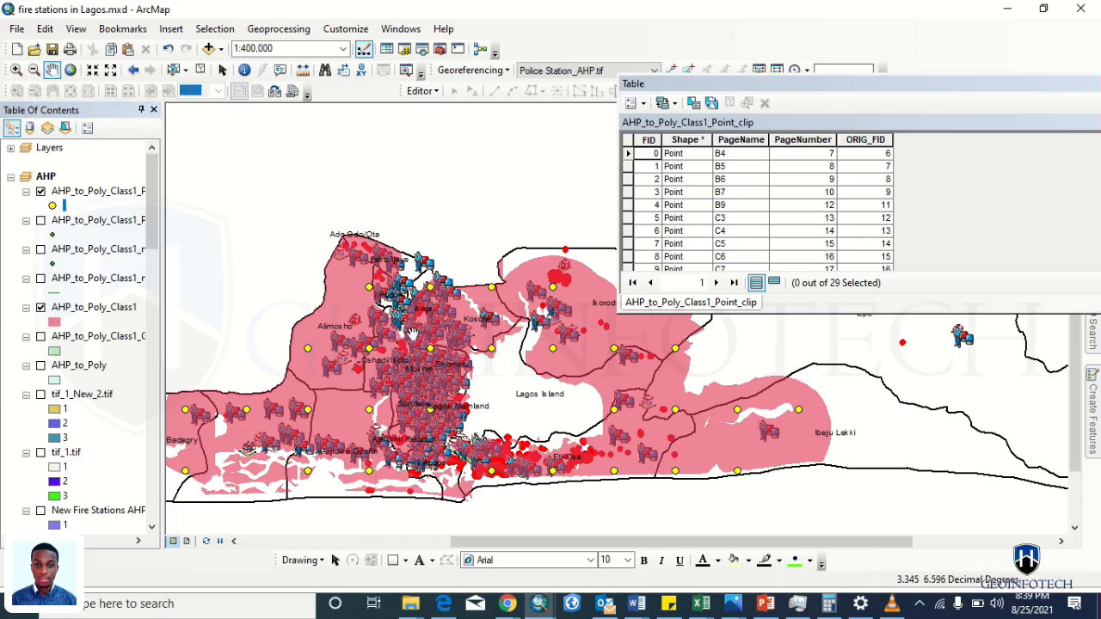
pyautogui.moveTo(331, 376); pyautogui.dragTo(375, 359)
pyautogui.scroll(-1, 376, 358)
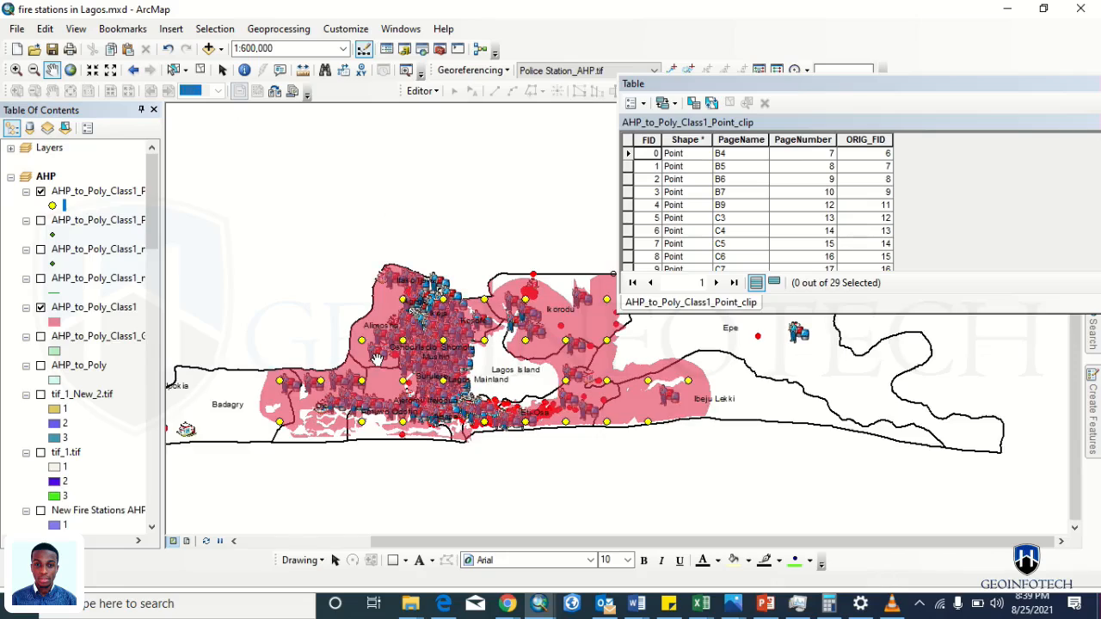
pyautogui.moveTo(155, 220); pyautogui.dragTo(156, 291)
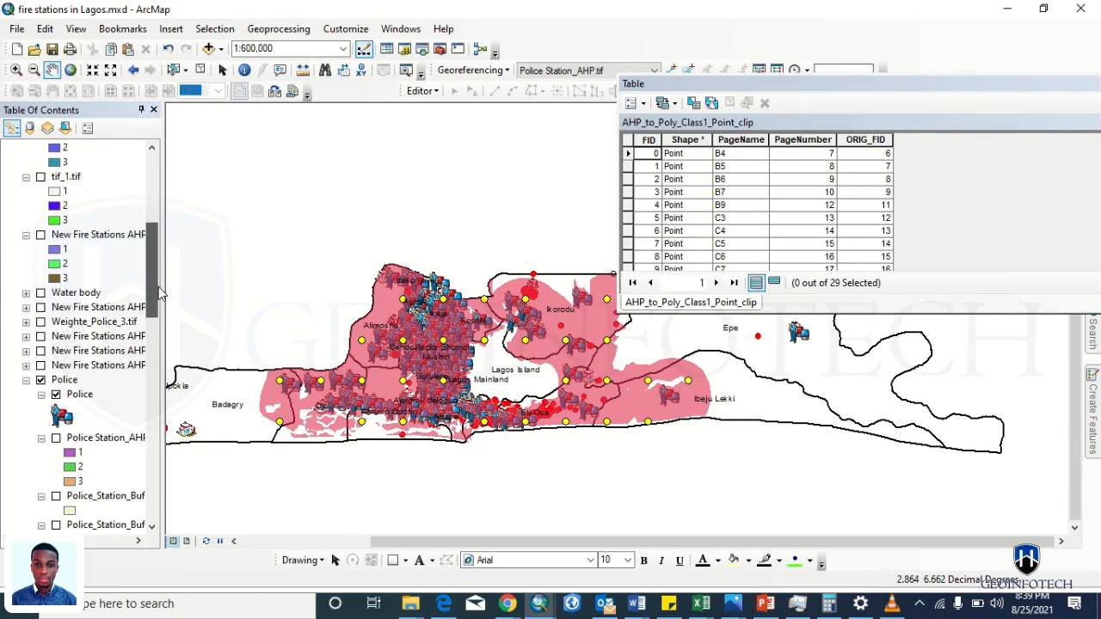
# - Expand the Water body group and pan west to inspect Badagry's coastal creeks
pyautogui.click(25, 294)
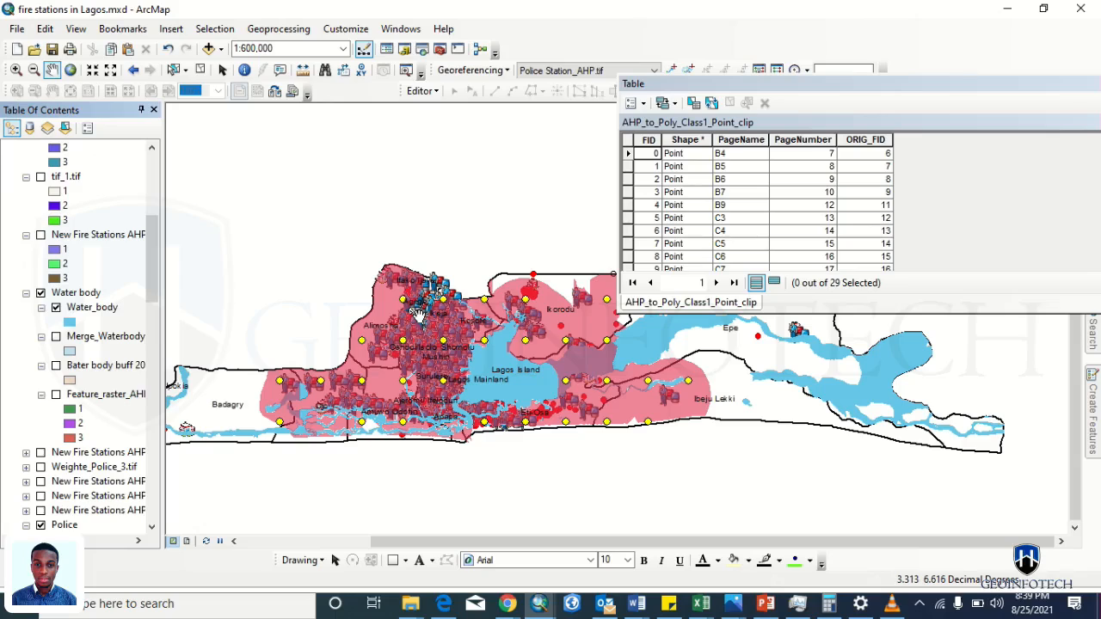
pyautogui.scroll(3, 647, 386)
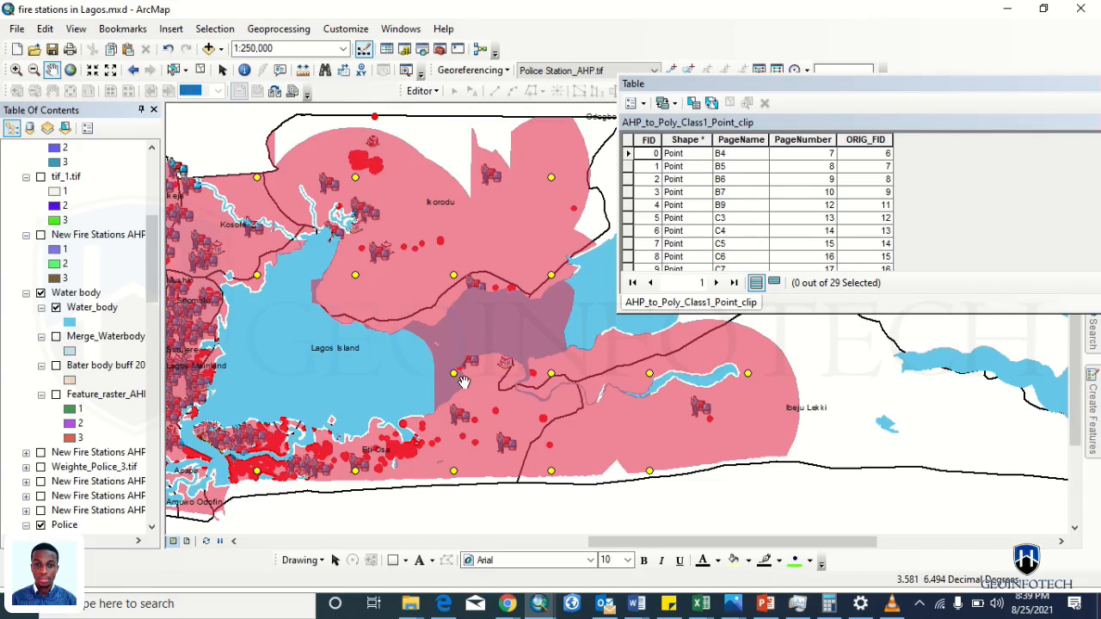
pyautogui.moveTo(307, 317); pyautogui.dragTo(475, 368)
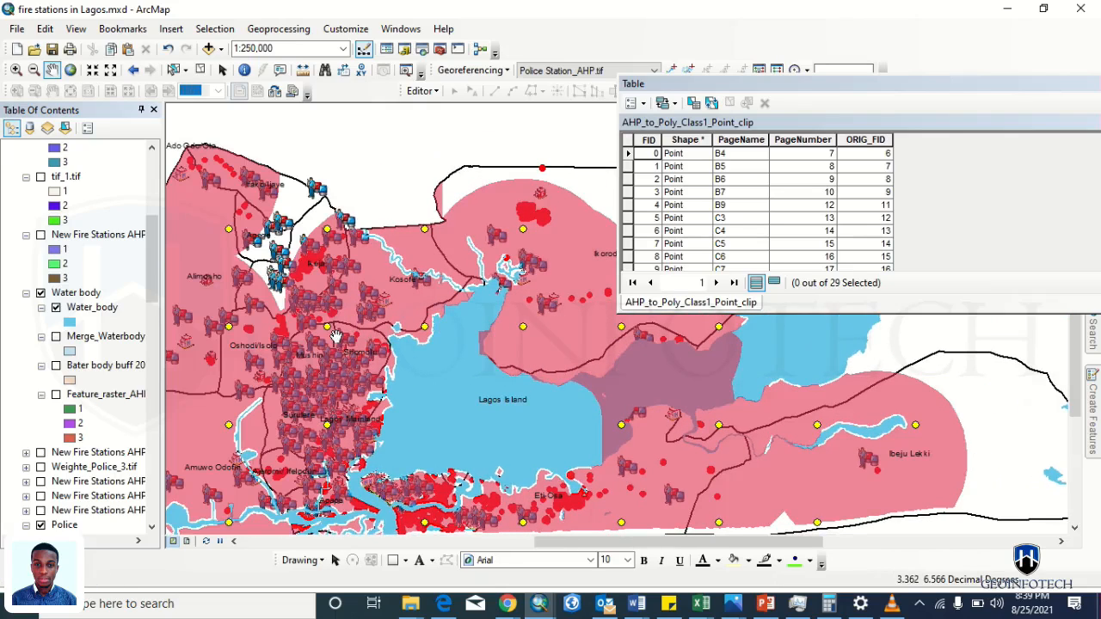
pyautogui.moveTo(335, 336); pyautogui.dragTo(595, 263)
pyautogui.moveTo(489, 254); pyautogui.dragTo(619, 155)
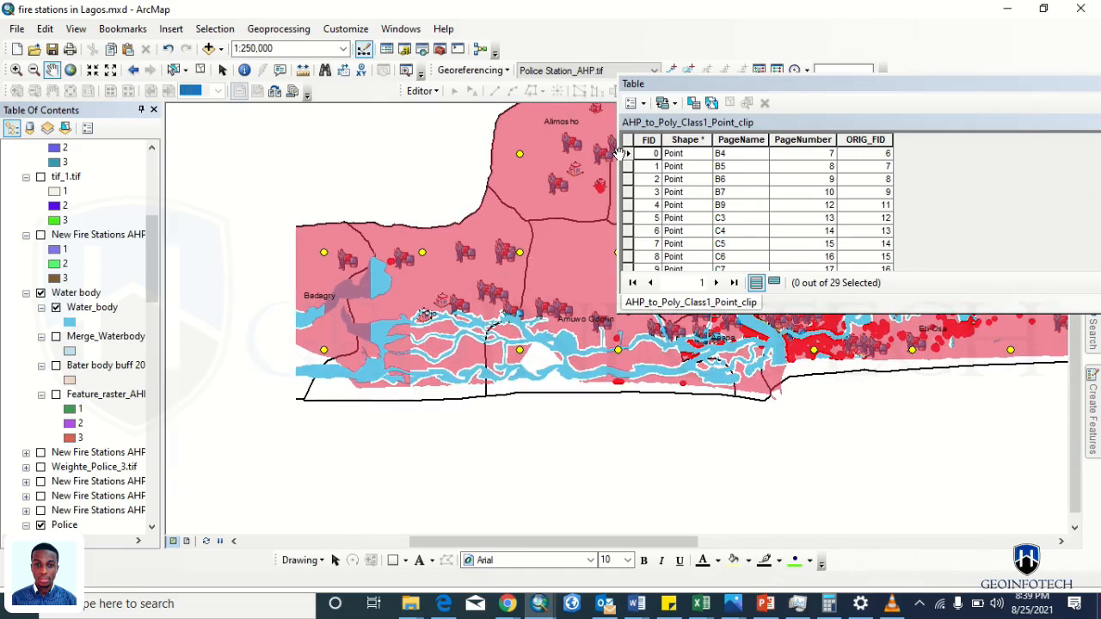
pyautogui.scroll(2, 345, 302)
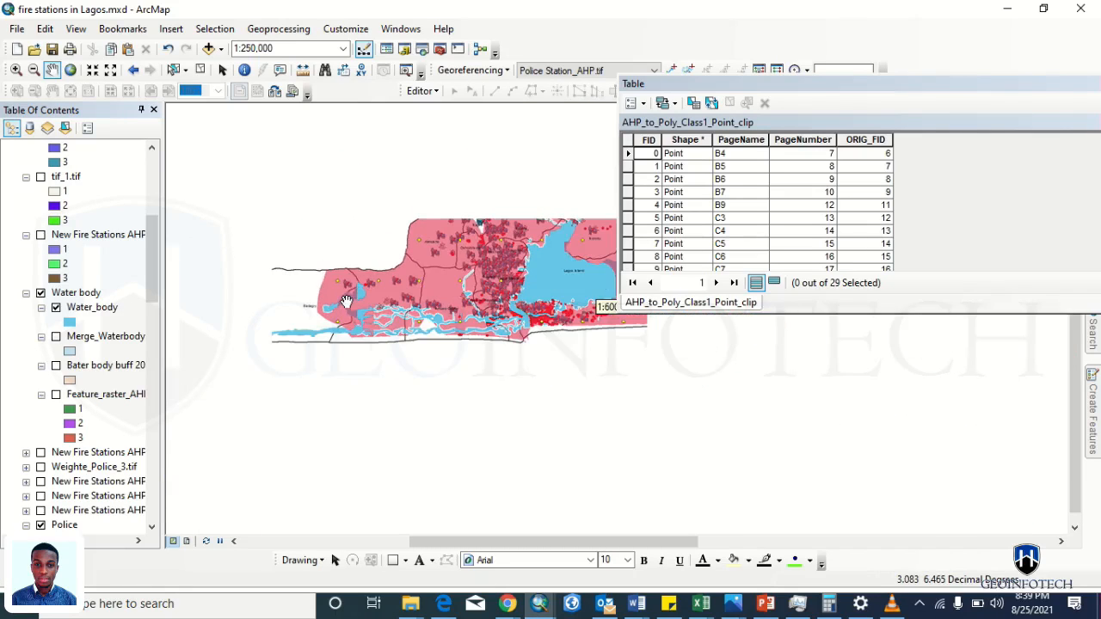
# - Pan east to inspect the Lekki coast and review the Table of Contents
pyautogui.moveTo(424, 313); pyautogui.dragTo(271, 325)
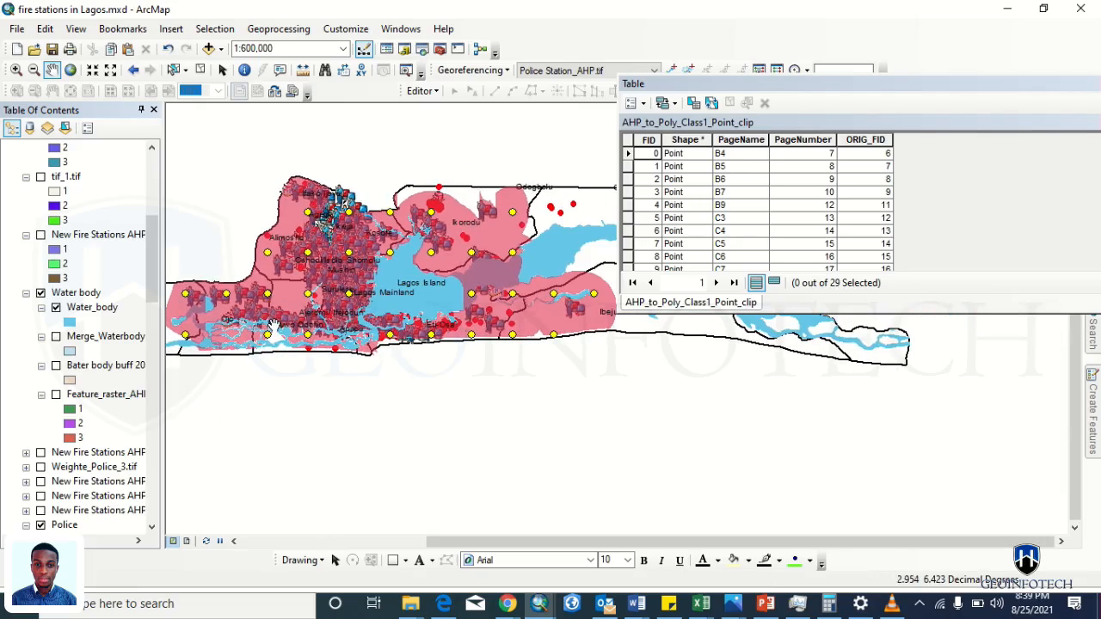
pyautogui.moveTo(560, 307); pyautogui.dragTo(602, 297)
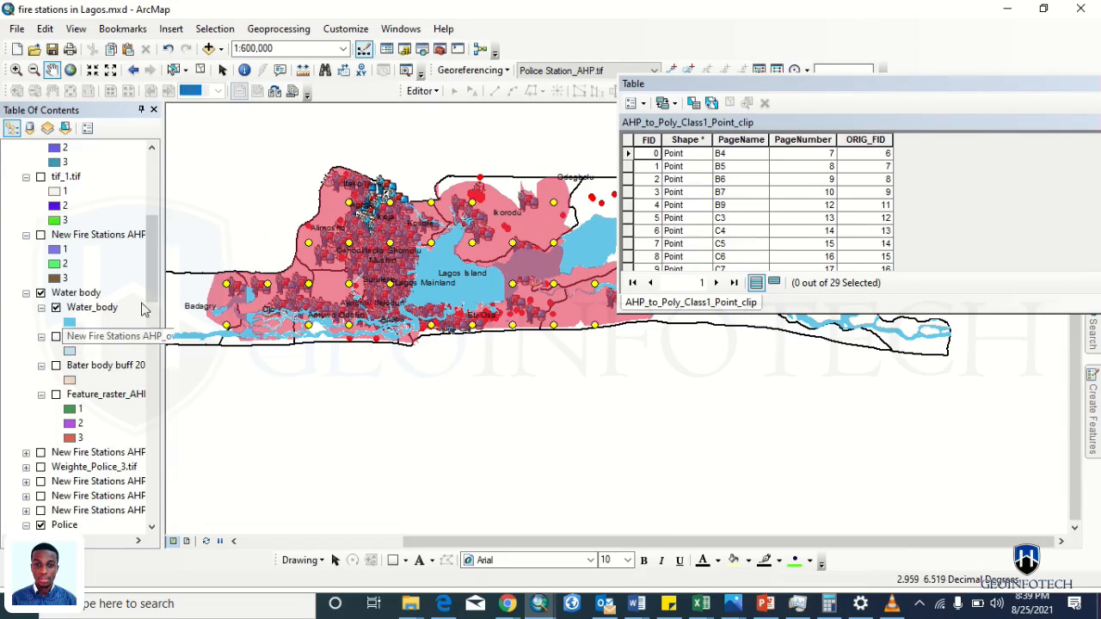
pyautogui.moveTo(148, 276); pyautogui.dragTo(148, 323)
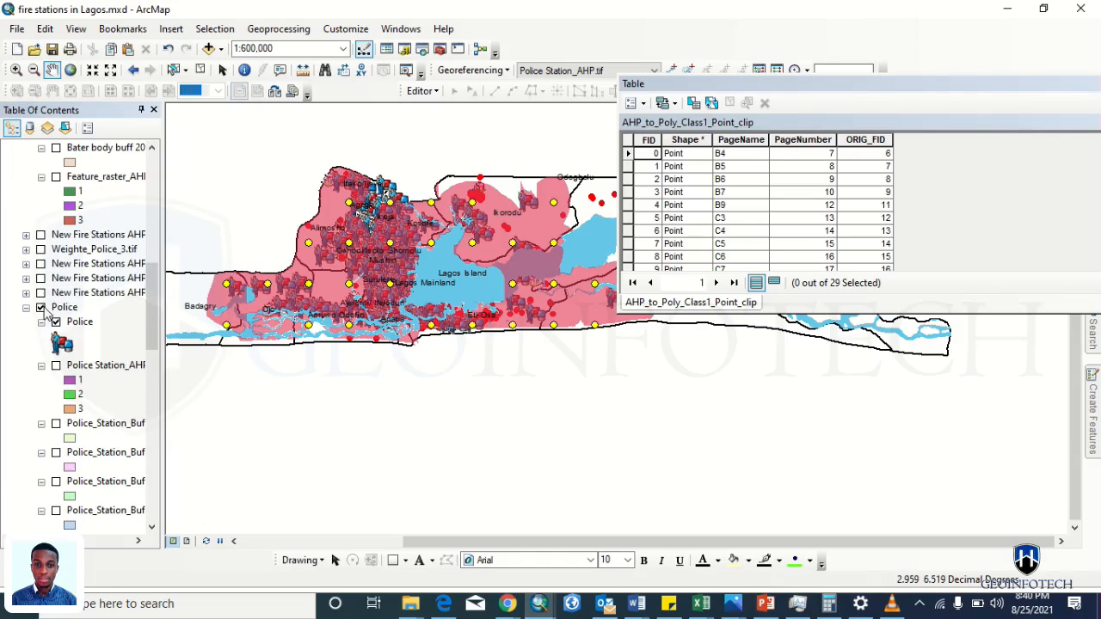
pyautogui.scroll(2, 378, 249)
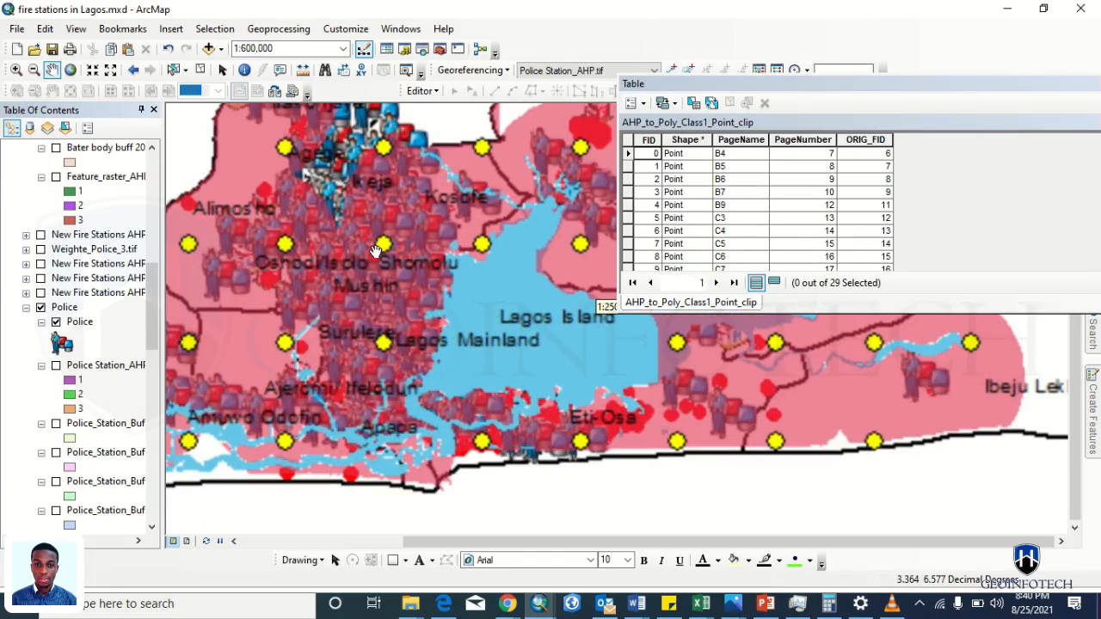
pyautogui.scroll(3, 725, 416)
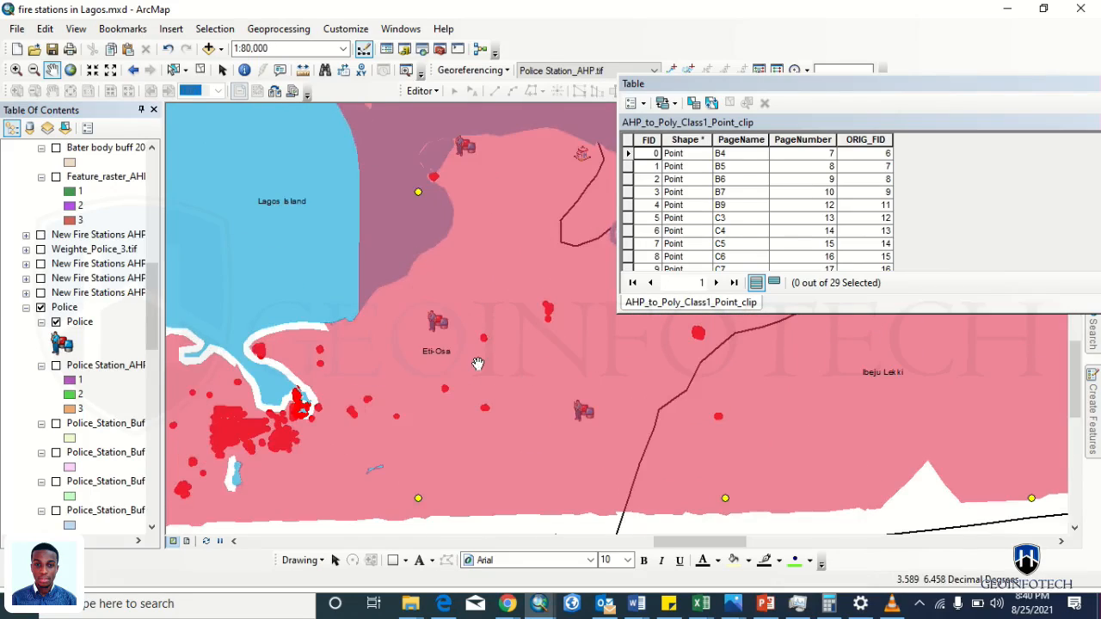
pyautogui.scroll(-2, 420, 390)
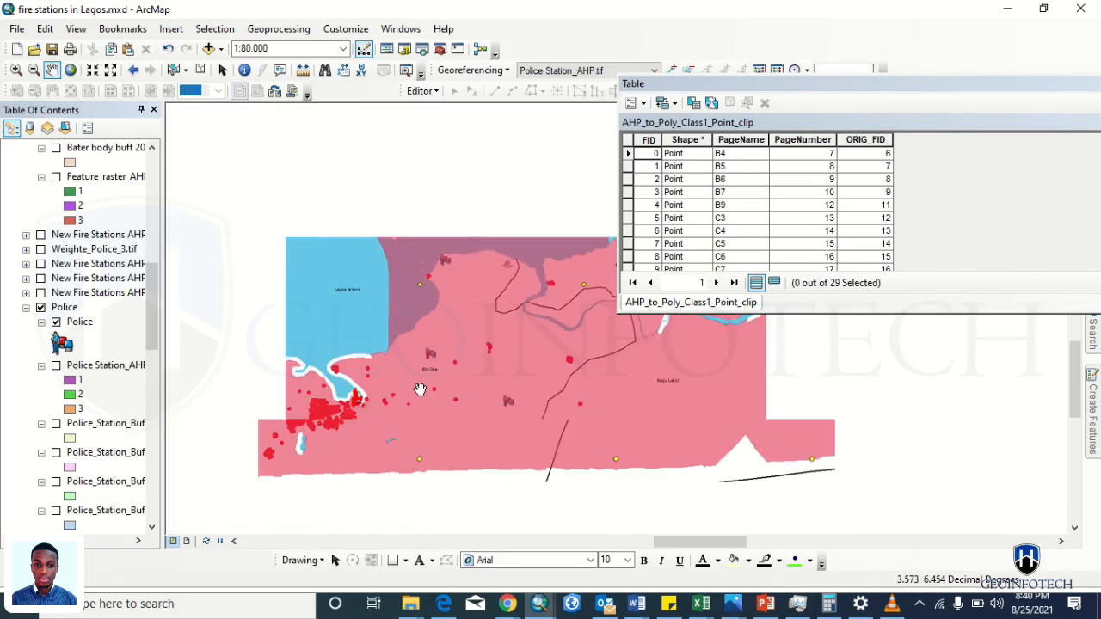
pyautogui.scroll(-1, 356, 353)
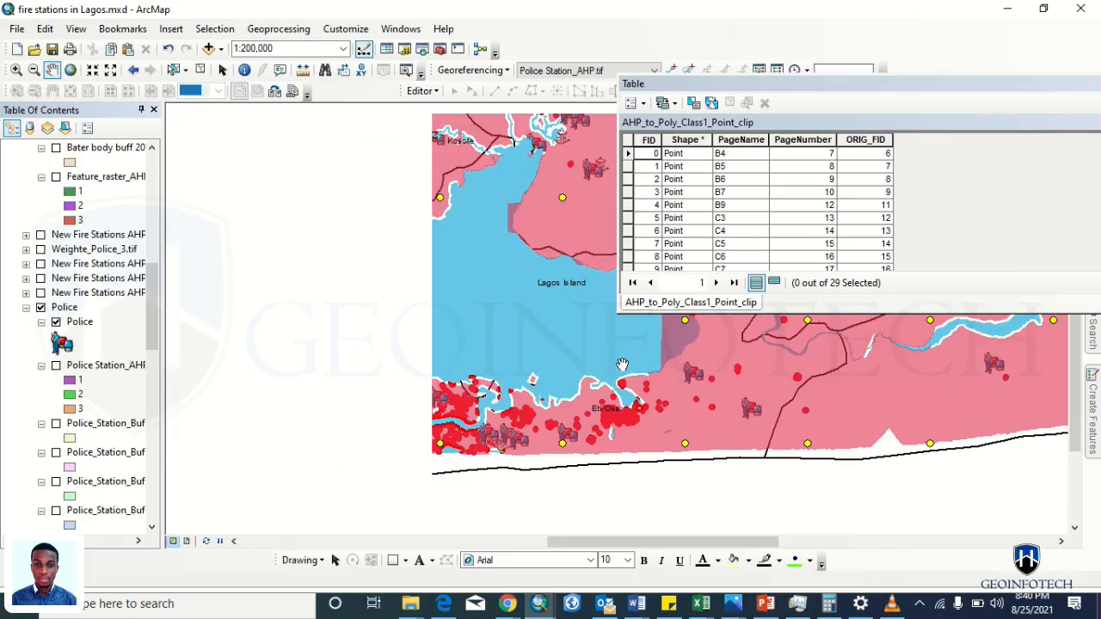
pyautogui.moveTo(152, 324); pyautogui.dragTo(133, 465)
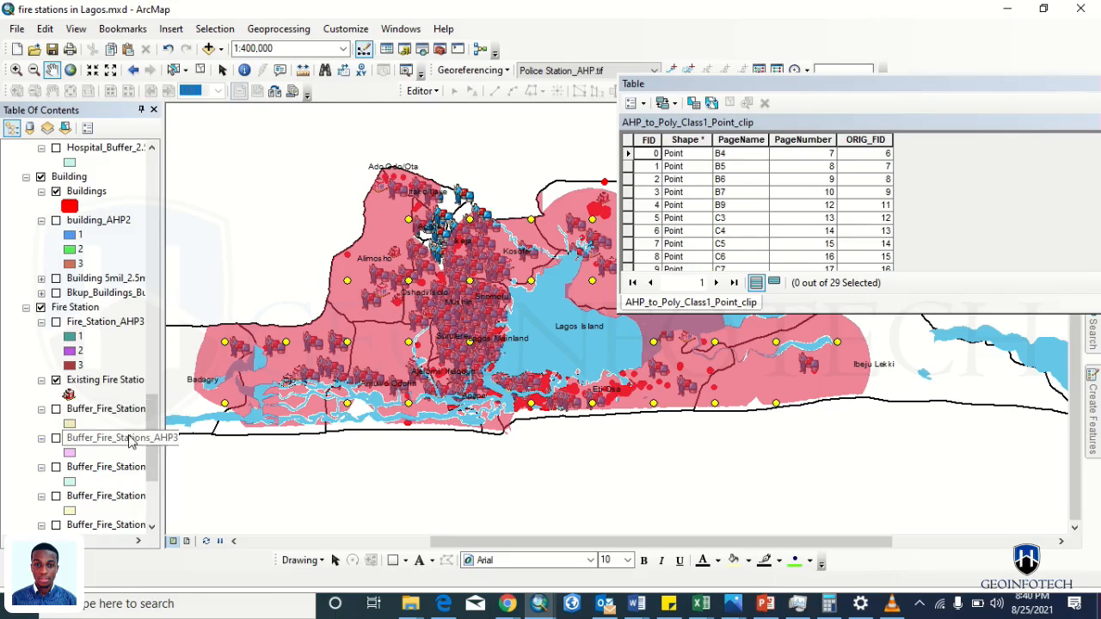
# - Scroll the Table of Contents and re-expand the Fire Station group
pyautogui.moveTo(151, 448); pyautogui.dragTo(152, 486)
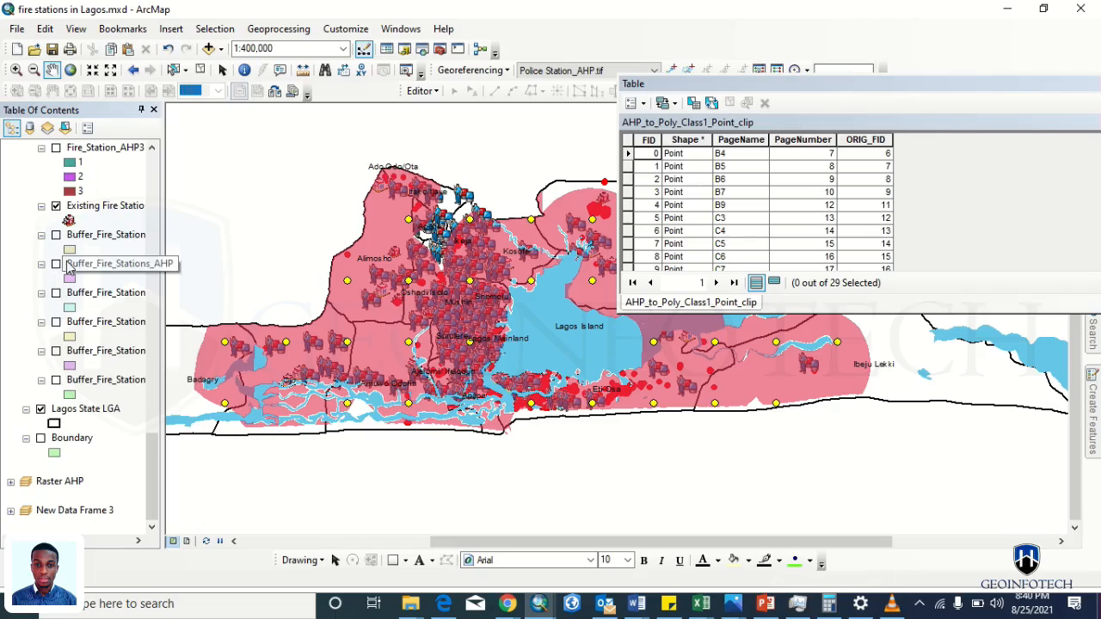
pyautogui.moveTo(150, 449); pyautogui.dragTo(151, 408)
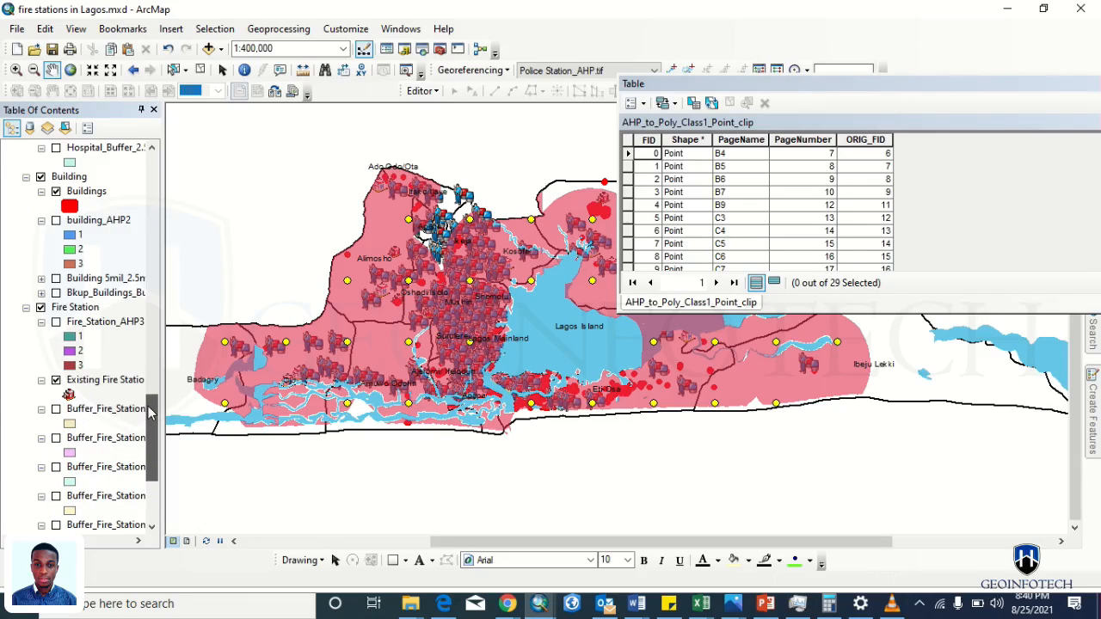
pyautogui.click(26, 307)
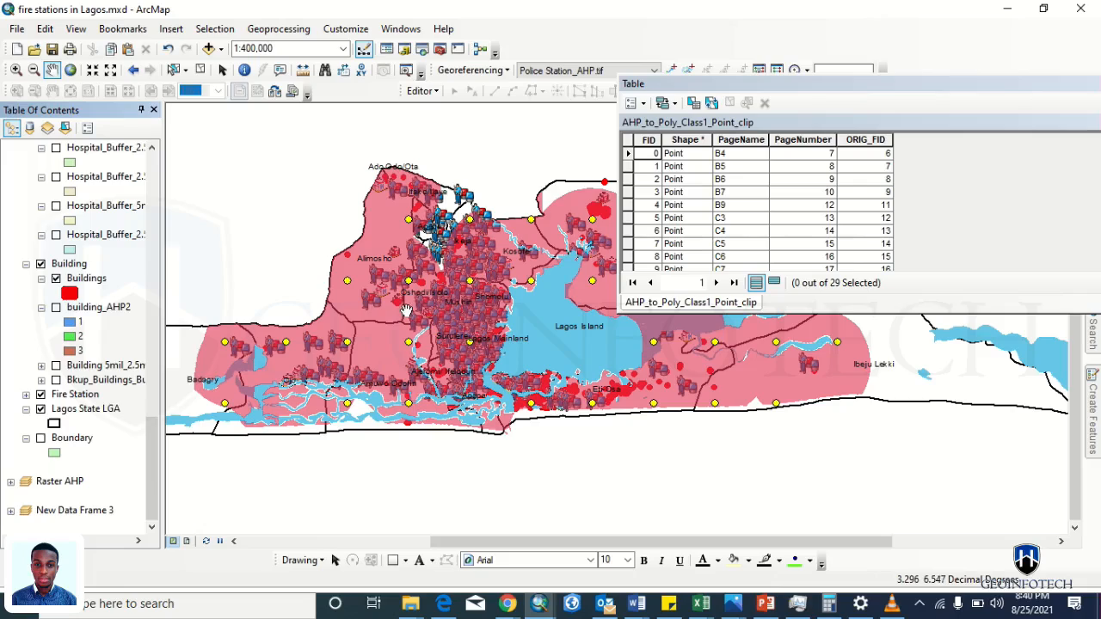
pyautogui.click(26, 395)
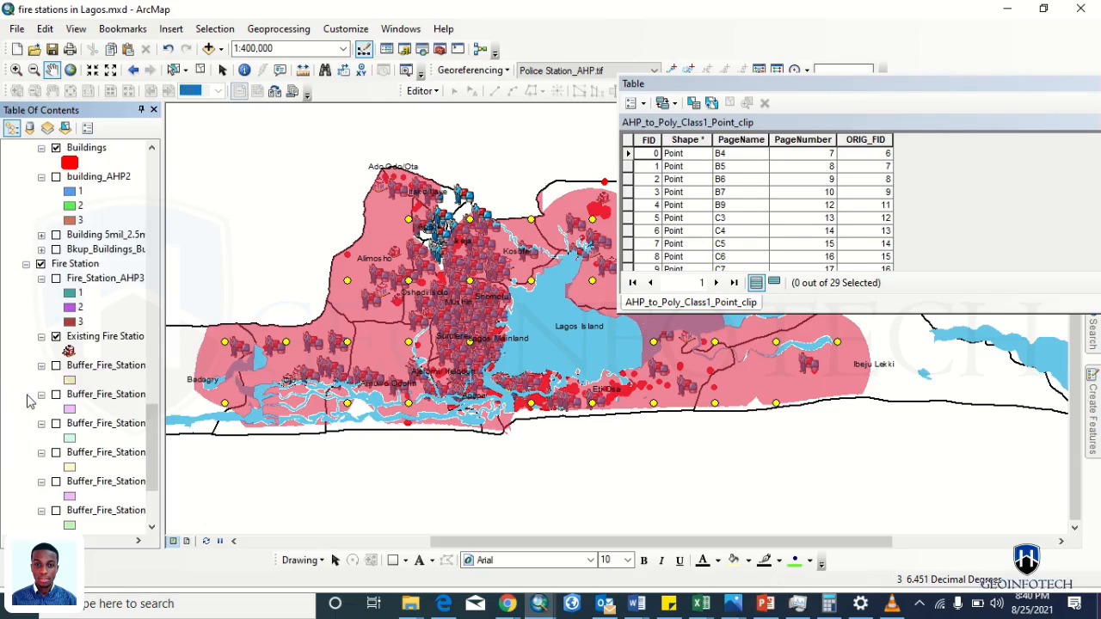
# - Give the Existing Fire Station points a Cretan Blue Building 1 house symbol at size 18
pyautogui.click(69, 351)
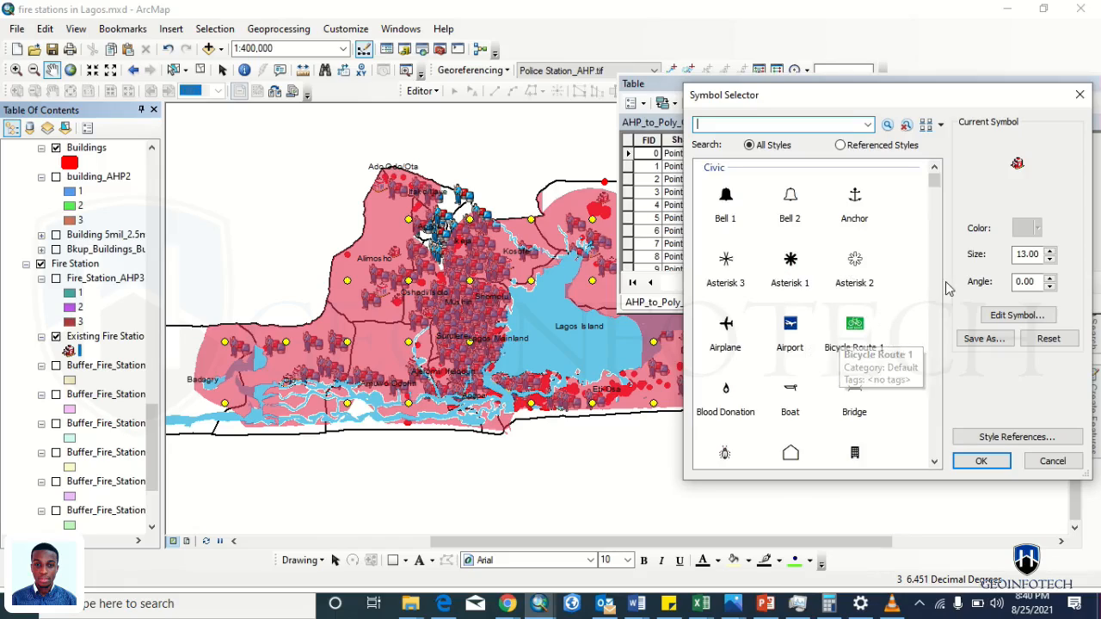
pyautogui.click(790, 453)
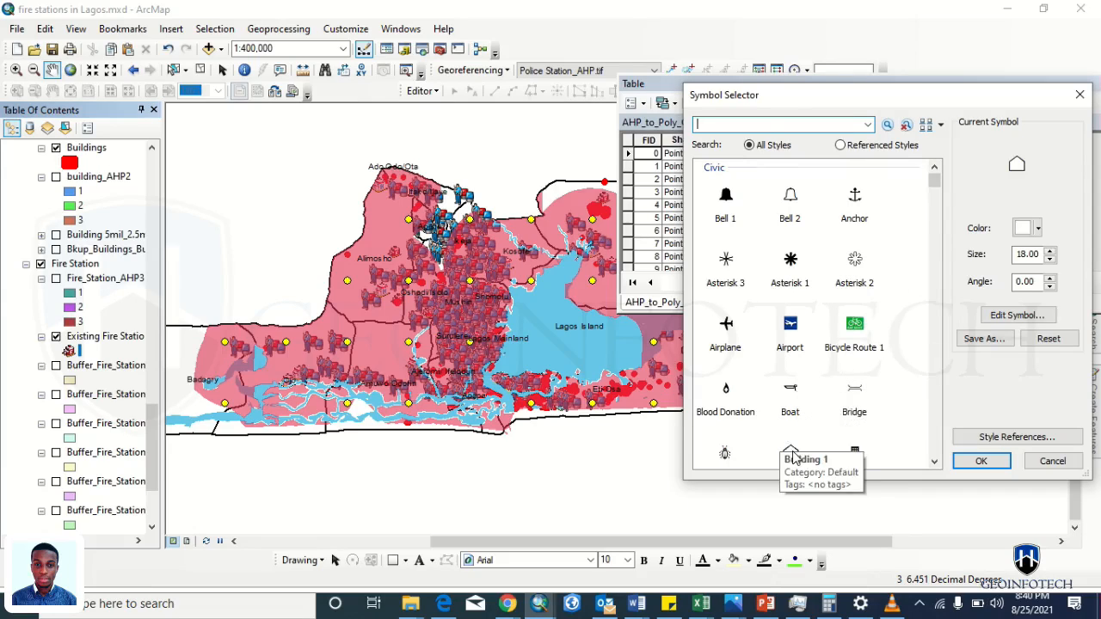
pyautogui.click(1020, 228)
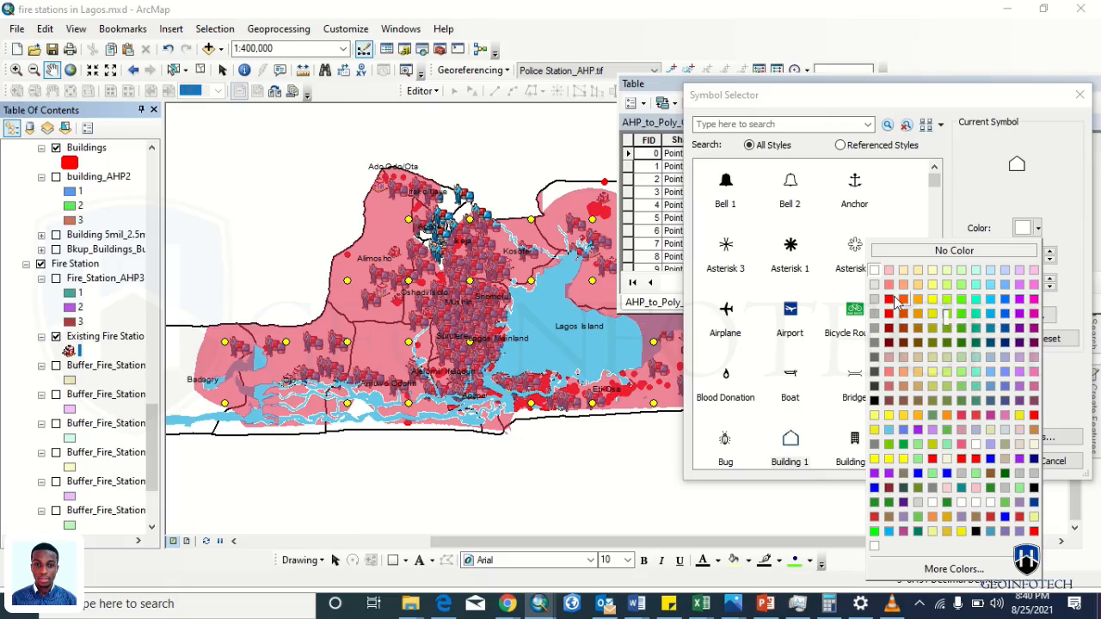
pyautogui.click(1007, 305)
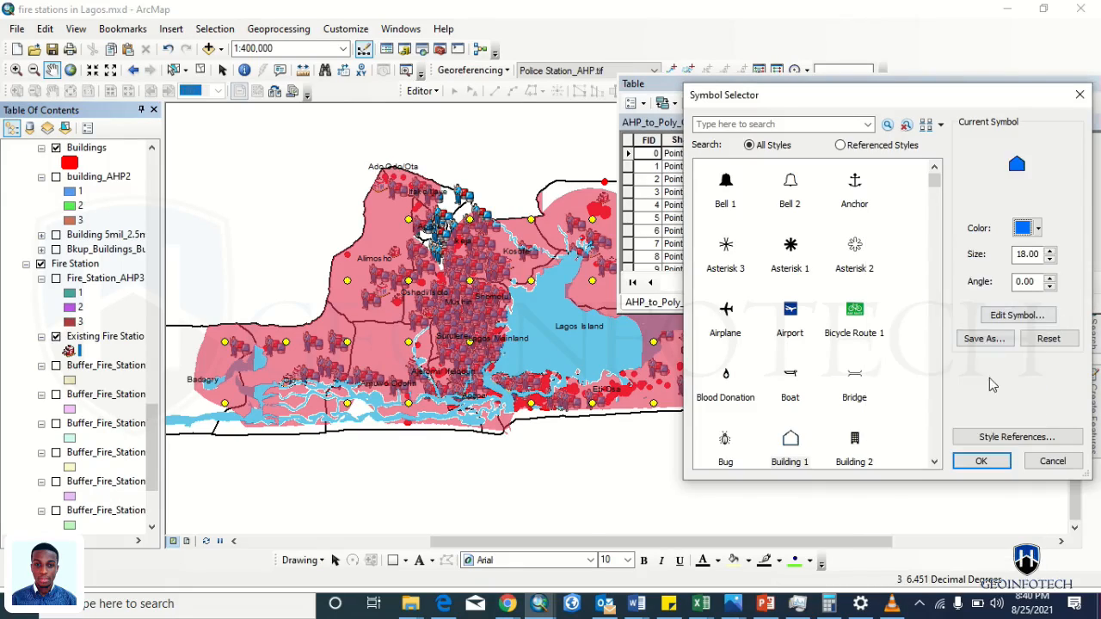
pyautogui.click(980, 459)
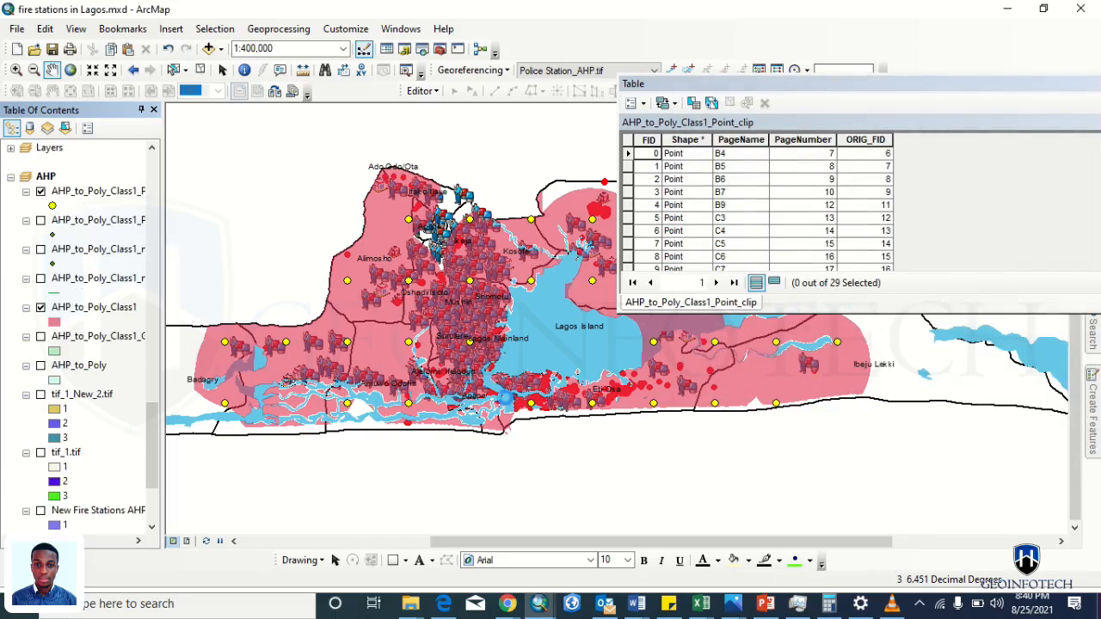
pyautogui.scroll(-10, 77, 344)
# - Give the Existing Fire Station points the multicoloured Child Care Facility 1 cube symbol at size 18
pyautogui.moveTo(408, 252); pyautogui.dragTo(328, 313)
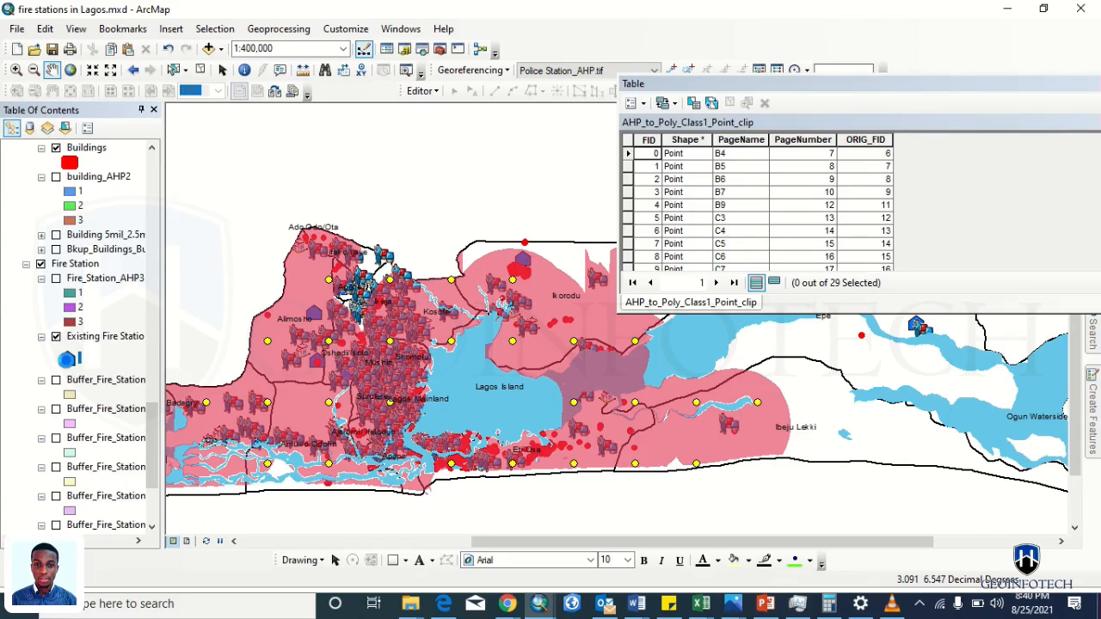
pyautogui.click(67, 358)
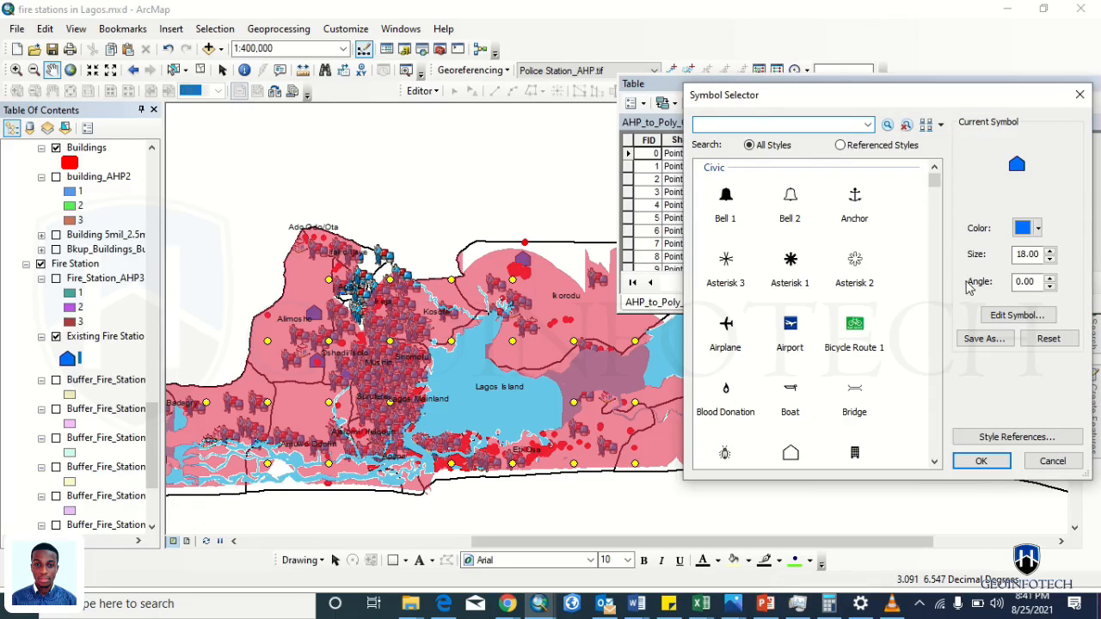
pyautogui.scroll(-5, 935, 307)
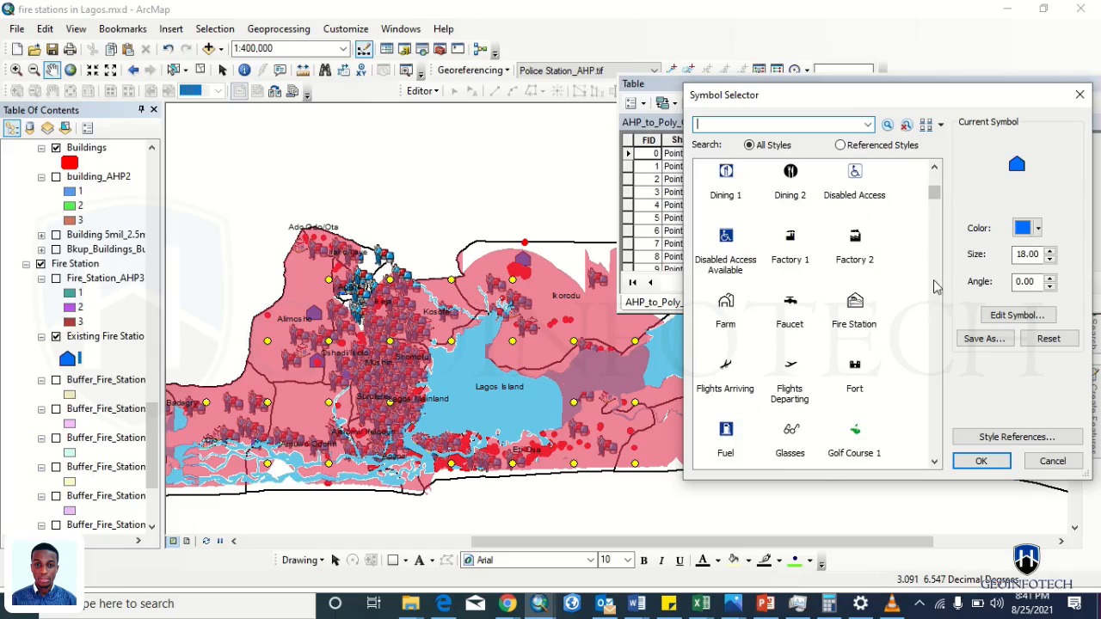
pyautogui.scroll(5, 935, 187)
pyautogui.click(787, 226)
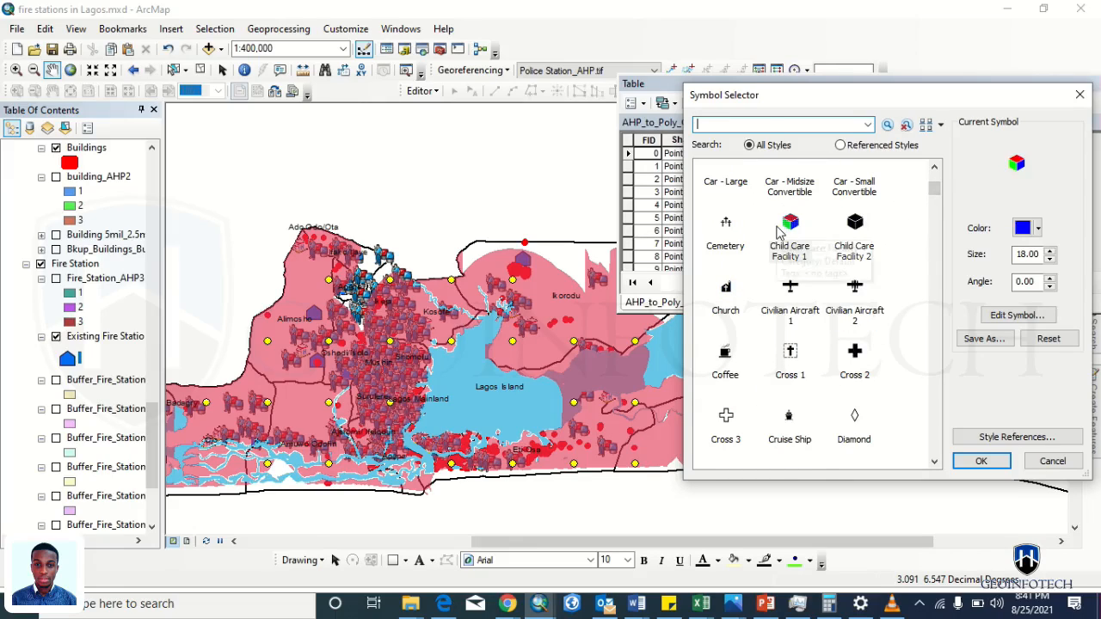
pyautogui.click(980, 461)
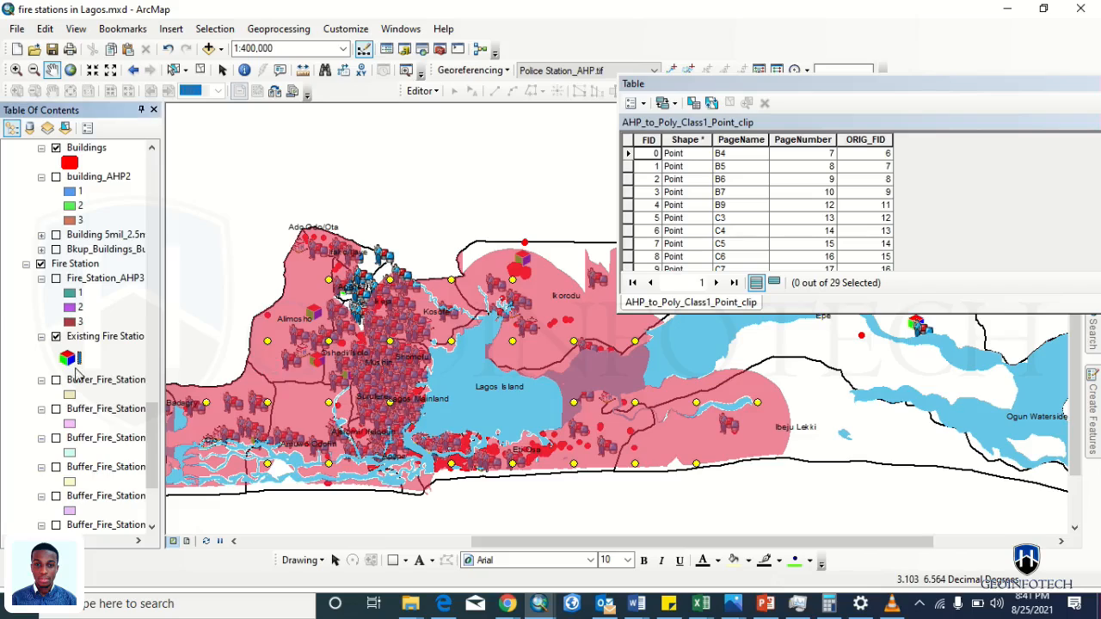
pyautogui.click(78, 341)
# - Move the Fire Station group layer into the AHP group, above the AHP_to_Poly layers
pyautogui.click(62, 265)
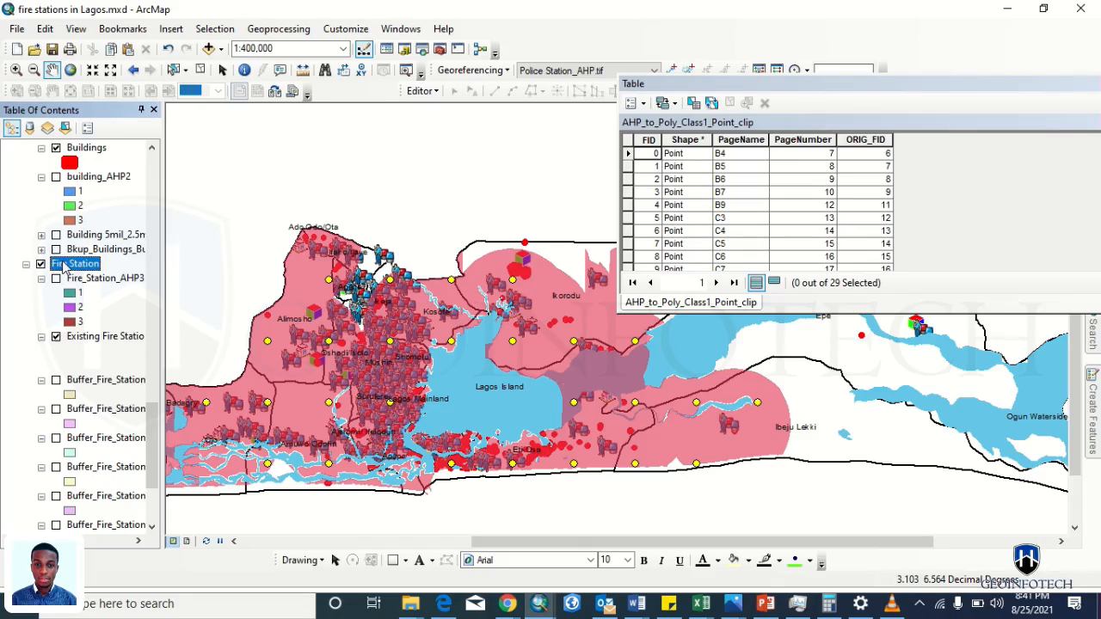
pyautogui.moveTo(77, 142); pyautogui.dragTo(58, 180)
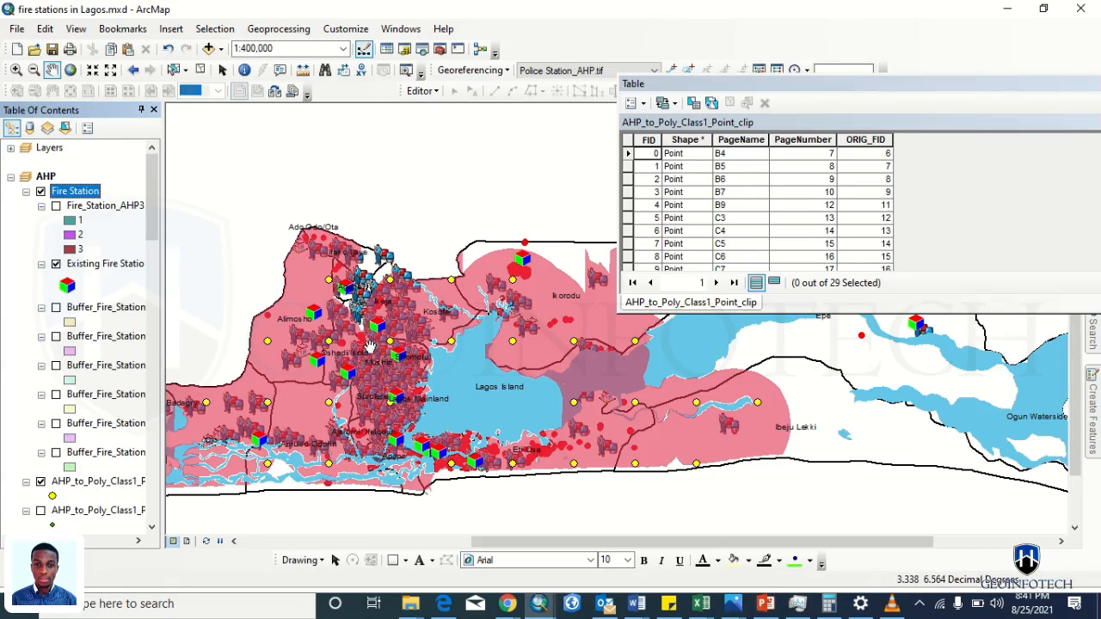
pyautogui.moveTo(230, 331); pyautogui.dragTo(320, 246)
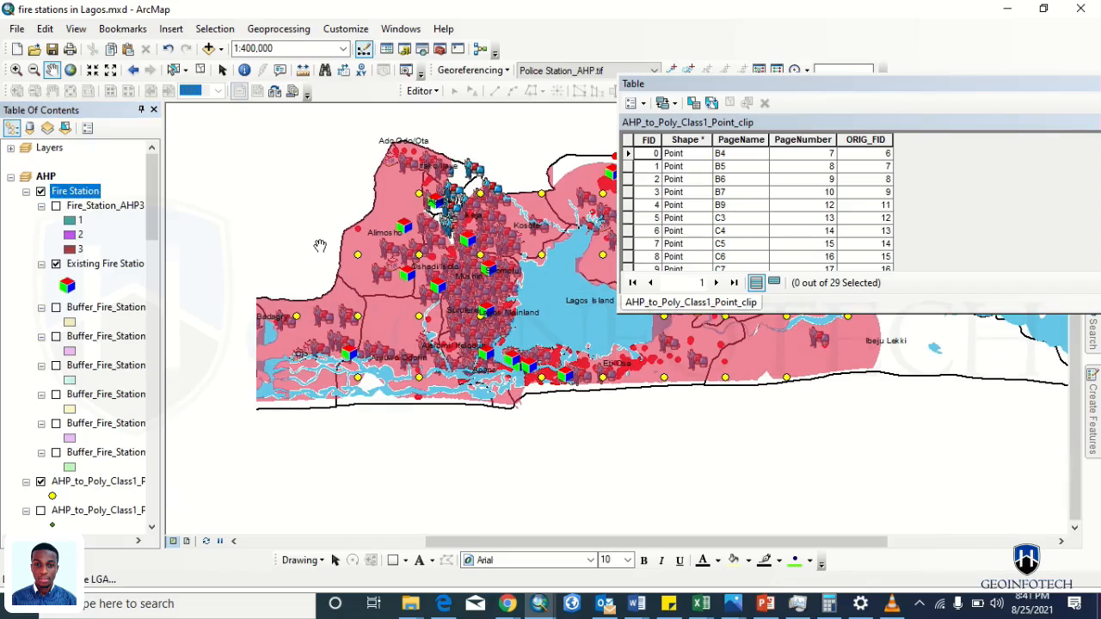
# - Replace the cube markers on Existing Fire Station with the yellow Light bulb symbol at size 16
pyautogui.click(67, 289)
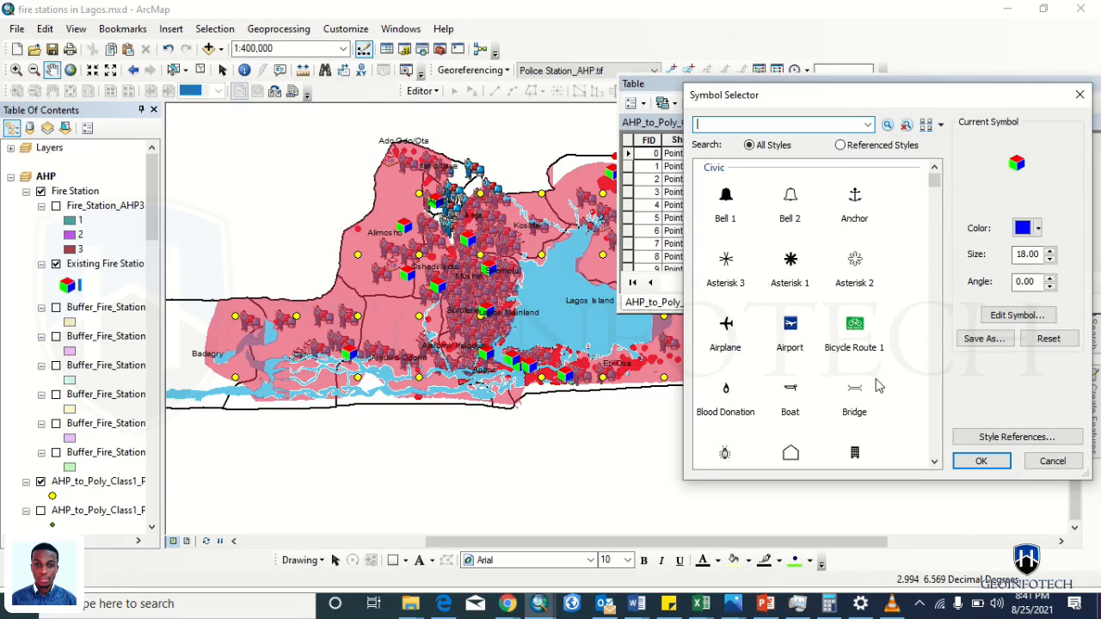
pyautogui.scroll(-15, 878, 387)
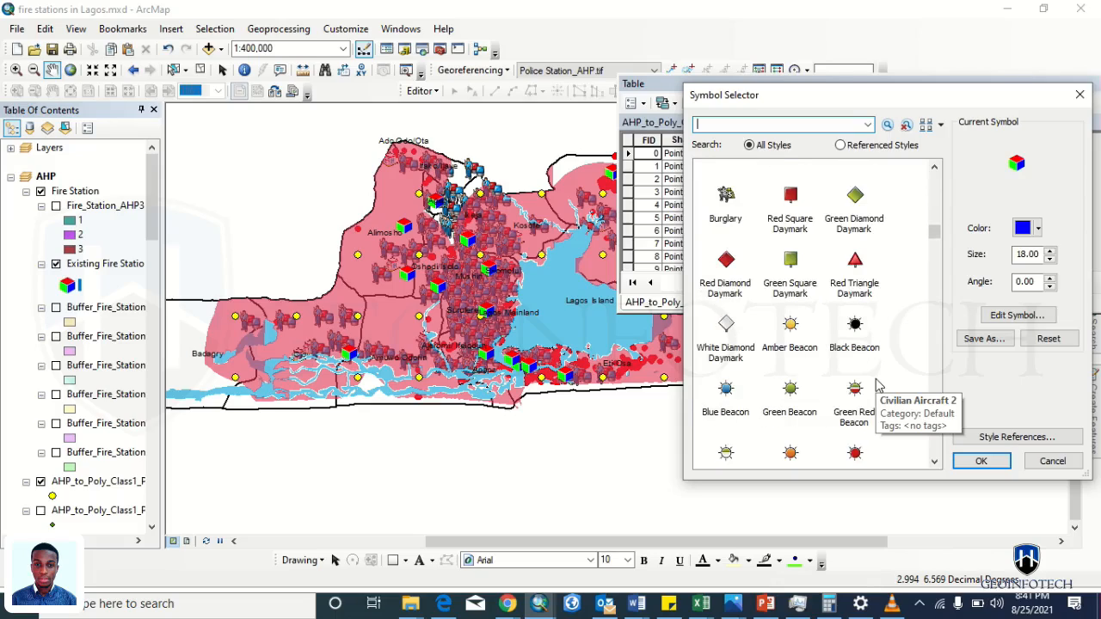
pyautogui.click(795, 330)
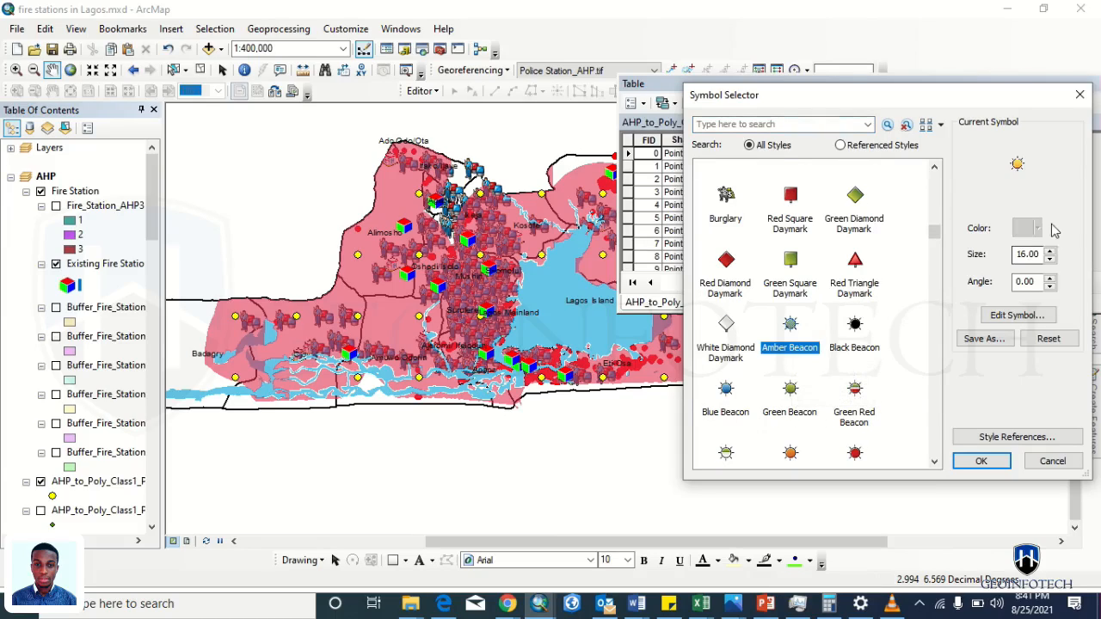
pyautogui.click(870, 339)
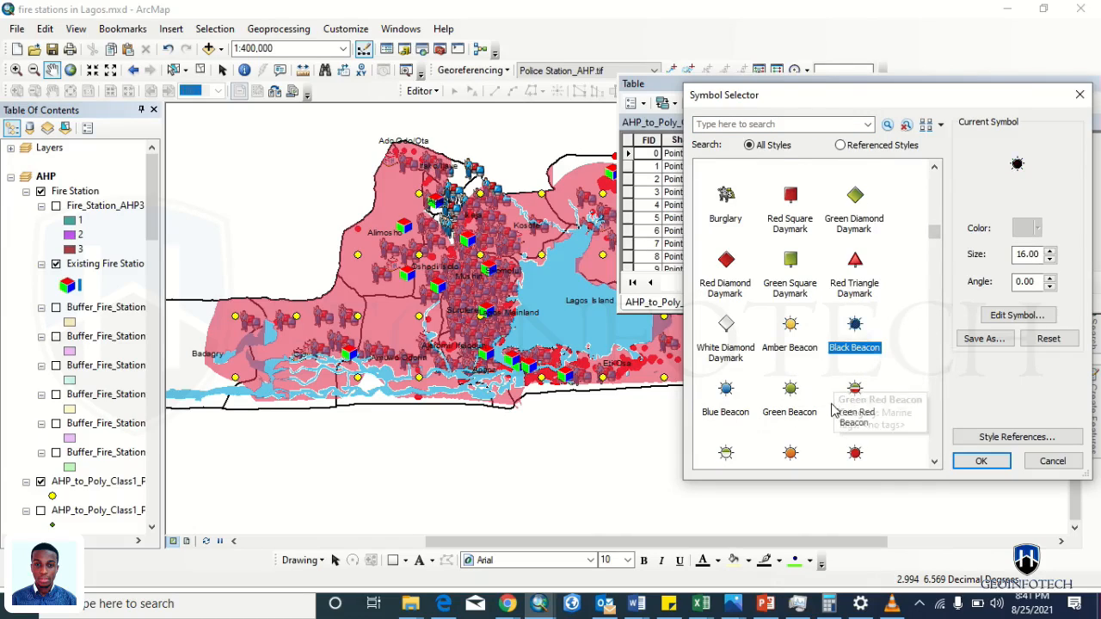
pyautogui.scroll(-10, 937, 407)
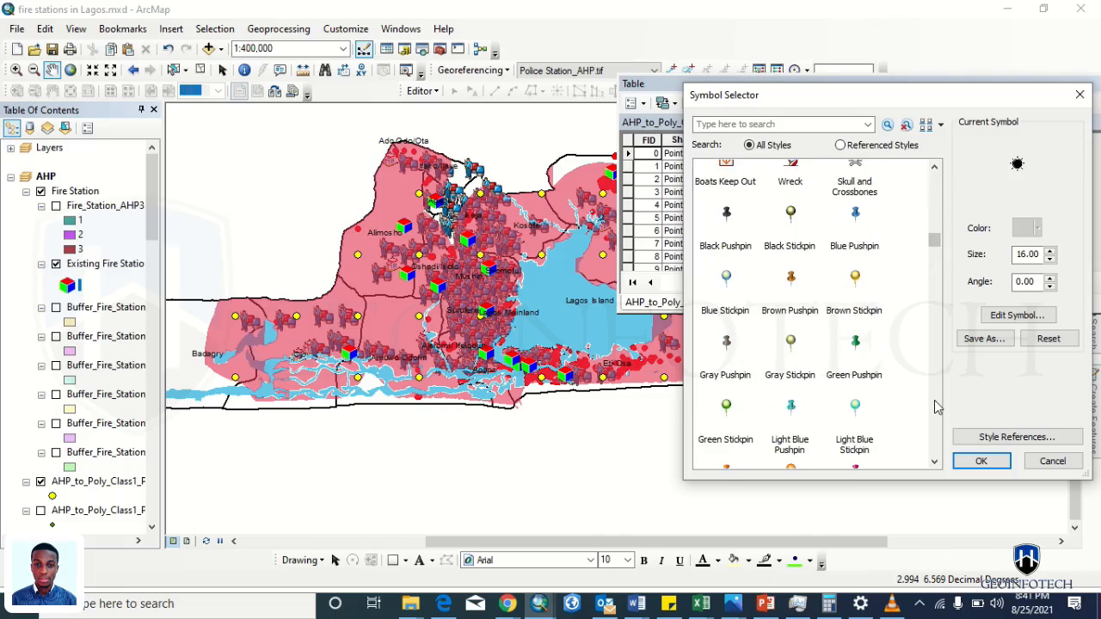
pyautogui.scroll(-8, 938, 407)
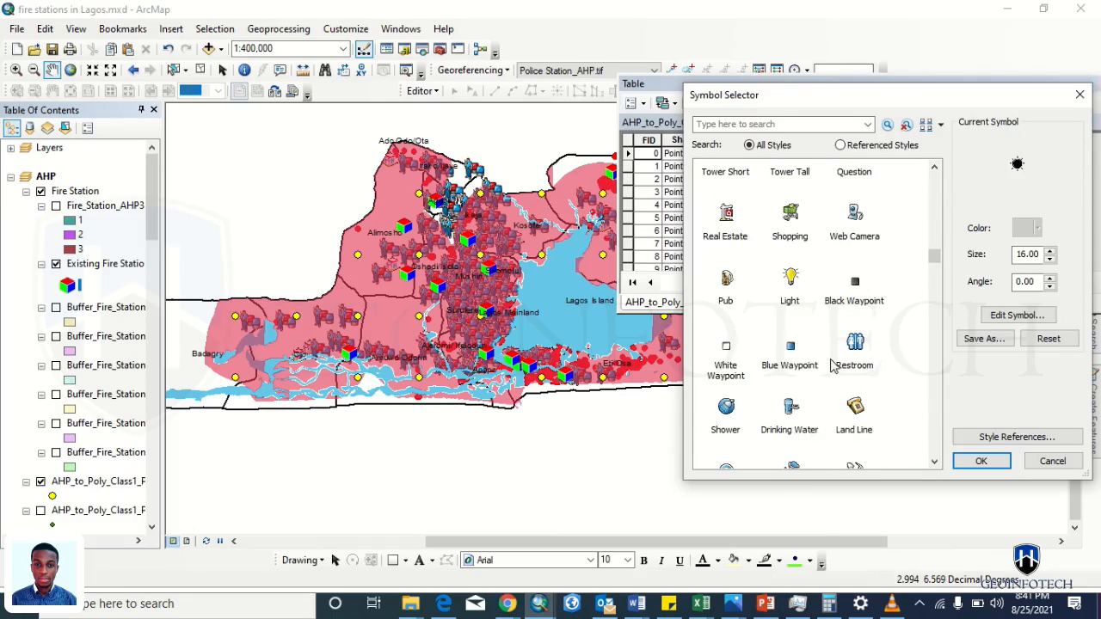
pyautogui.click(791, 284)
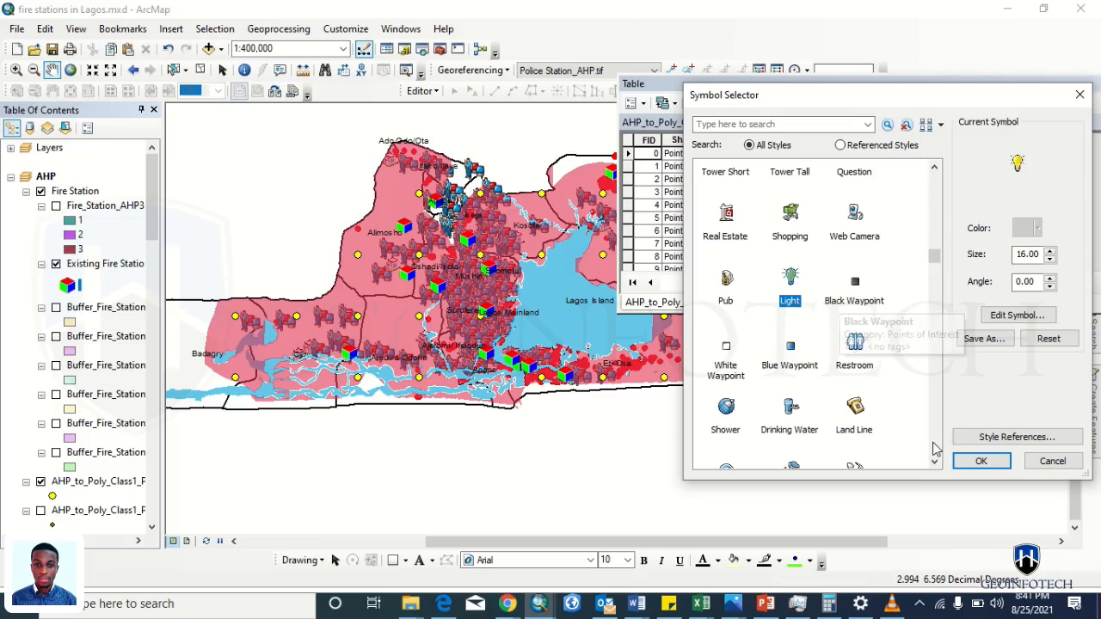
pyautogui.click(978, 461)
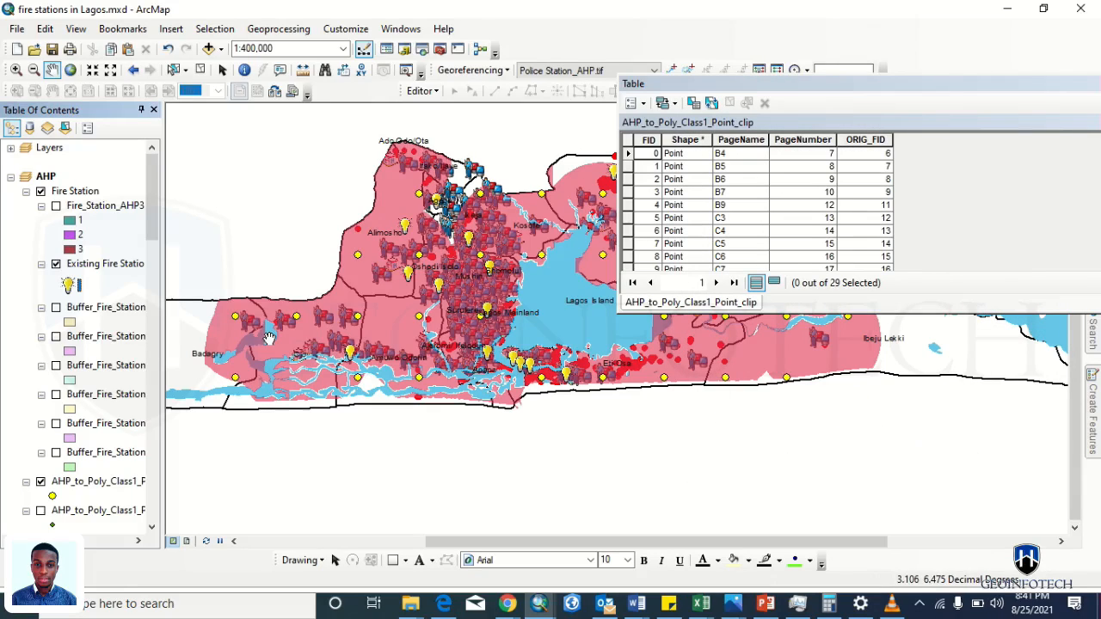
pyautogui.click(66, 280)
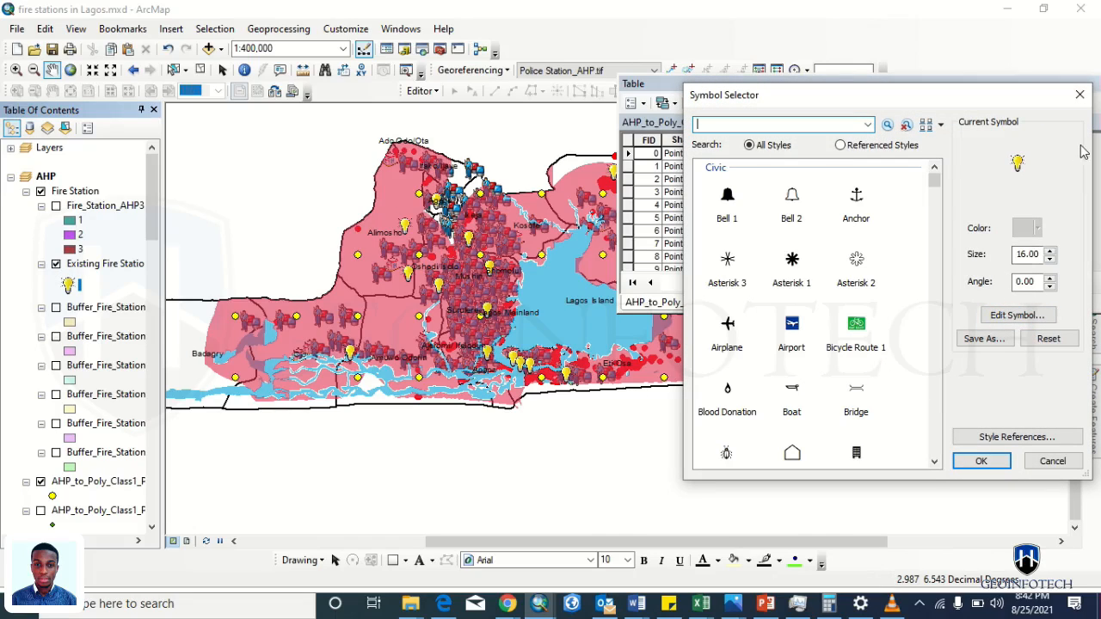
pyautogui.click(1080, 92)
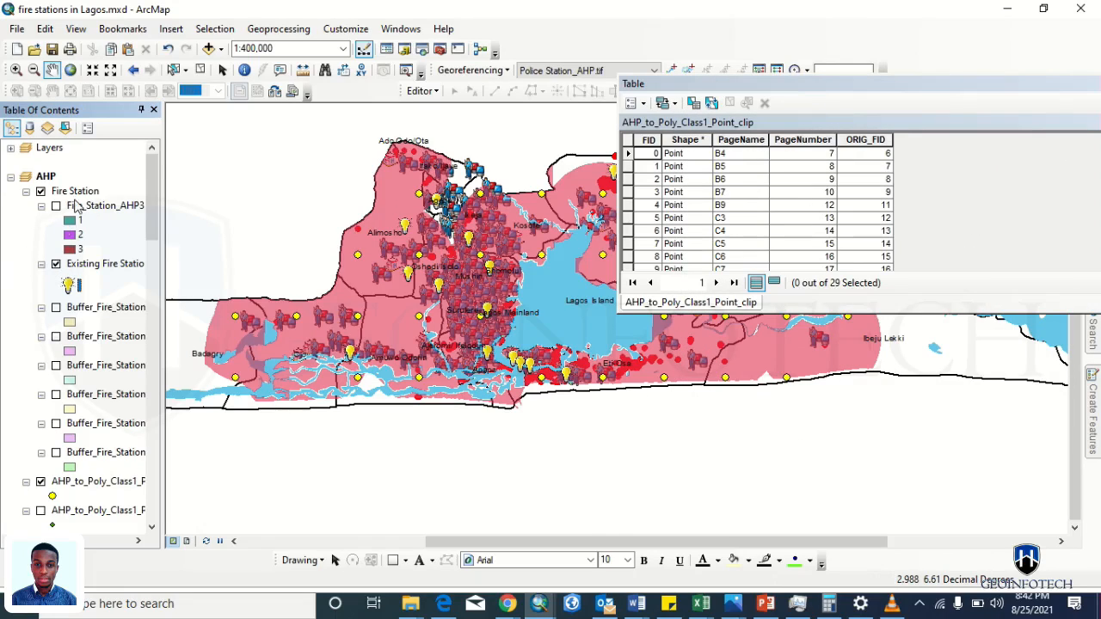
# - Group the AHP_to_Poly layers into a new group layer named AHP and collapse it
pyautogui.click(26, 194)
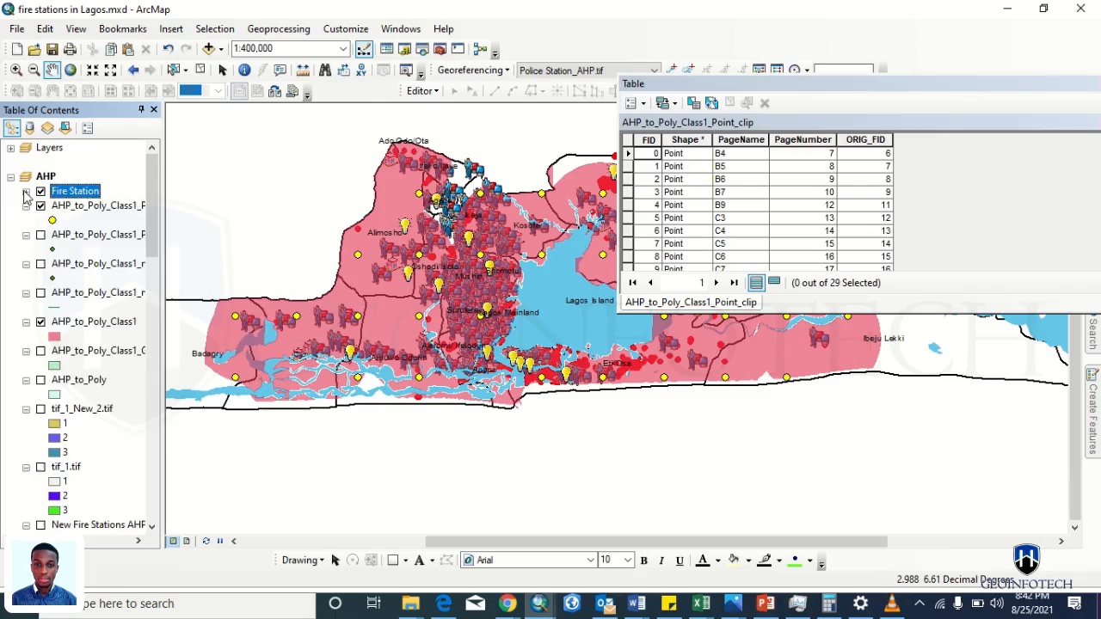
pyautogui.click(26, 206)
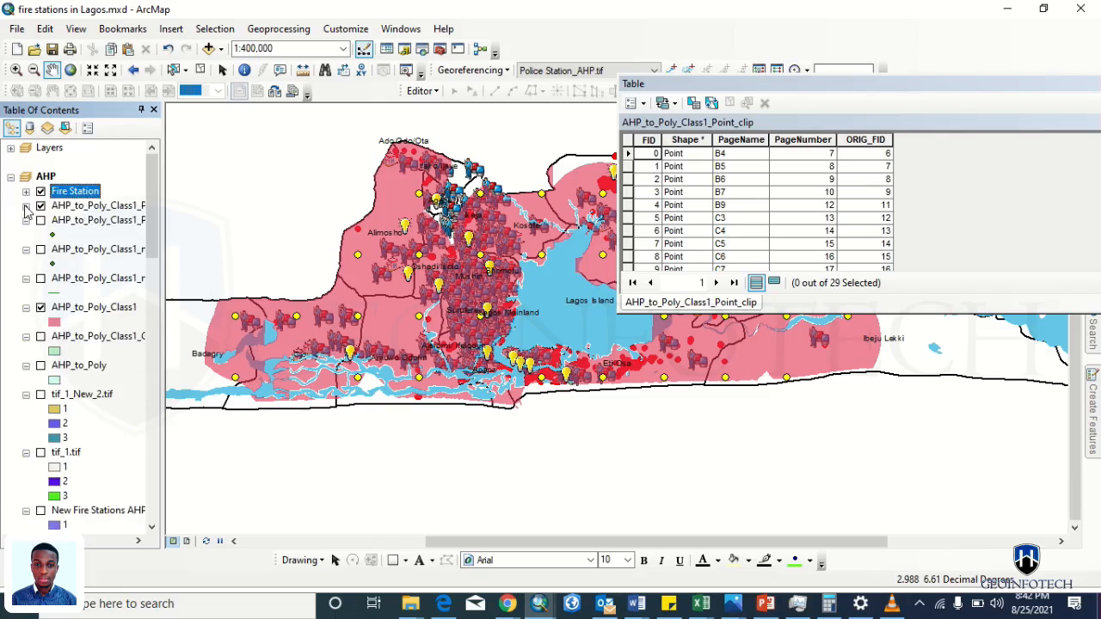
pyautogui.click(70, 223)
pyautogui.press('Up')
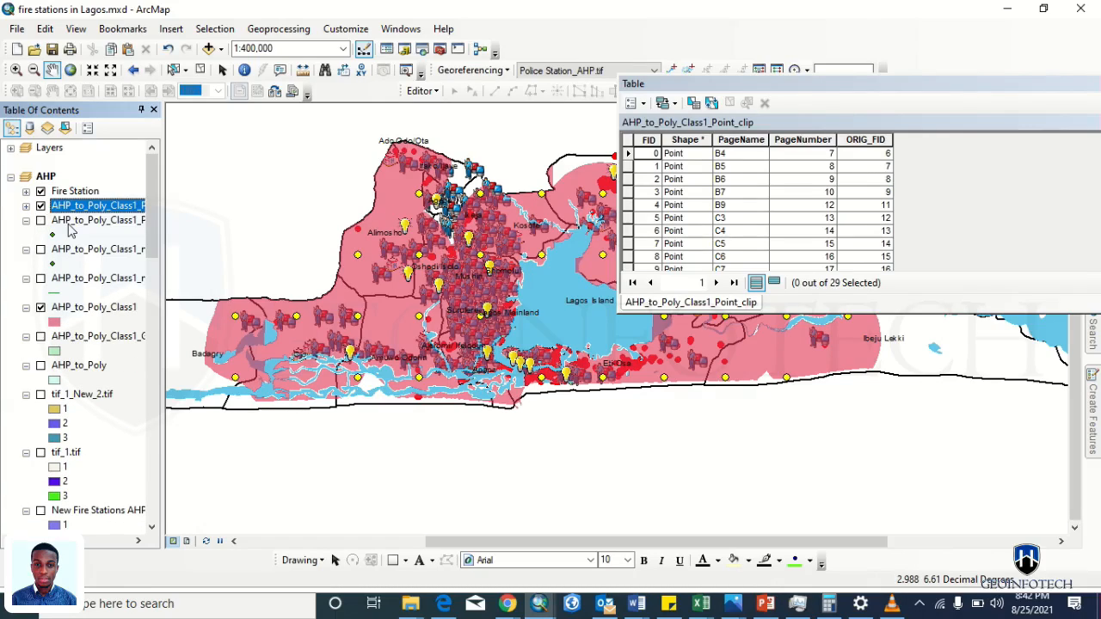
pyautogui.hotkey('shift', 'Down')
pyautogui.hotkey('shift', 'Down')
pyautogui.hotkey('shift', 'Down')
pyautogui.hotkey('shift', 'Down')
pyautogui.hotkey('shift', 'Down')
pyautogui.hotkey('shift', 'Down')
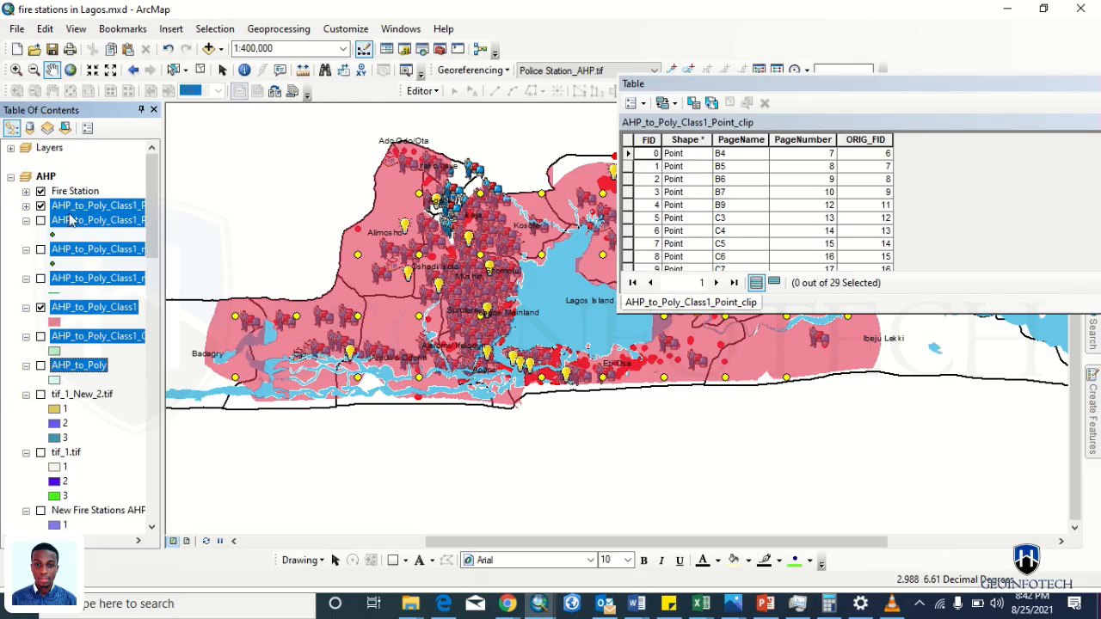
pyautogui.rightClick(71, 213)
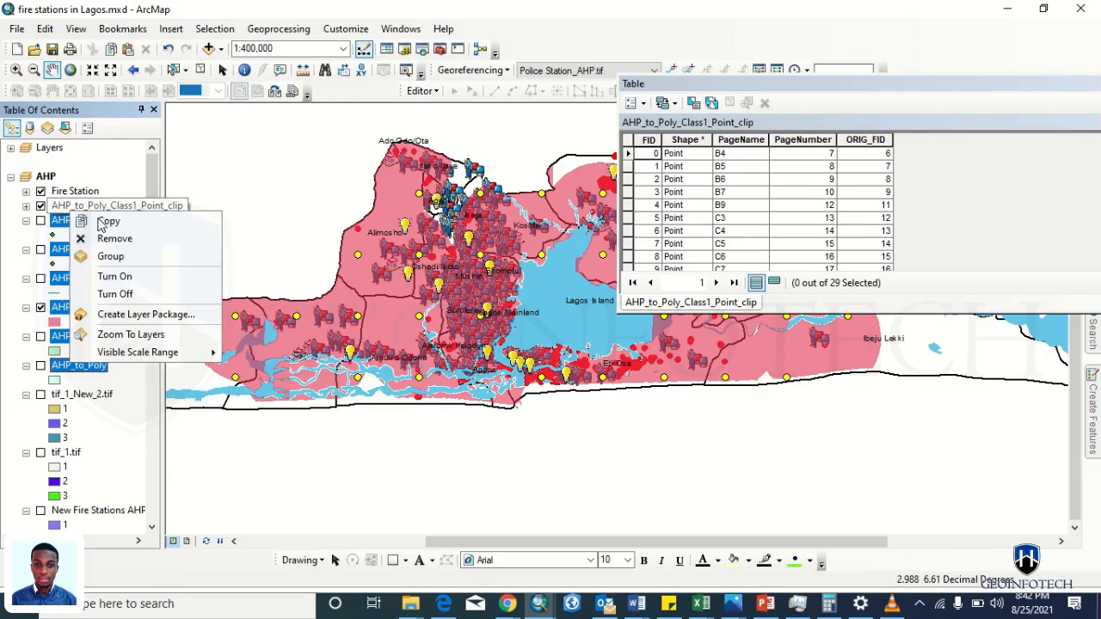
pyautogui.click(128, 260)
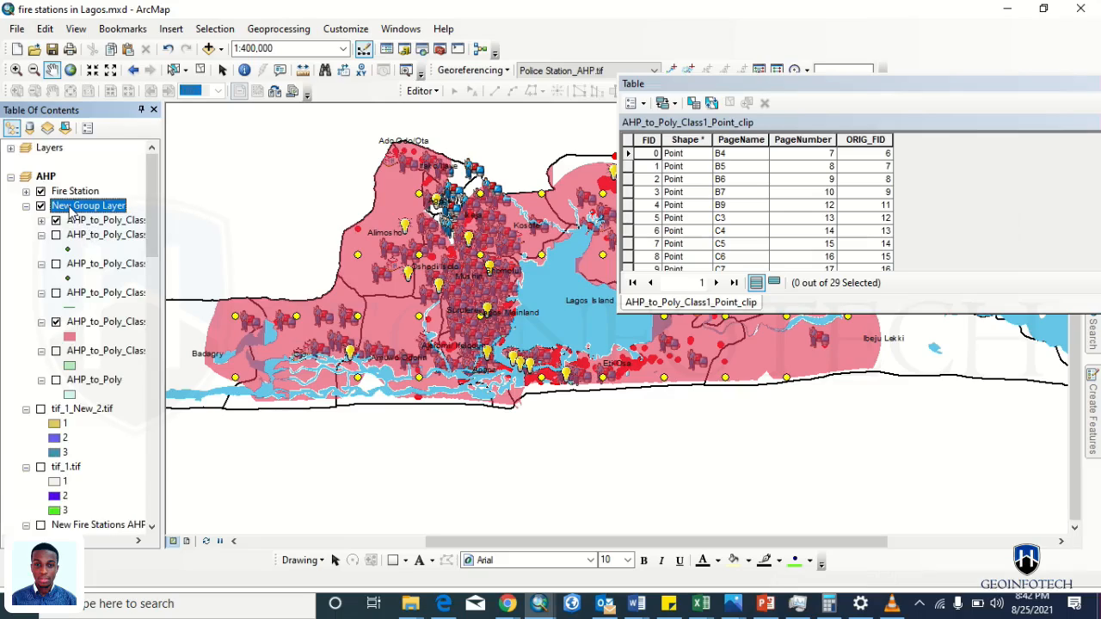
pyautogui.click(71, 208)
pyautogui.write('AH')
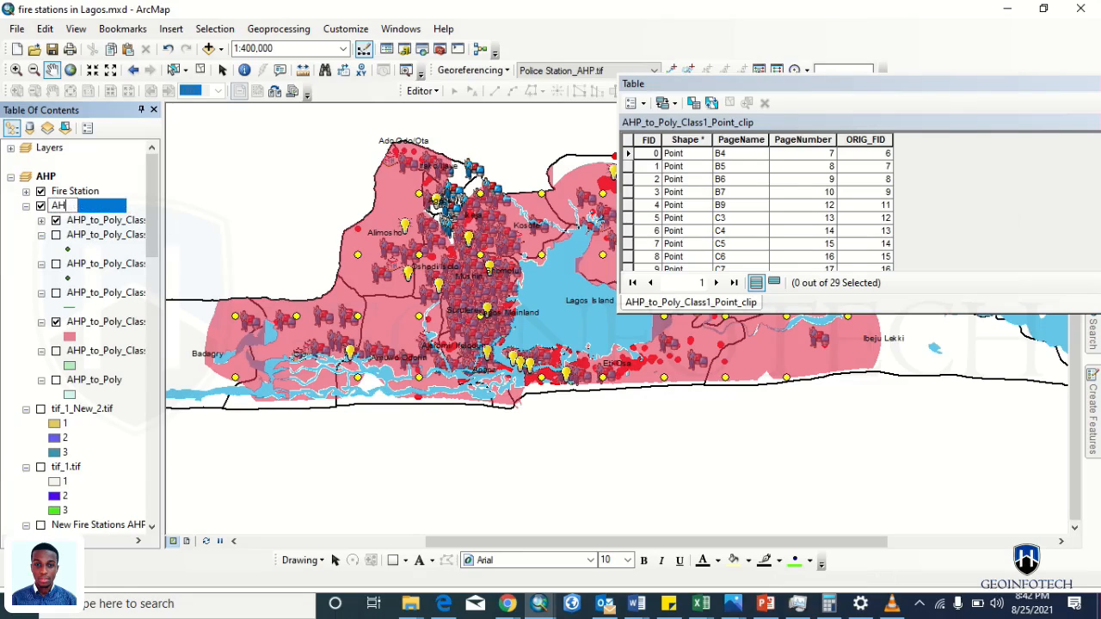
pyautogui.write('P')
pyautogui.press('Return')
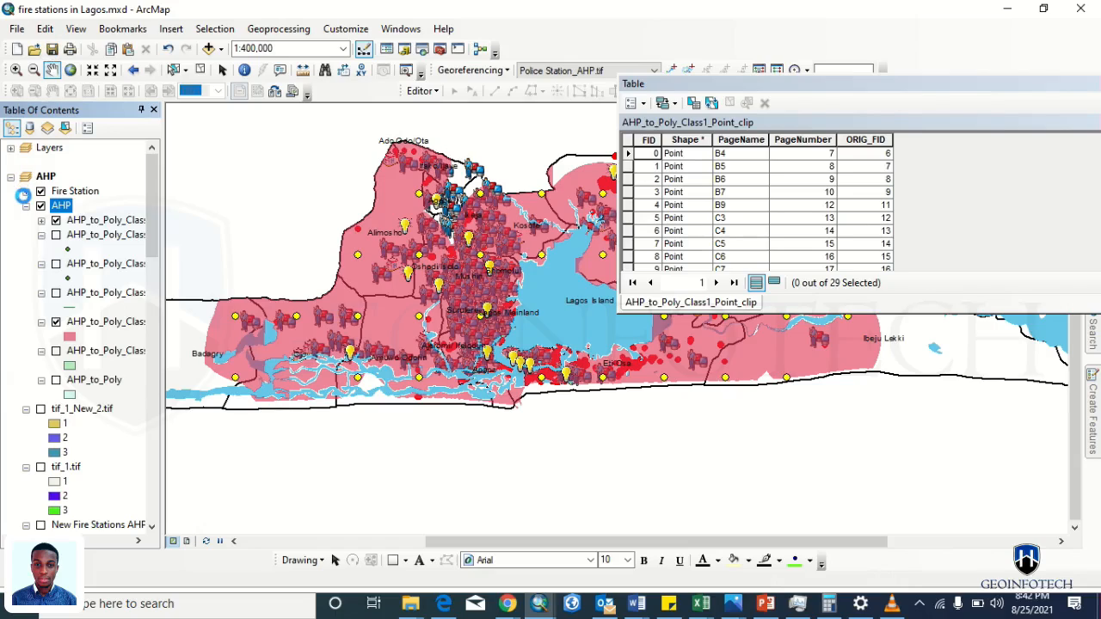
pyautogui.click(25, 207)
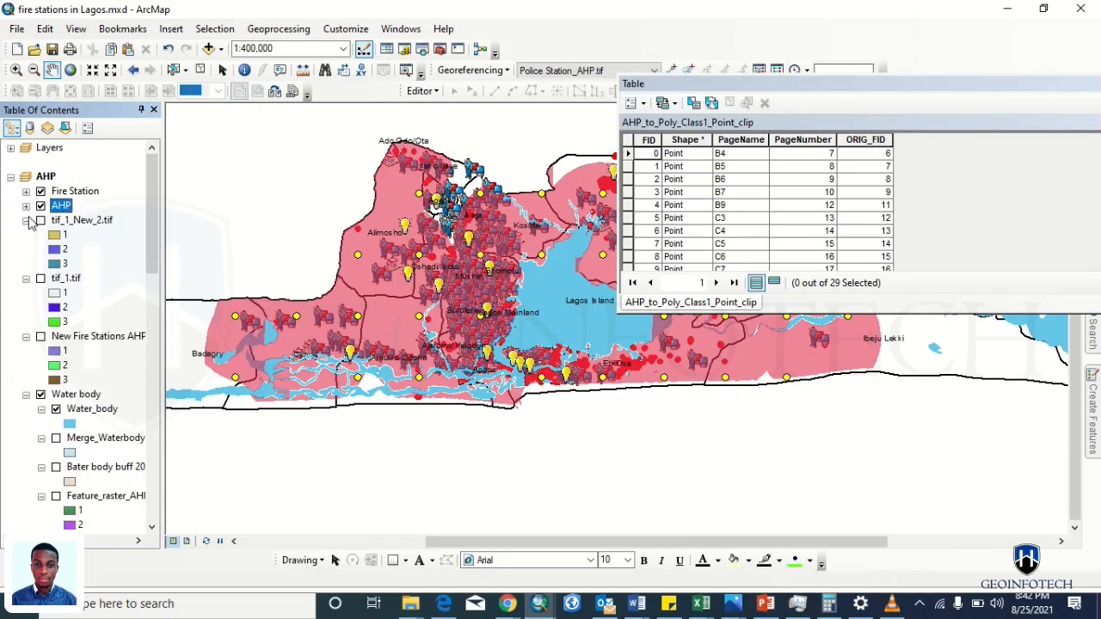
# - Group the tif raster layers into a new group named TIF AHP, collapsing it and Water body
pyautogui.click(68, 222)
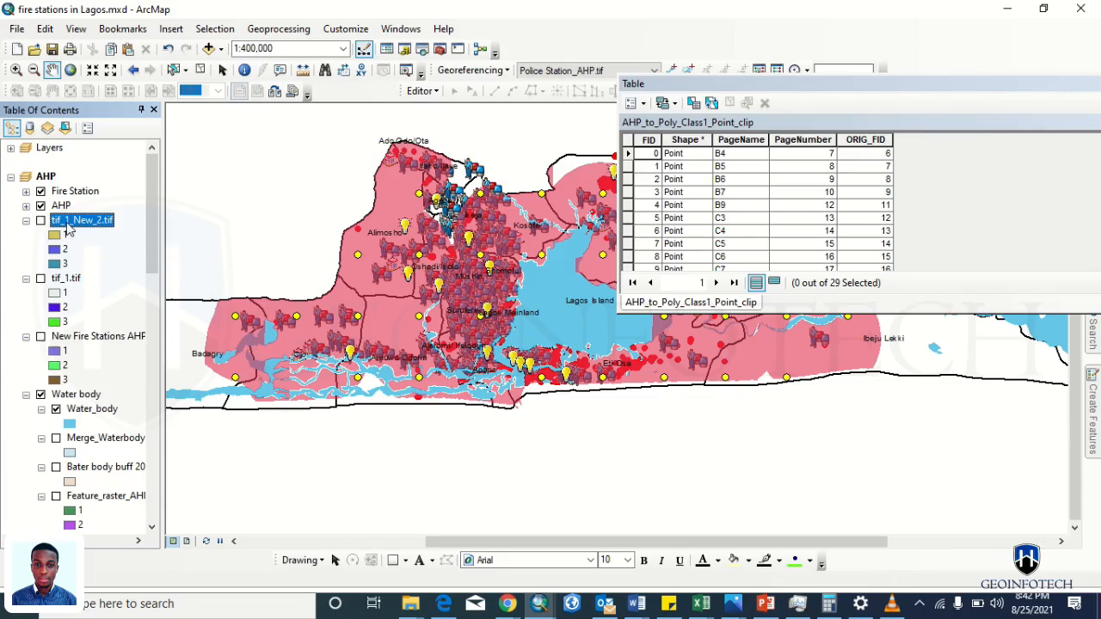
pyautogui.keyDown('shift'); pyautogui.click(101, 342); pyautogui.keyUp('shift')
pyautogui.rightClick(108, 336)
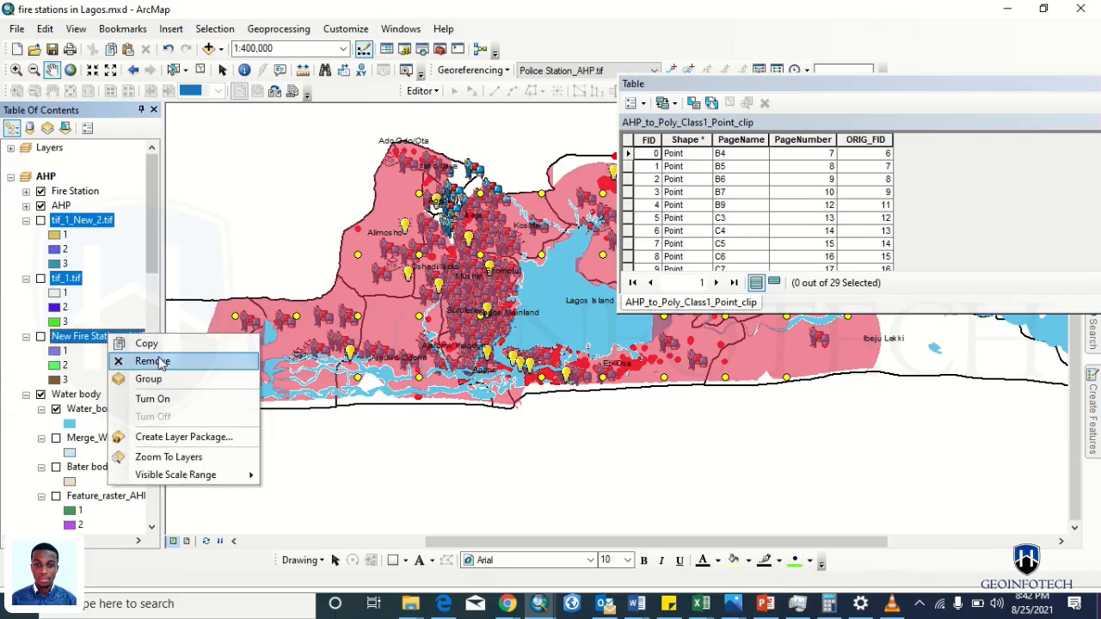
pyautogui.click(162, 378)
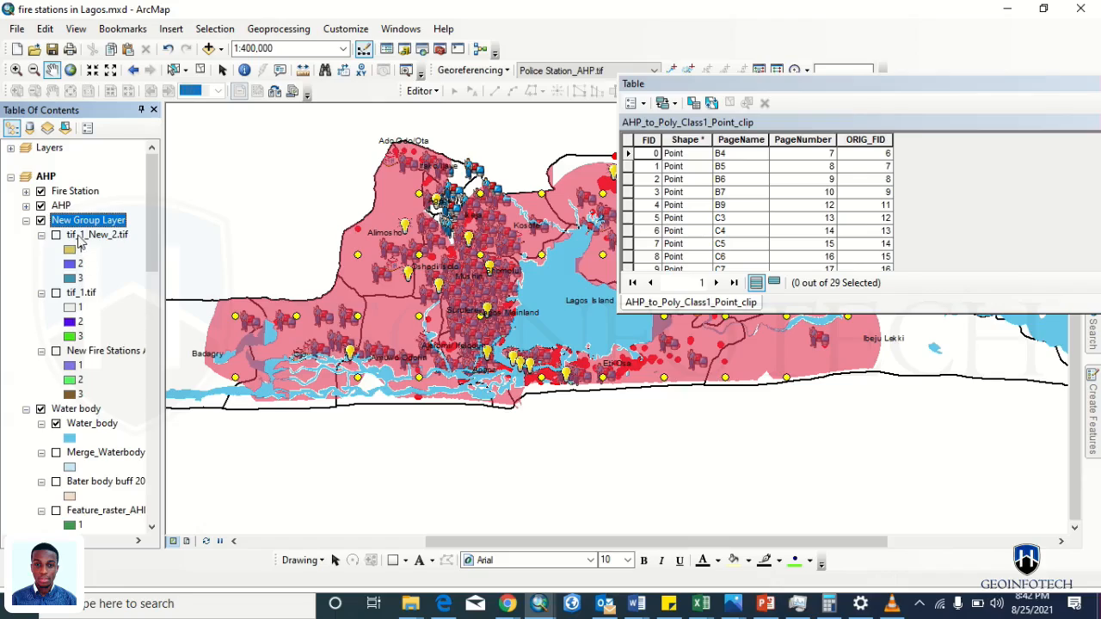
pyautogui.click(73, 222)
pyautogui.write('TIF AHP')
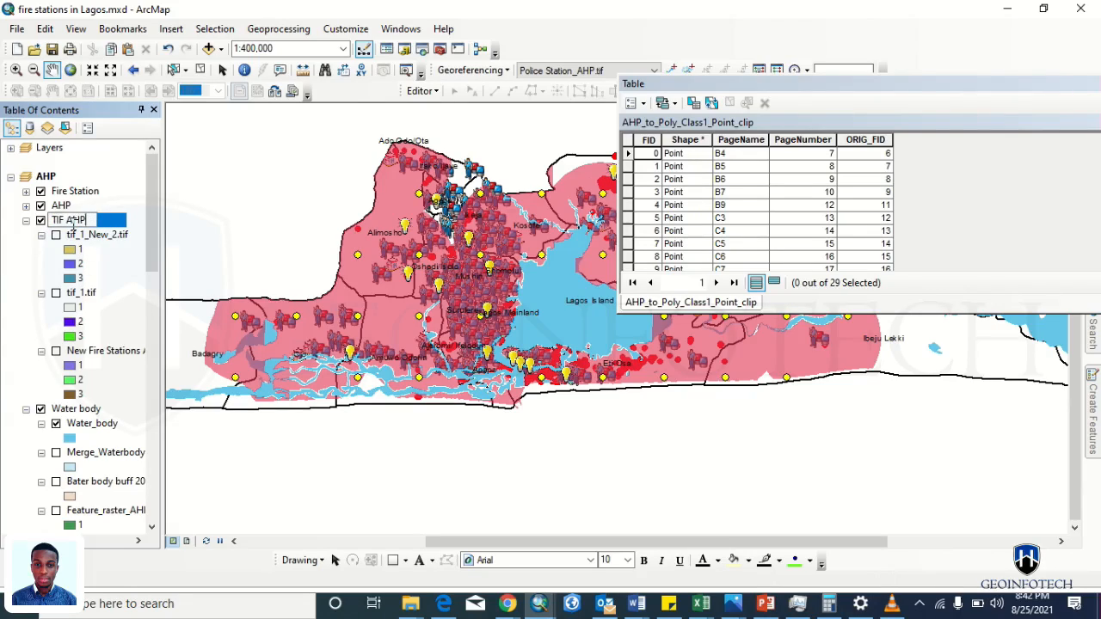
pyautogui.press('Return')
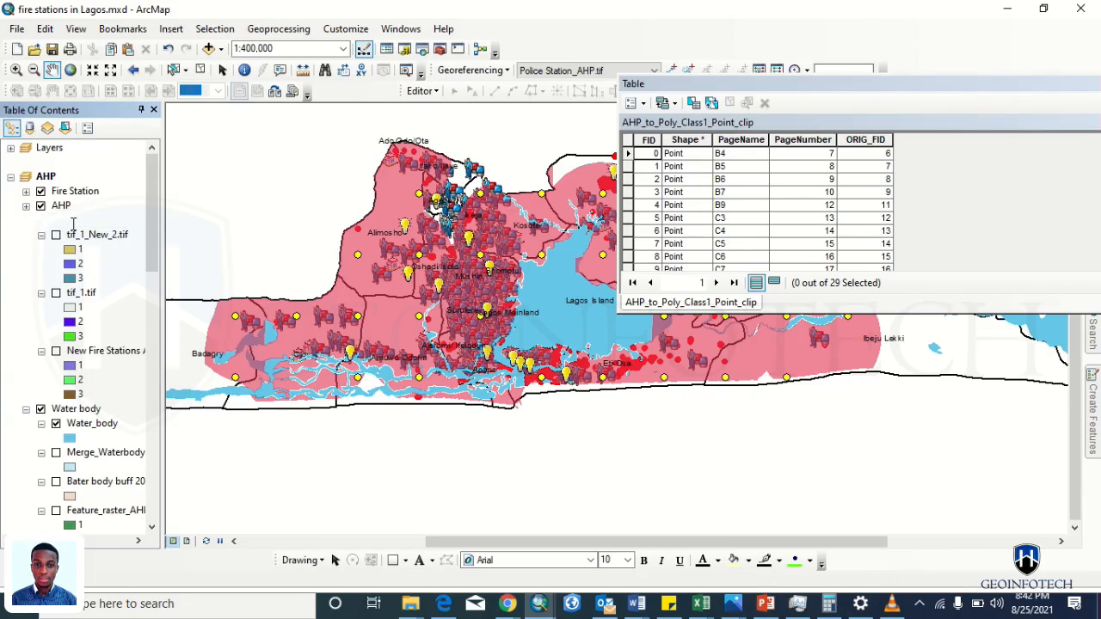
pyautogui.click(26, 220)
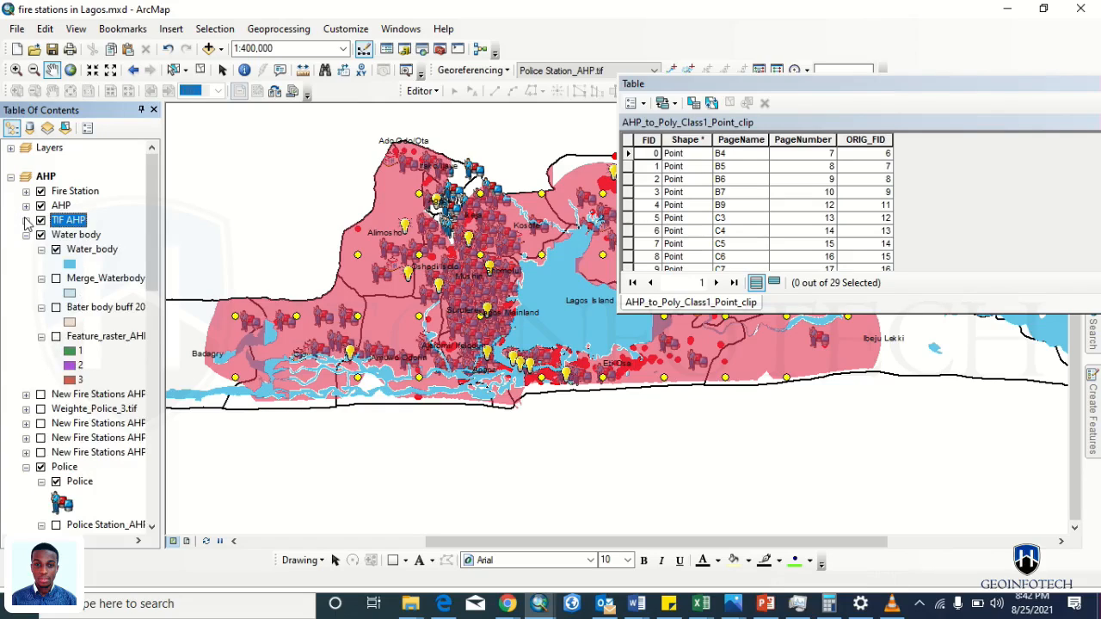
pyautogui.click(26, 235)
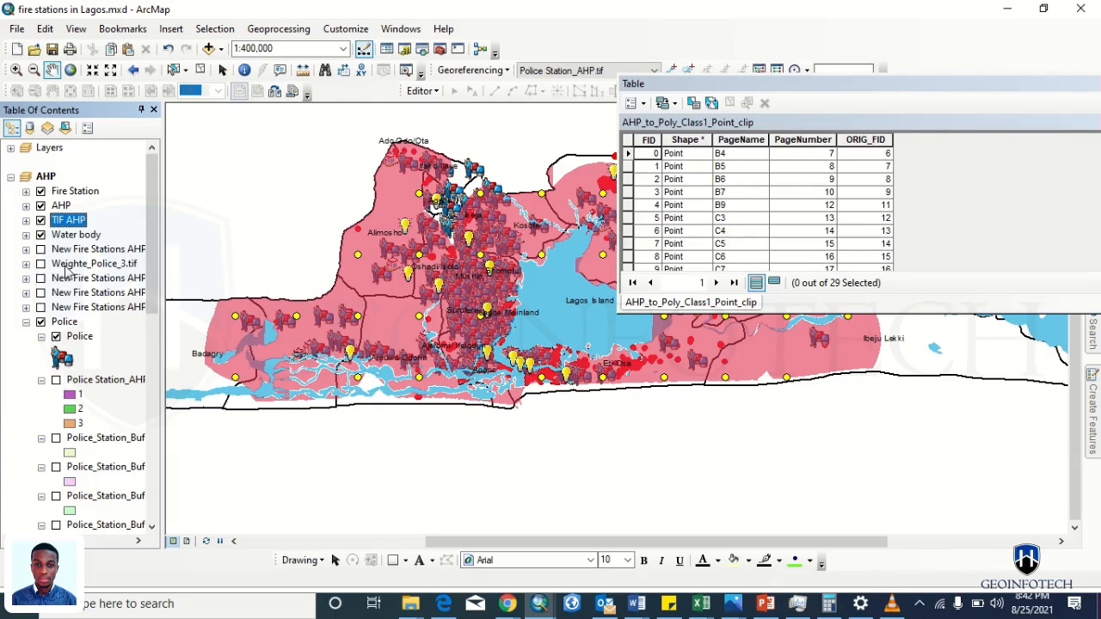
# - Move all New Fire Stations AHP rasters, including AHP_over.tif, into the TIF AHP group and collapse it
pyautogui.click(88, 309)
pyautogui.hotkey('shift', 'Up')
pyautogui.hotkey('shift', 'Up')
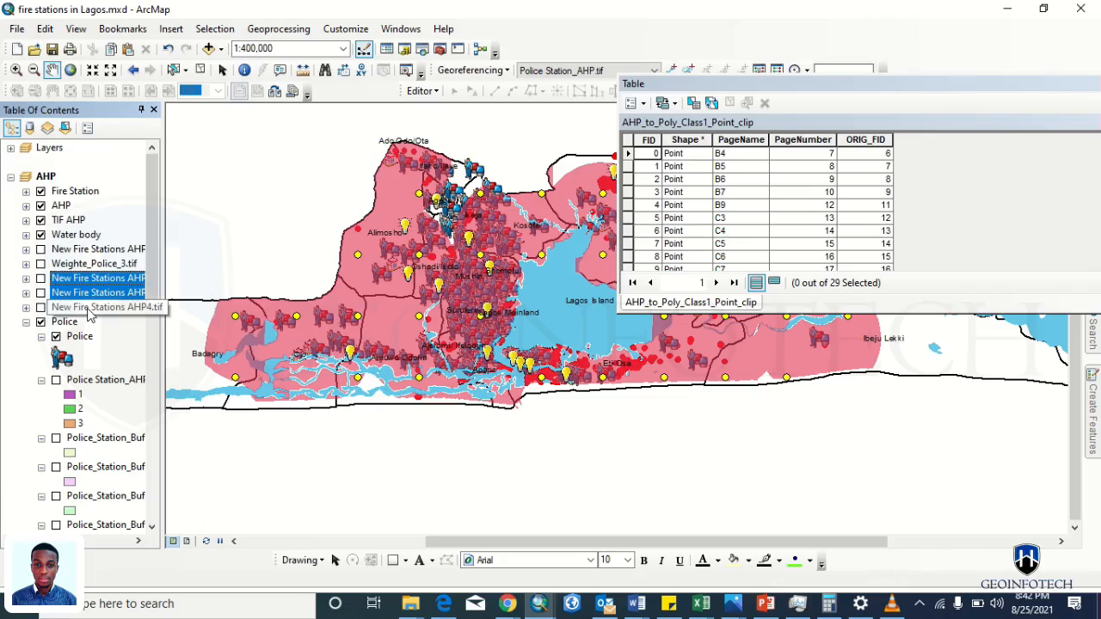
pyautogui.rightClick(90, 316)
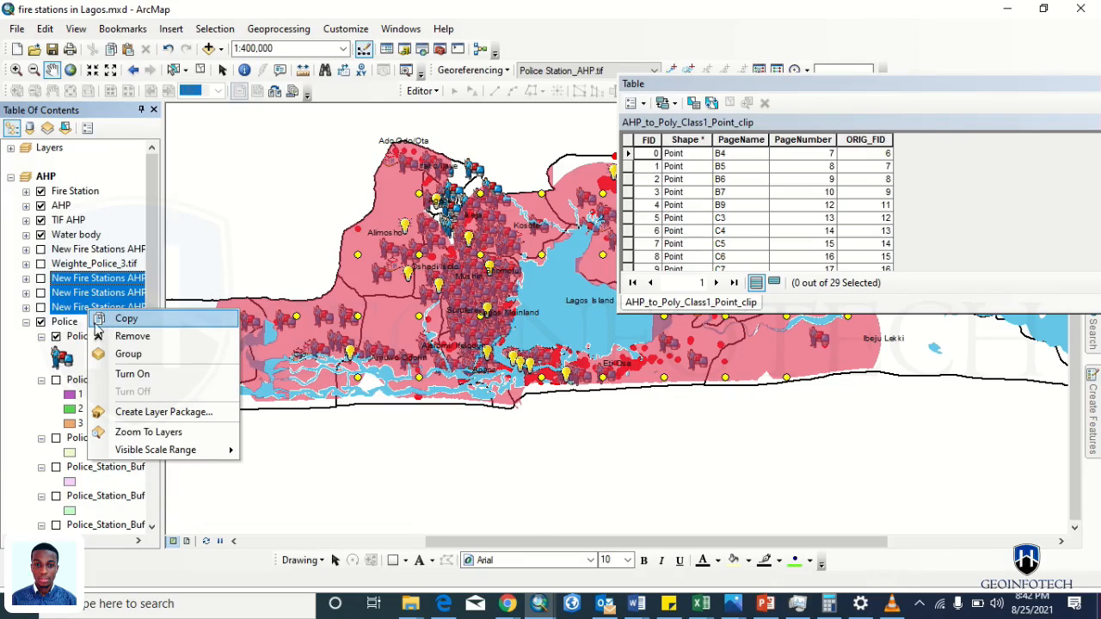
pyautogui.moveTo(58, 305); pyautogui.dragTo(59, 225)
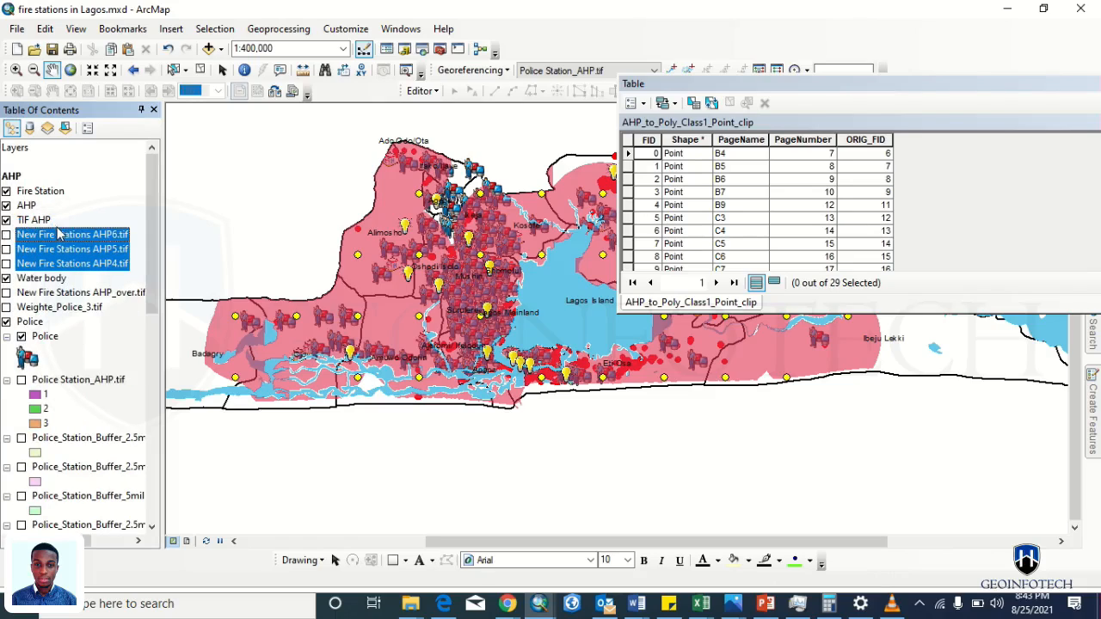
pyautogui.click(12, 221)
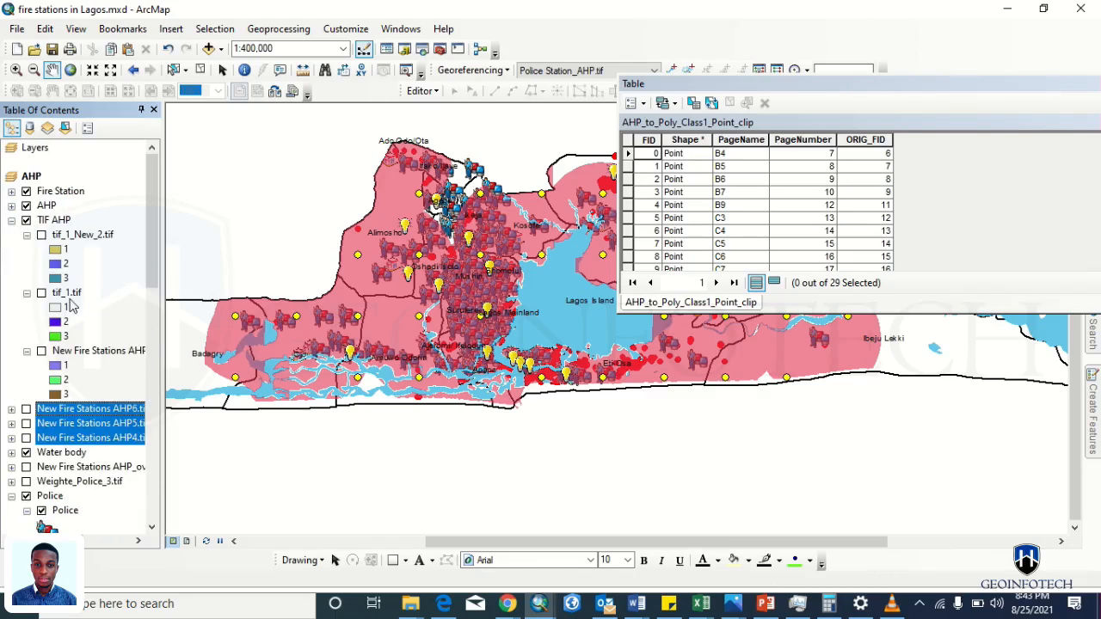
pyautogui.moveTo(77, 406); pyautogui.dragTo(82, 375)
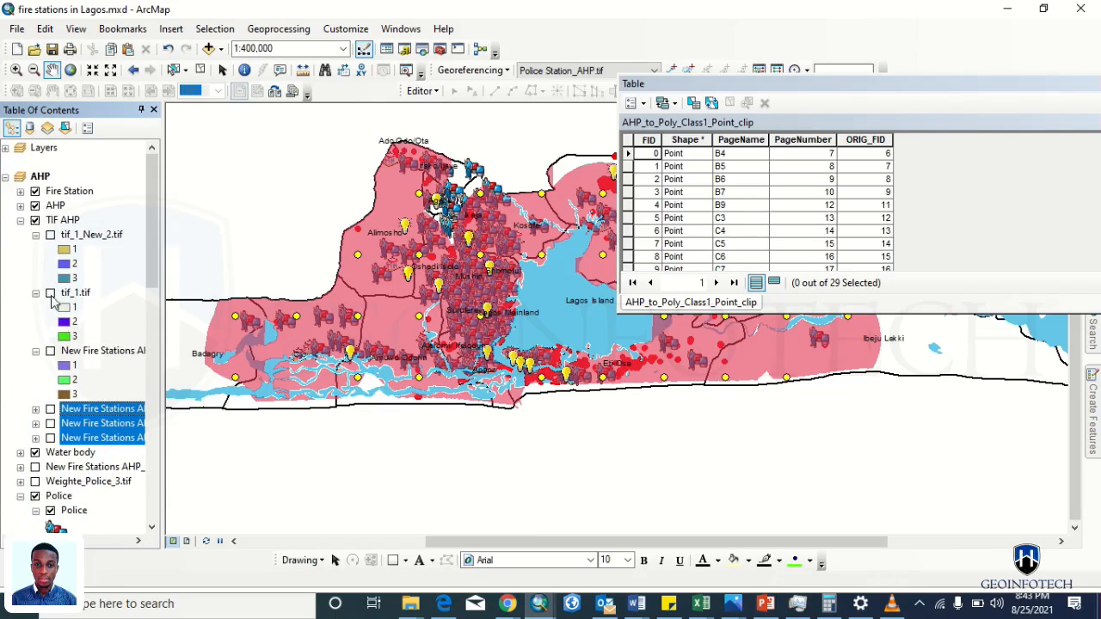
pyautogui.click(75, 482)
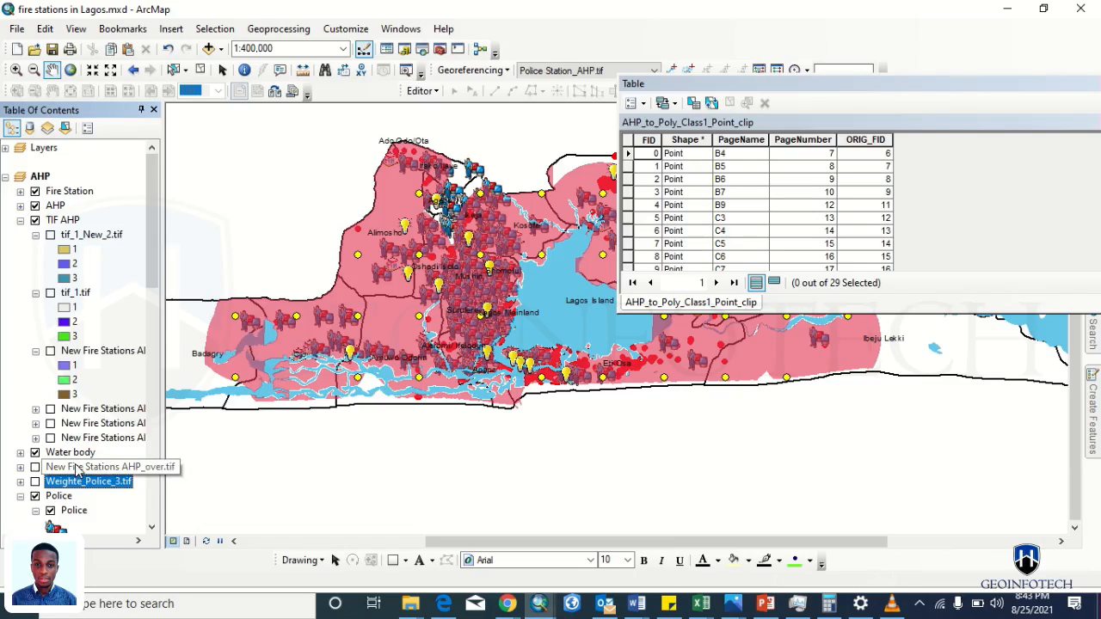
pyautogui.click(75, 469)
pyautogui.moveTo(76, 469); pyautogui.dragTo(72, 397)
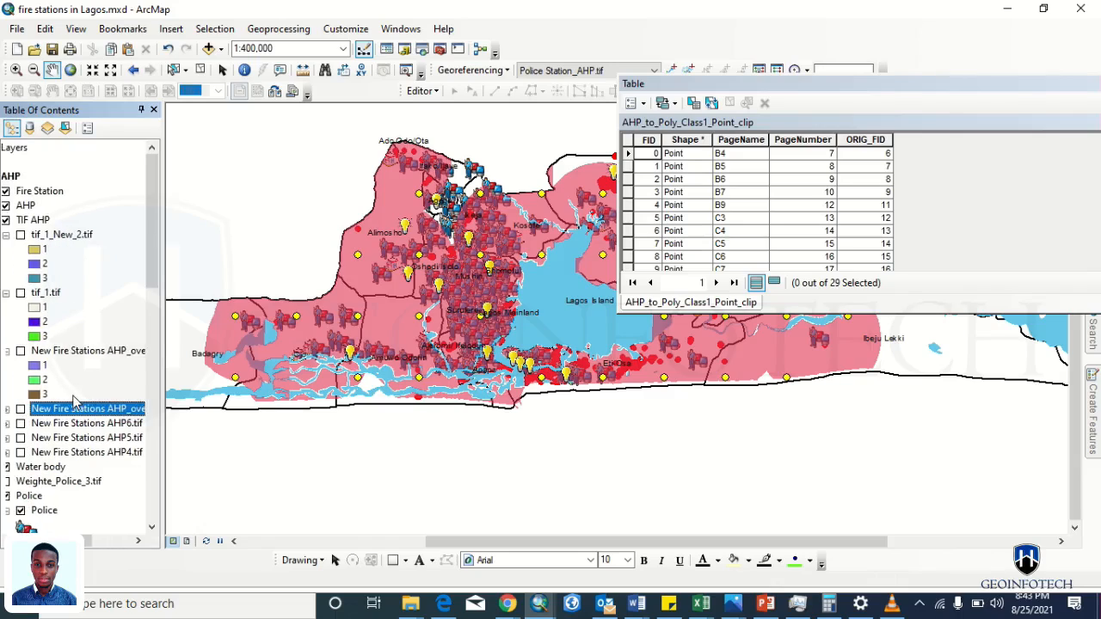
pyautogui.click(14, 221)
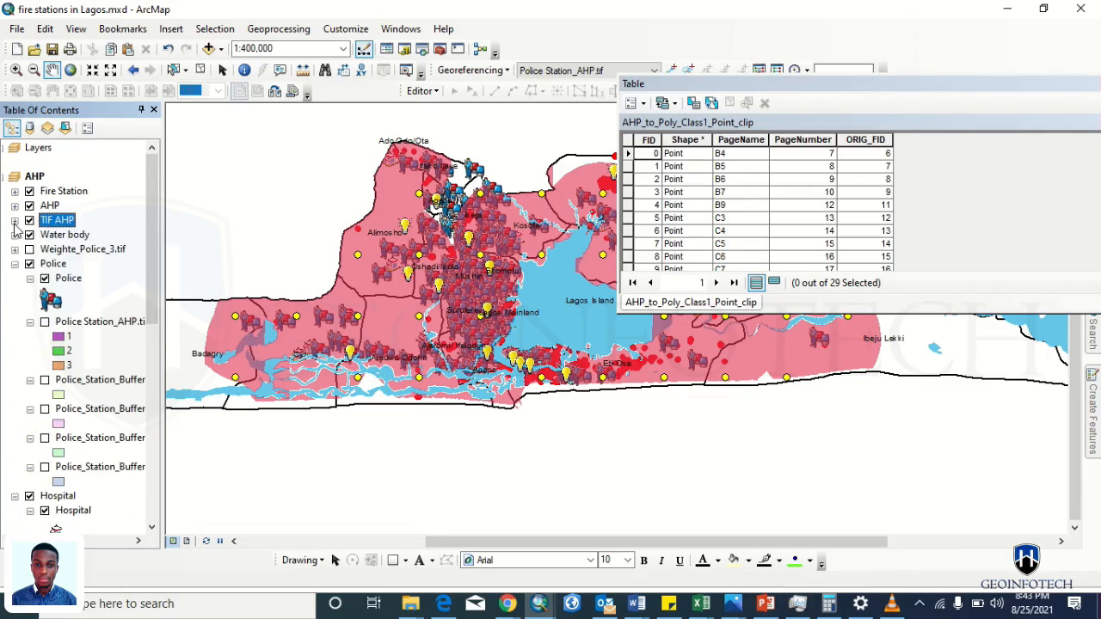
# - Collapse the Police, Hospital and Building group layers in the Table of Contents
pyautogui.click(14, 263)
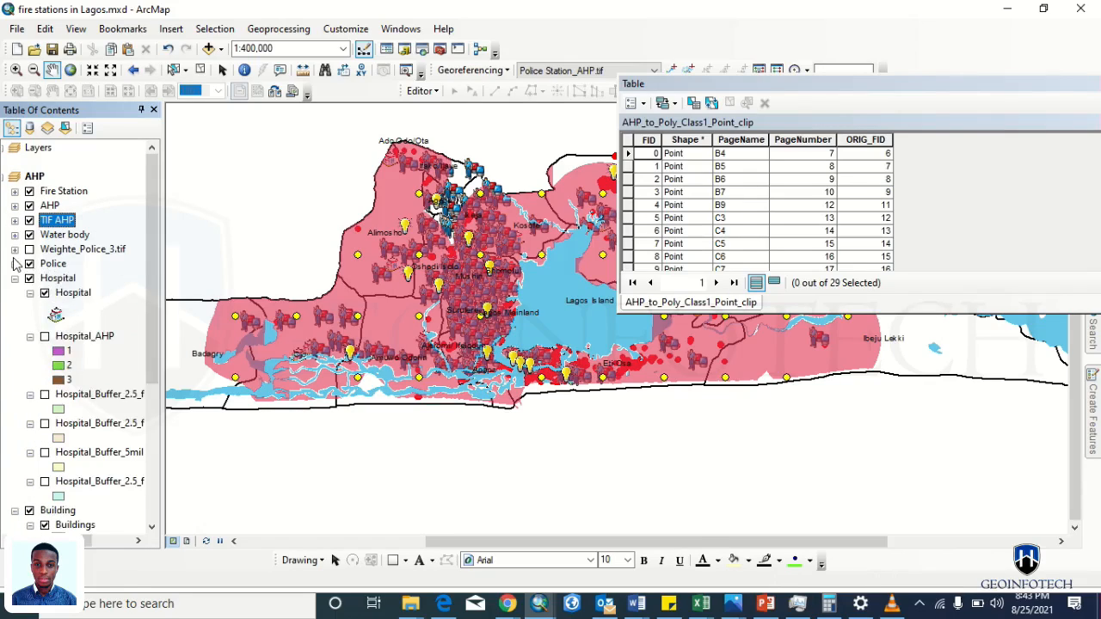
pyautogui.click(14, 278)
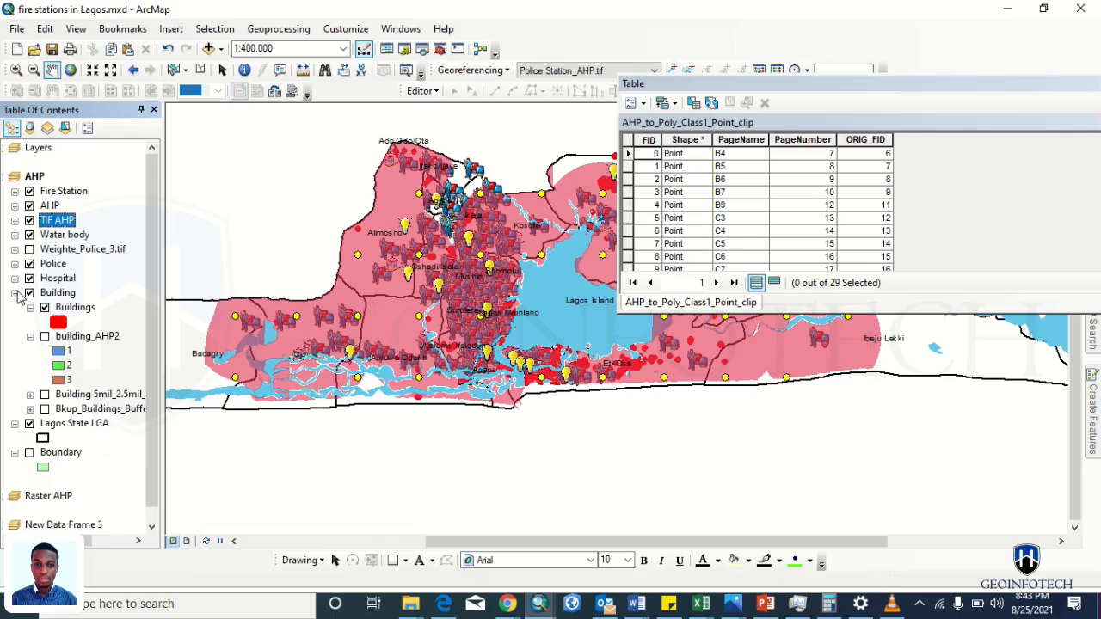
pyautogui.click(14, 292)
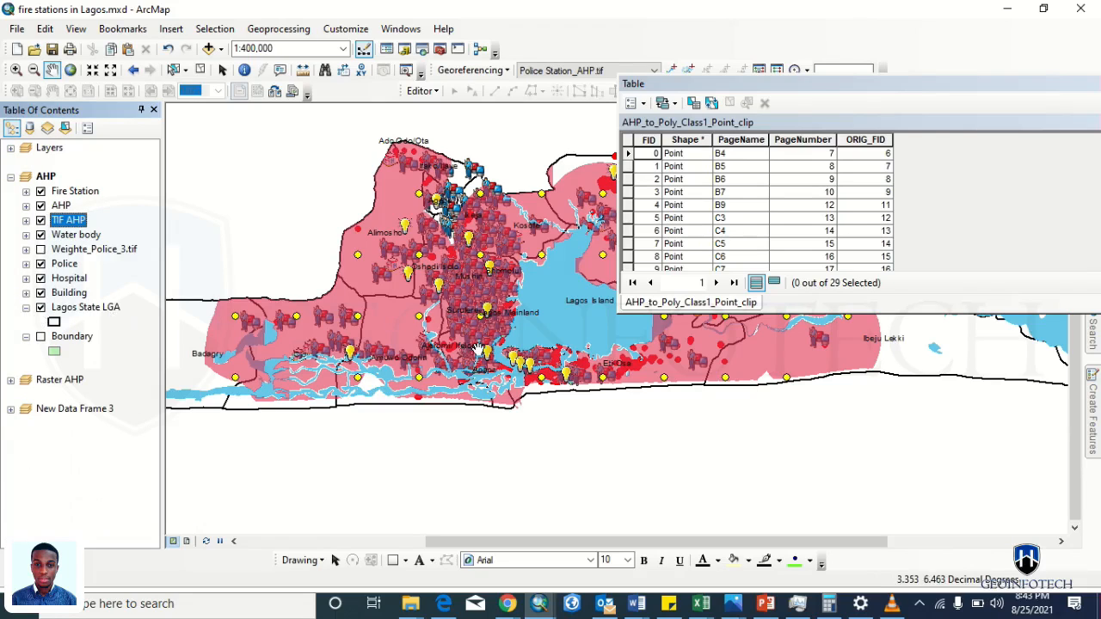
pyautogui.scroll(-3, 478, 349)
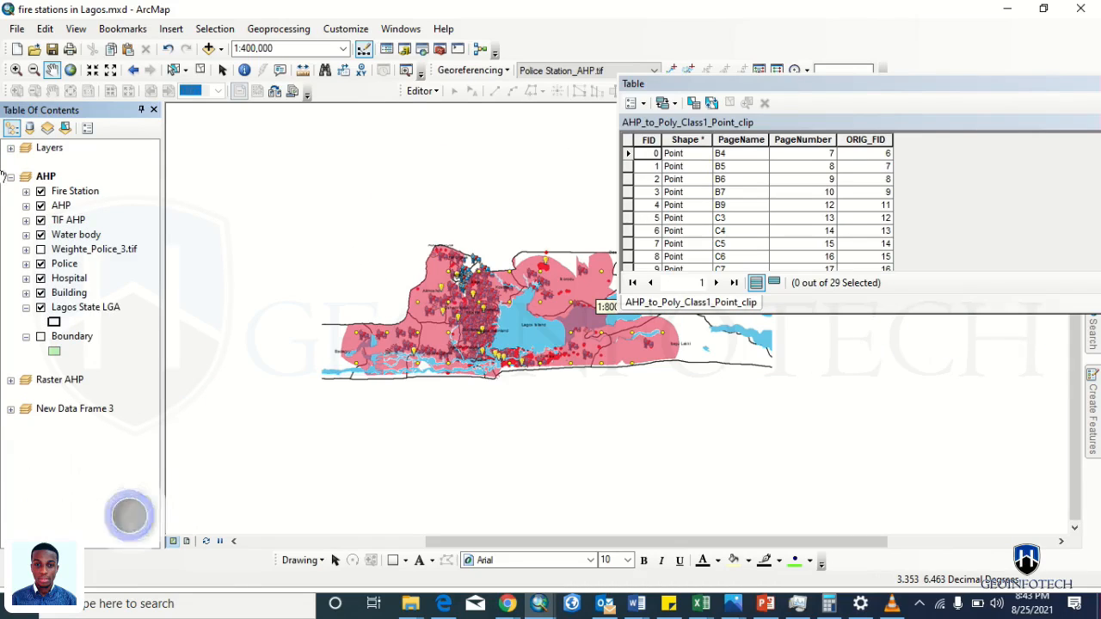
# - Hide Hospital, Police, Building, Water body and TIF AHP, keeping Fire Station, AHP and Lagos State LGA visible
pyautogui.click(26, 308)
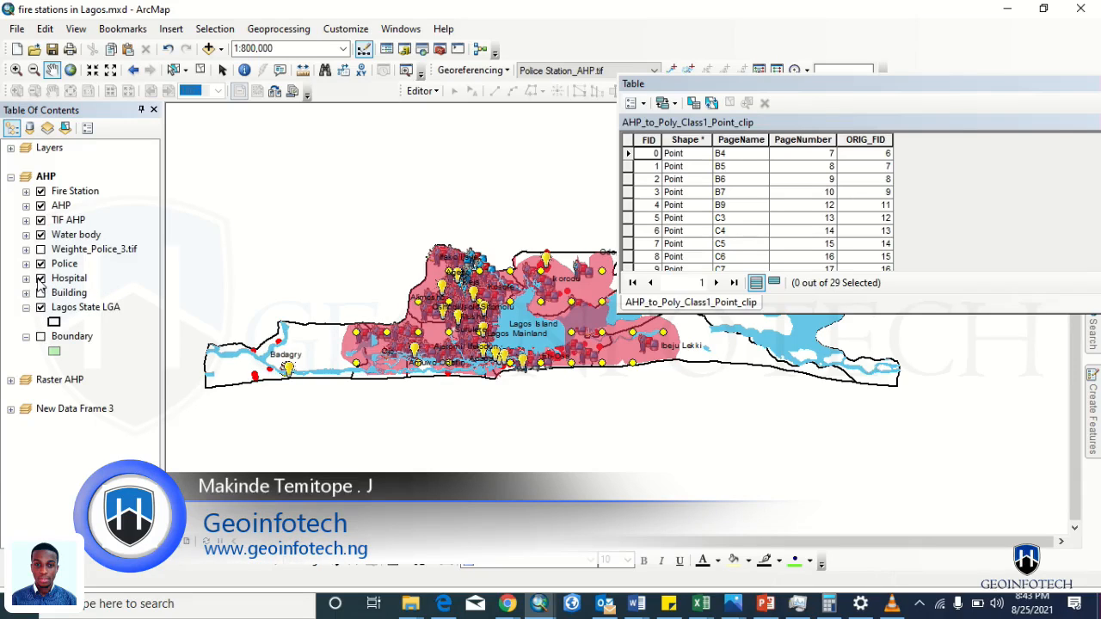
pyautogui.click(41, 279)
pyautogui.click(40, 265)
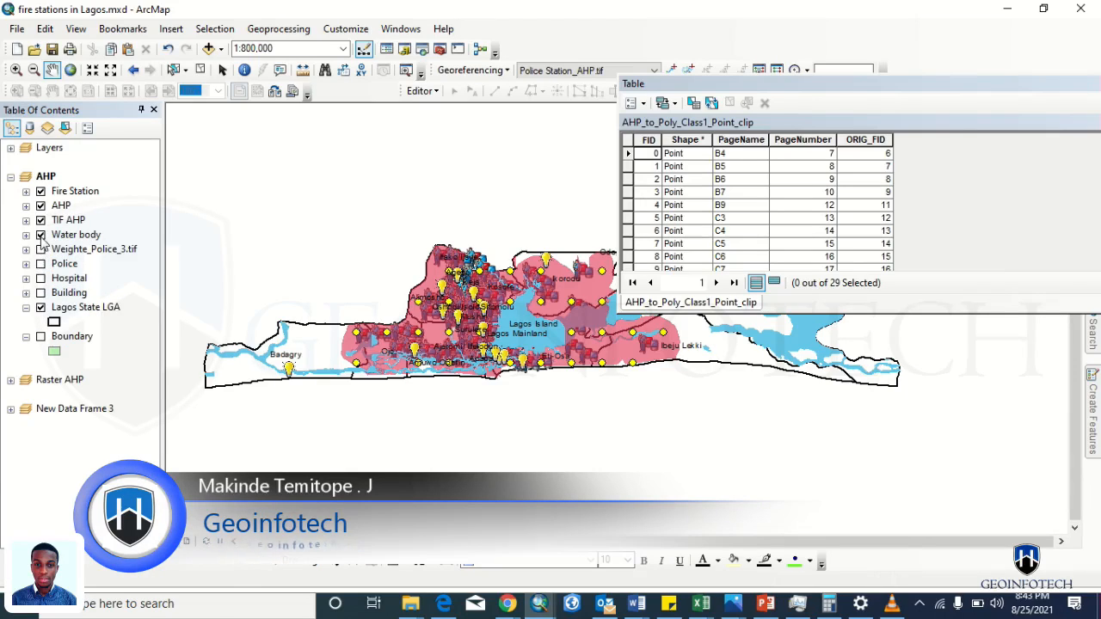
pyautogui.click(41, 235)
pyautogui.click(40, 221)
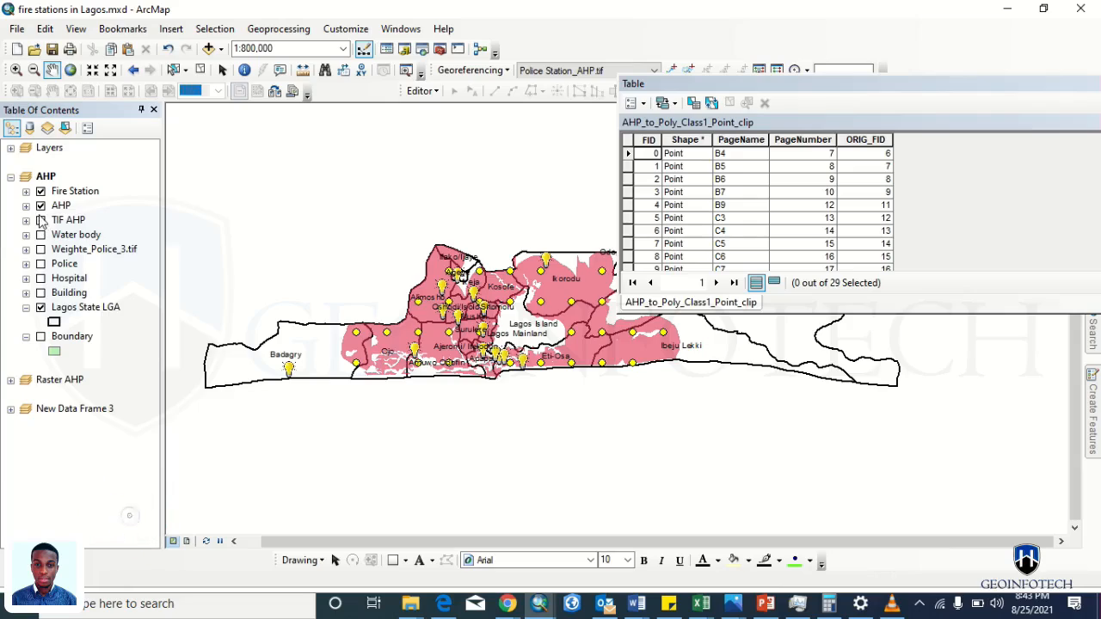
pyautogui.click(40, 207)
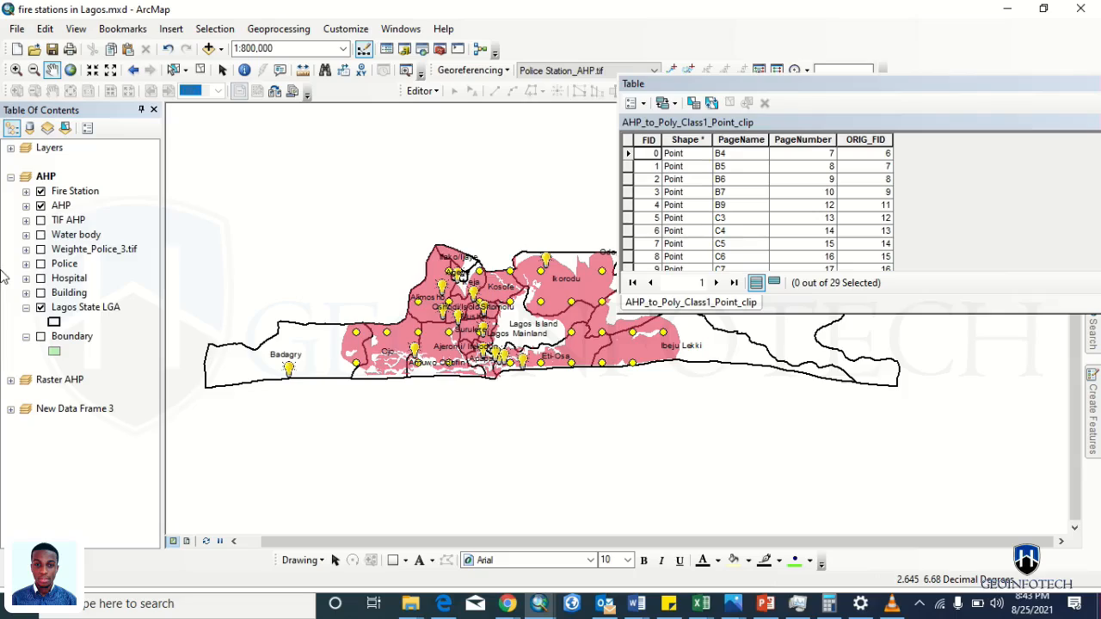
pyautogui.click(41, 191)
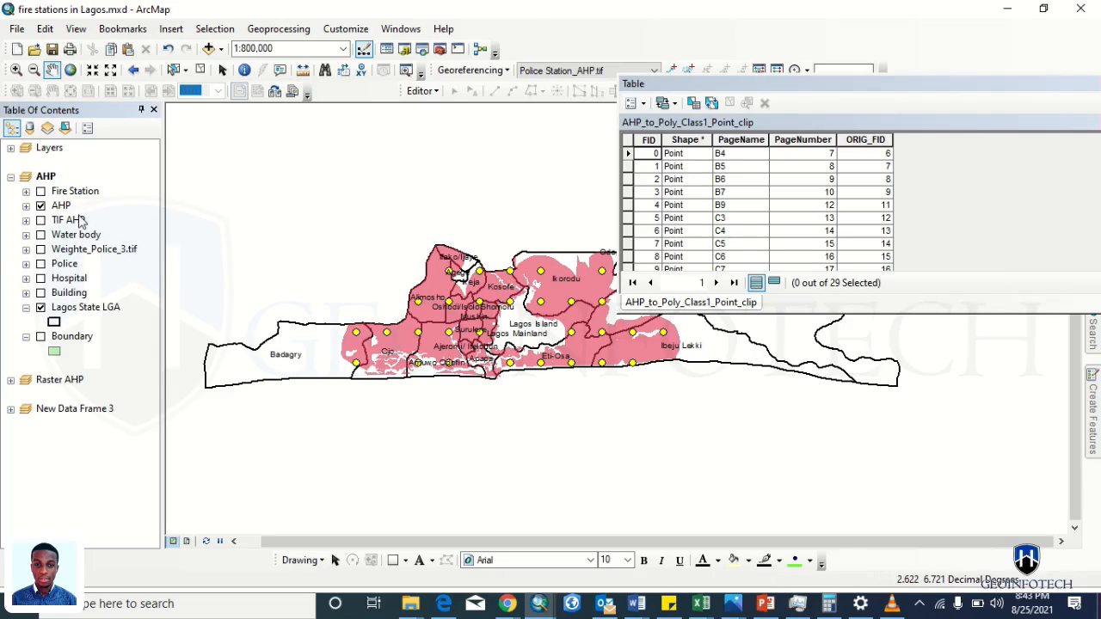
pyautogui.click(42, 192)
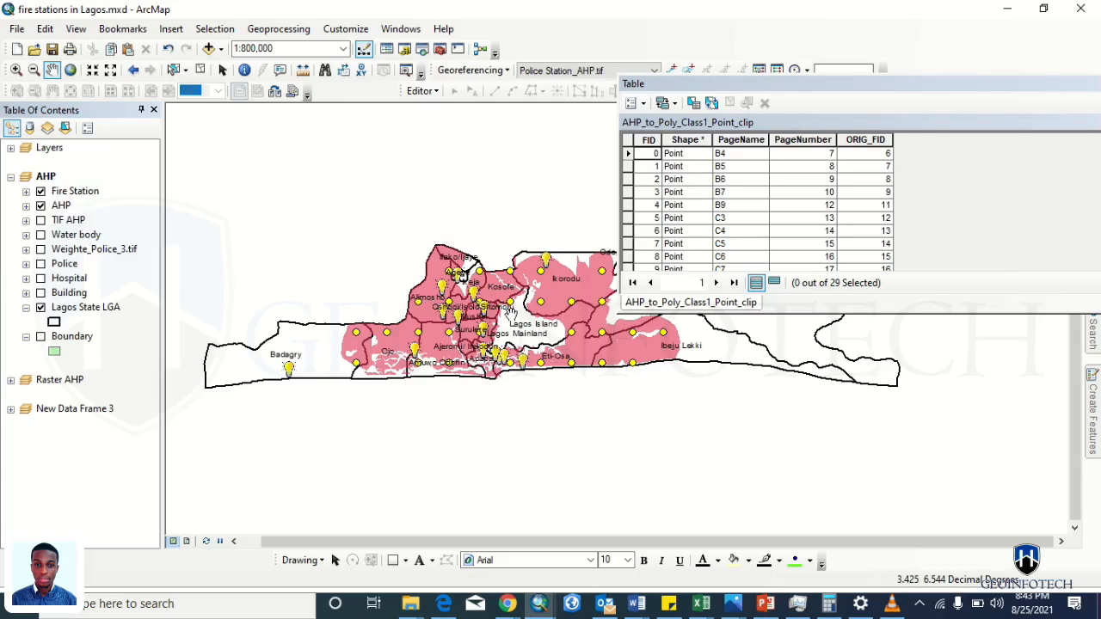